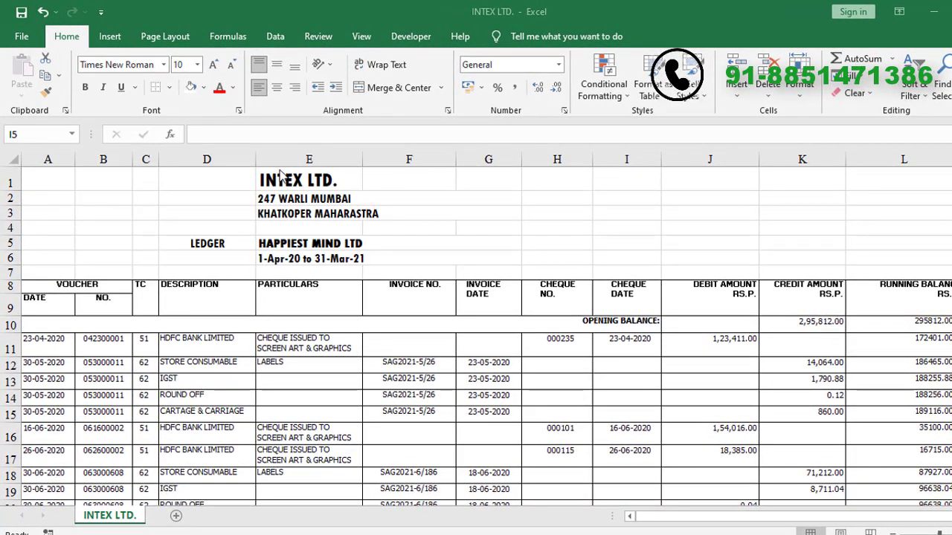
Check the INTEX LTD. ledger's company heading, the HAPPIEST MIND LTD party name and the first invoice entry.
{"action": "left_click", "coordinate": [304, 179]}
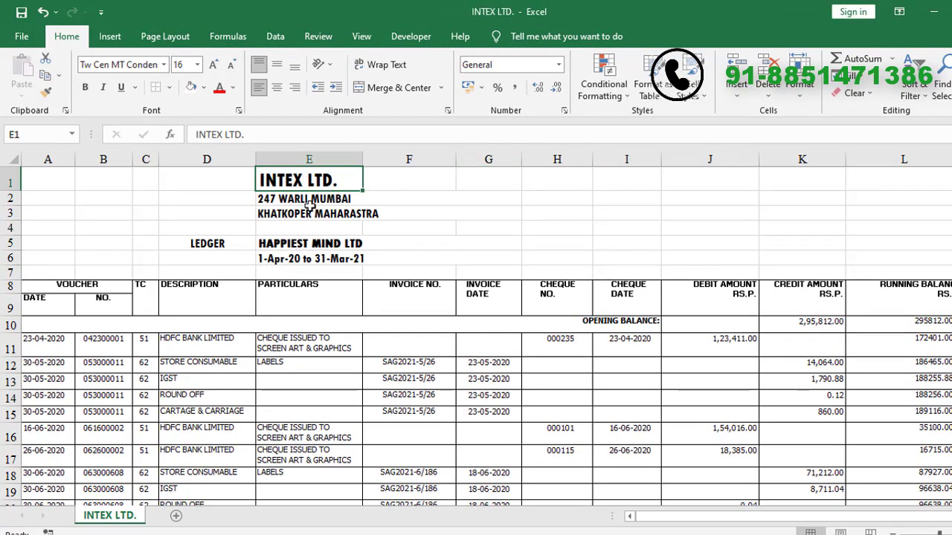
{"action": "left_click", "coordinate": [276, 248]}
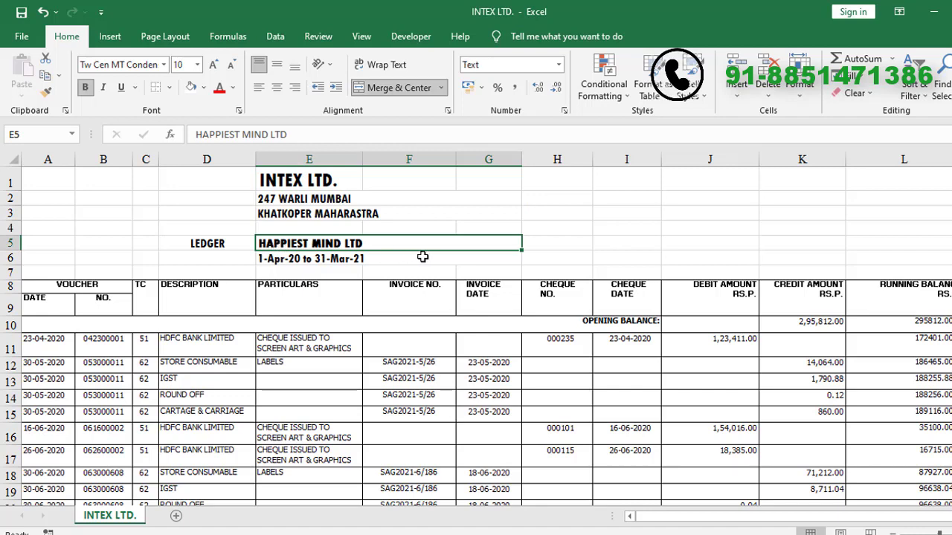
{"action": "left_click", "coordinate": [417, 356]}
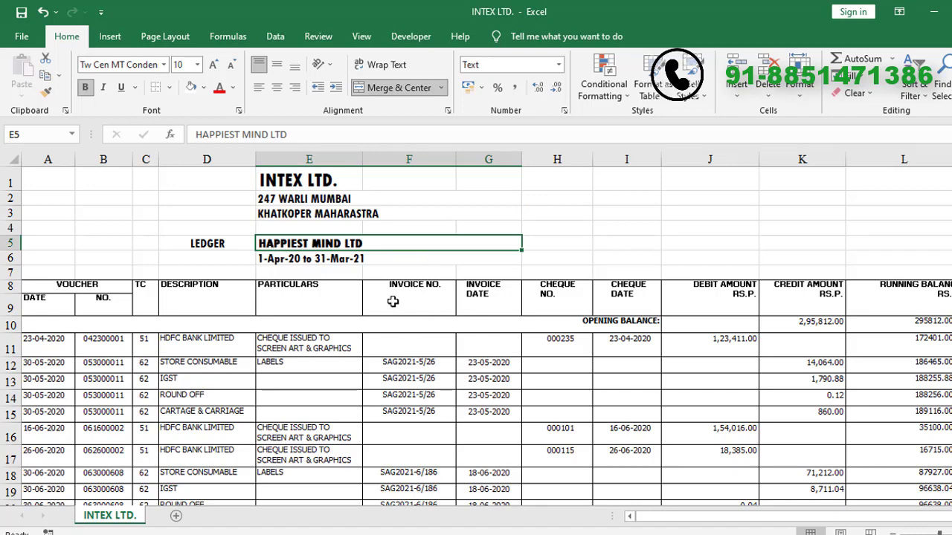
{"action": "left_click", "coordinate": [292, 181]}
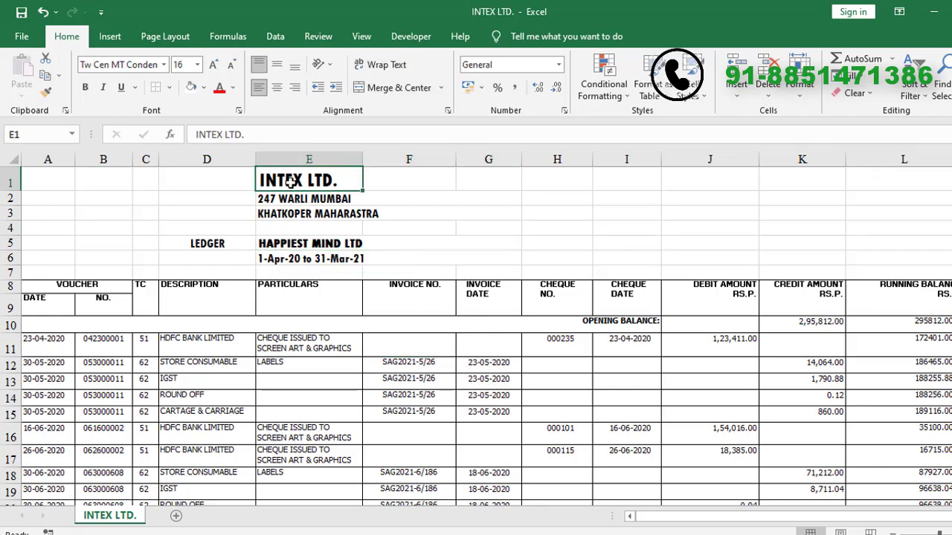
{"action": "left_click", "coordinate": [291, 248]}
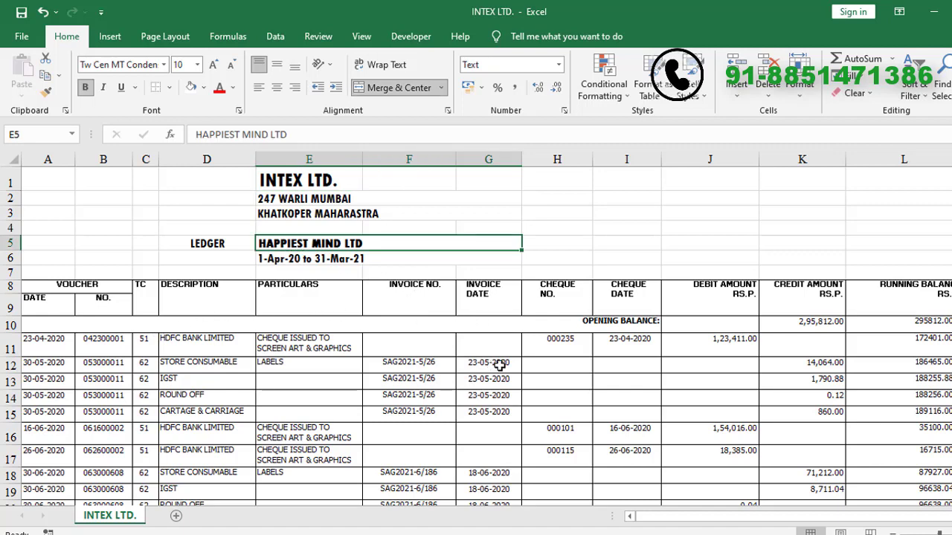
Find and mark the INTEX LTD. rows for invoice SAG2021-5/26, dated 23-05-2020.
{"action": "scroll", "coordinate": [500, 364], "scroll_direction": "down", "scroll_amount": 2}
{"action": "scroll", "coordinate": [500, 365], "scroll_direction": "up", "scroll_amount": 2}
{"action": "scroll", "coordinate": [232, 392], "scroll_direction": "down", "scroll_amount": 1}
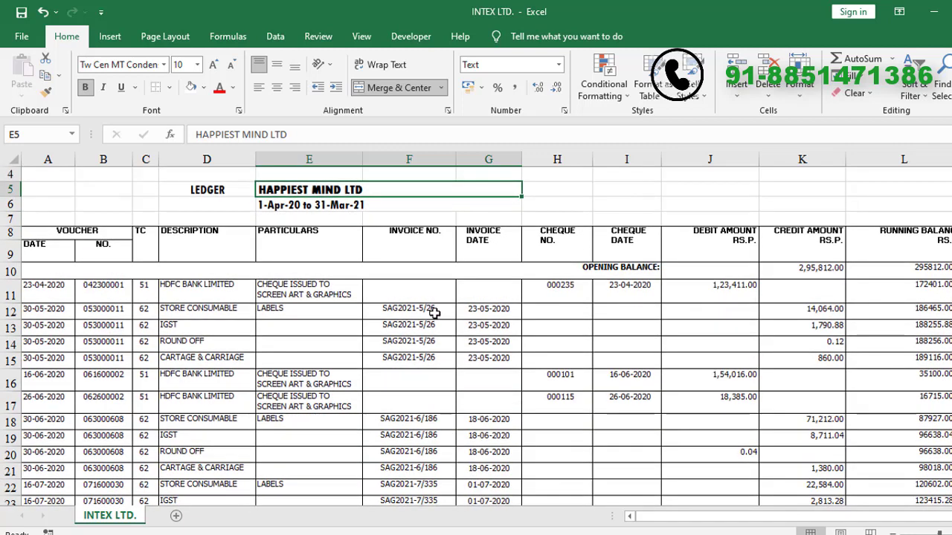
{"action": "left_click", "coordinate": [437, 310]}
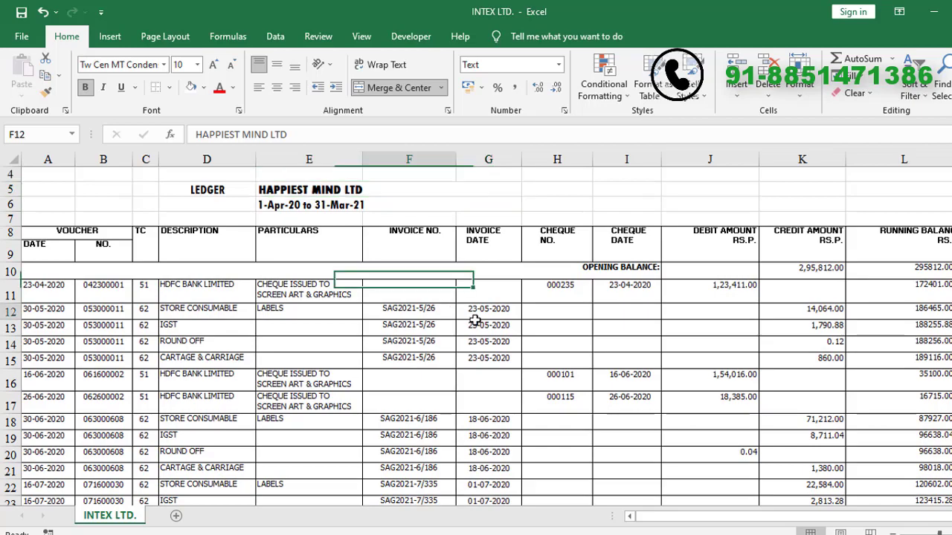
{"action": "left_click", "coordinate": [440, 342]}
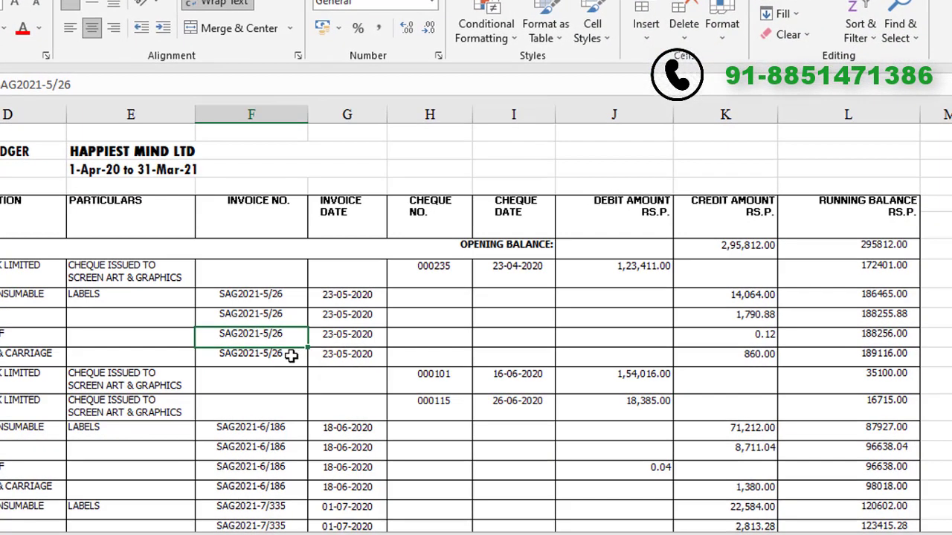
{"action": "left_click", "coordinate": [345, 296]}
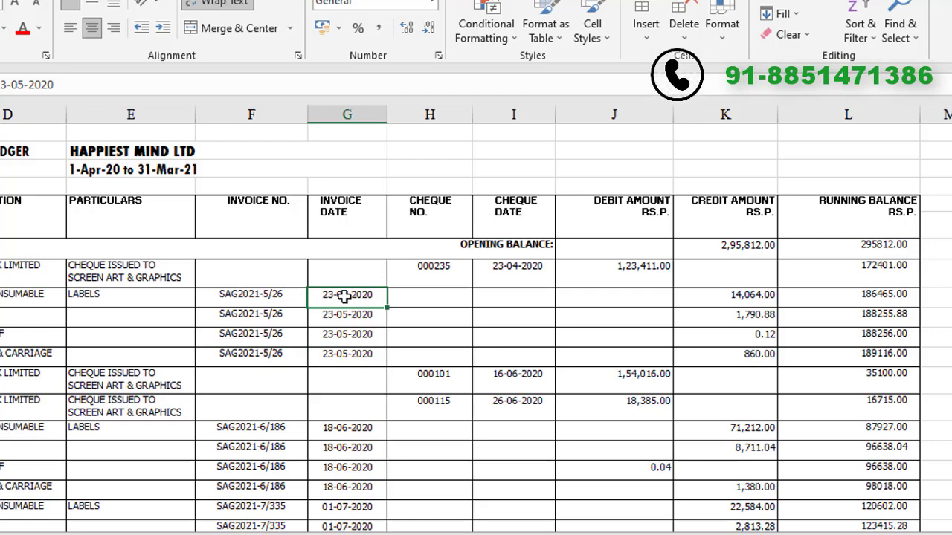
{"action": "left_click_drag", "start_coordinate": [257, 295], "coordinate": [258, 358]}
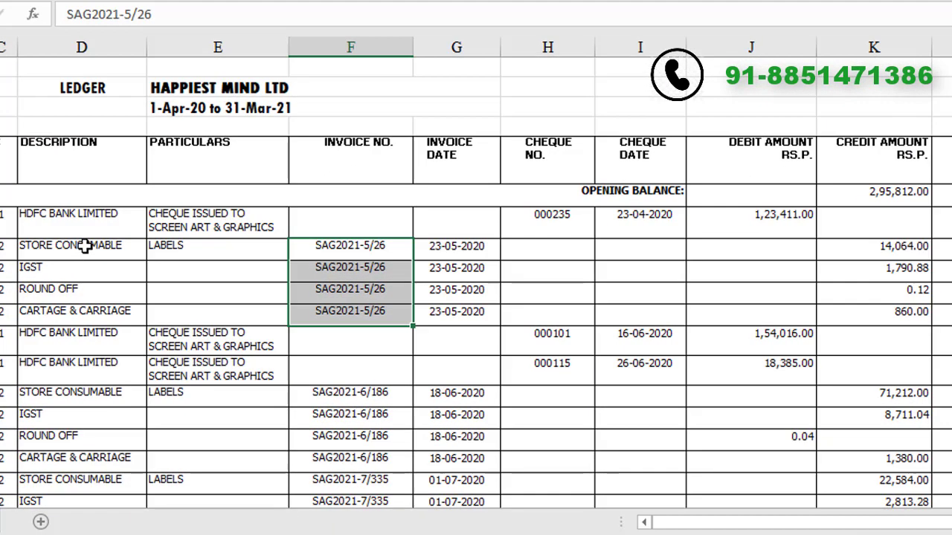
Review the SAG2021-5/26 credits (14,064.00, 1,790.88, 0.12, 860.00) and select them to total.
{"action": "left_click", "coordinate": [85, 247]}
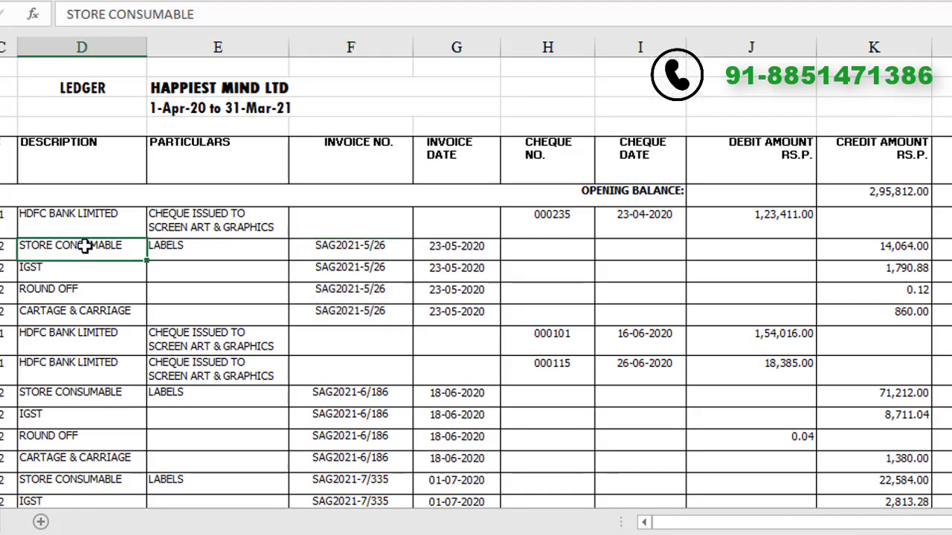
{"action": "left_click", "coordinate": [906, 248]}
{"action": "left_click", "coordinate": [37, 269]}
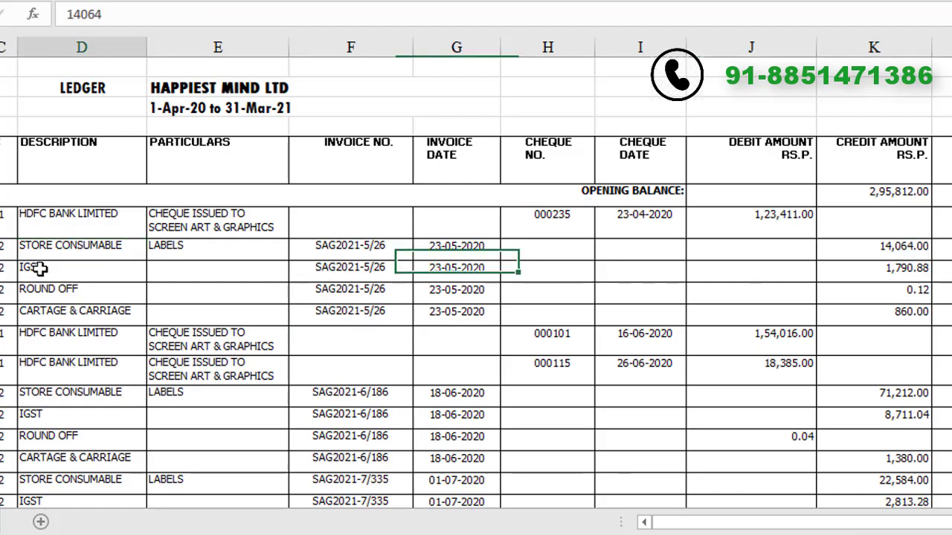
{"action": "left_click", "coordinate": [910, 270]}
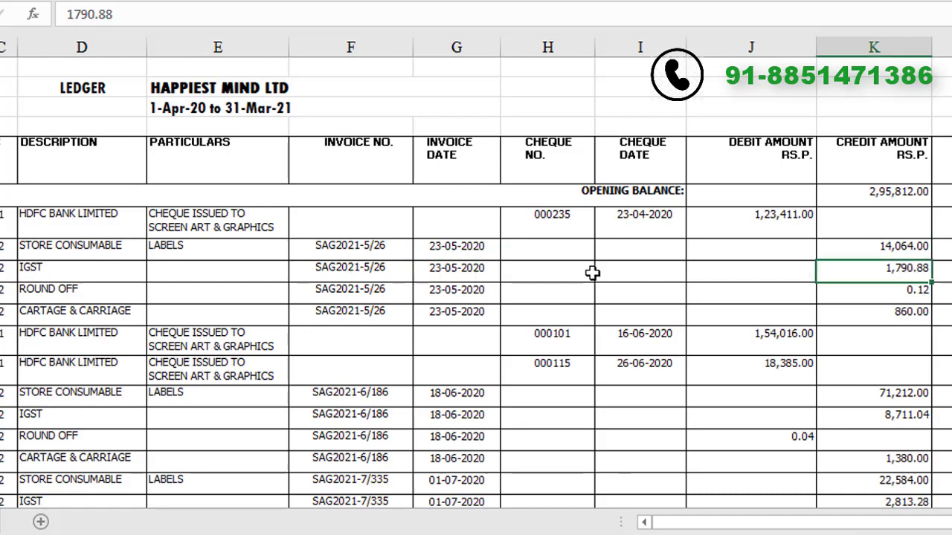
{"action": "left_click", "coordinate": [70, 292]}
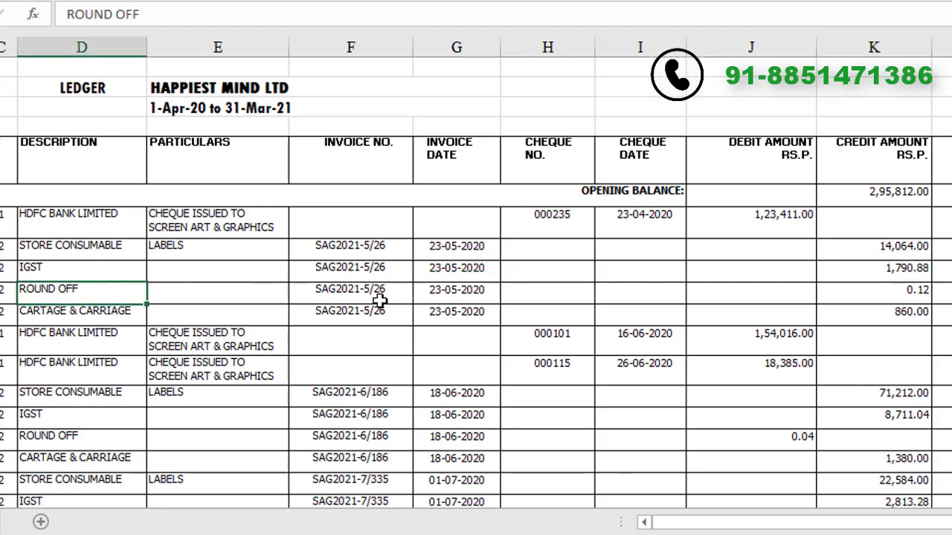
{"action": "left_click", "coordinate": [920, 295]}
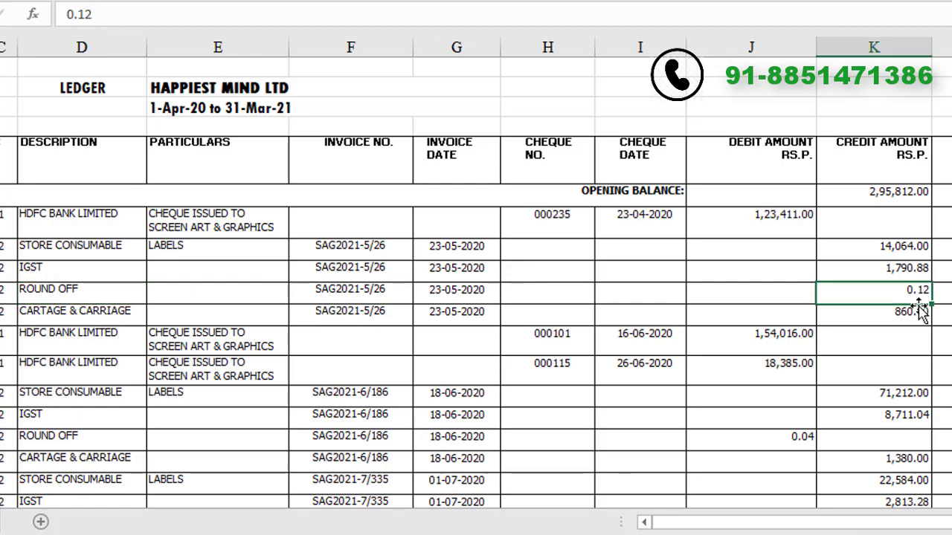
{"action": "left_click", "coordinate": [73, 316]}
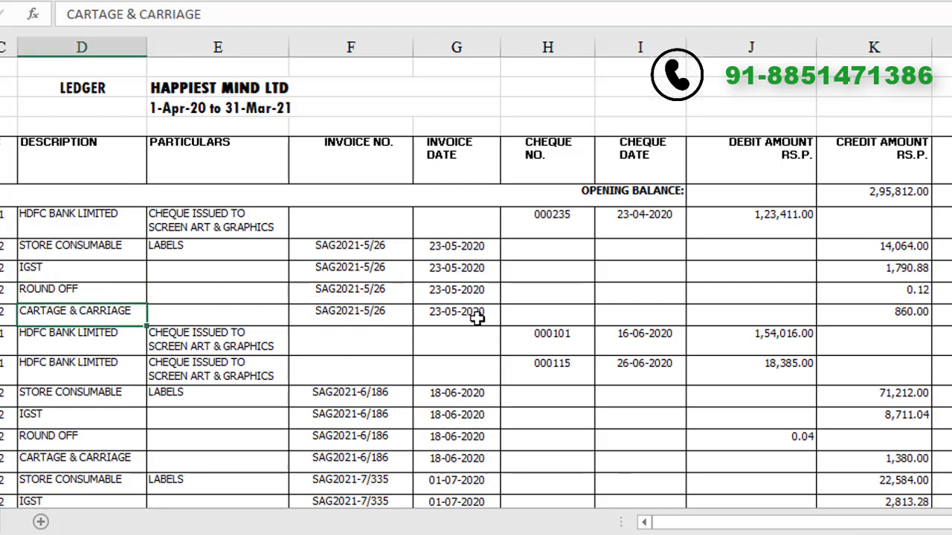
{"action": "key", "text": "Right"}
{"action": "key", "text": "Right"}
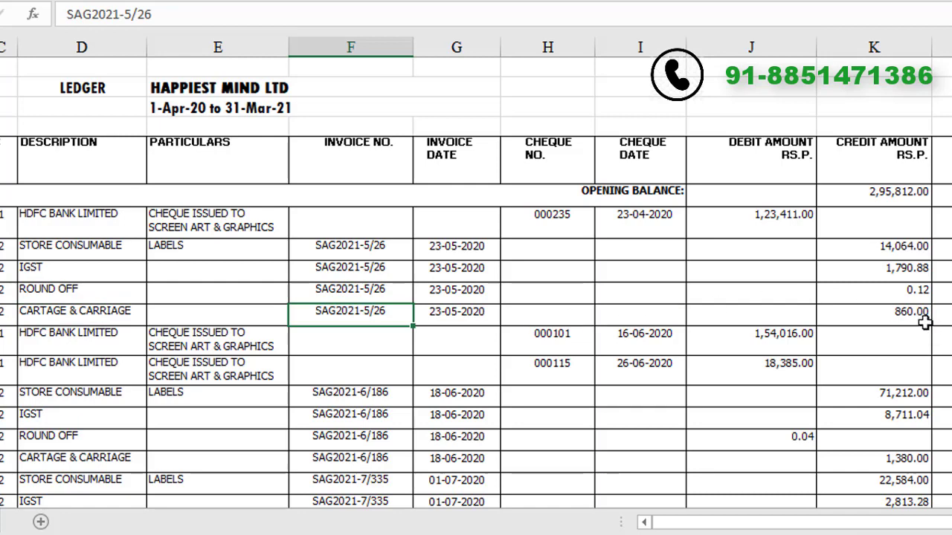
{"action": "left_click", "coordinate": [914, 314]}
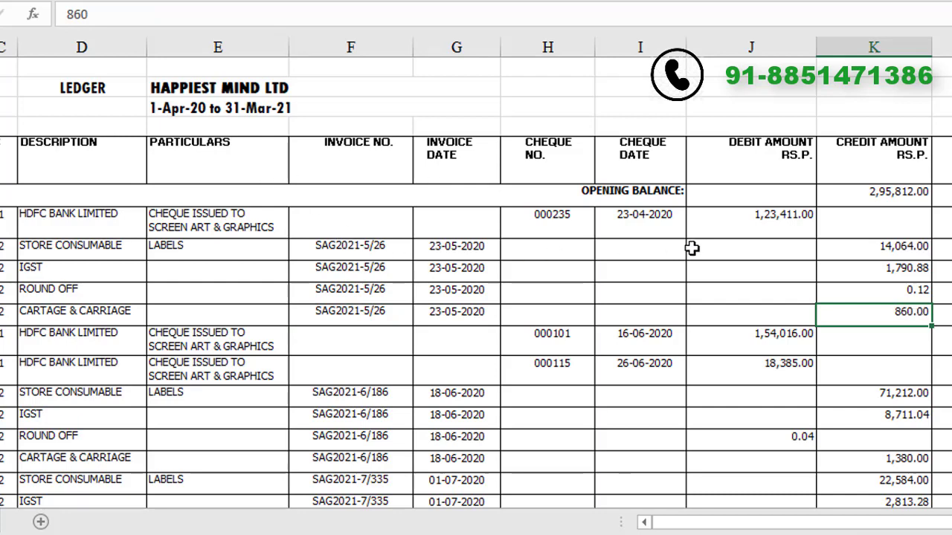
{"action": "left_click_drag", "start_coordinate": [907, 247], "coordinate": [909, 312]}
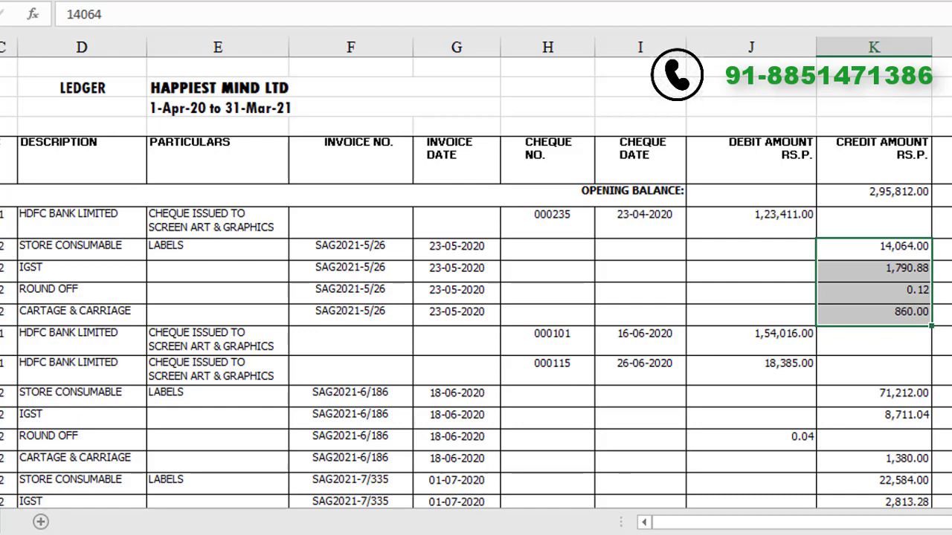
In the HAPPIEST MIND LTD workbook, confirm voucher SAG2021-05/00026 carries a 16715.00 debit.
{"action": "mouse_move", "coordinate": [486, 532]}
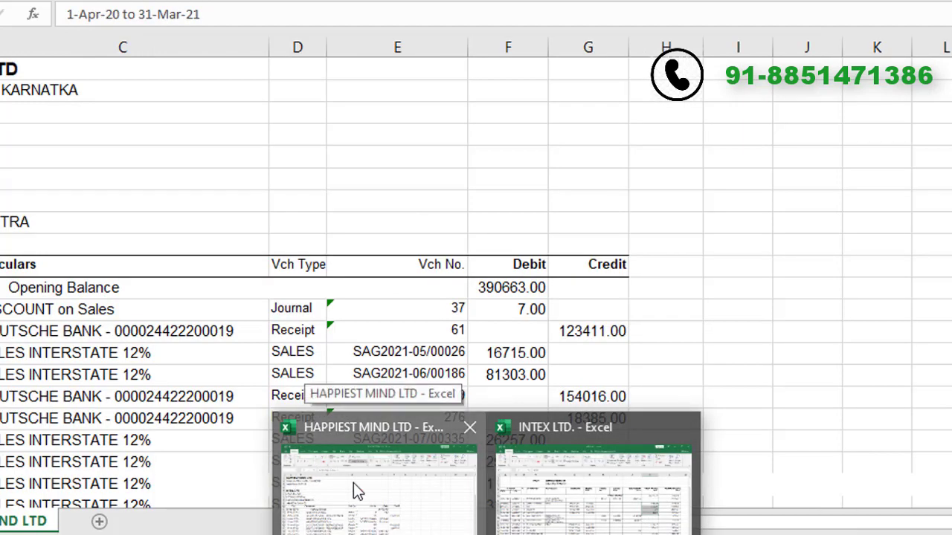
{"action": "left_click", "coordinate": [353, 482]}
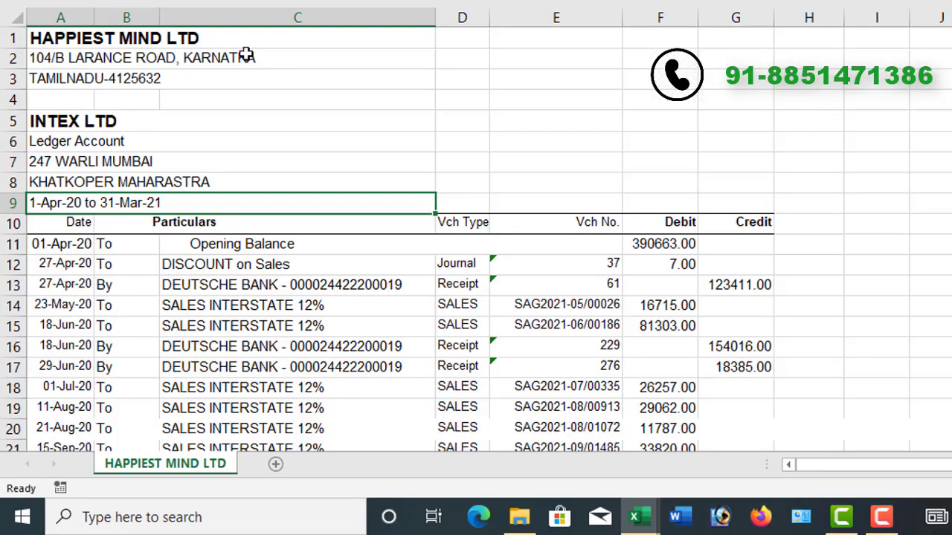
{"action": "left_click", "coordinate": [158, 53]}
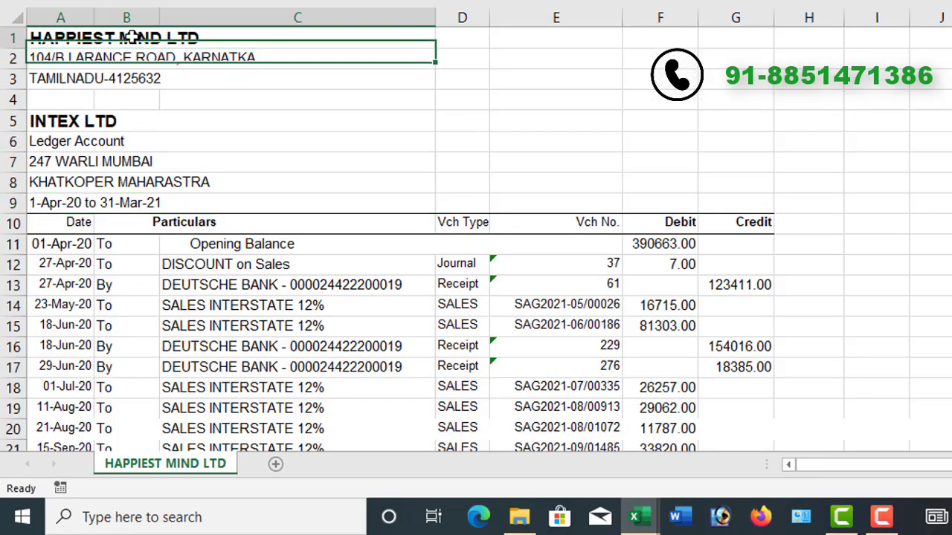
{"action": "left_click", "coordinate": [130, 37]}
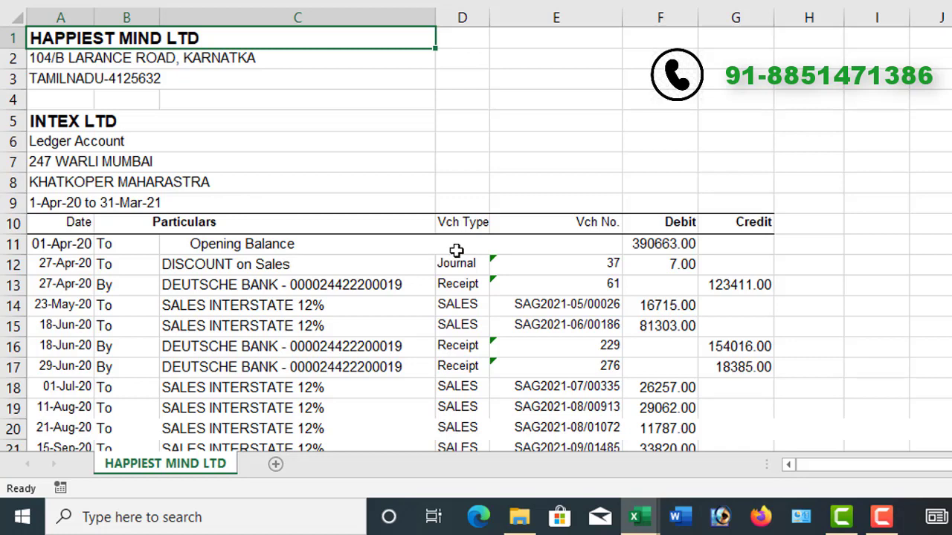
{"action": "scroll", "coordinate": [456, 250], "scroll_direction": "down", "scroll_amount": 1}
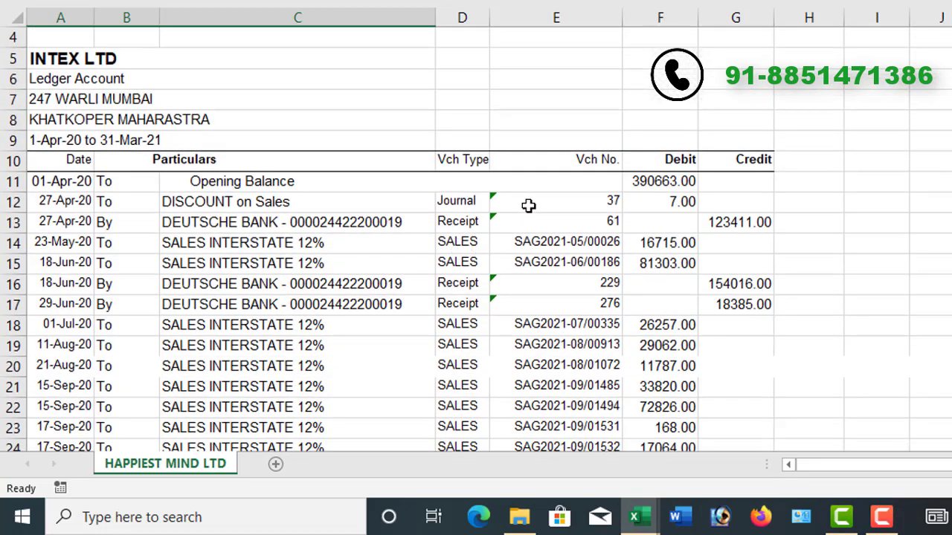
{"action": "left_click", "coordinate": [595, 163]}
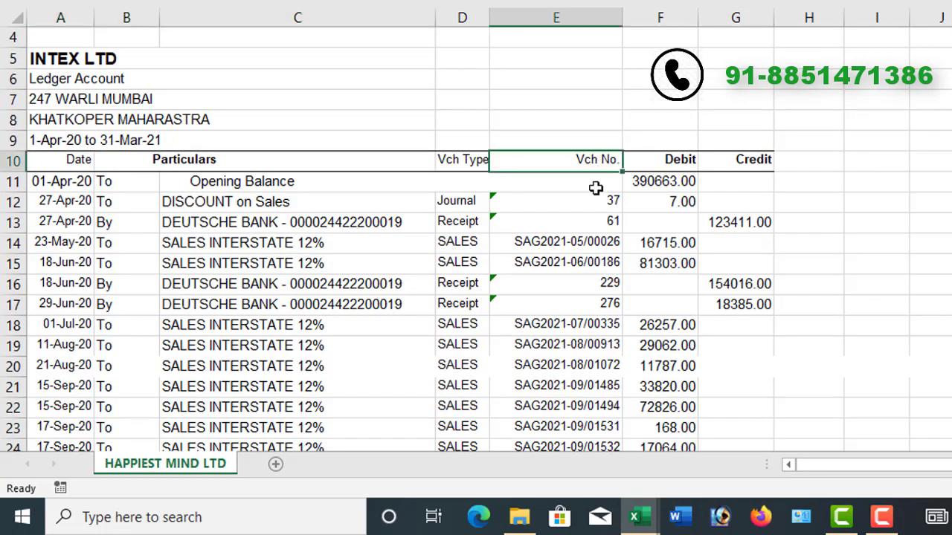
{"action": "left_click", "coordinate": [598, 248]}
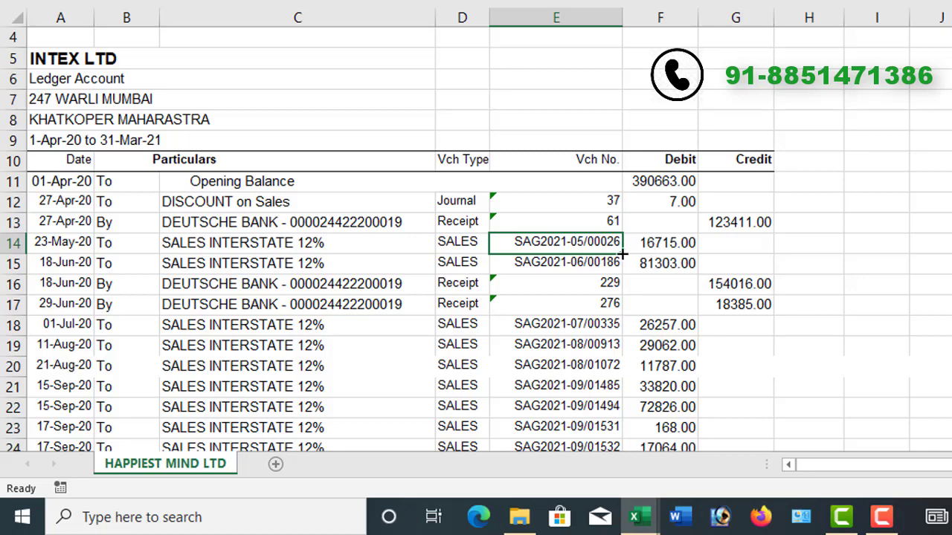
{"action": "left_click", "coordinate": [683, 251]}
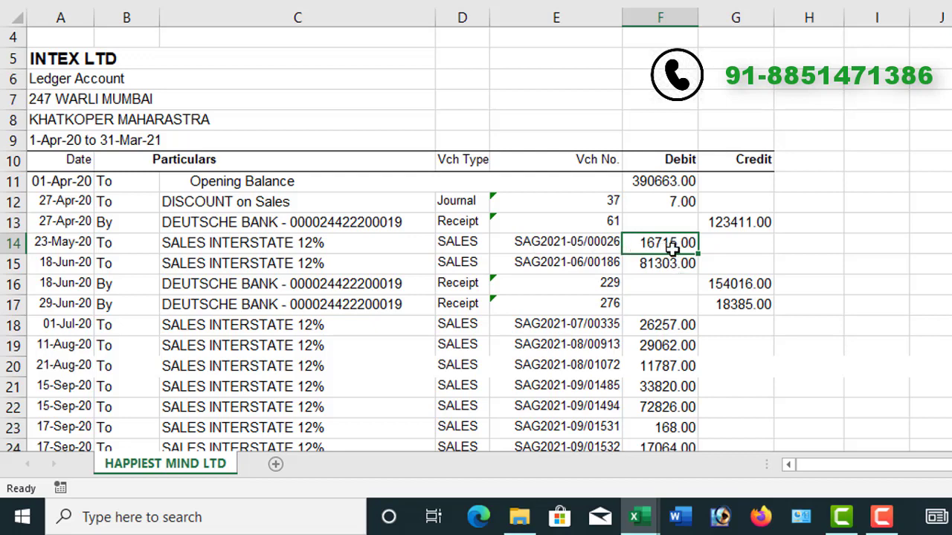
{"action": "left_click", "coordinate": [643, 516]}
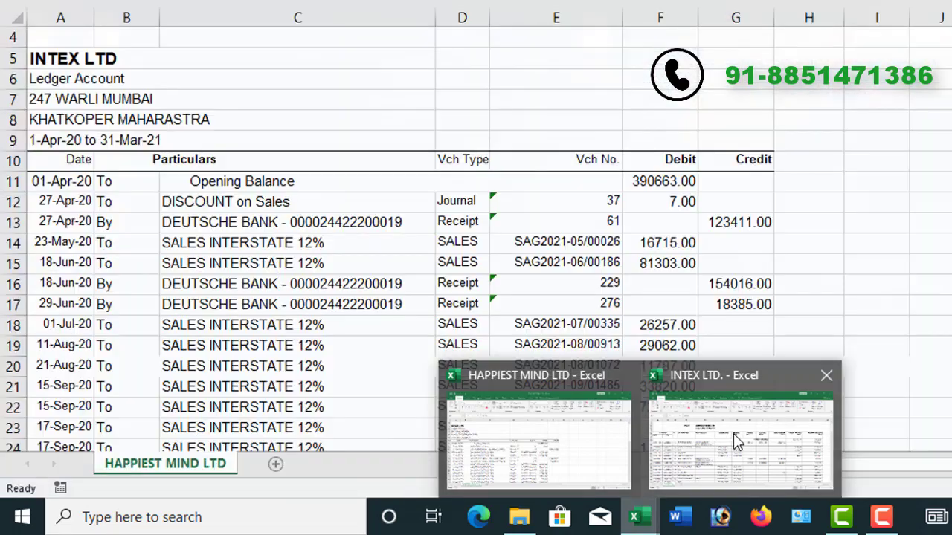
{"action": "left_click", "coordinate": [725, 437]}
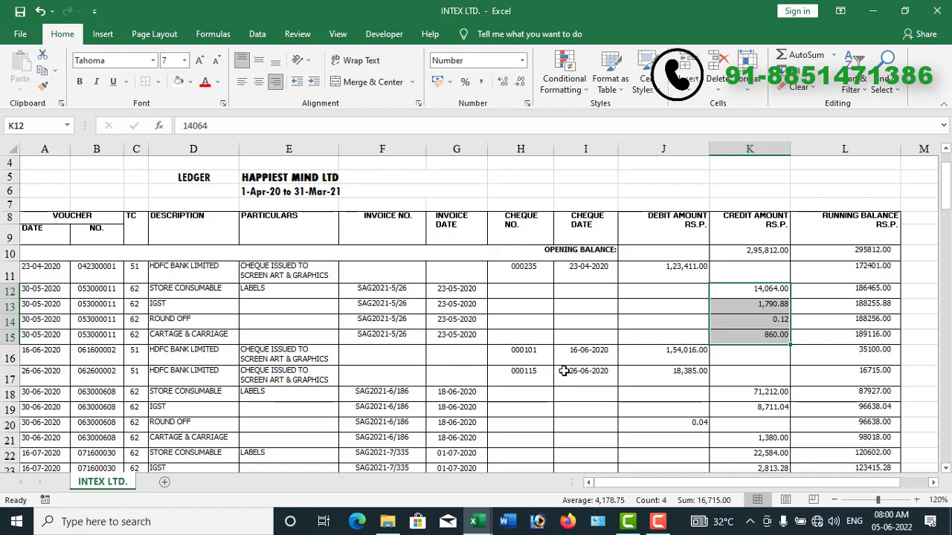
{"action": "scroll", "coordinate": [252, 304], "scroll_direction": "up", "scroll_amount": 1}
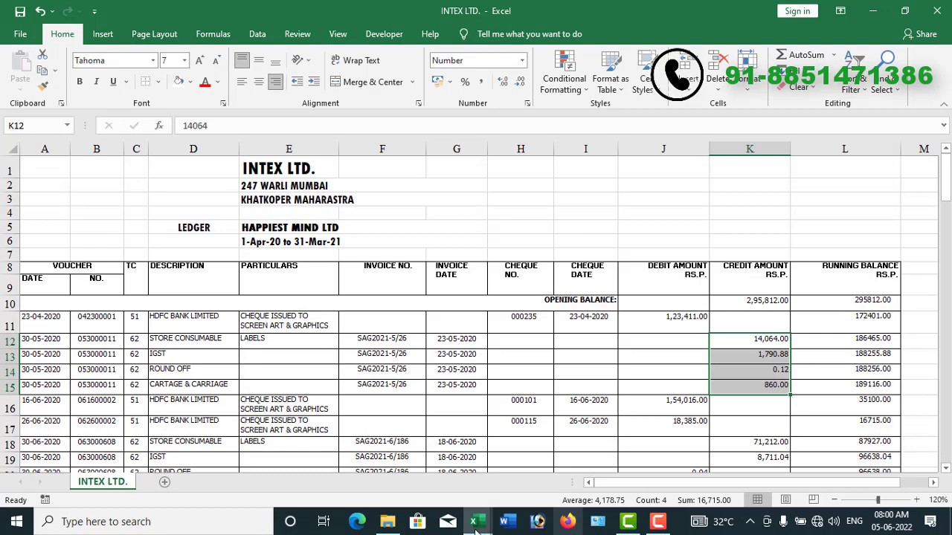
{"action": "mouse_move", "coordinate": [476, 524]}
{"action": "left_click", "coordinate": [443, 480]}
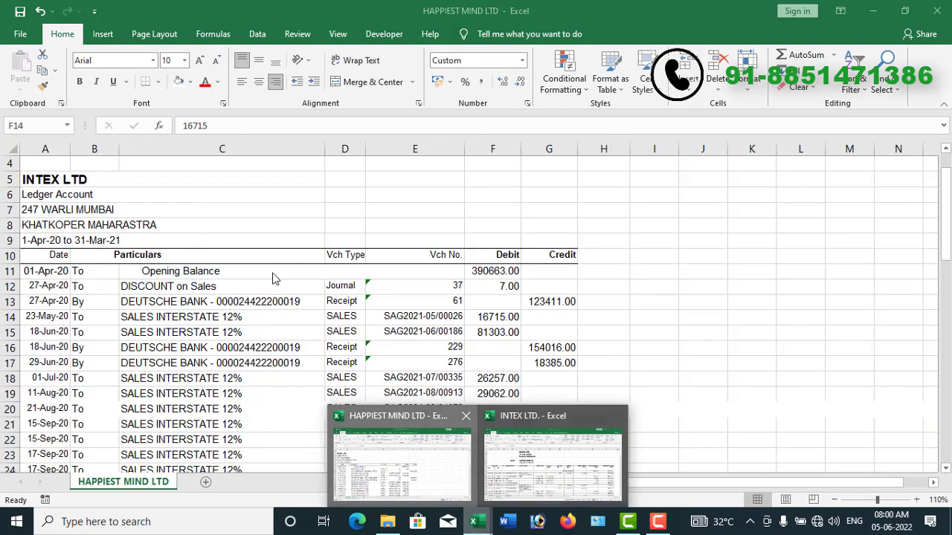
{"action": "scroll", "coordinate": [103, 189], "scroll_direction": "up", "scroll_amount": 1}
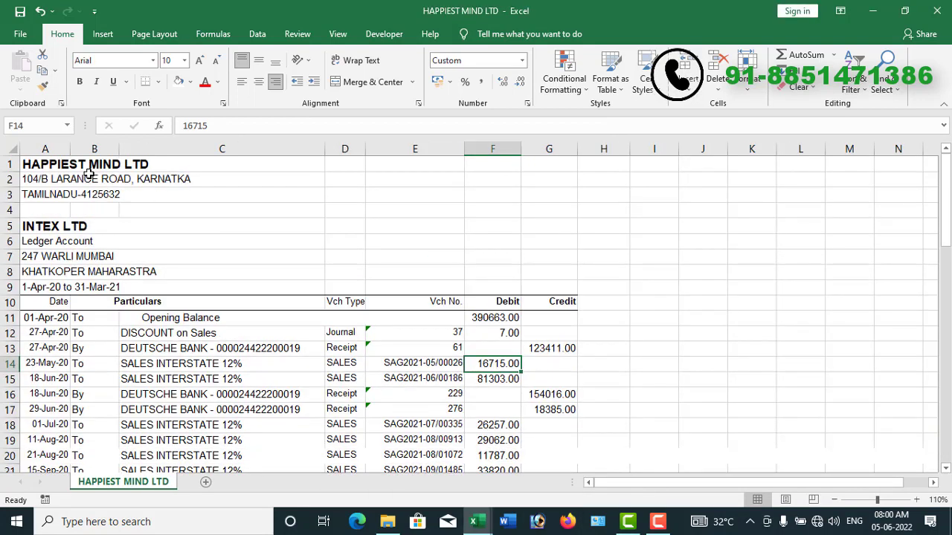
{"action": "left_click", "coordinate": [82, 165]}
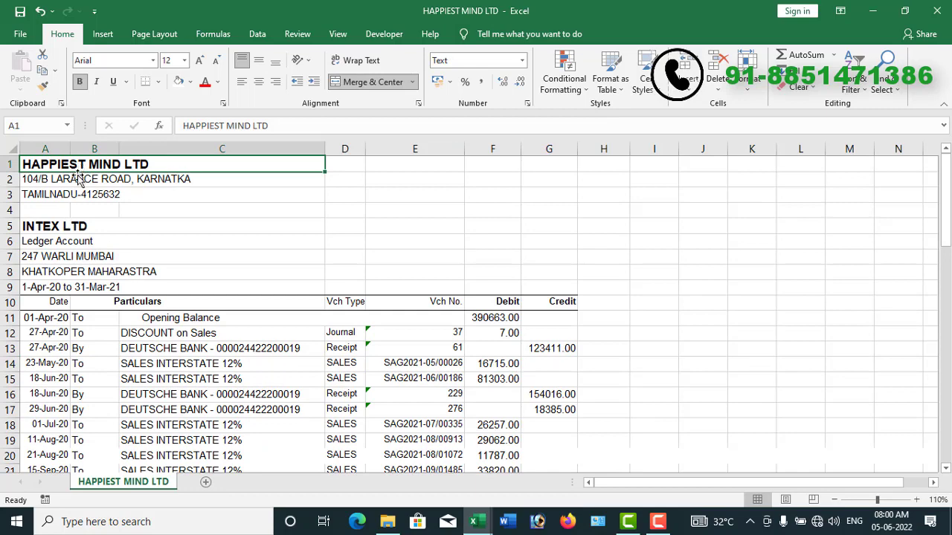
{"action": "left_click", "coordinate": [55, 238]}
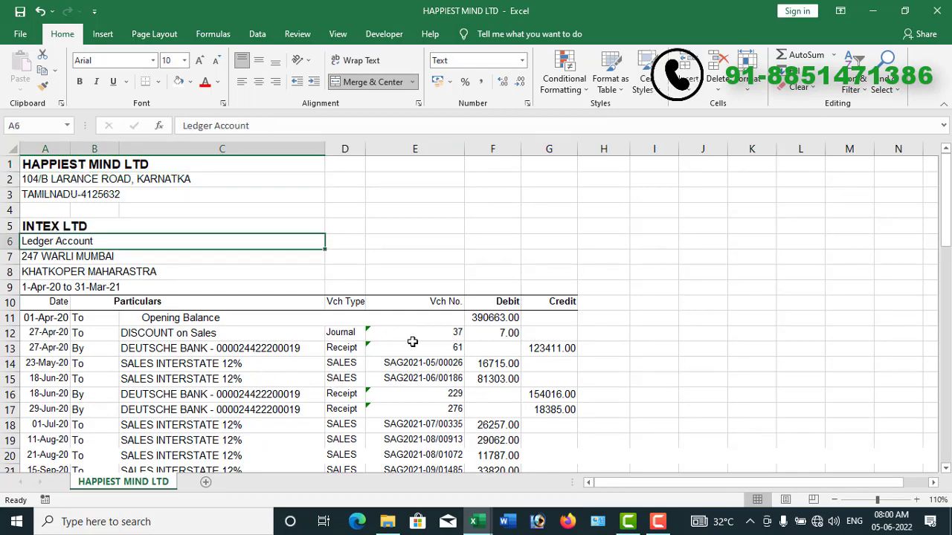
{"action": "scroll", "coordinate": [412, 341], "scroll_direction": "down", "scroll_amount": 2}
{"action": "scroll", "coordinate": [424, 347], "scroll_direction": "down", "scroll_amount": 5}
{"action": "scroll", "coordinate": [424, 349], "scroll_direction": "down", "scroll_amount": 5}
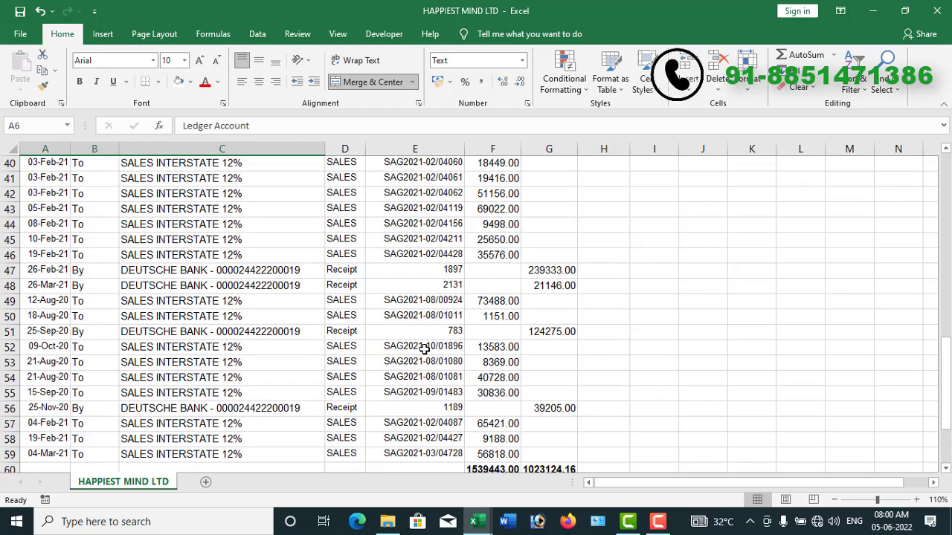
{"action": "scroll", "coordinate": [424, 349], "scroll_direction": "down", "scroll_amount": 6}
{"action": "scroll", "coordinate": [424, 350], "scroll_direction": "down", "scroll_amount": 2}
{"action": "scroll", "coordinate": [424, 349], "scroll_direction": "up", "scroll_amount": 2}
{"action": "scroll", "coordinate": [540, 289], "scroll_direction": "up", "scroll_amount": 1}
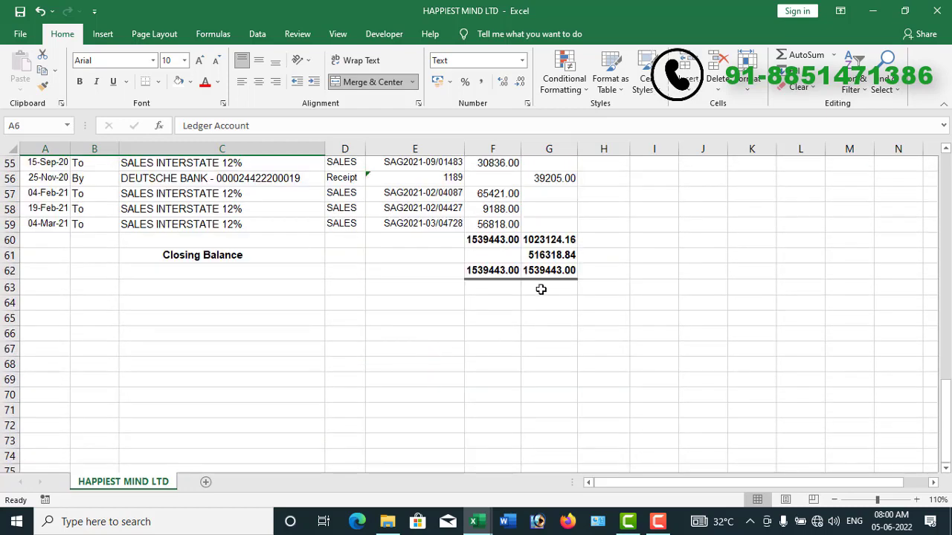
{"action": "left_click", "coordinate": [552, 256]}
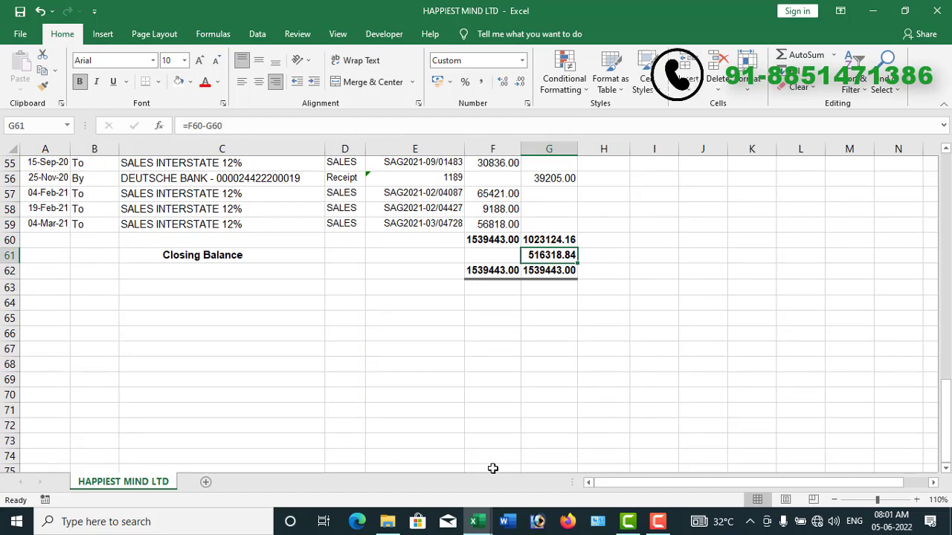
{"action": "mouse_move", "coordinate": [488, 523]}
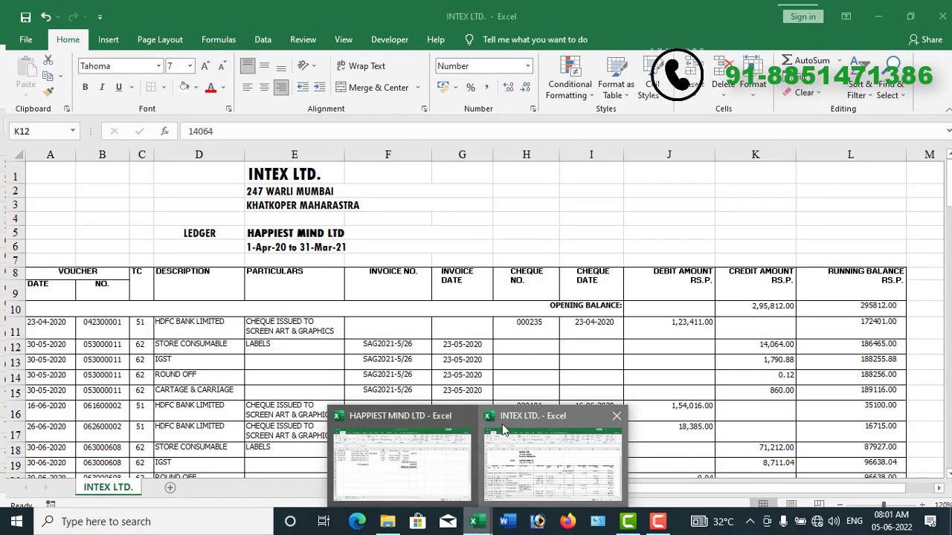
In the INTEX LTD. ledger, sum the four SAG2021-5/26 credits and check the 243009 running total.
{"action": "left_click", "coordinate": [506, 432]}
{"action": "key", "text": "shift+Down"}
{"action": "key", "text": "shift+Down"}
{"action": "key", "text": "shift+Down"}
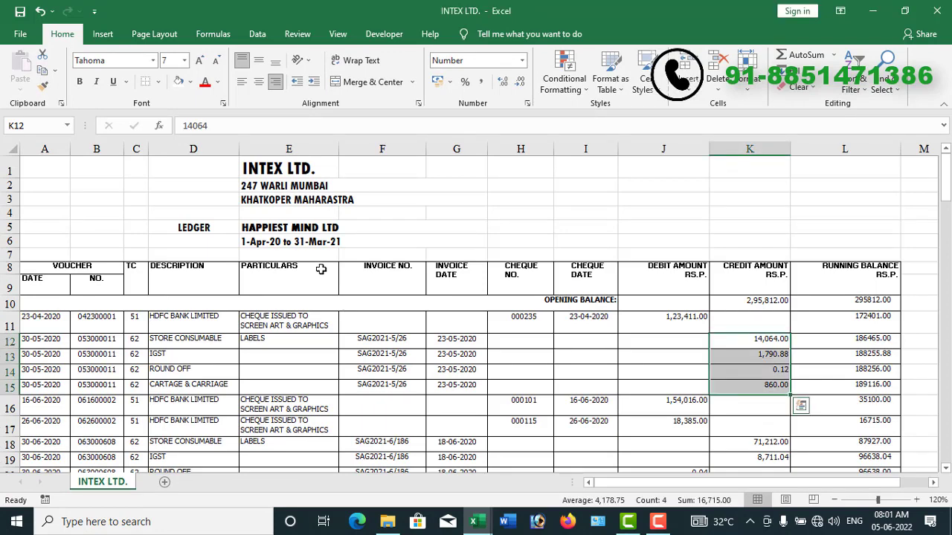
{"action": "left_click", "coordinate": [265, 228]}
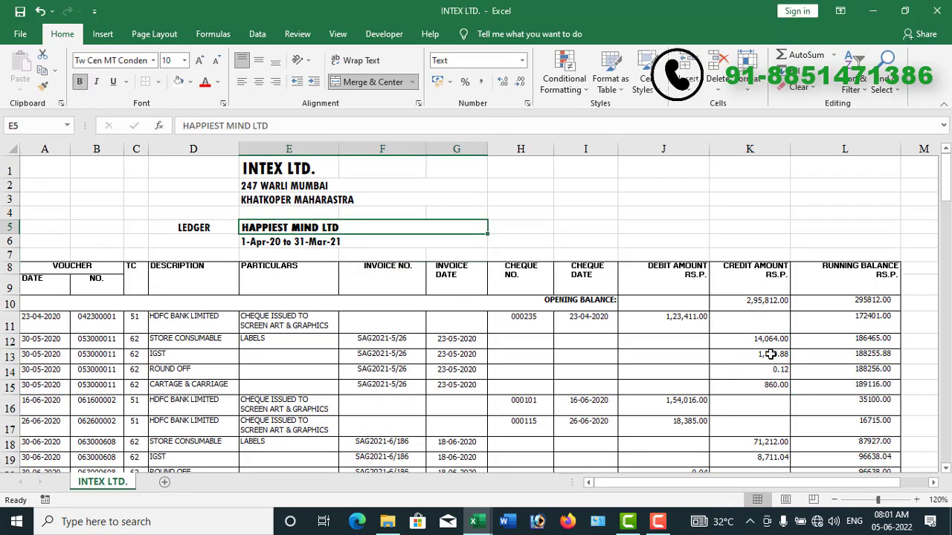
{"action": "scroll", "coordinate": [770, 354], "scroll_direction": "down", "scroll_amount": 1}
{"action": "scroll", "coordinate": [770, 354], "scroll_direction": "down", "scroll_amount": 2}
{"action": "scroll", "coordinate": [769, 354], "scroll_direction": "down", "scroll_amount": 6}
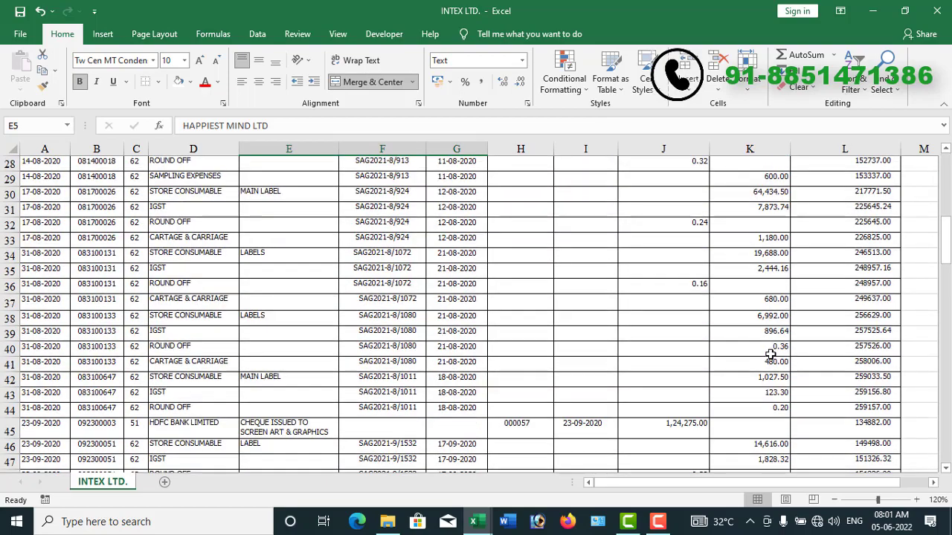
{"action": "scroll", "coordinate": [769, 354], "scroll_direction": "down", "scroll_amount": 4}
{"action": "scroll", "coordinate": [770, 354], "scroll_direction": "down", "scroll_amount": 5}
{"action": "scroll", "coordinate": [771, 354], "scroll_direction": "down", "scroll_amount": 4}
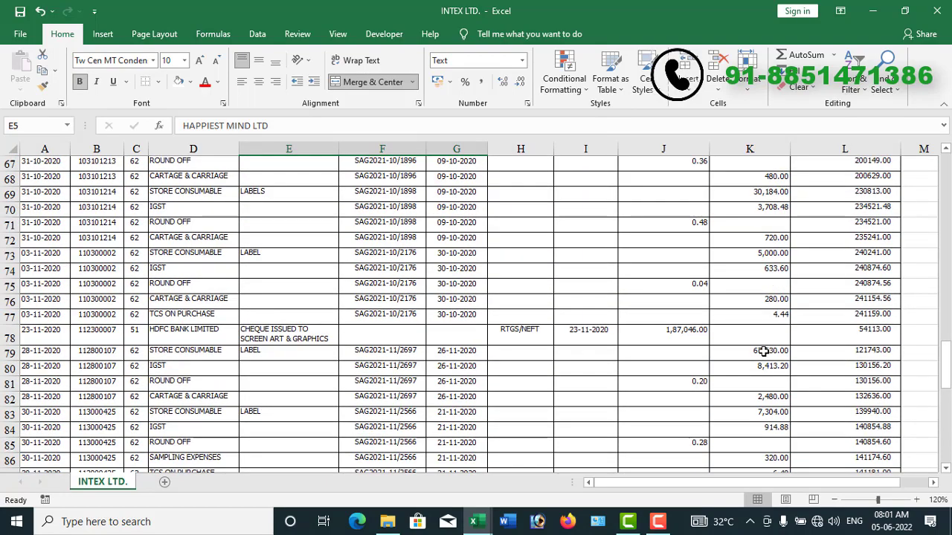
{"action": "scroll", "coordinate": [763, 352], "scroll_direction": "down", "scroll_amount": 11}
{"action": "scroll", "coordinate": [763, 352], "scroll_direction": "down", "scroll_amount": 6}
{"action": "scroll", "coordinate": [763, 352], "scroll_direction": "up", "scroll_amount": 4}
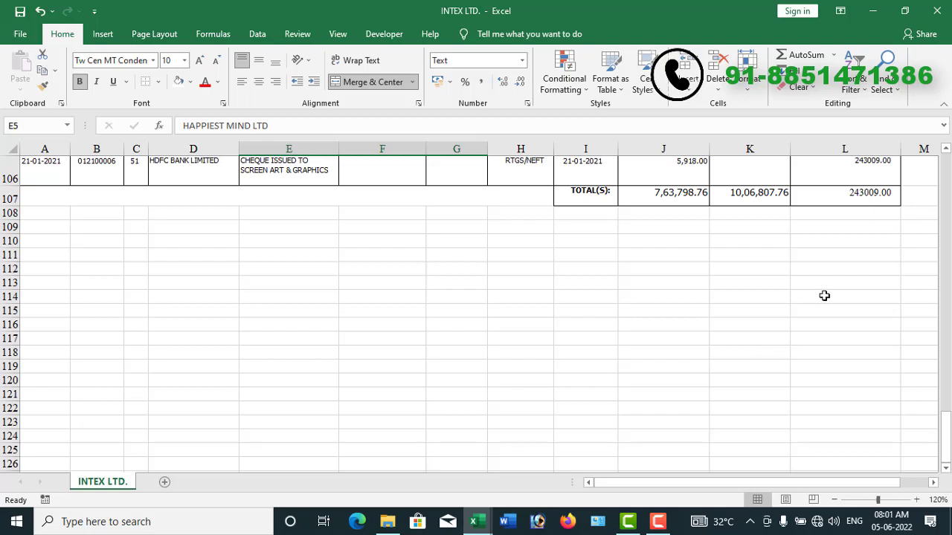
{"action": "left_click", "coordinate": [872, 206]}
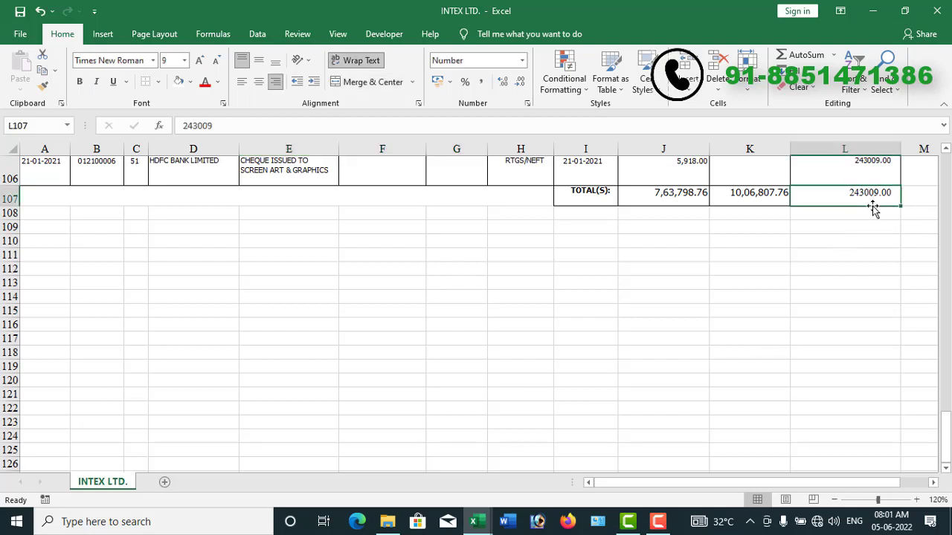
Return to the top of the INTEX LTD. ledger and recheck invoice SAG2021-5/26.
{"action": "scroll", "coordinate": [513, 256], "scroll_direction": "up", "scroll_amount": 1}
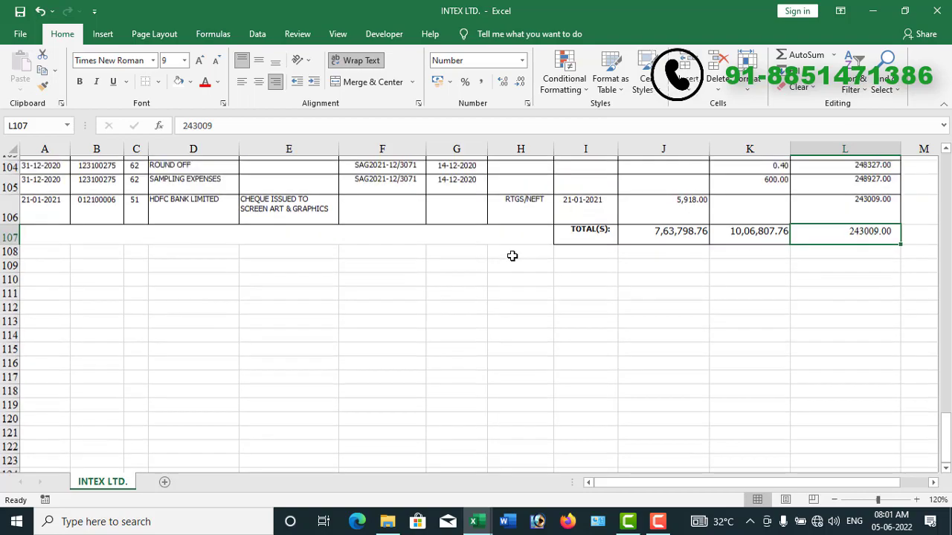
{"action": "scroll", "coordinate": [513, 256], "scroll_direction": "up", "scroll_amount": 6}
{"action": "scroll", "coordinate": [512, 256], "scroll_direction": "up", "scroll_amount": 5}
{"action": "scroll", "coordinate": [513, 256], "scroll_direction": "up", "scroll_amount": 7}
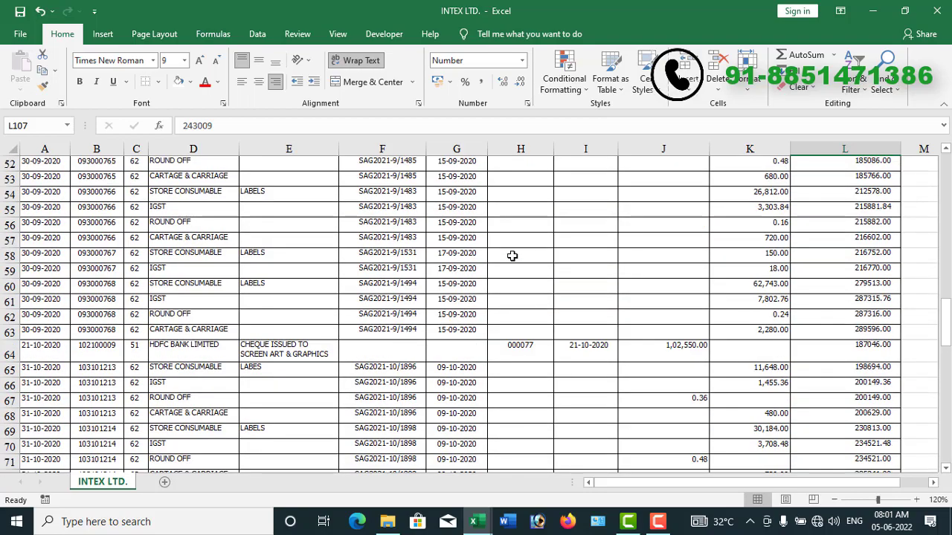
{"action": "scroll", "coordinate": [512, 256], "scroll_direction": "up", "scroll_amount": 1}
{"action": "scroll", "coordinate": [512, 256], "scroll_direction": "up", "scroll_amount": 5}
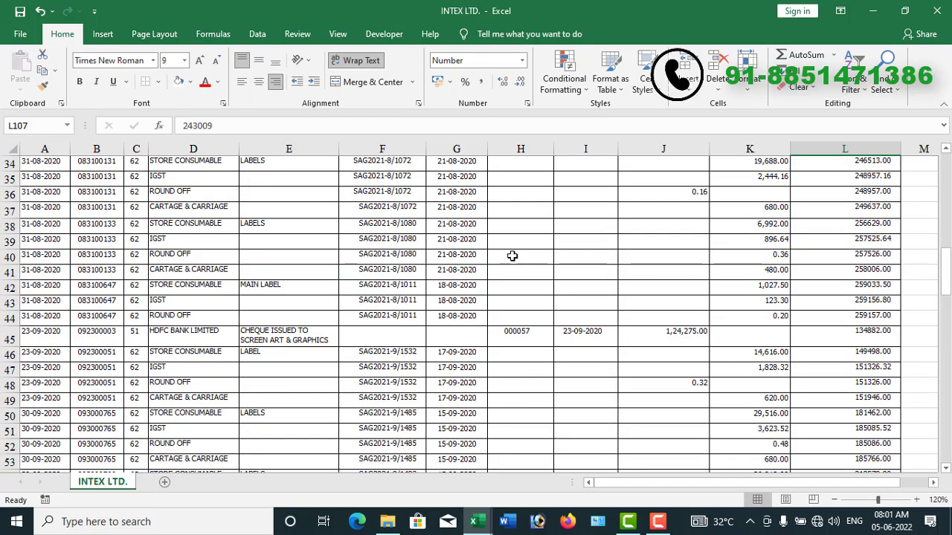
{"action": "scroll", "coordinate": [512, 256], "scroll_direction": "up", "scroll_amount": 1}
{"action": "scroll", "coordinate": [513, 256], "scroll_direction": "up", "scroll_amount": 5}
{"action": "scroll", "coordinate": [512, 255], "scroll_direction": "up", "scroll_amount": 6}
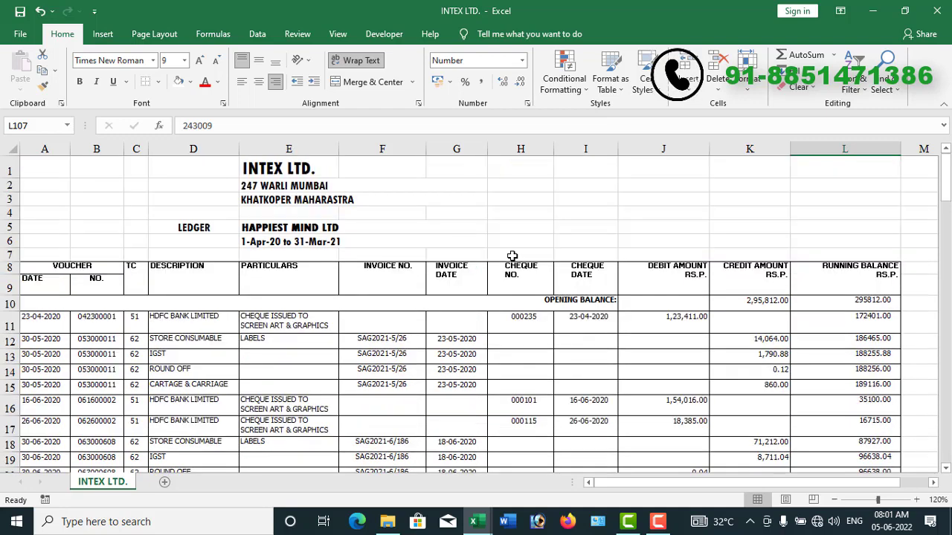
{"action": "left_click", "coordinate": [382, 339]}
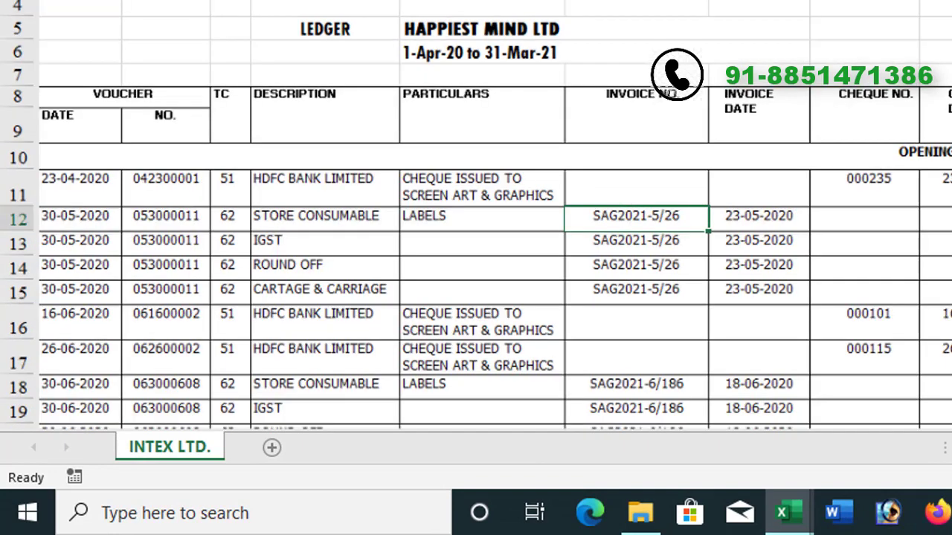
{"action": "scroll", "coordinate": [786, 259], "scroll_direction": "up", "scroll_amount": 1}
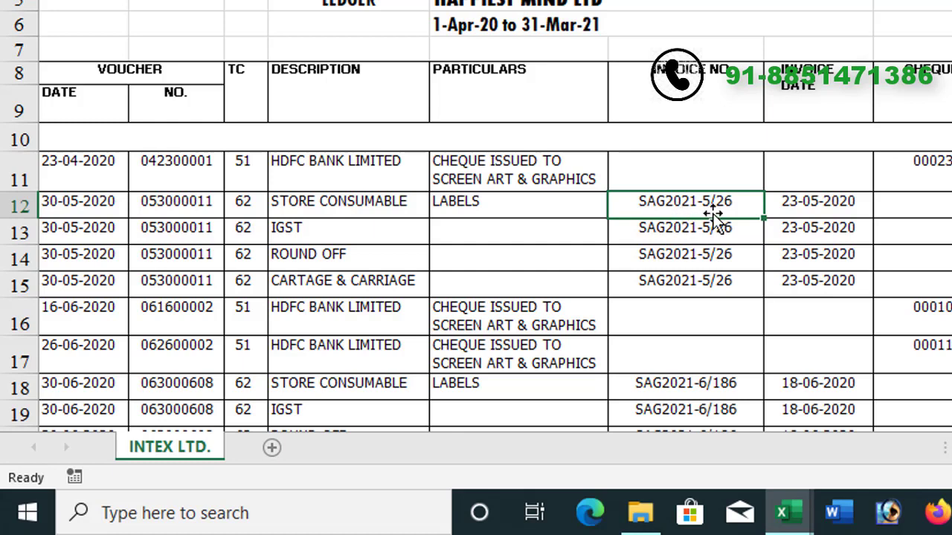
{"action": "left_click", "coordinate": [792, 521]}
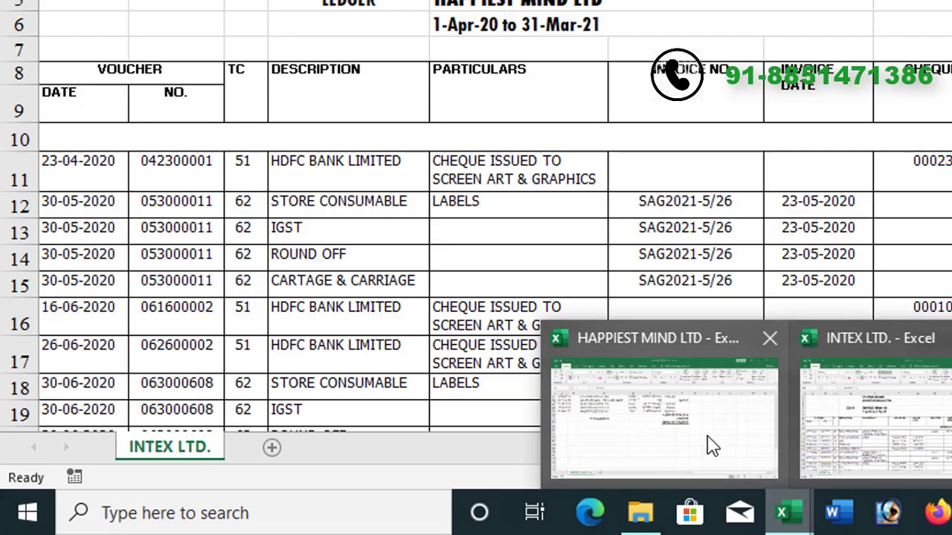
Bring the HAPPIEST MIND LTD ledger back and locate bill number SAG2021-05/00026.
{"action": "left_click", "coordinate": [711, 446]}
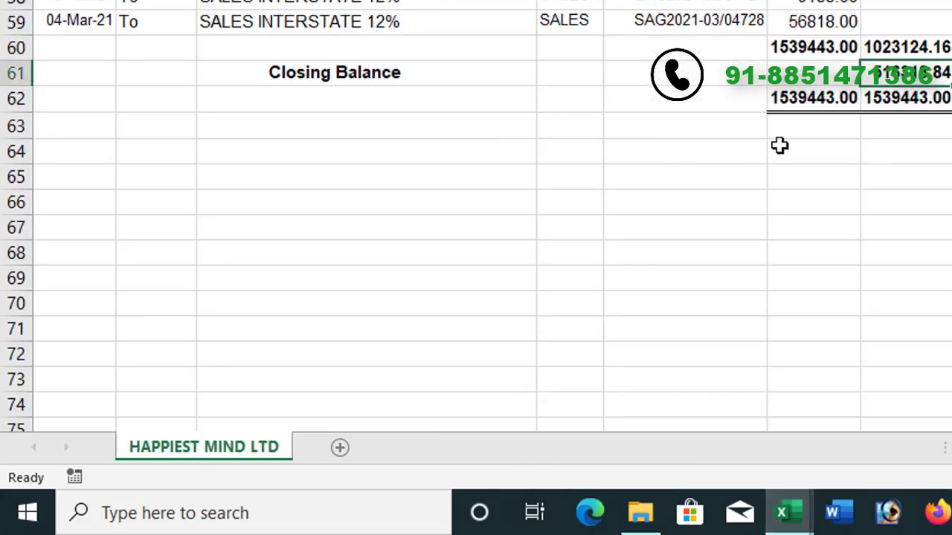
{"action": "scroll", "coordinate": [780, 144], "scroll_direction": "up", "scroll_amount": 11}
{"action": "scroll", "coordinate": [822, 144], "scroll_direction": "up", "scroll_amount": 7}
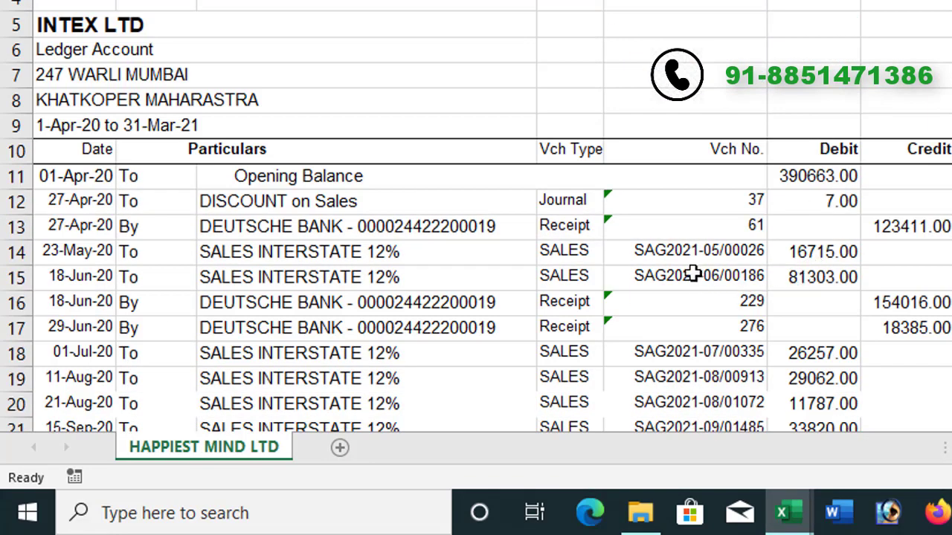
{"action": "left_click", "coordinate": [674, 252]}
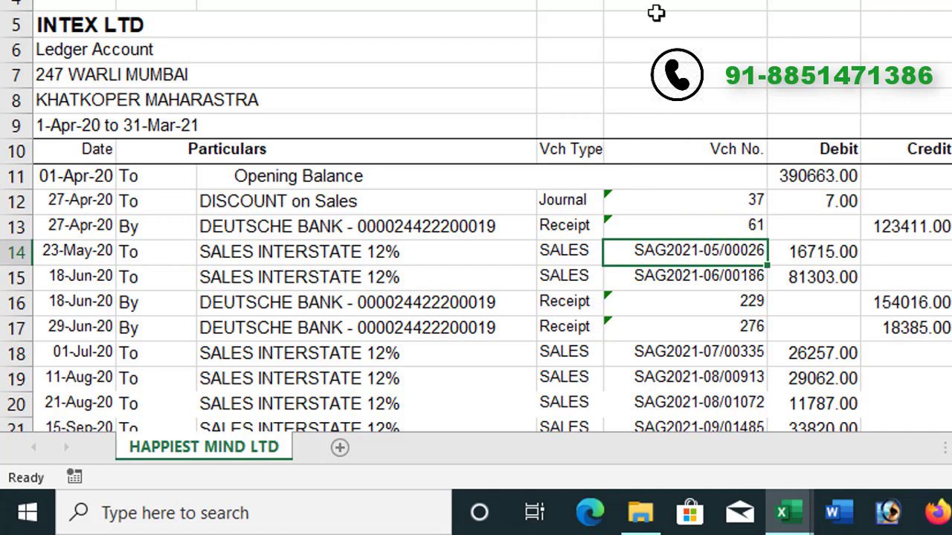
Unmerge the Opening Balance cell beside the Vch No. header.
{"action": "left_click", "coordinate": [664, 149]}
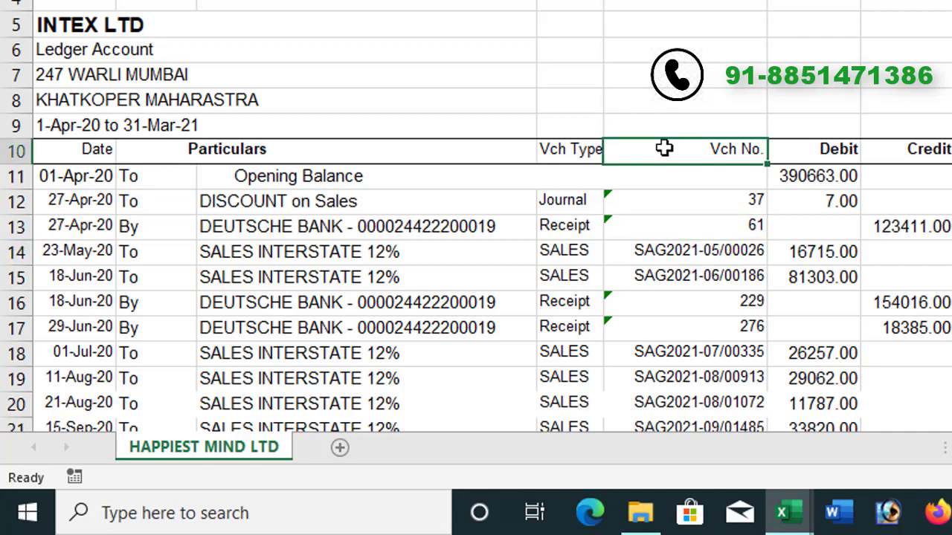
{"action": "key", "text": "shift+Down"}
{"action": "key", "text": "shift+Down"}
{"action": "key", "text": "shift+Down"}
{"action": "key", "text": "shift+Down"}
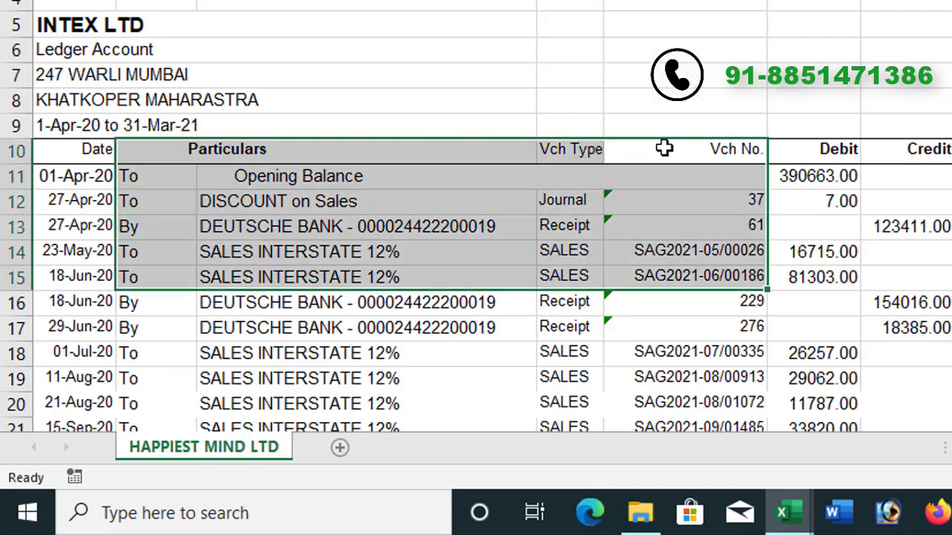
{"action": "left_click", "coordinate": [720, 169]}
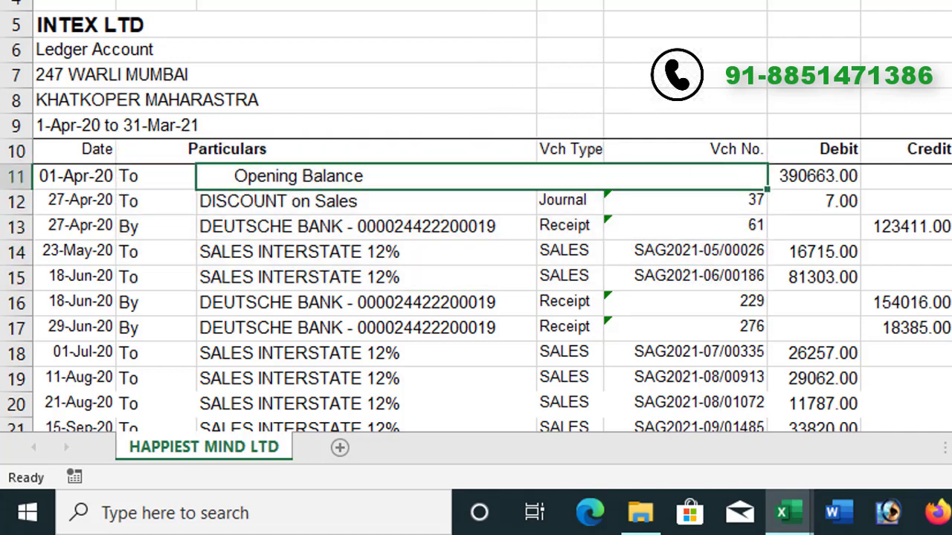
{"action": "key", "text": "alt+h"}
{"action": "key", "text": "m"}
{"action": "key", "text": "c"}
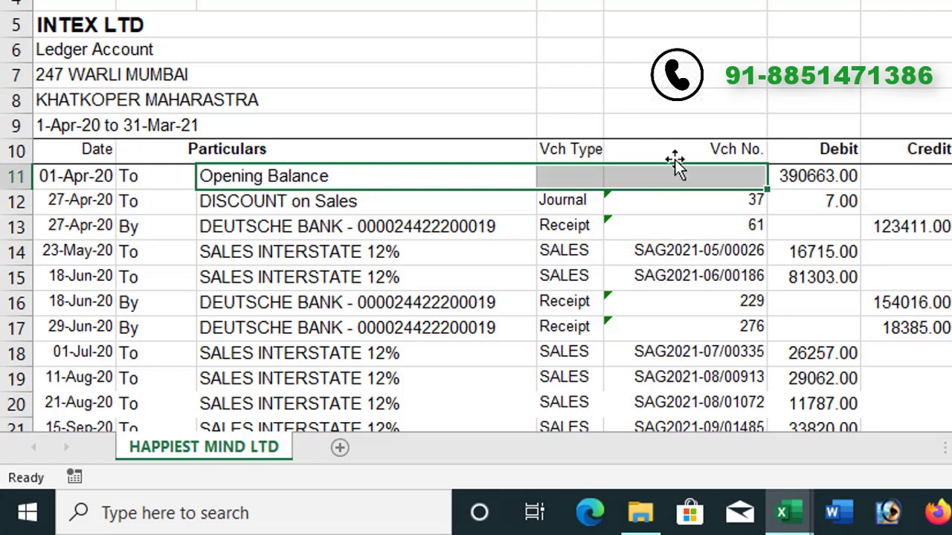
Select the Vch No. and Debit columns from row 10 down to row 59 and copy them.
{"action": "left_click", "coordinate": [674, 158]}
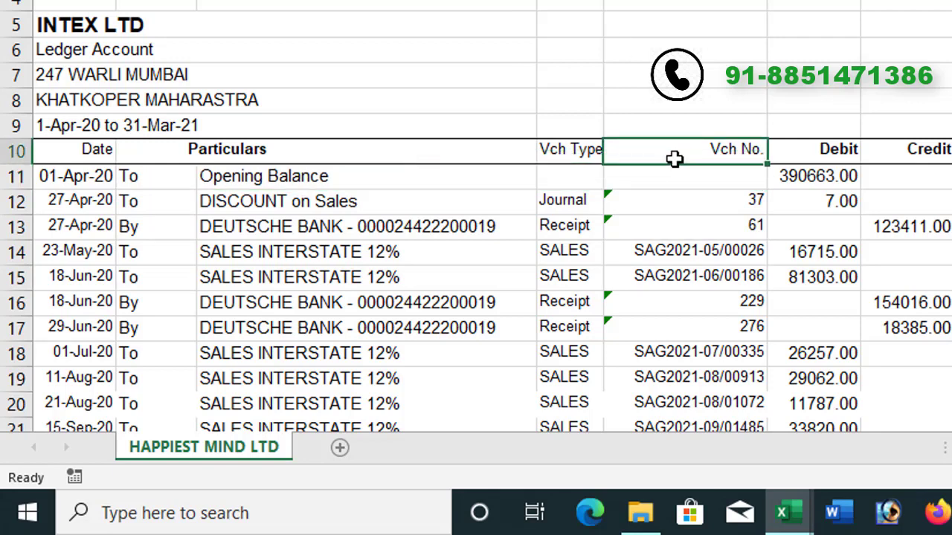
{"action": "key", "text": "shift+Down"}
{"action": "key", "text": "shift+Down"}
{"action": "key", "text": "shift+Down"}
{"action": "key", "text": "shift+Down"}
{"action": "key", "text": "shift+Down"}
{"action": "key", "text": "shift+Down"}
{"action": "key", "text": "shift+Right"}
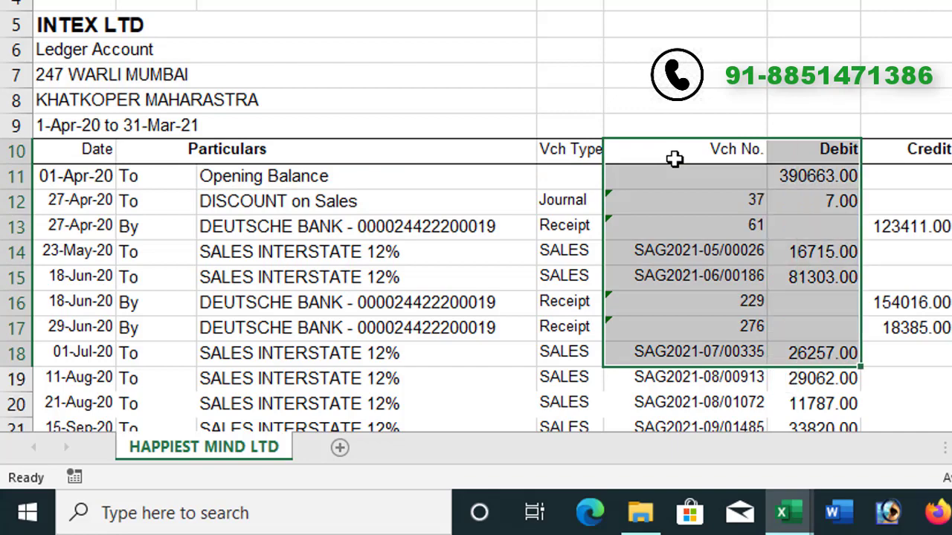
{"action": "key", "text": "shift+Down"}
{"action": "key", "text": "shift+Down"}
{"action": "key", "text": "shift+Down"}
{"action": "key", "text": "shift+Down"}
{"action": "key", "text": "shift+Down"}
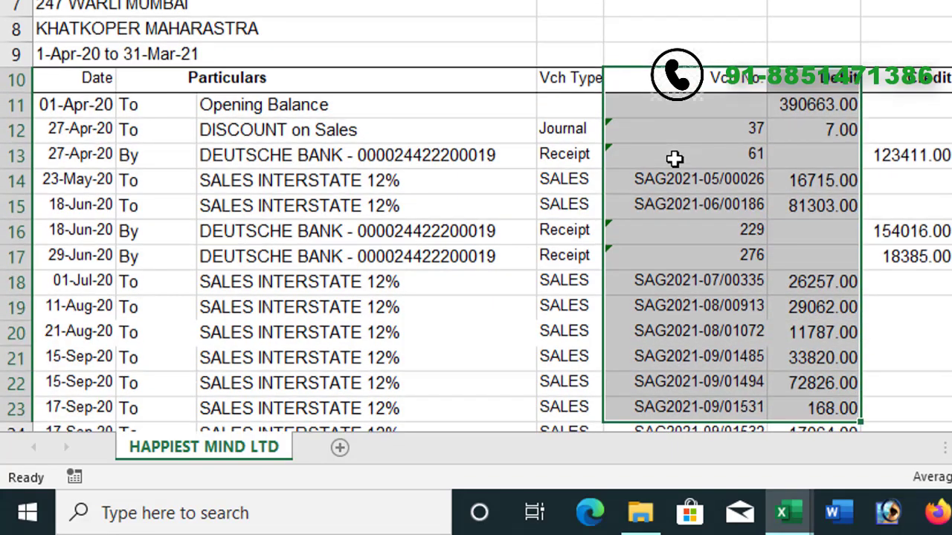
{"action": "key", "text": "shift+Down"}
{"action": "key", "text": "shift+Down"}
{"action": "key", "text": "shift+Down"}
{"action": "key", "text": "shift+Down"}
{"action": "key", "text": "shift+Down"}
{"action": "key", "text": "shift+Down"}
{"action": "key", "text": "shift+Down"}
{"action": "key", "text": "shift+Down"}
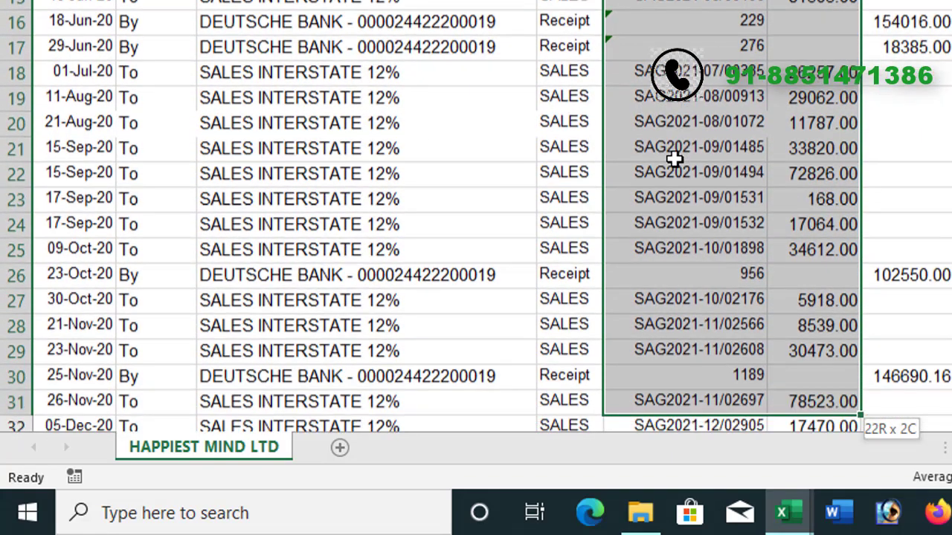
{"action": "key", "text": "shift+Down"}
{"action": "key", "text": "shift+Down"}
{"action": "key", "text": "shift+Down"}
{"action": "key", "text": "shift+Down"}
{"action": "key", "text": "shift+Down"}
{"action": "key", "text": "shift+Down"}
{"action": "key", "text": "shift+Down"}
{"action": "key", "text": "shift+Down"}
{"action": "key", "text": "shift+Down"}
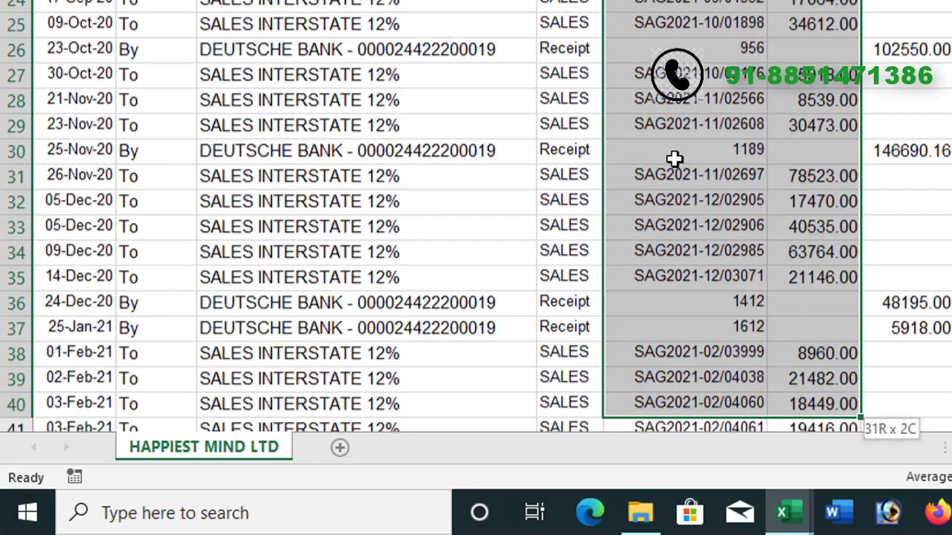
{"action": "key", "text": "shift+Down"}
{"action": "key", "text": "shift+Down"}
{"action": "key", "text": "shift+Down"}
{"action": "key", "text": "ctrl+shift+Down"}
{"action": "key", "text": "ctrl+c"}
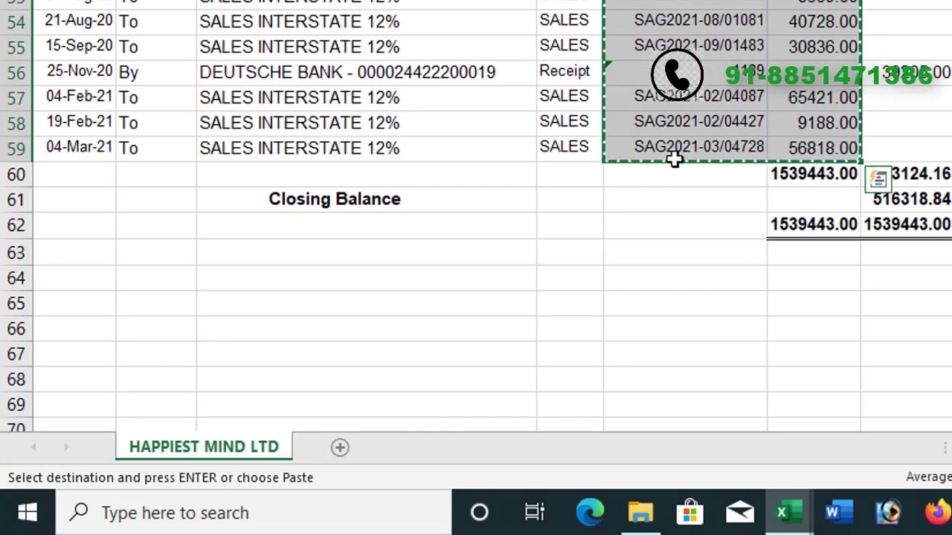
{"action": "scroll", "coordinate": [692, 171], "scroll_direction": "up", "scroll_amount": 5}
{"action": "scroll", "coordinate": [565, 201], "scroll_direction": "up", "scroll_amount": 8}
{"action": "scroll", "coordinate": [357, 320], "scroll_direction": "up", "scroll_amount": 4}
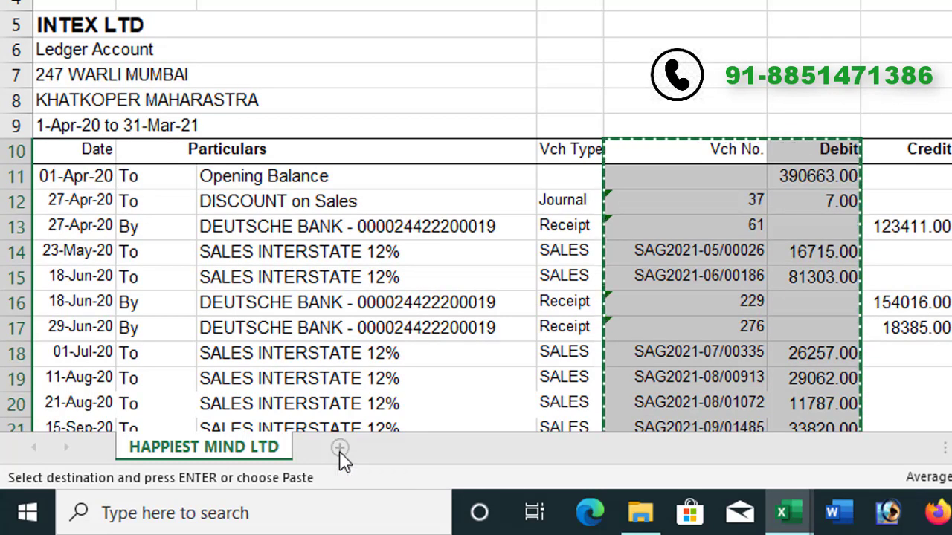
Add a new sheet, paste the ledger columns at A2, and widen columns A and B.
{"action": "left_click", "coordinate": [340, 449]}
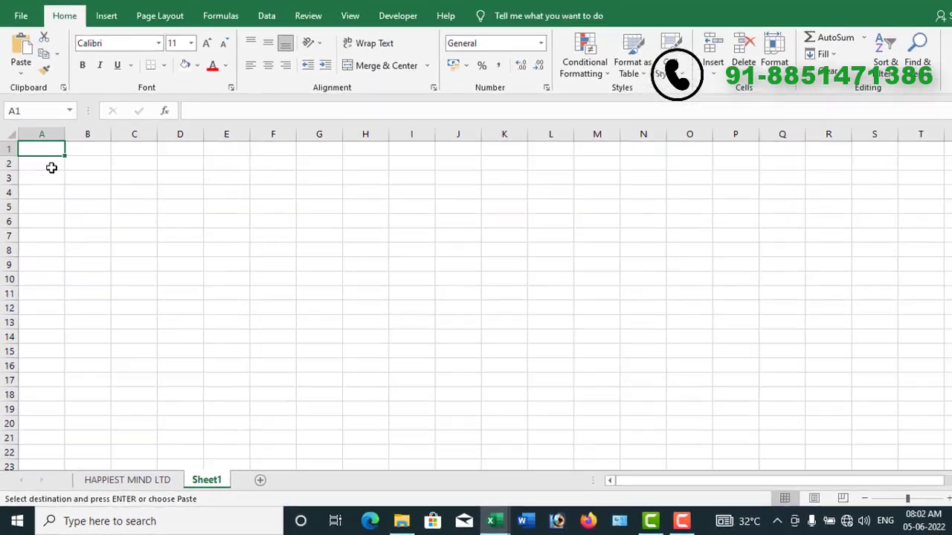
{"action": "left_click", "coordinate": [52, 70]}
{"action": "key", "text": "ctrl+v"}
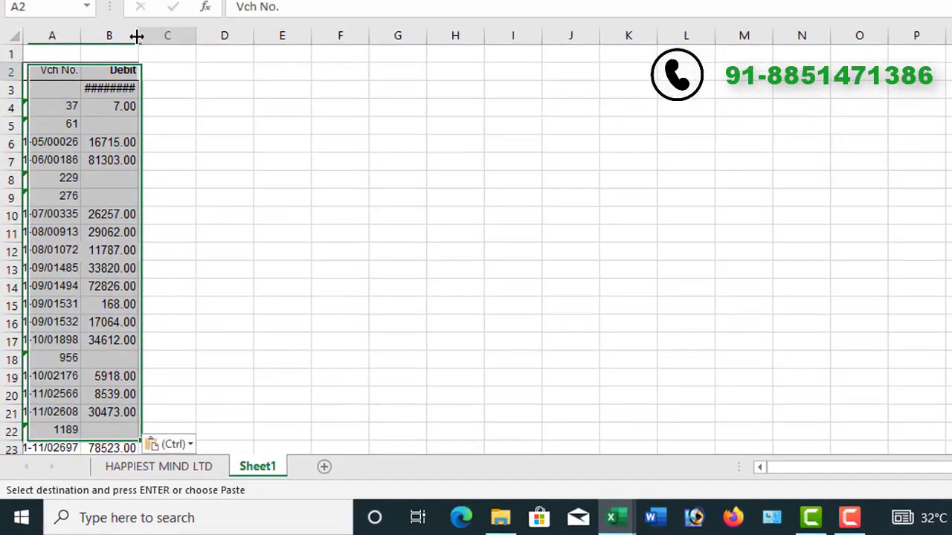
{"action": "left_click_drag", "start_coordinate": [136, 36], "coordinate": [139, 36]}
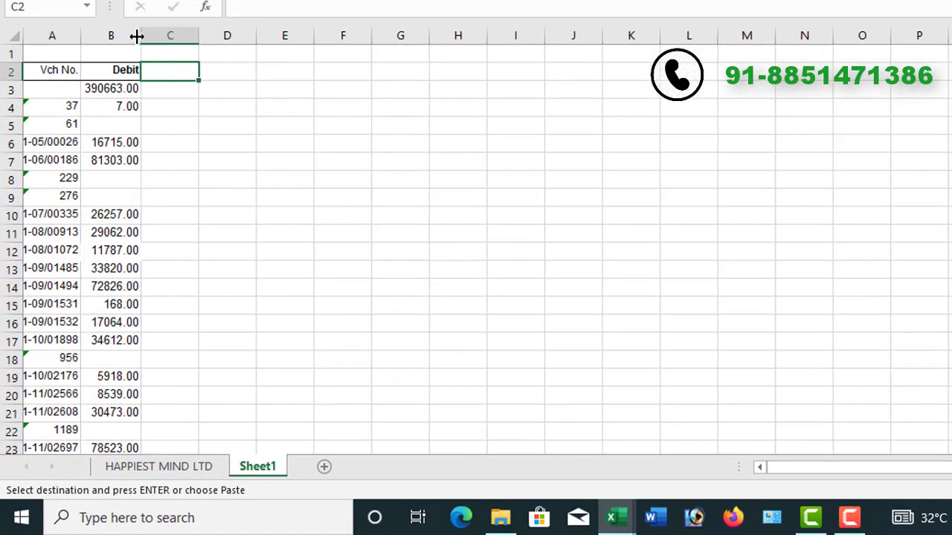
{"action": "double_click", "coordinate": [80, 36]}
Inspect the empty Debit cells B5, B8 and B18, then select the Debit column from B2 down.
{"action": "left_click", "coordinate": [155, 125]}
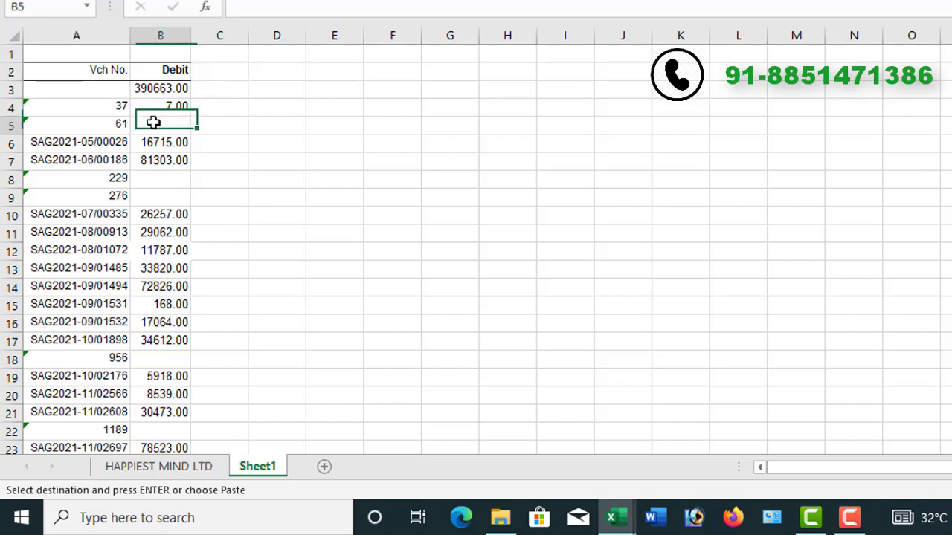
{"action": "left_click", "coordinate": [143, 182]}
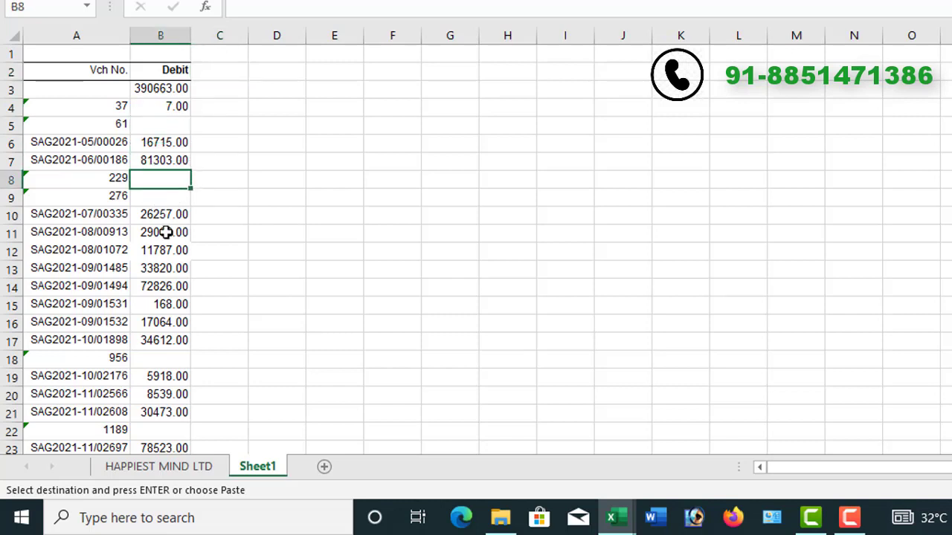
{"action": "left_click", "coordinate": [166, 359]}
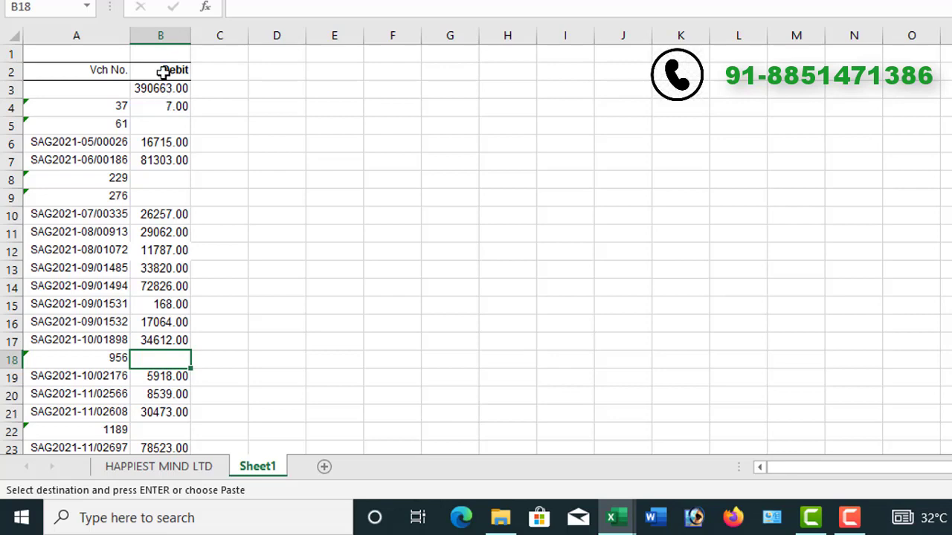
{"action": "left_click", "coordinate": [164, 72]}
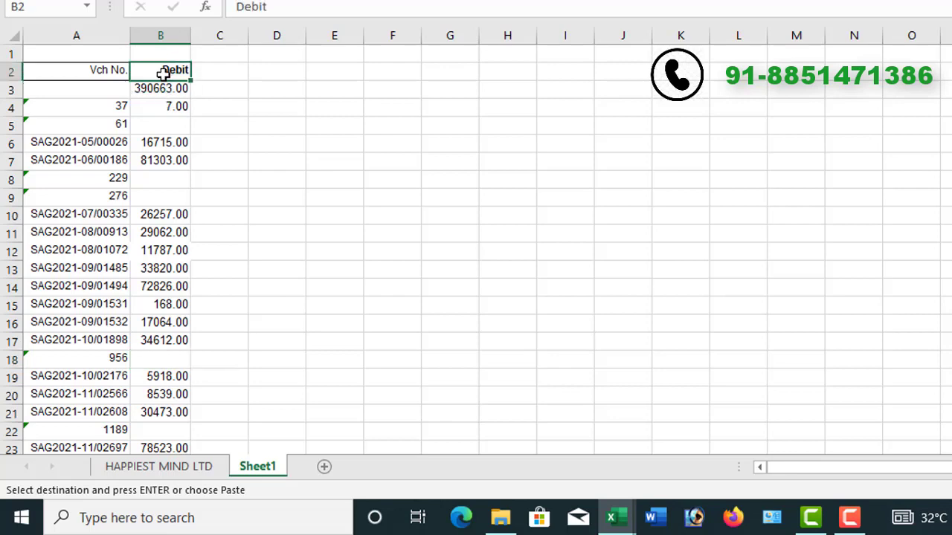
{"action": "key", "text": "ctrl+shift+End"}
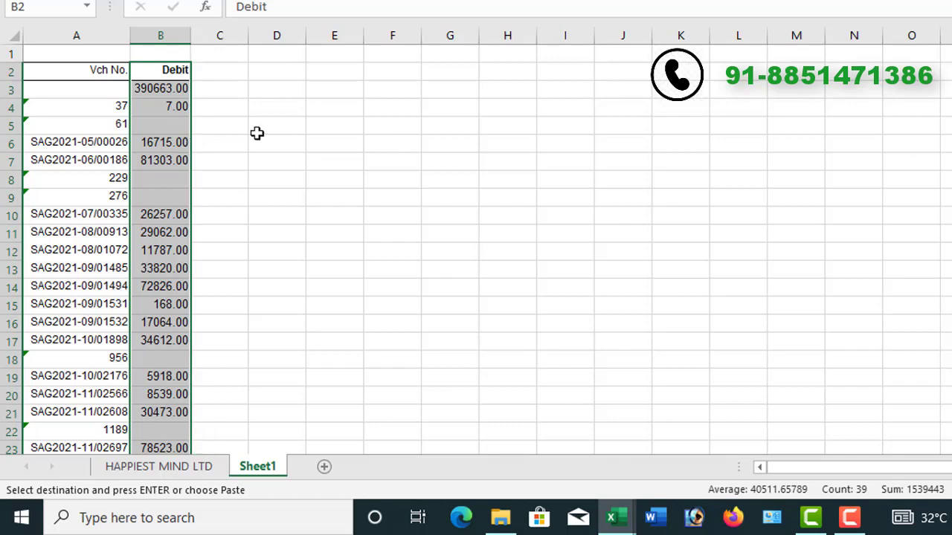
Select the blank Debit cells with Go To Special > Blanks and delete their entire rows.
{"action": "key", "text": "ctrl+g"}
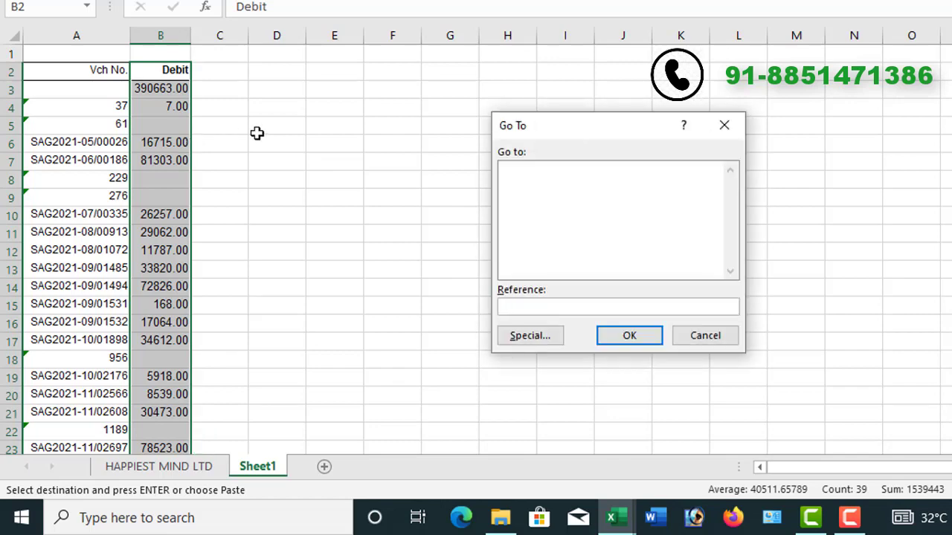
{"action": "left_click", "coordinate": [527, 345]}
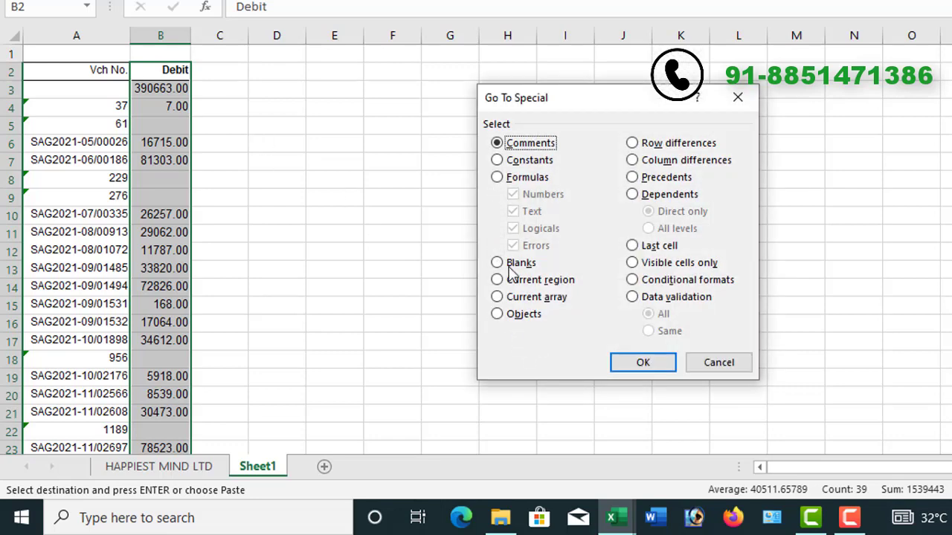
{"action": "left_click", "coordinate": [498, 264]}
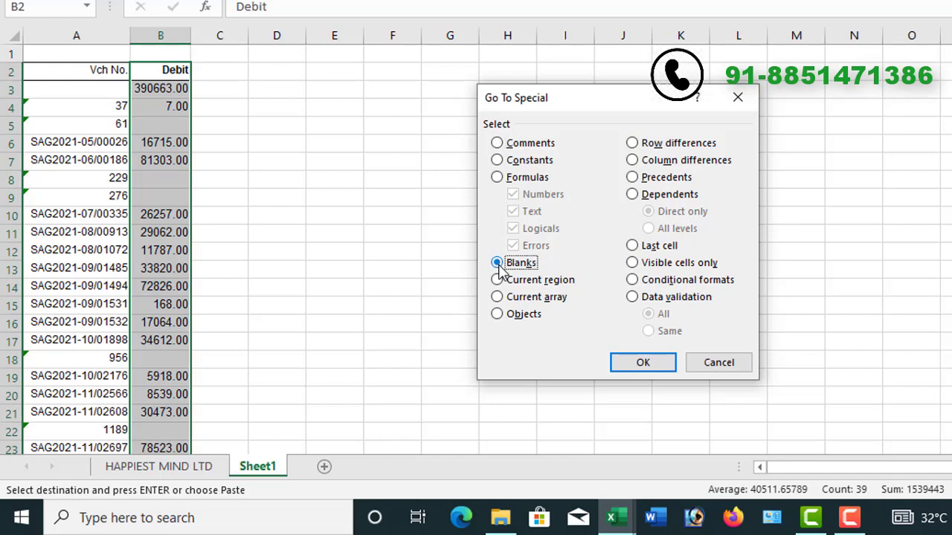
{"action": "left_click", "coordinate": [640, 365]}
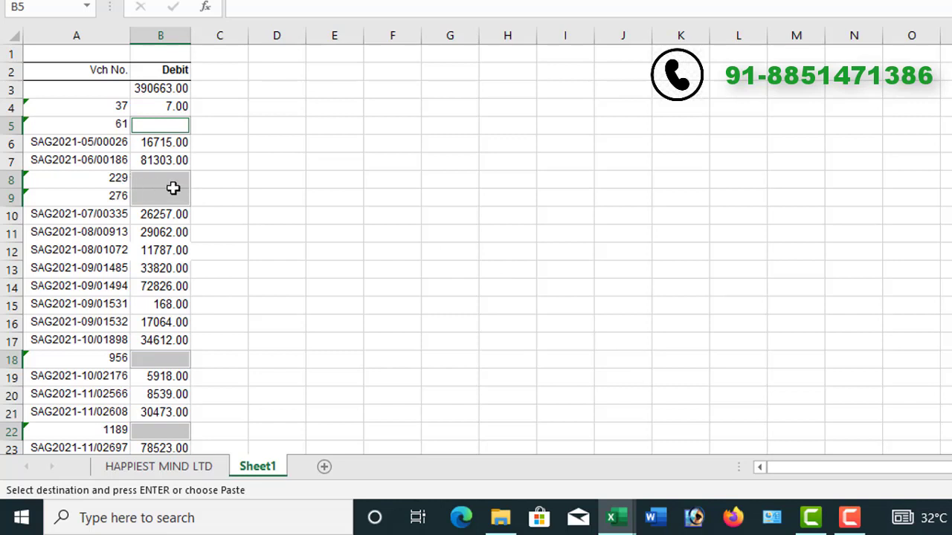
{"action": "key", "text": "ctrl+minus"}
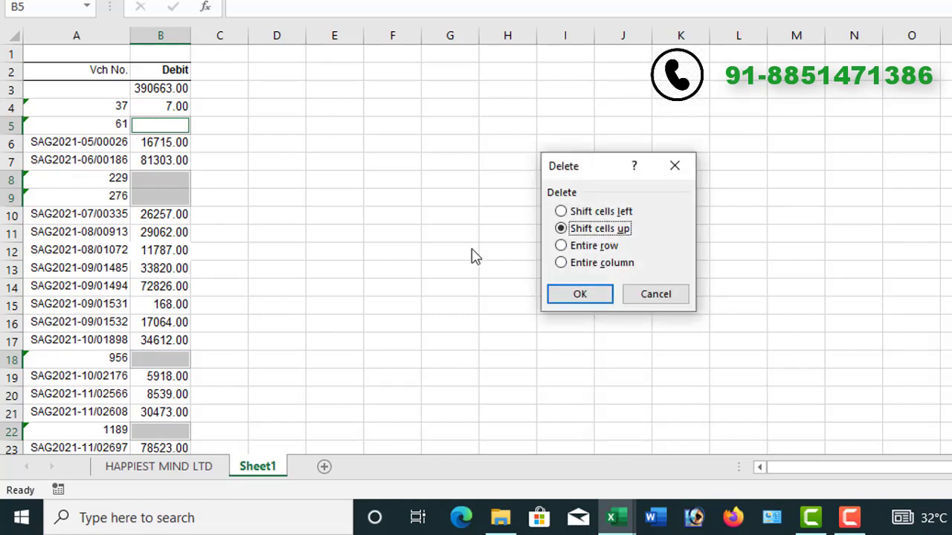
{"action": "left_click", "coordinate": [562, 246]}
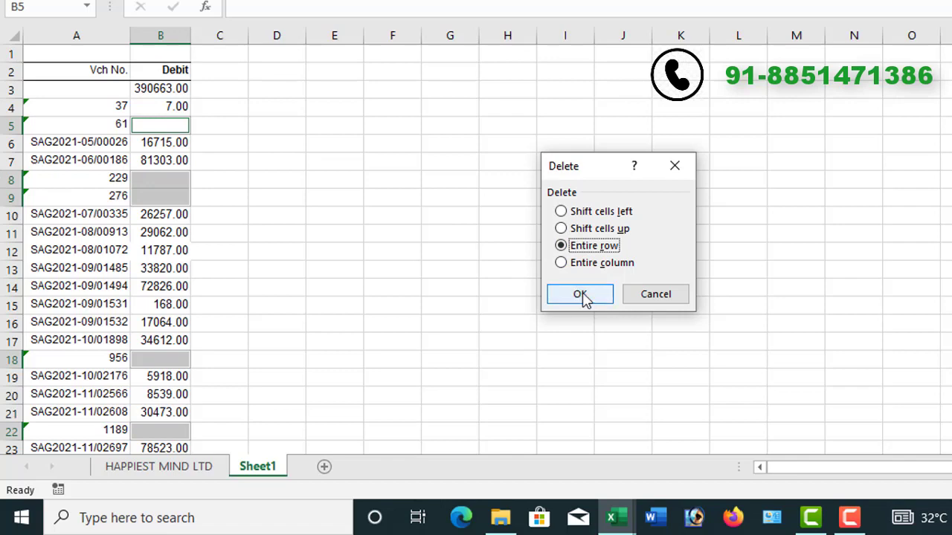
{"action": "left_click", "coordinate": [571, 301]}
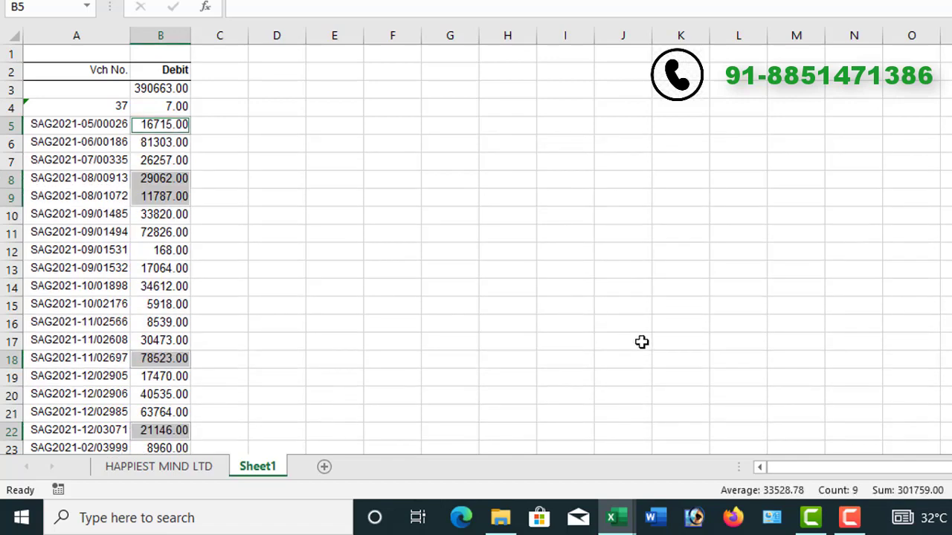
AutoSum the Debit amounts into B41 as =SUM(B3:B40), totalling 1539443.00.
{"action": "scroll", "coordinate": [306, 217], "scroll_direction": "down", "scroll_amount": 1}
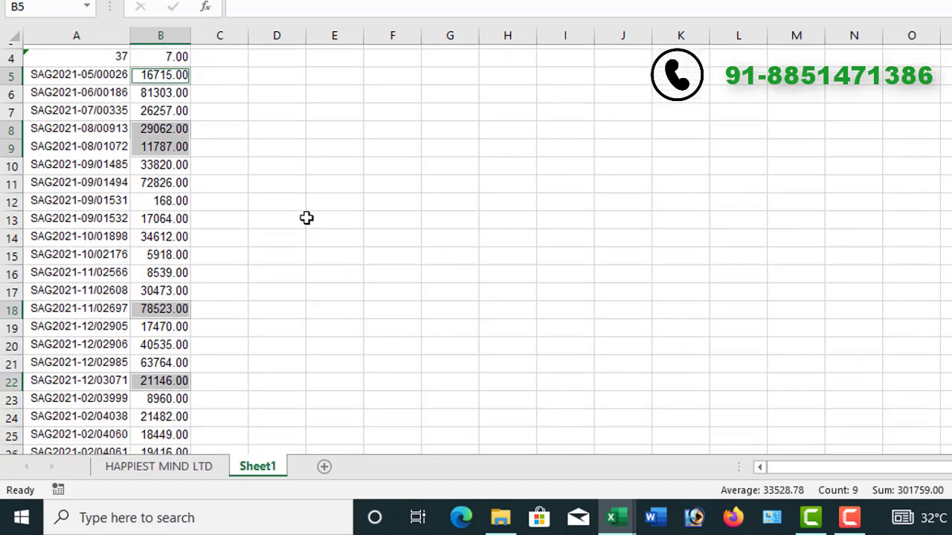
{"action": "scroll", "coordinate": [306, 217], "scroll_direction": "down", "scroll_amount": 2}
{"action": "scroll", "coordinate": [306, 217], "scroll_direction": "down", "scroll_amount": 4}
{"action": "left_click", "coordinate": [254, 304]}
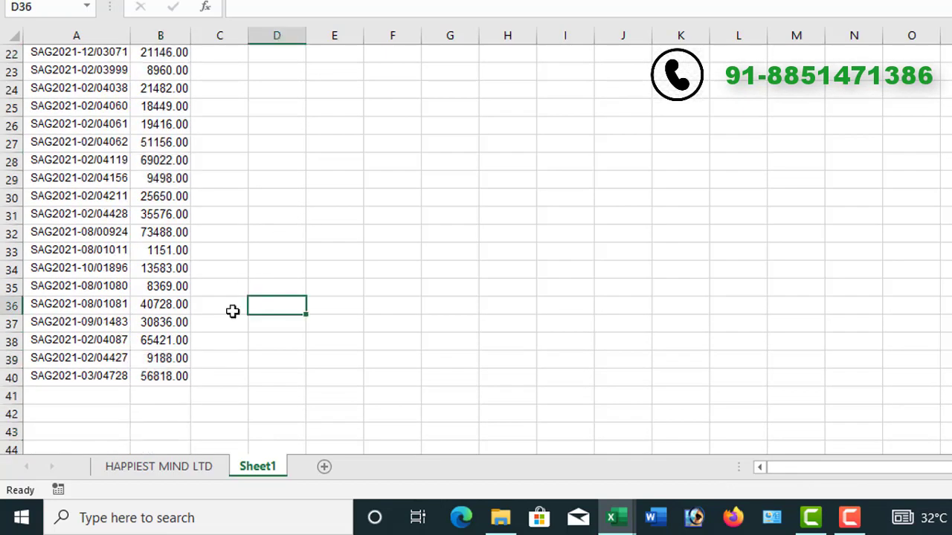
{"action": "left_click", "coordinate": [156, 401]}
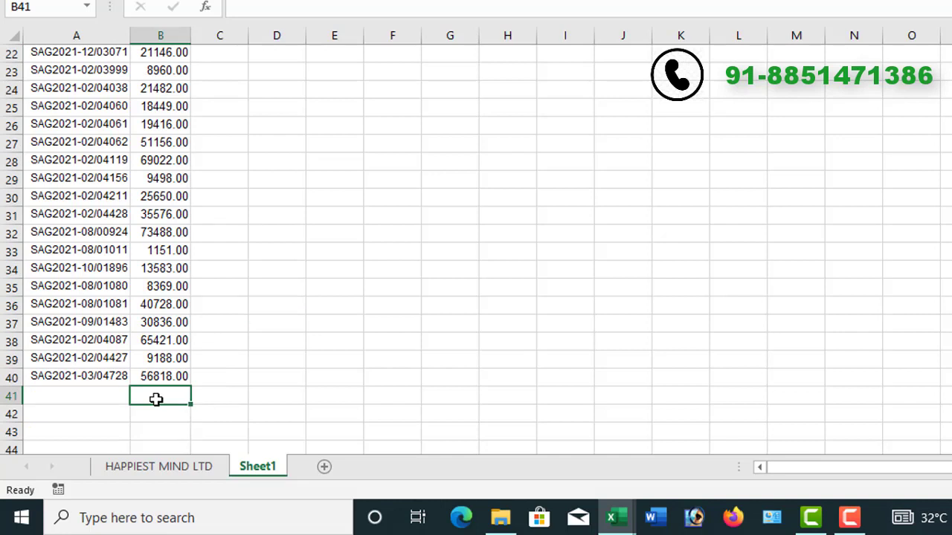
{"action": "key", "text": "alt+equal"}
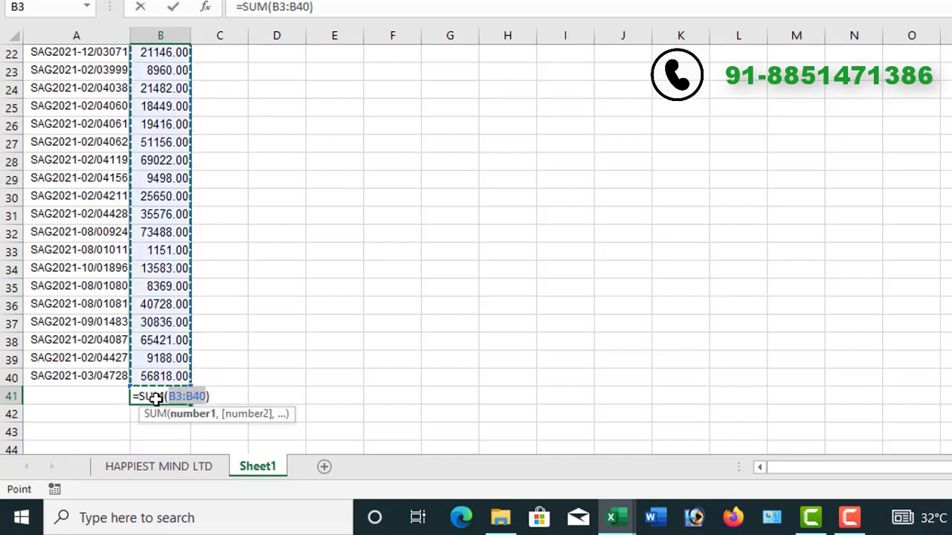
{"action": "key", "text": "Return"}
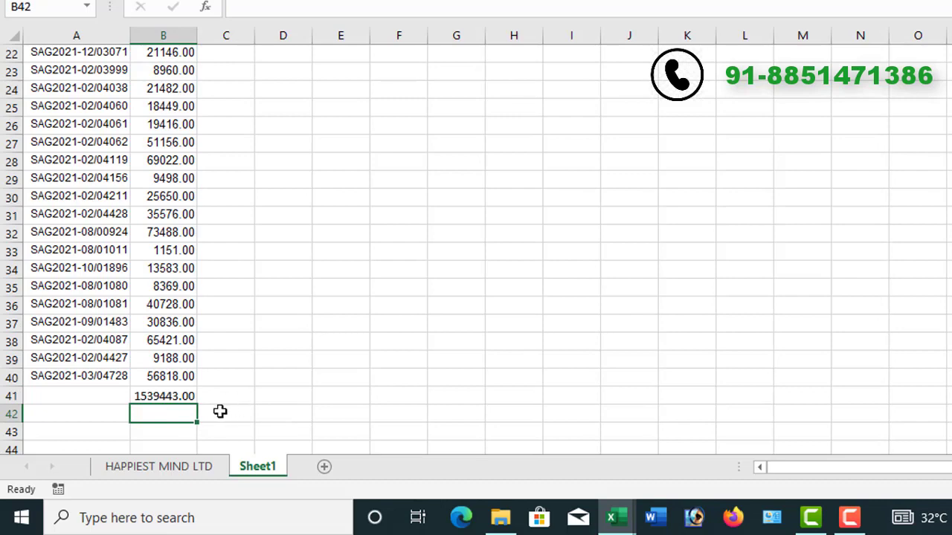
{"action": "key", "text": "Up"}
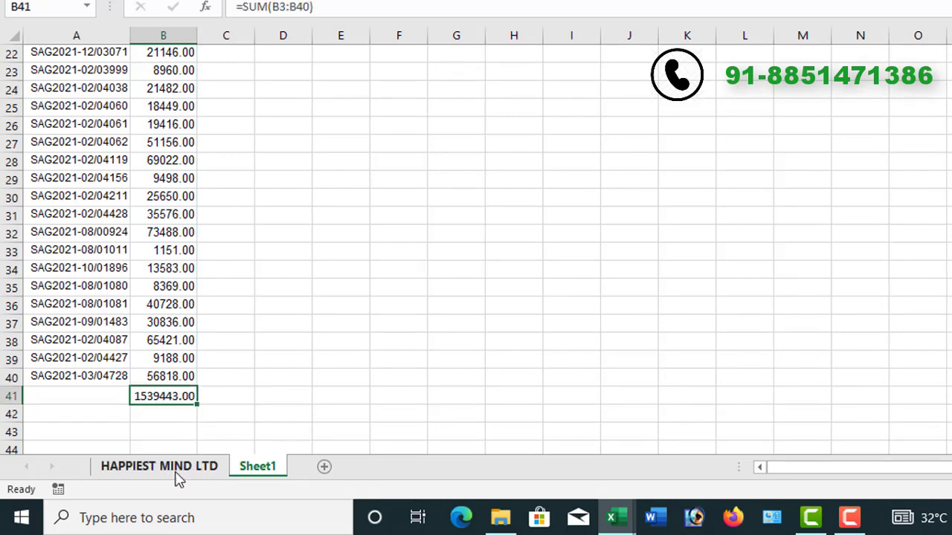
Compare the ledger's F60 Debit total with Sheet1's 1539443.00 in B41.
{"action": "left_click", "coordinate": [197, 467]}
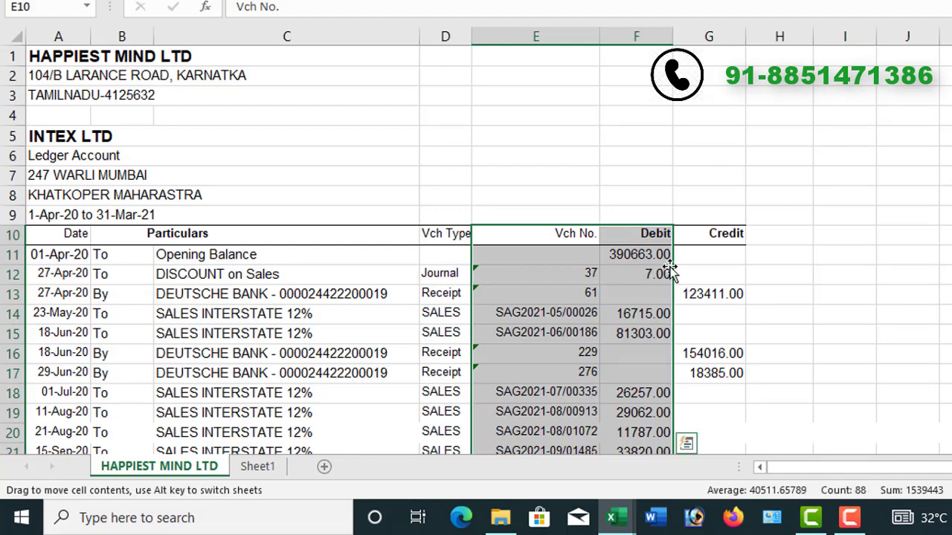
{"action": "scroll", "coordinate": [669, 271], "scroll_direction": "down", "scroll_amount": 6}
{"action": "scroll", "coordinate": [669, 271], "scroll_direction": "down", "scroll_amount": 6}
{"action": "scroll", "coordinate": [671, 270], "scroll_direction": "down", "scroll_amount": 4}
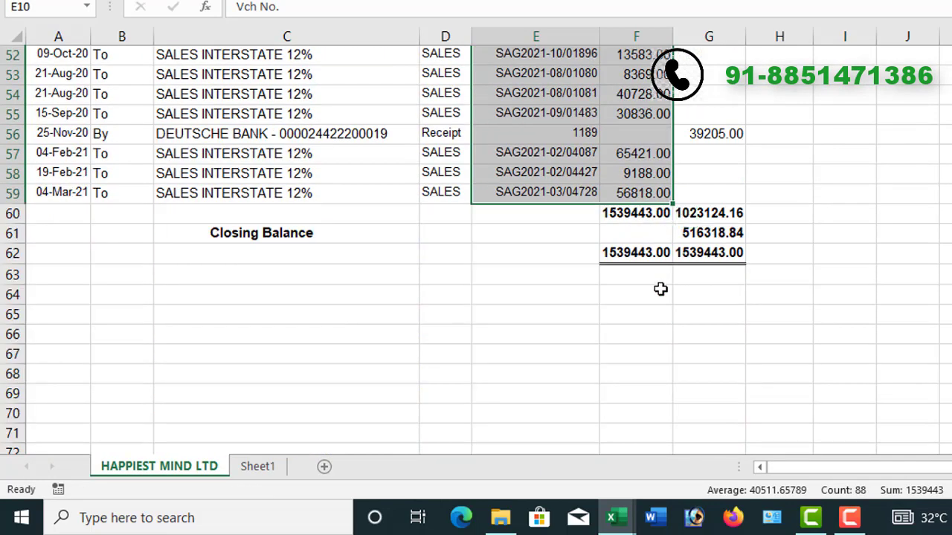
{"action": "scroll", "coordinate": [661, 288], "scroll_direction": "down", "scroll_amount": 7}
{"action": "scroll", "coordinate": [661, 287], "scroll_direction": "up", "scroll_amount": 5}
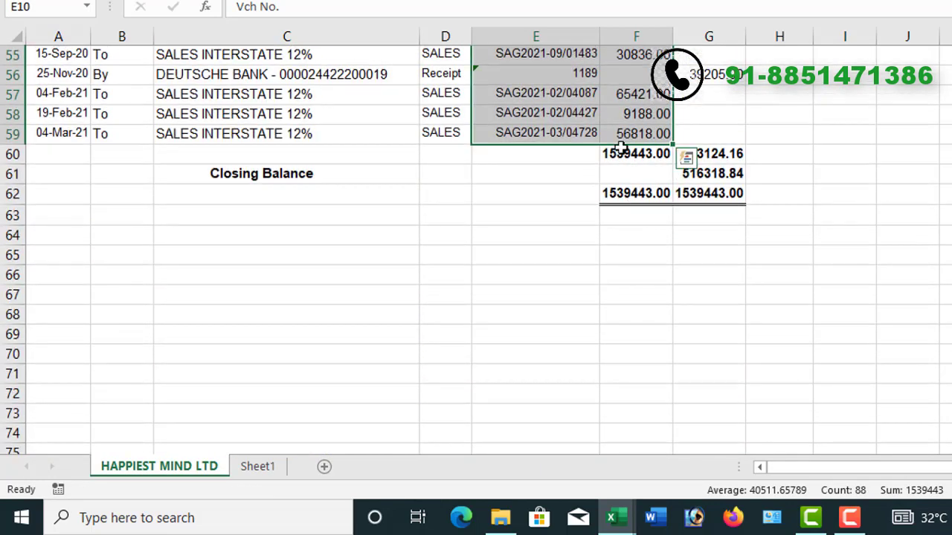
{"action": "left_click", "coordinate": [623, 153]}
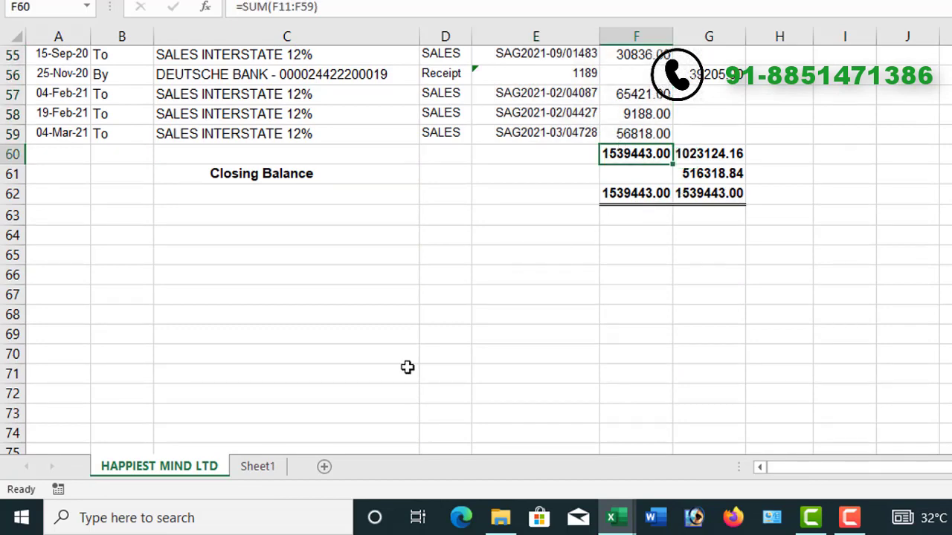
{"action": "left_click", "coordinate": [263, 467]}
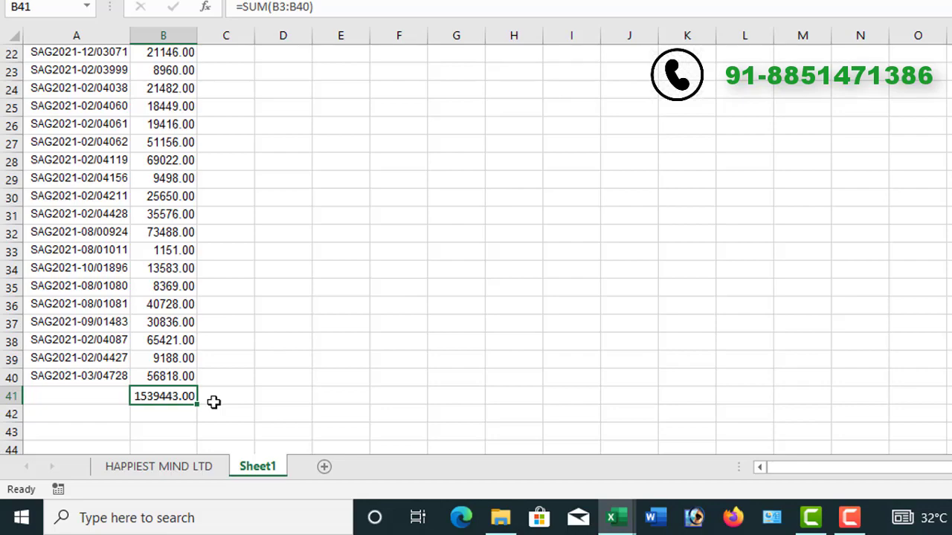
{"action": "scroll", "coordinate": [213, 401], "scroll_direction": "up", "scroll_amount": 7}
Go back to the HAPPIEST MIND LTD ledger sheet and select cell A1.
{"action": "left_click", "coordinate": [192, 462]}
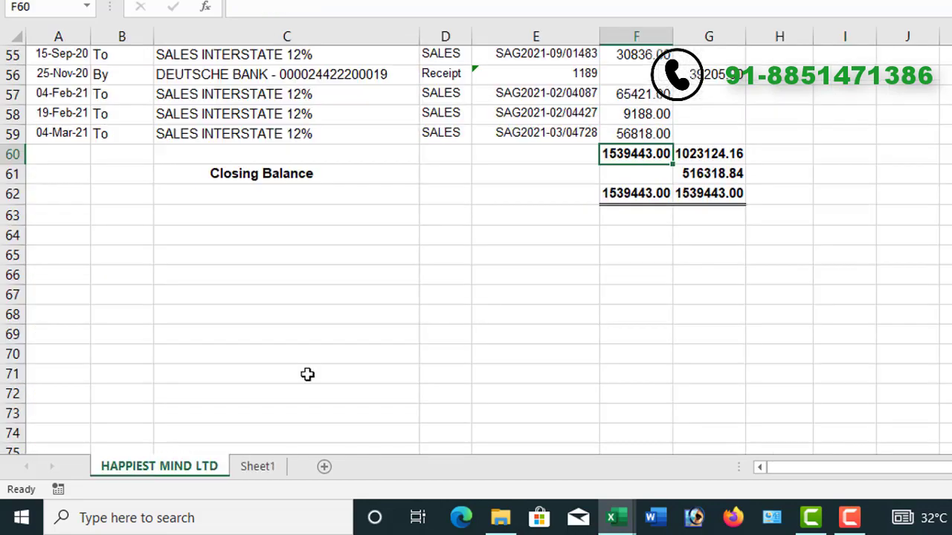
{"action": "scroll", "coordinate": [478, 364], "scroll_direction": "up", "scroll_amount": 1}
{"action": "scroll", "coordinate": [477, 364], "scroll_direction": "up", "scroll_amount": 16}
{"action": "scroll", "coordinate": [477, 363], "scroll_direction": "up", "scroll_amount": 1}
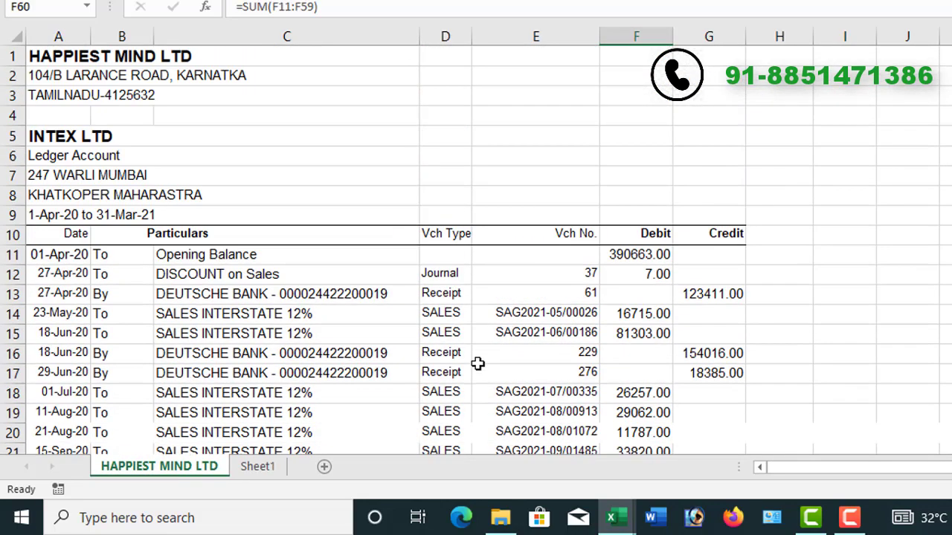
{"action": "scroll", "coordinate": [371, 417], "scroll_direction": "down", "scroll_amount": 1}
{"action": "scroll", "coordinate": [266, 374], "scroll_direction": "down", "scroll_amount": 5}
{"action": "scroll", "coordinate": [272, 365], "scroll_direction": "up", "scroll_amount": 1}
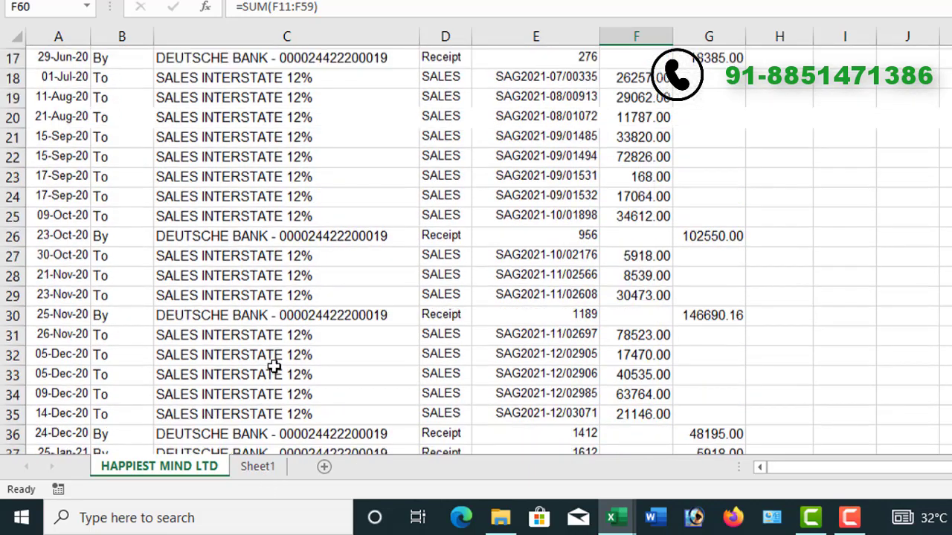
{"action": "scroll", "coordinate": [272, 365], "scroll_direction": "up", "scroll_amount": 5}
{"action": "left_click", "coordinate": [87, 54]}
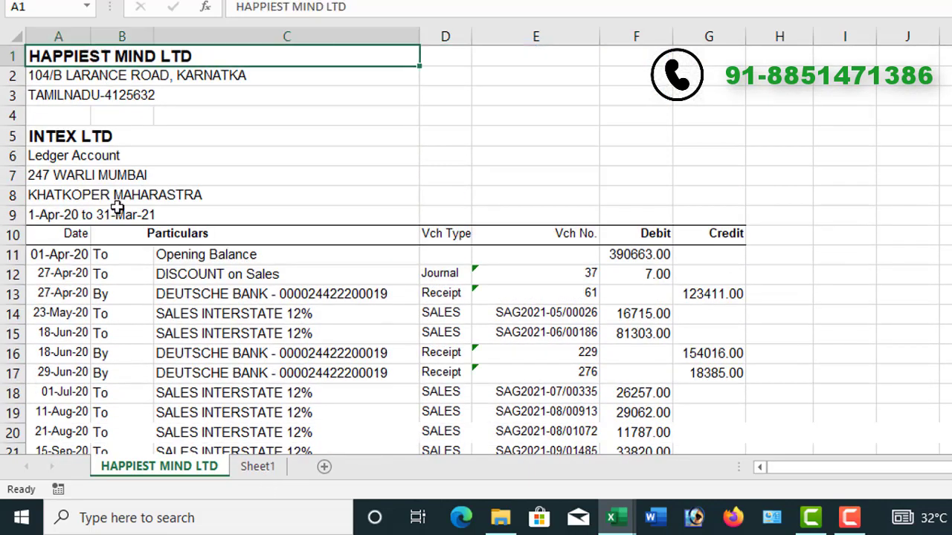
Enter HAPPIEST MIND LTD in Sheet1 cell C3, fixing the typo, and widen column C.
{"action": "key", "text": "ctrl+Page_Down"}
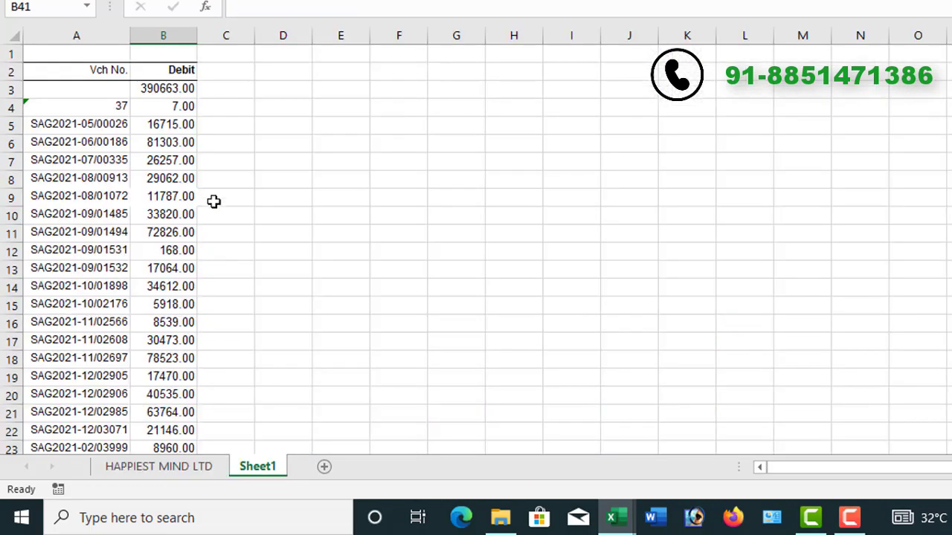
{"action": "left_click", "coordinate": [233, 88]}
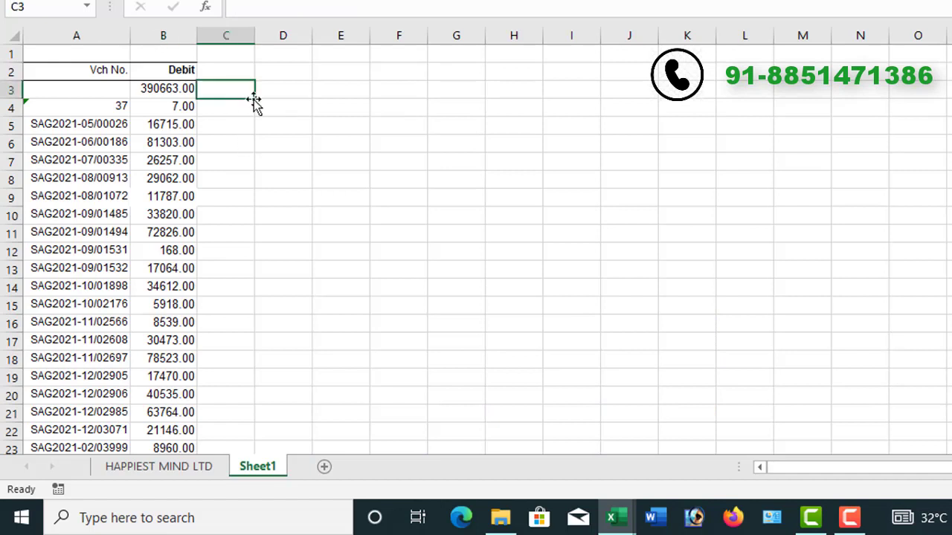
{"action": "type", "text": "HAPPIEST MINF LTD"}
{"action": "key", "text": "Return"}
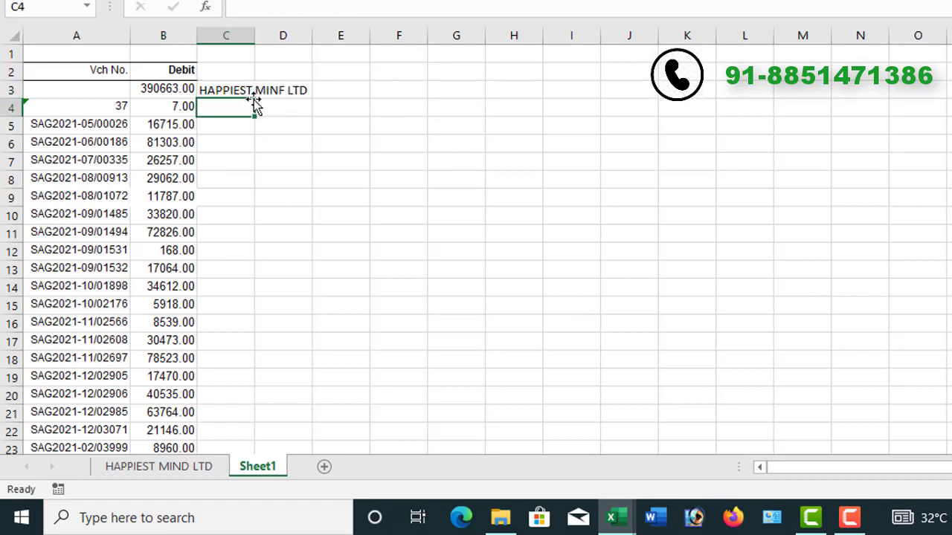
{"action": "left_click", "coordinate": [258, 89]}
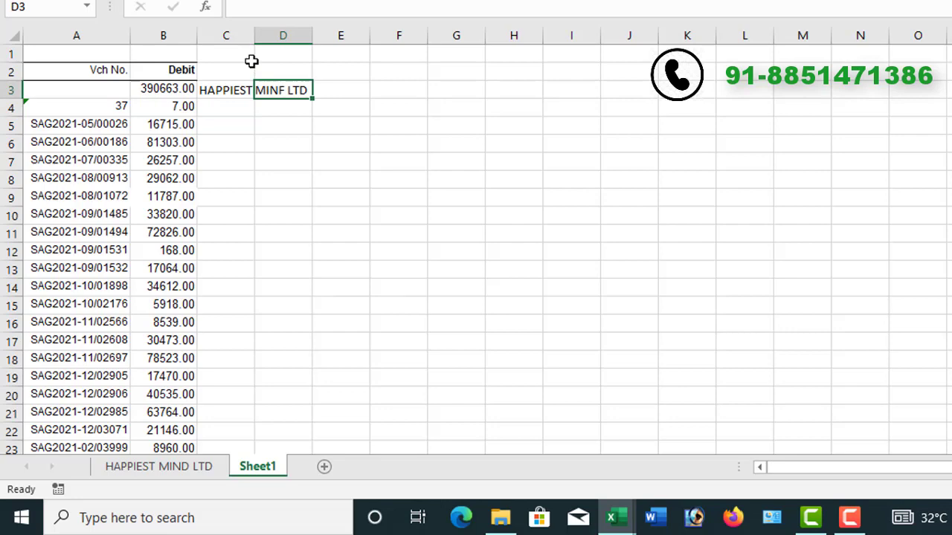
{"action": "left_click", "coordinate": [213, 91]}
{"action": "type", "text": "HAPPIEST MIND LTD"}
{"action": "key", "text": "Return"}
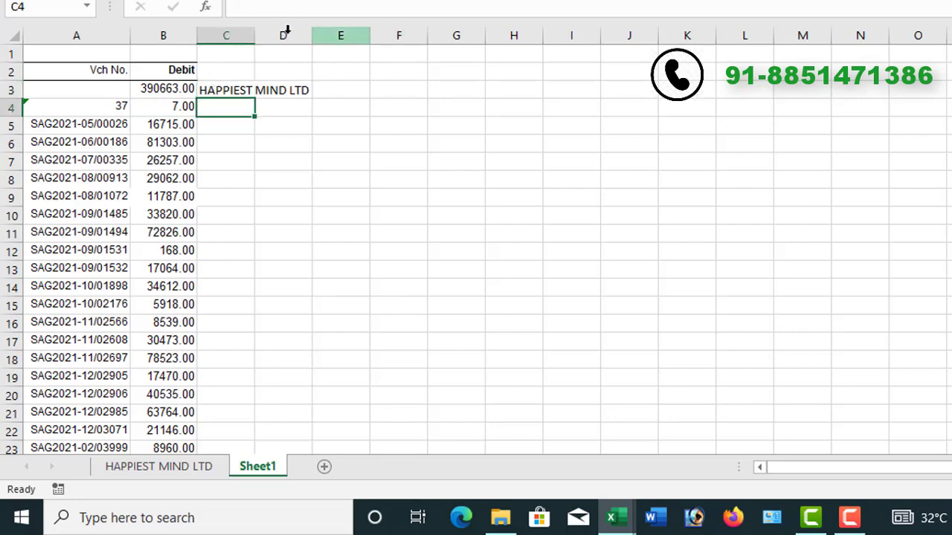
{"action": "left_click_drag", "start_coordinate": [254, 34], "coordinate": [319, 33]}
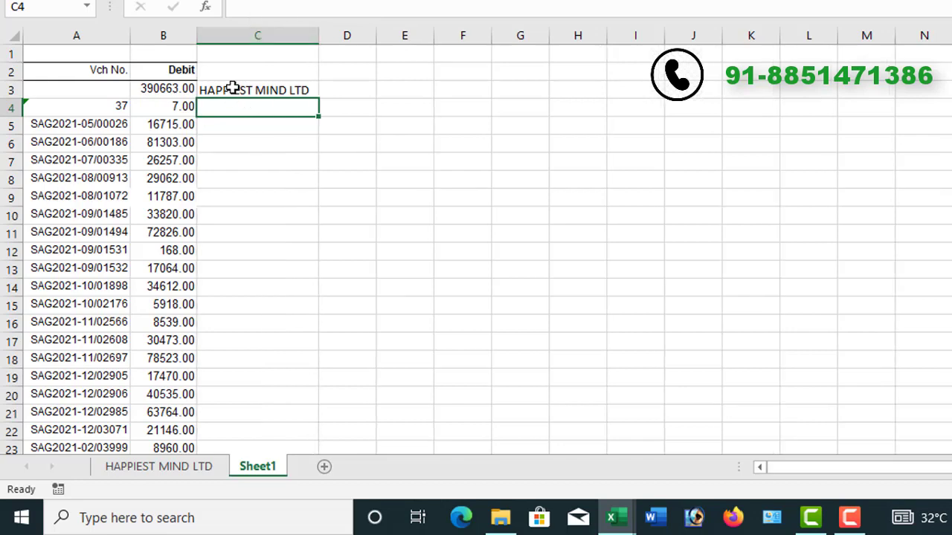
Fill HAPPIEST MIND LTD down column C from C3 to C40.
{"action": "left_click", "coordinate": [232, 85]}
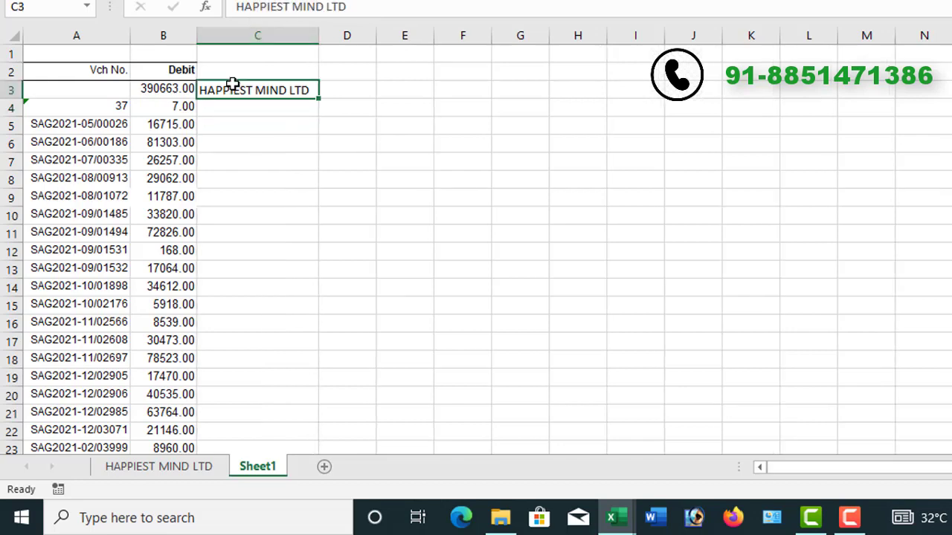
{"action": "key", "text": "shift+Down"}
{"action": "key", "text": "shift+Down"}
{"action": "key", "text": "shift+Down"}
{"action": "key", "text": "shift+Down"}
{"action": "key", "text": "shift+Down"}
{"action": "key", "text": "shift+Down"}
{"action": "key", "text": "shift+Down"}
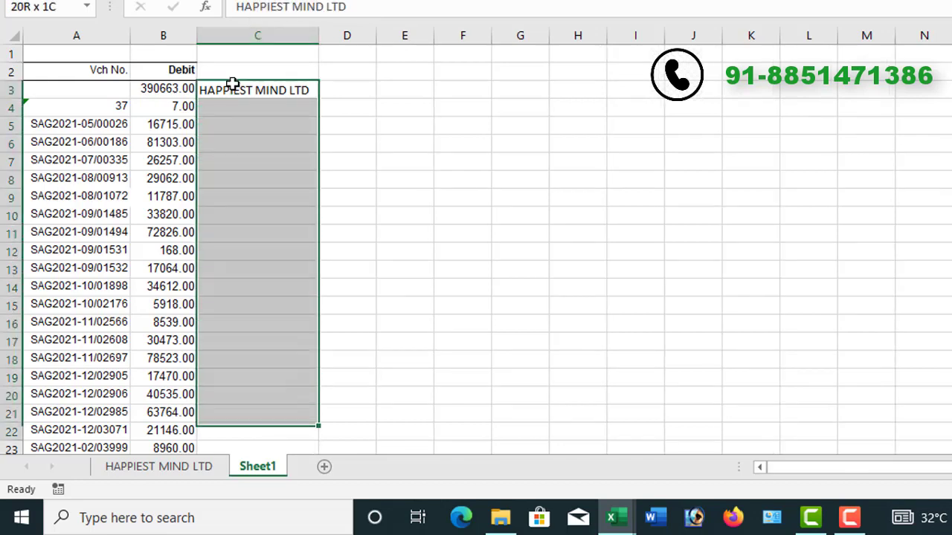
{"action": "key", "text": "shift+Down"}
{"action": "key", "text": "shift+Down"}
{"action": "key", "text": "shift+Down"}
{"action": "key", "text": "shift+Down"}
{"action": "key", "text": "shift+Down"}
{"action": "key", "text": "ctrl+shift+Down"}
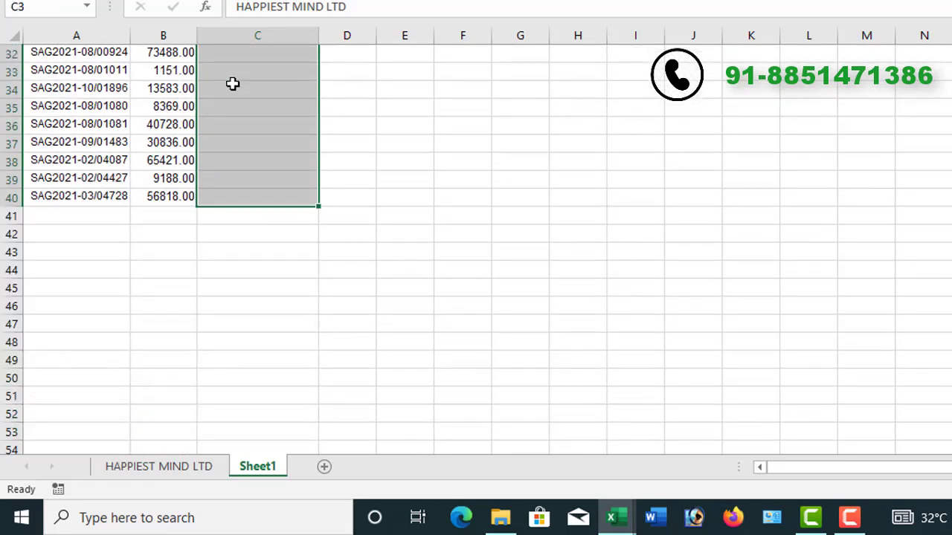
{"action": "key", "text": "ctrl+d"}
{"action": "scroll", "coordinate": [223, 217], "scroll_direction": "up", "scroll_amount": 5}
{"action": "scroll", "coordinate": [223, 218], "scroll_direction": "up", "scroll_amount": 5}
{"action": "scroll", "coordinate": [223, 218], "scroll_direction": "up", "scroll_amount": 1}
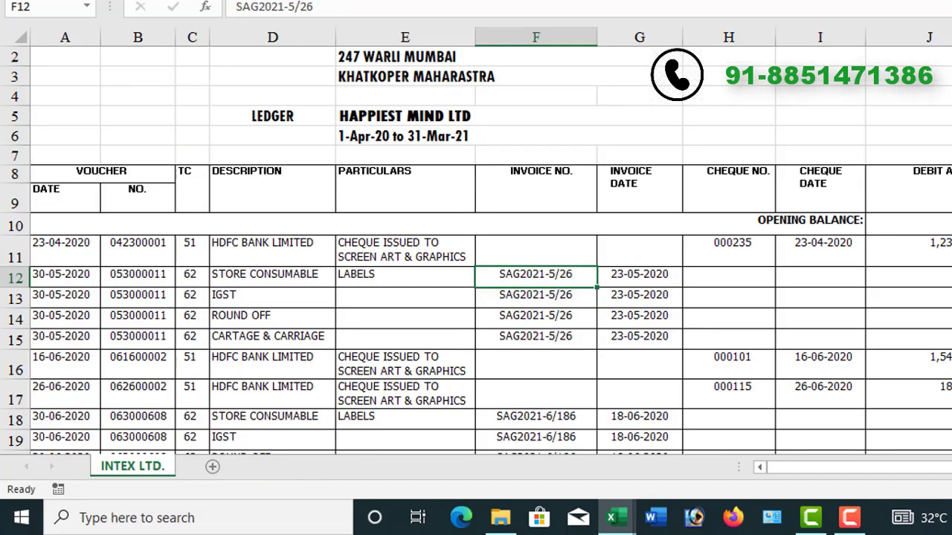
Copy the INTEX LTD. credit amounts (K10:K106) into B44 of the HAPPIEST MIND LTD workbook.
{"action": "left_click", "coordinate": [939, 225]}
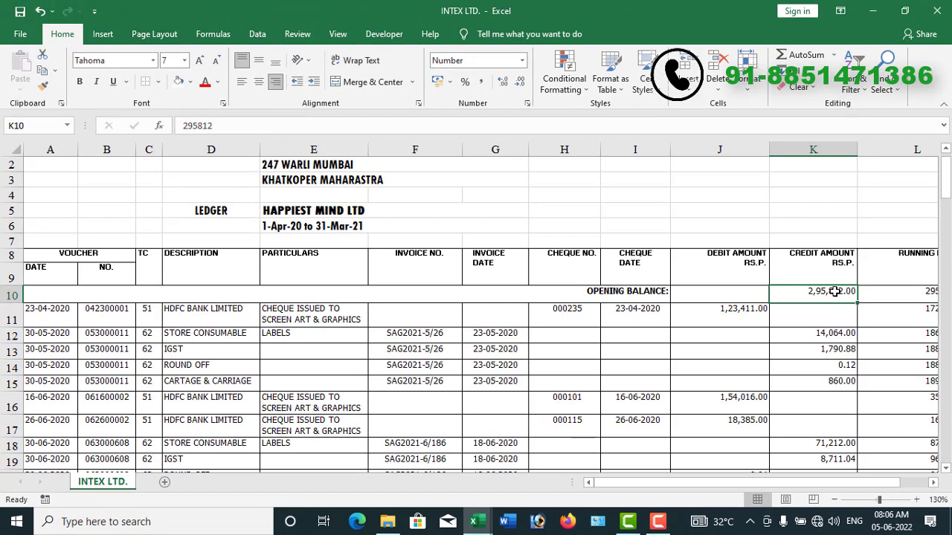
{"action": "key", "text": "ctrl+shift+Down"}
{"action": "key", "text": "ctrl+c"}
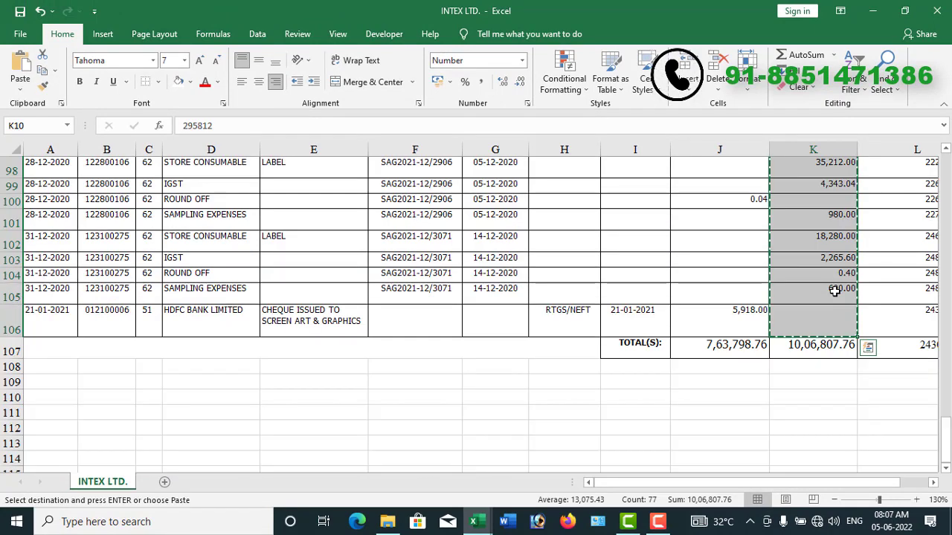
{"action": "key", "text": "ctrl+Tab"}
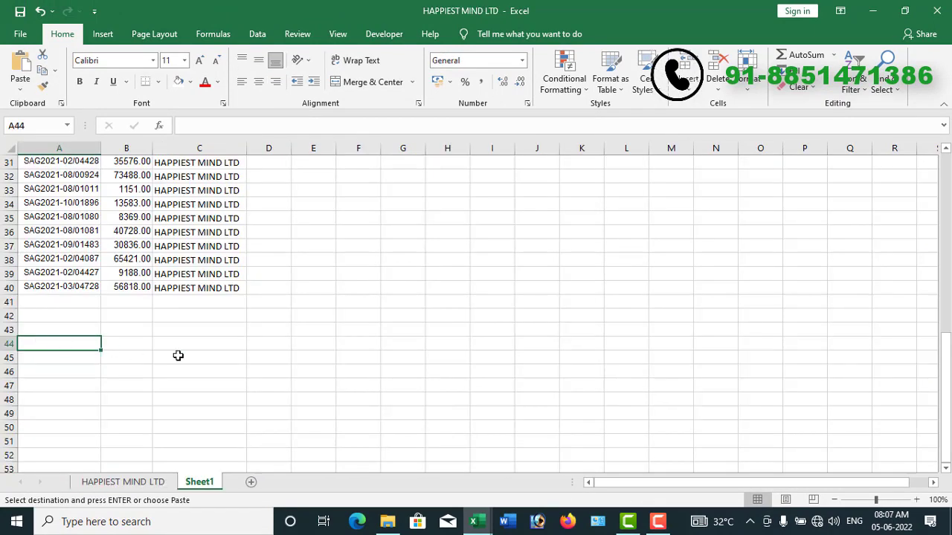
{"action": "left_click", "coordinate": [122, 346]}
{"action": "key", "text": "ctrl+v"}
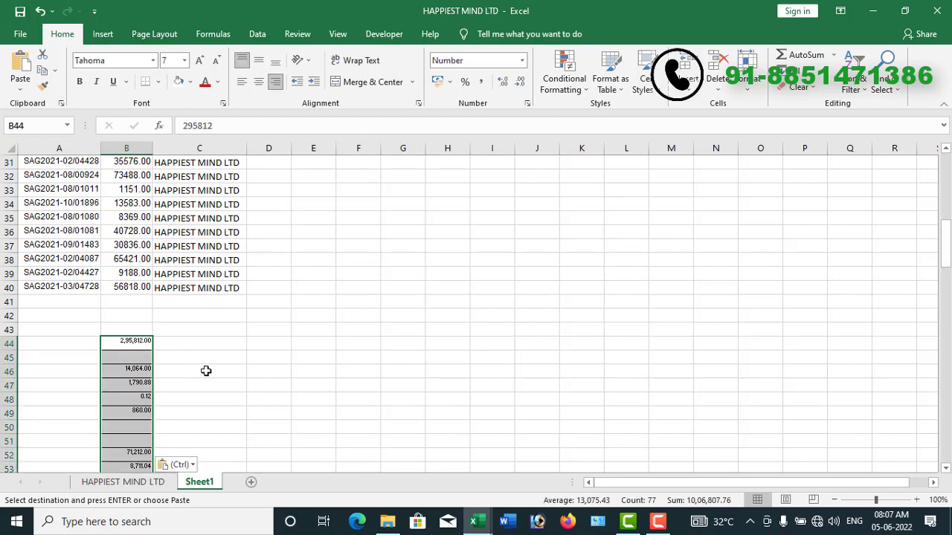
Unmerge the ledger's opening row and paste the INTEX LTD. invoice numbers (F10:F106) at A44.
{"action": "left_click", "coordinate": [56, 343]}
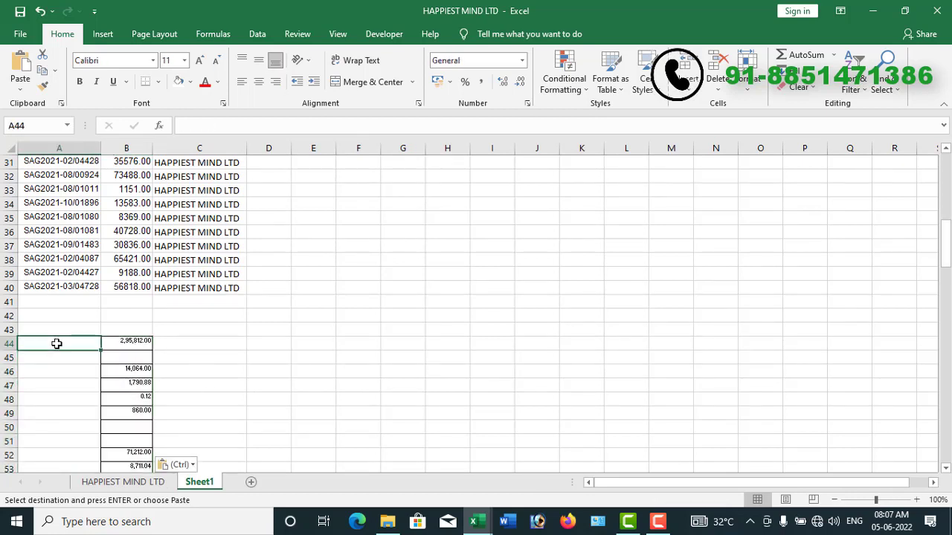
{"action": "left_click", "coordinate": [473, 521]}
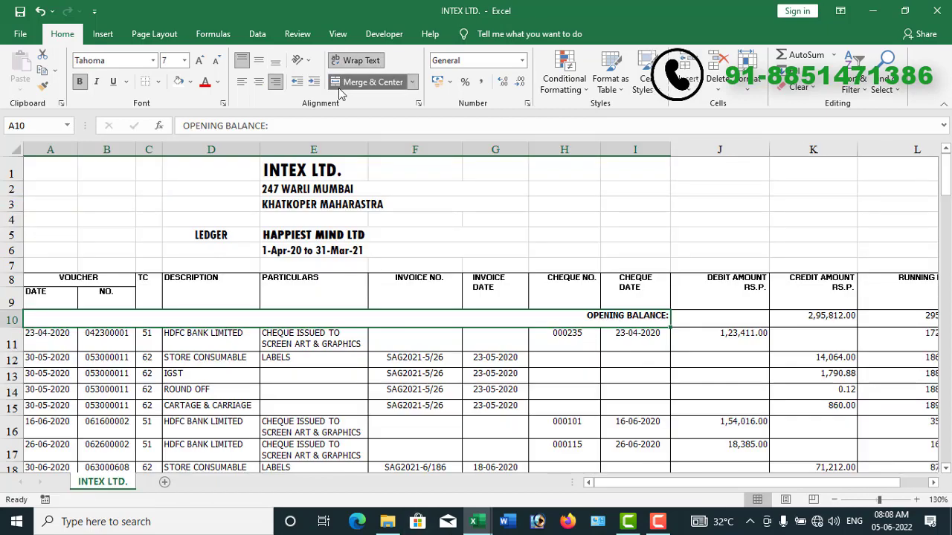
{"action": "left_click", "coordinate": [339, 85]}
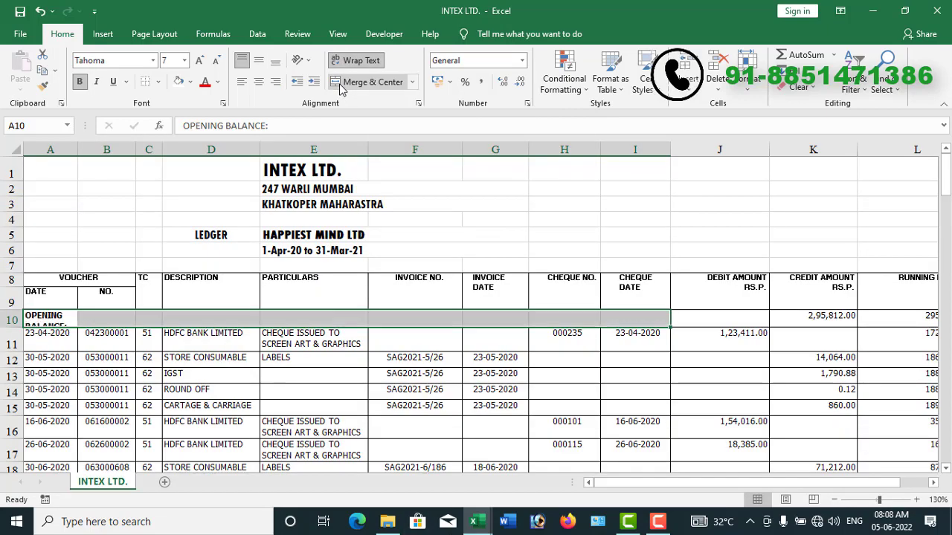
{"action": "left_click", "coordinate": [423, 322]}
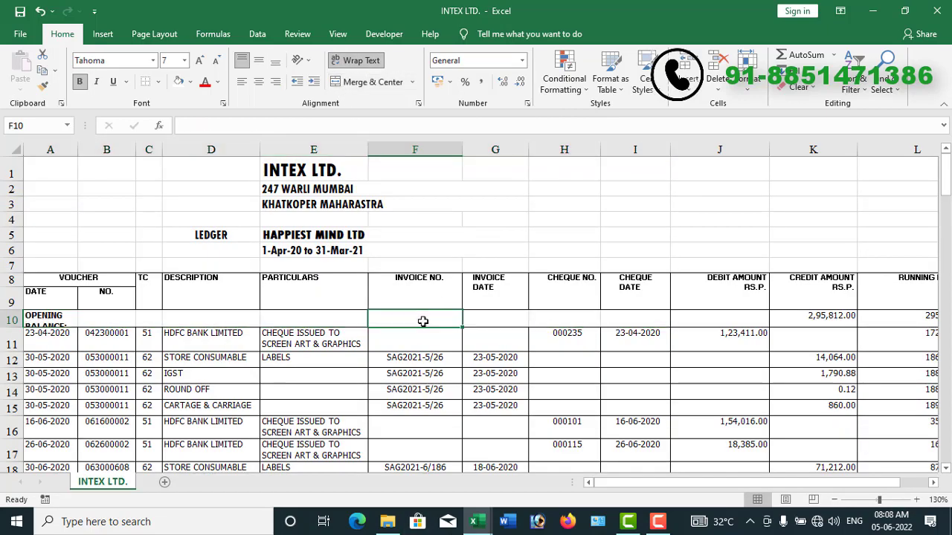
{"action": "key", "text": "shift+Down"}
{"action": "key", "text": "shift+Down"}
{"action": "key", "text": "shift+Down"}
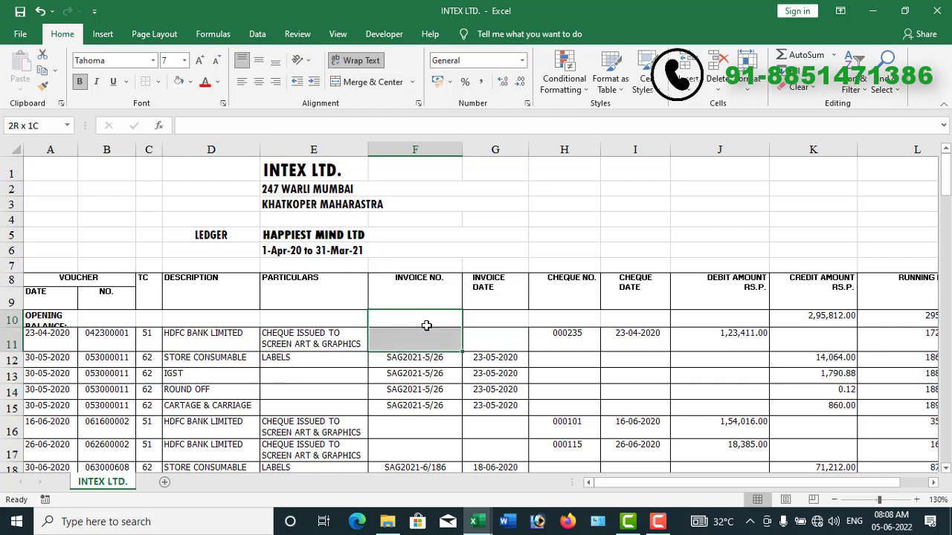
{"action": "key", "text": "shift+Down"}
{"action": "key", "text": "shift+Down"}
{"action": "key", "text": "shift+Down"}
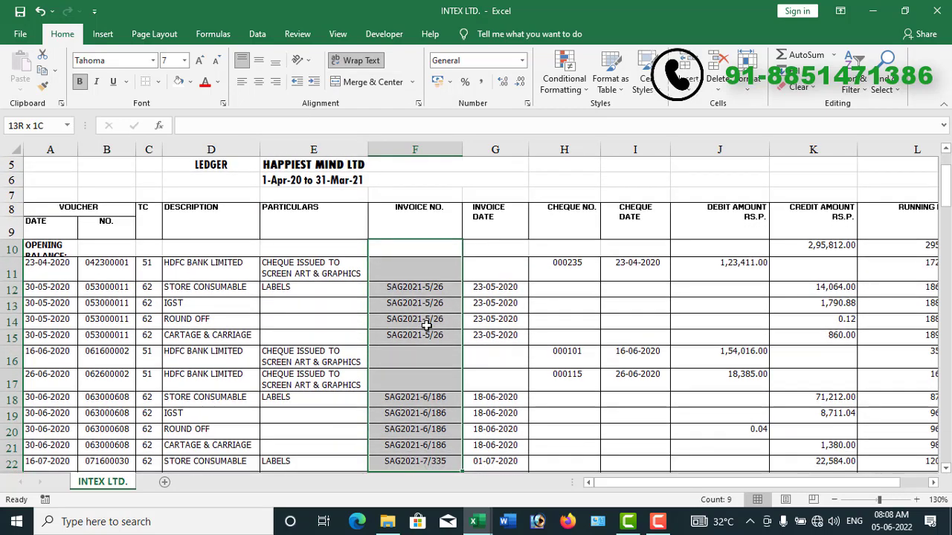
{"action": "key", "text": "shift+Down"}
{"action": "key", "text": "shift+Down"}
{"action": "key", "text": "shift+Down"}
{"action": "key", "text": "shift+Down"}
{"action": "key", "text": "shift+Down"}
{"action": "key", "text": "shift+Down"}
{"action": "key", "text": "shift+Down"}
{"action": "key", "text": "shift+Down"}
{"action": "key", "text": "shift+Down"}
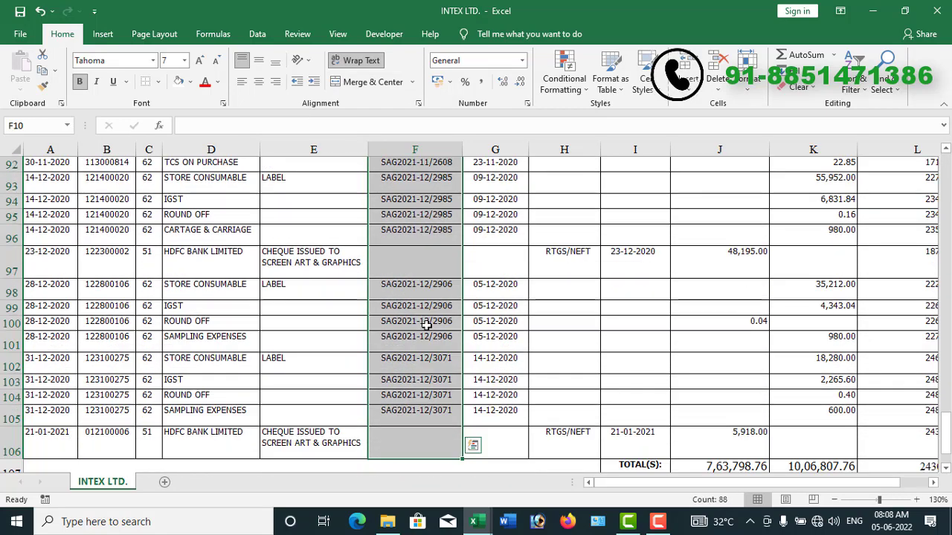
{"action": "key", "text": "ctrl+c"}
{"action": "key", "text": "alt+Tab"}
{"action": "key", "text": "ctrl+v"}
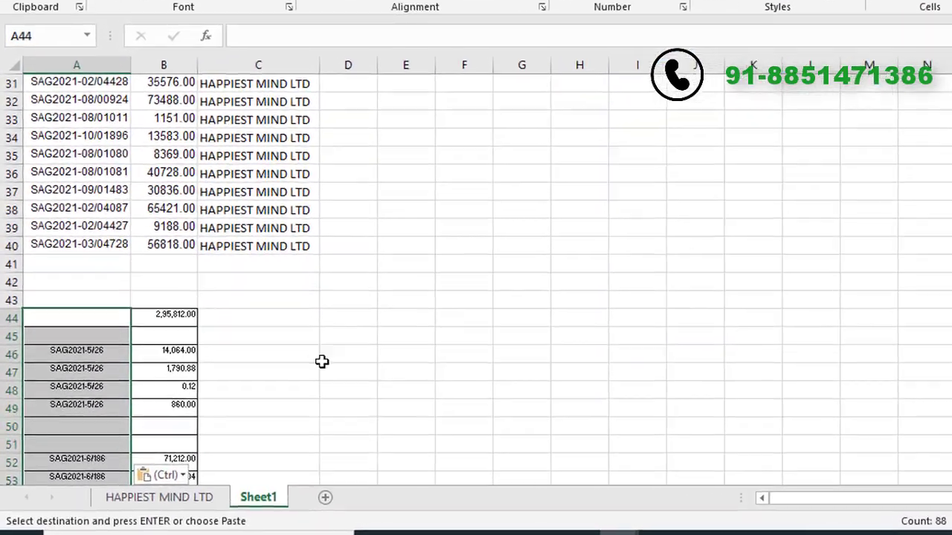
{"action": "left_click", "coordinate": [321, 361]}
{"action": "mouse_move", "coordinate": [75, 315]}
{"action": "left_mouse_down"}
{"action": "mouse_move", "coordinate": [183, 349]}
{"action": "mouse_move", "coordinate": [195, 476]}
{"action": "left_mouse_up"}
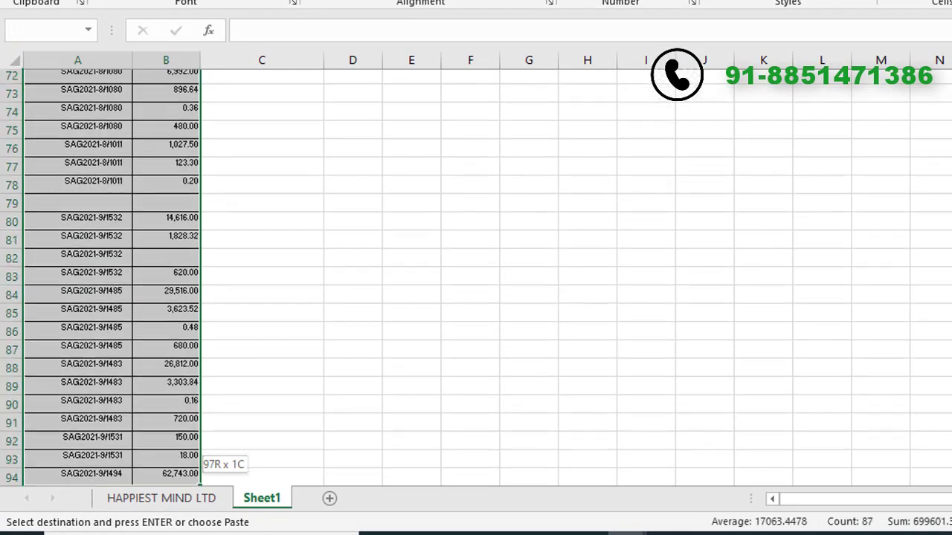
Select the blank cells among the pasted amounts from B44 and delete their entire rows.
{"action": "left_click", "coordinate": [167, 279]}
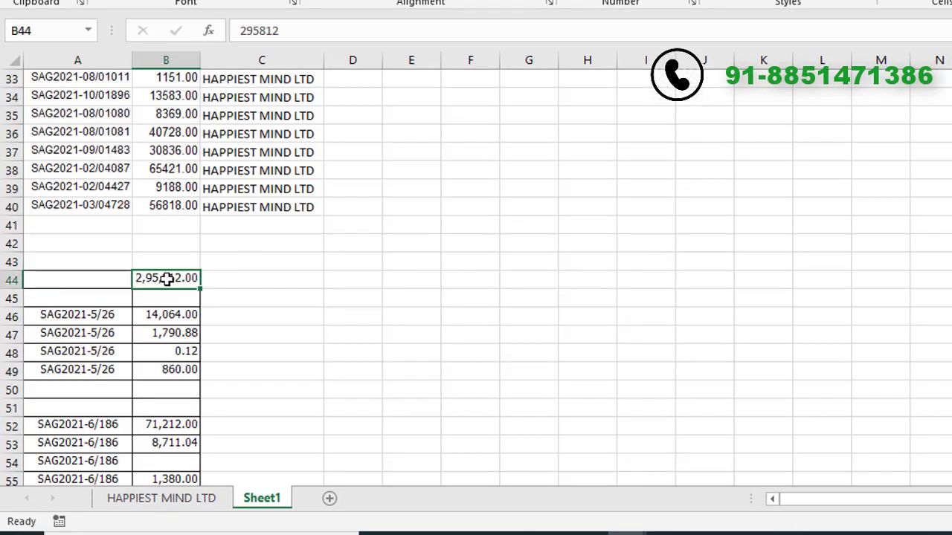
{"action": "left_click_drag", "start_coordinate": [167, 278], "coordinate": [195, 469]}
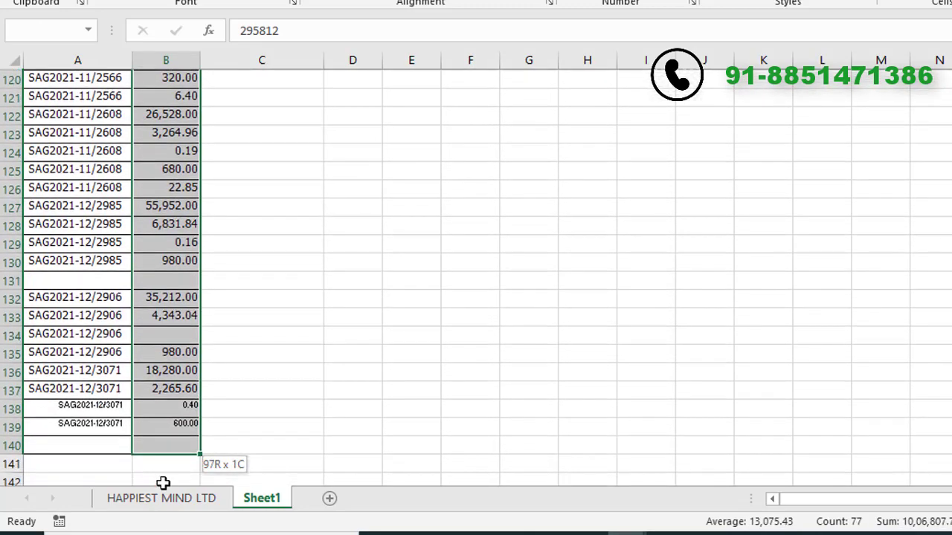
{"action": "mouse_move", "coordinate": [195, 469]}
{"action": "left_mouse_down"}
{"action": "mouse_move", "coordinate": [165, 390]}
{"action": "mouse_move", "coordinate": [172, 409]}
{"action": "left_mouse_up"}
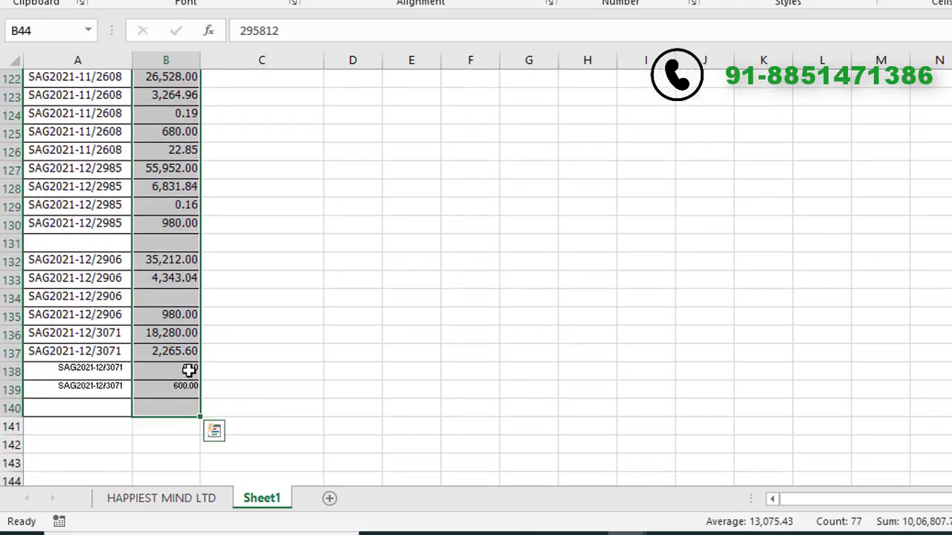
{"action": "key", "text": "F5"}
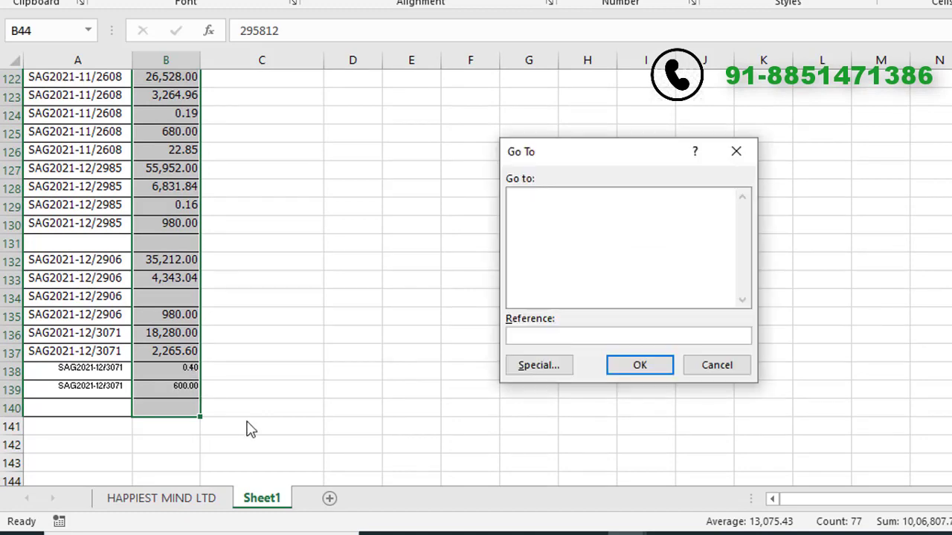
{"action": "left_click", "coordinate": [522, 374]}
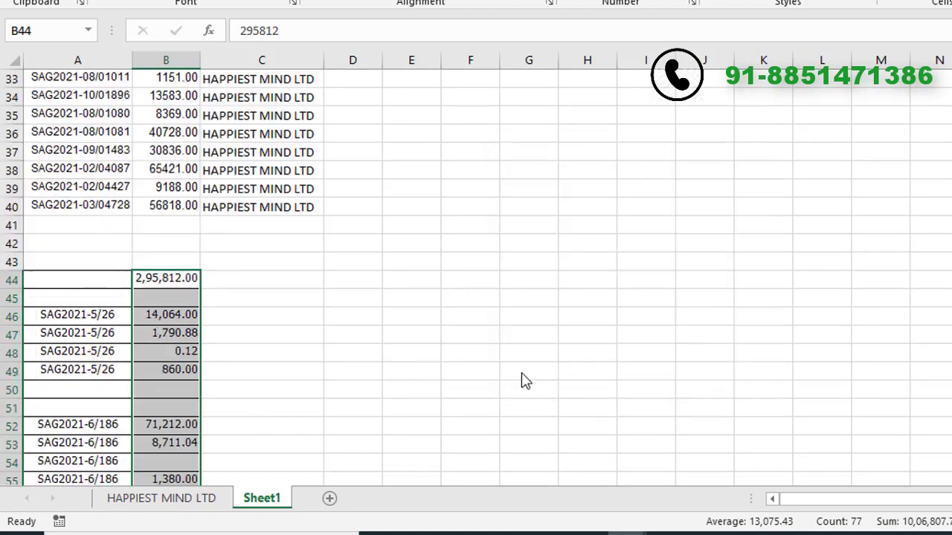
{"action": "left_click", "coordinate": [530, 291]}
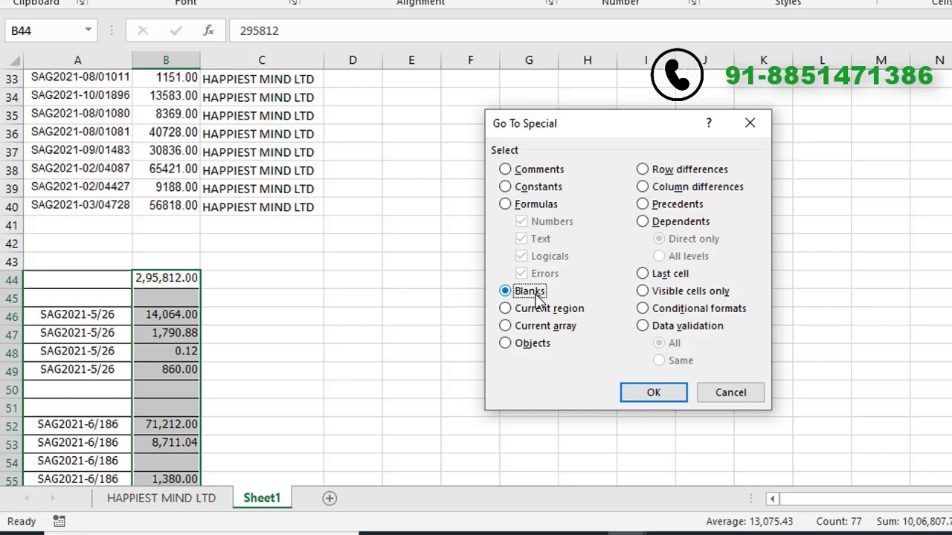
{"action": "left_click", "coordinate": [645, 406]}
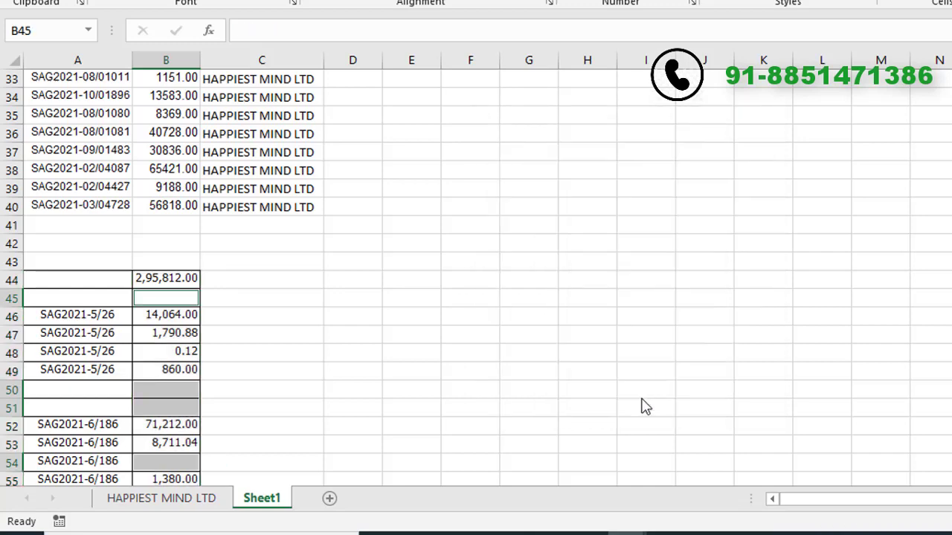
{"action": "key", "text": "ctrl+minus"}
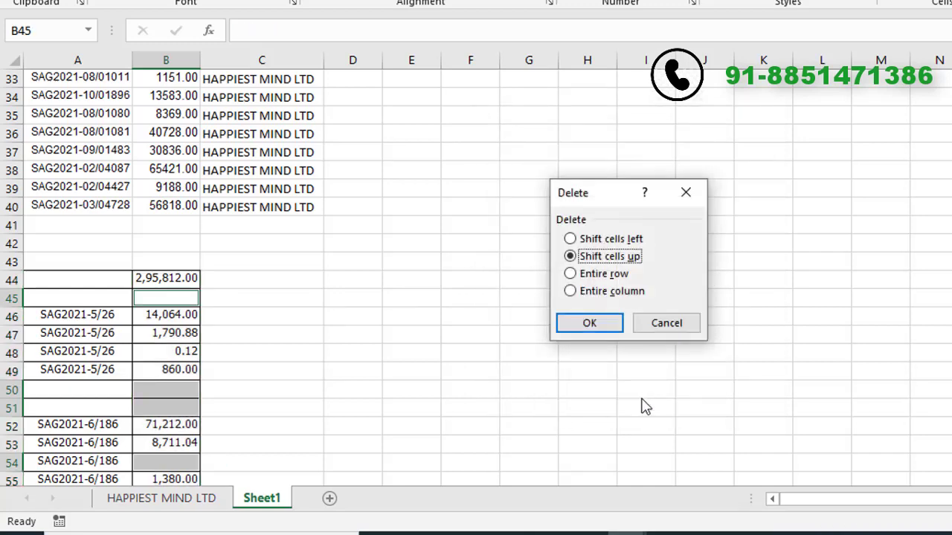
{"action": "key", "text": "r"}
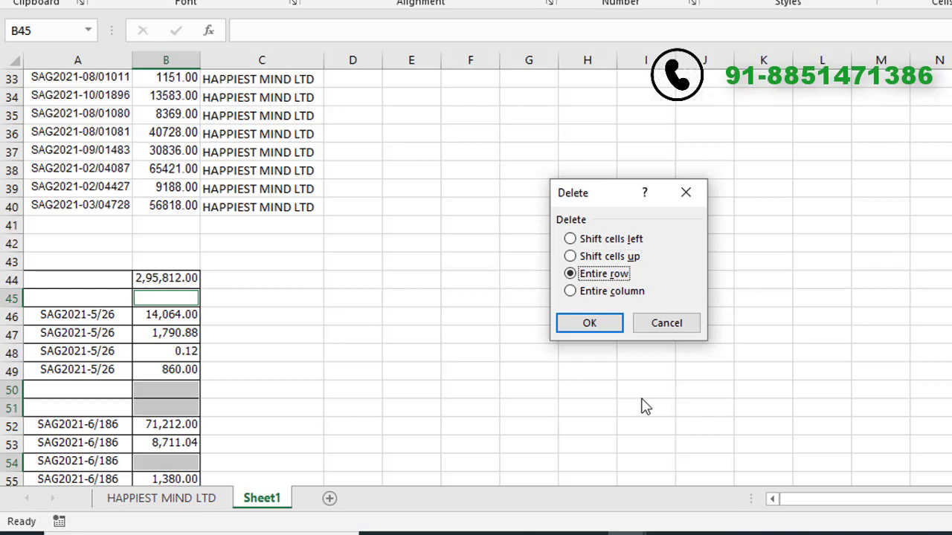
{"action": "key", "text": "Return"}
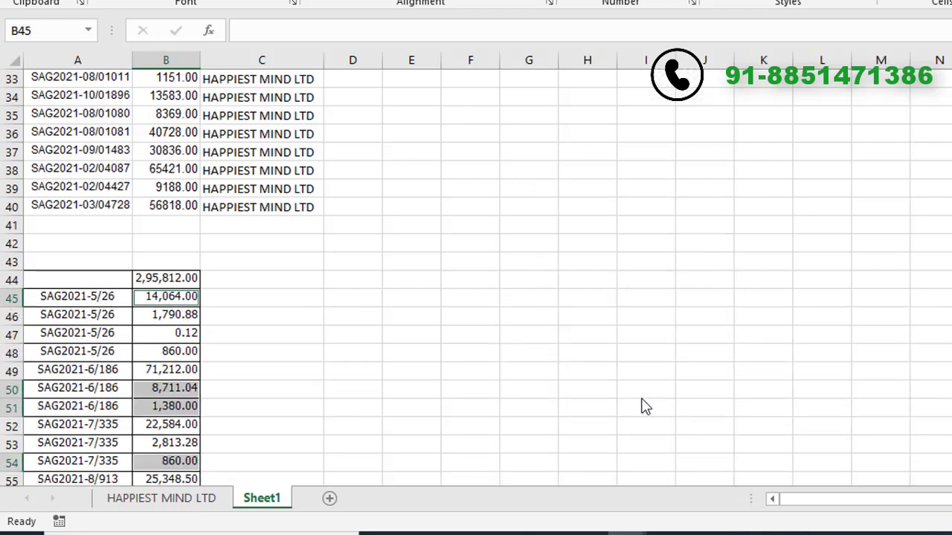
Put OPENING in A44 beside 2,95,812.00 and copy it into A3.
{"action": "left_click", "coordinate": [62, 278]}
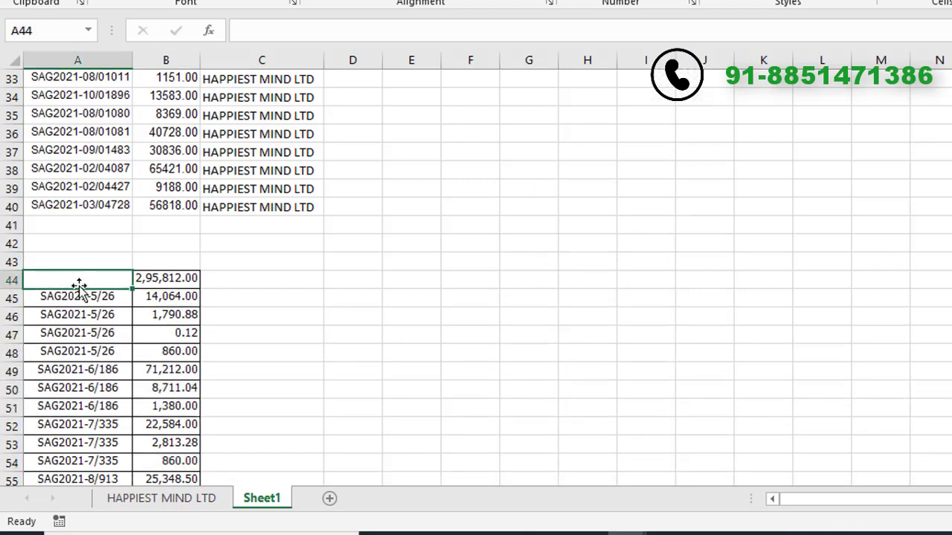
{"action": "key", "text": "ctrl+v"}
{"action": "key", "text": "ctrl+c"}
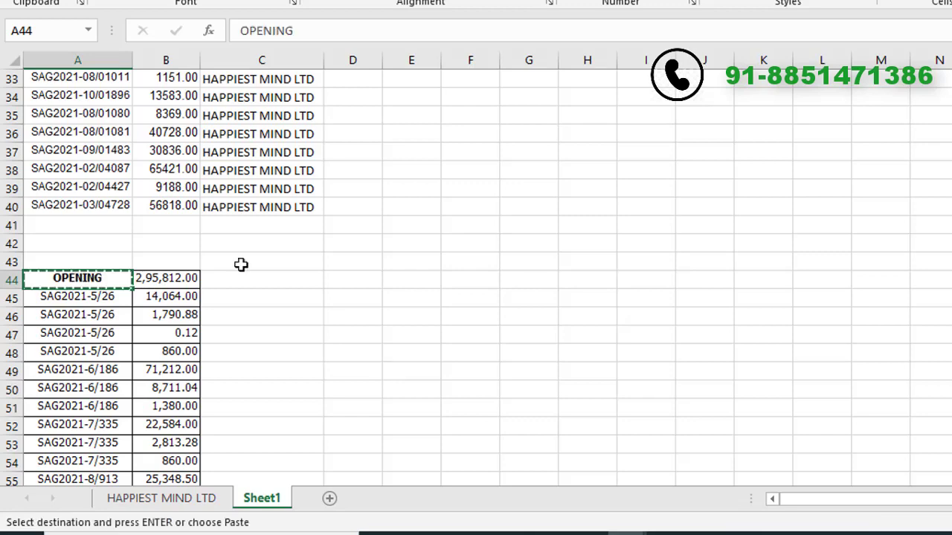
{"action": "scroll", "coordinate": [245, 264], "scroll_direction": "up", "scroll_amount": 7}
{"action": "scroll", "coordinate": [270, 263], "scroll_direction": "up", "scroll_amount": 4}
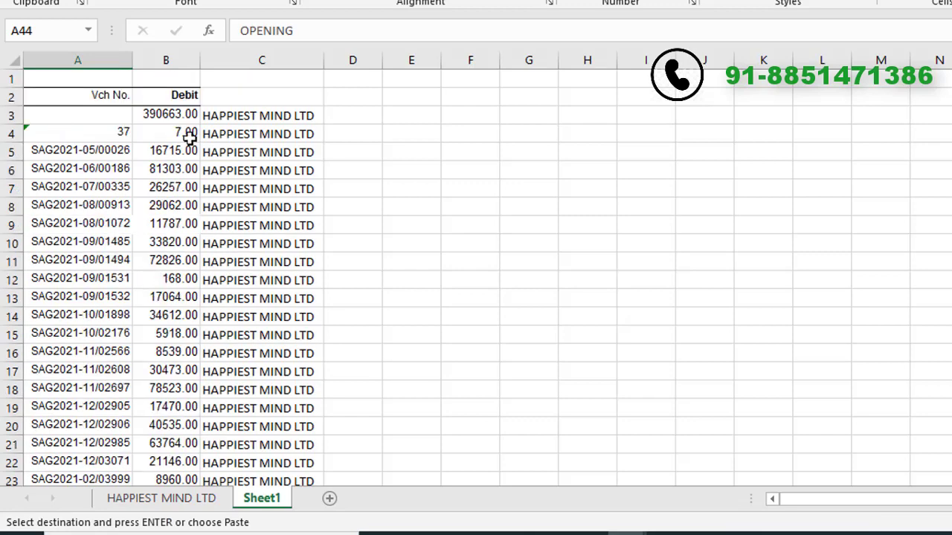
{"action": "left_click", "coordinate": [67, 116]}
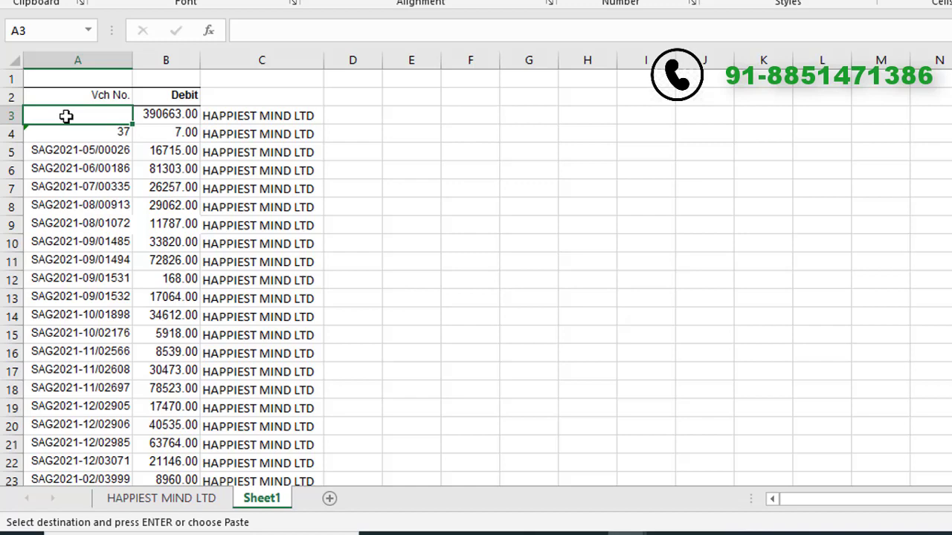
{"action": "key", "text": "Return"}
{"action": "left_click", "coordinate": [528, 207]}
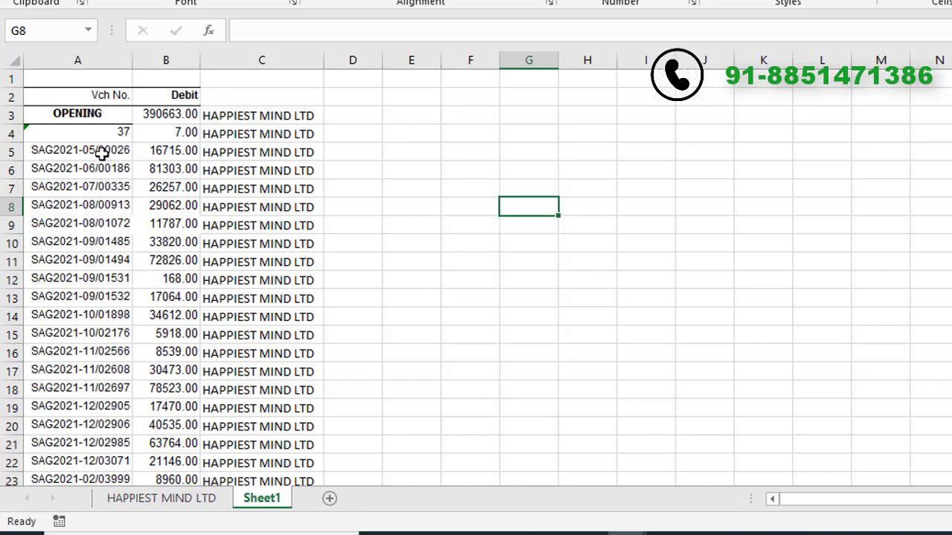
{"action": "left_click", "coordinate": [97, 152]}
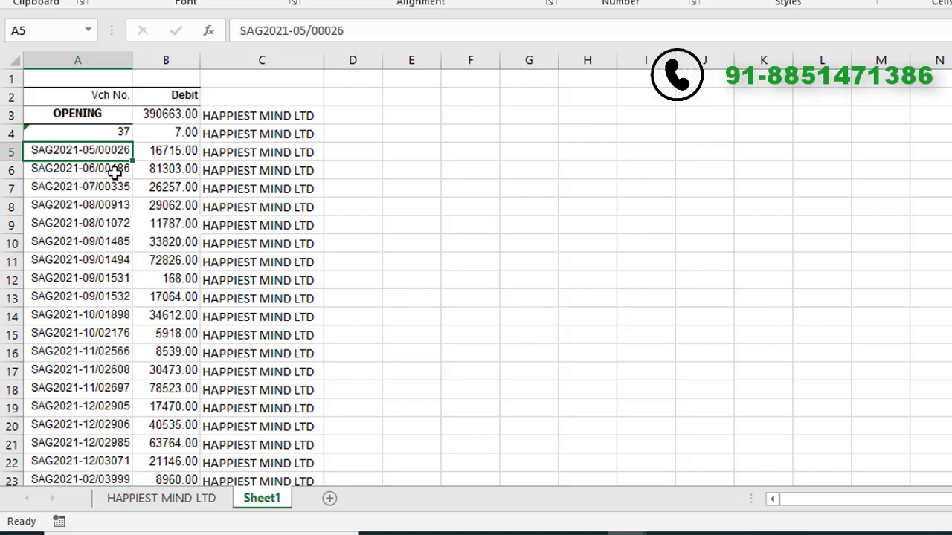
{"action": "scroll", "coordinate": [131, 186], "scroll_direction": "down", "scroll_amount": 1}
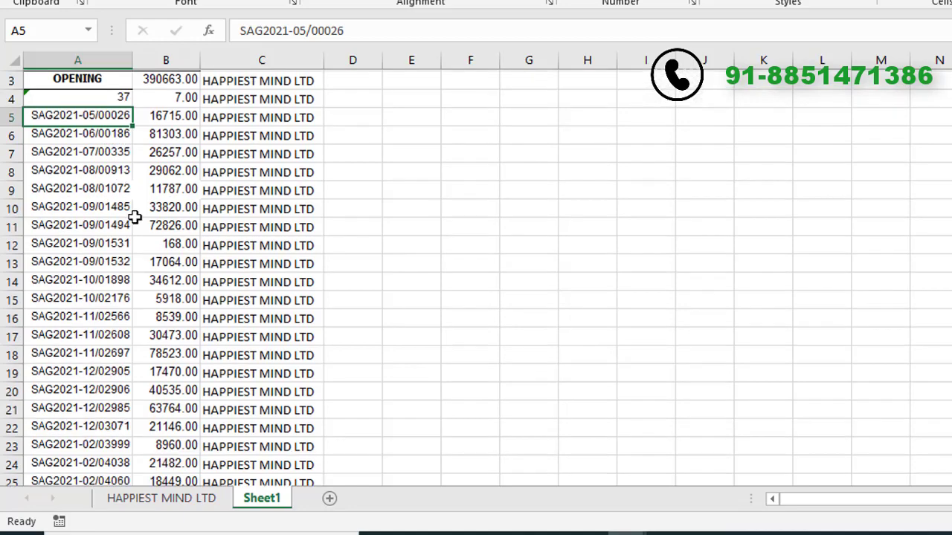
{"action": "scroll", "coordinate": [134, 218], "scroll_direction": "down", "scroll_amount": 4}
{"action": "scroll", "coordinate": [142, 223], "scroll_direction": "down", "scroll_amount": 7}
{"action": "scroll", "coordinate": [153, 230], "scroll_direction": "down", "scroll_amount": 5}
{"action": "scroll", "coordinate": [149, 350], "scroll_direction": "down", "scroll_amount": 4}
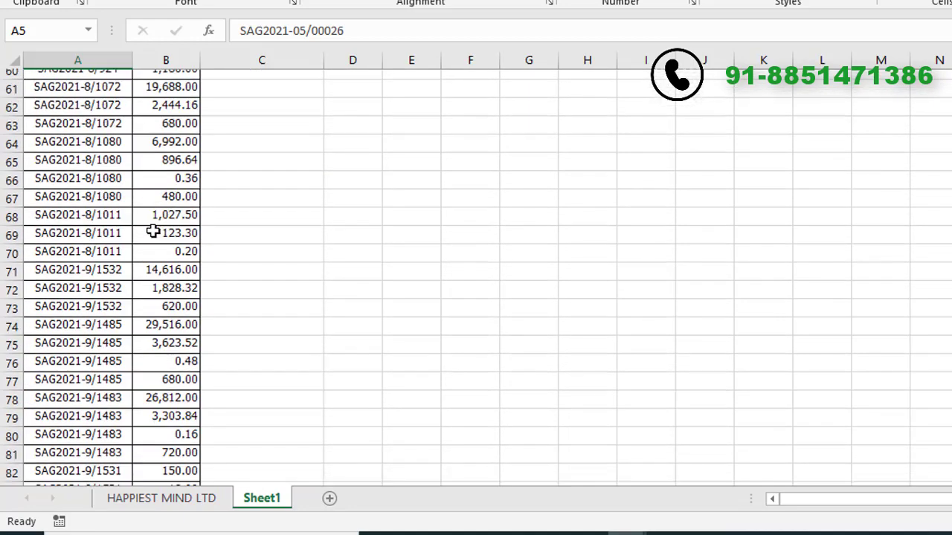
{"action": "scroll", "coordinate": [149, 234], "scroll_direction": "up", "scroll_amount": 4}
{"action": "scroll", "coordinate": [151, 254], "scroll_direction": "up", "scroll_amount": 1}
{"action": "scroll", "coordinate": [152, 249], "scroll_direction": "up", "scroll_amount": 2}
{"action": "scroll", "coordinate": [134, 282], "scroll_direction": "up", "scroll_amount": 2}
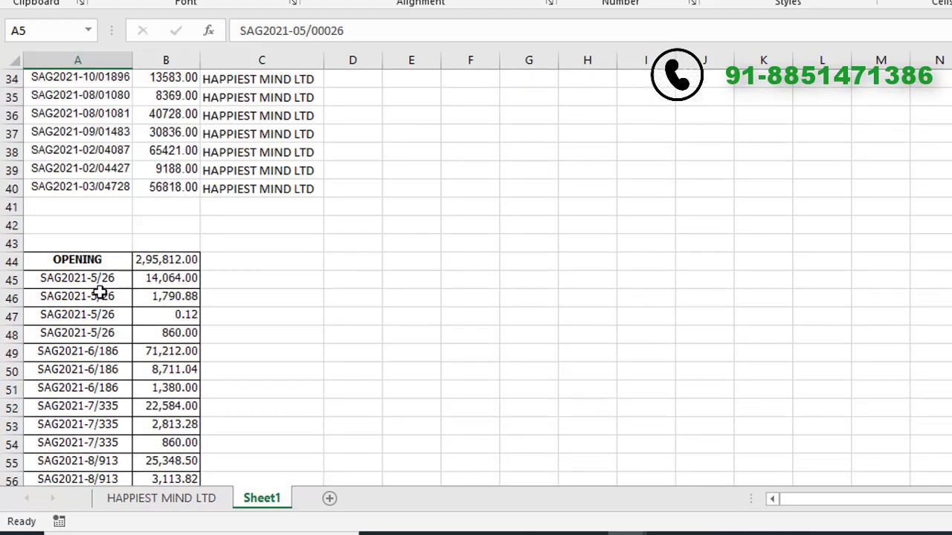
{"action": "left_click", "coordinate": [59, 280]}
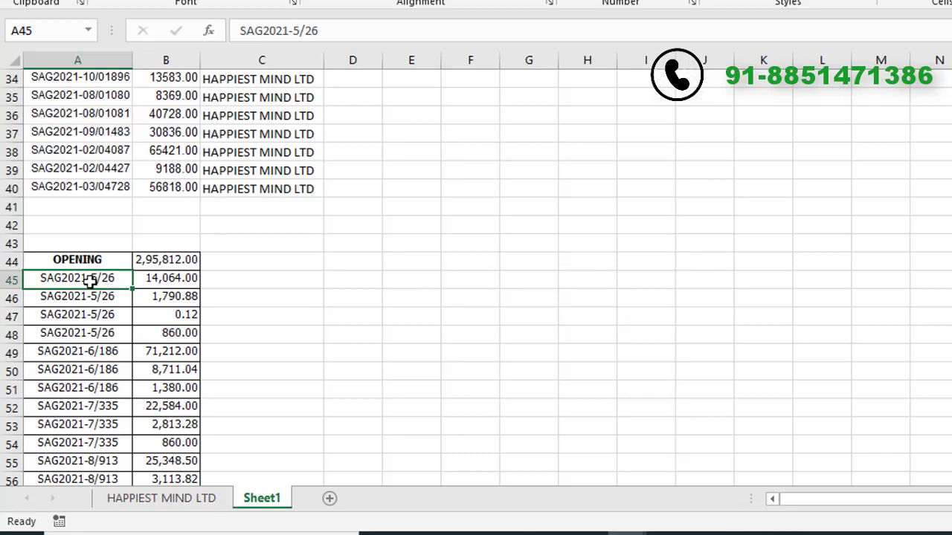
{"action": "scroll", "coordinate": [132, 294], "scroll_direction": "up", "scroll_amount": 7}
{"action": "scroll", "coordinate": [136, 293], "scroll_direction": "up", "scroll_amount": 4}
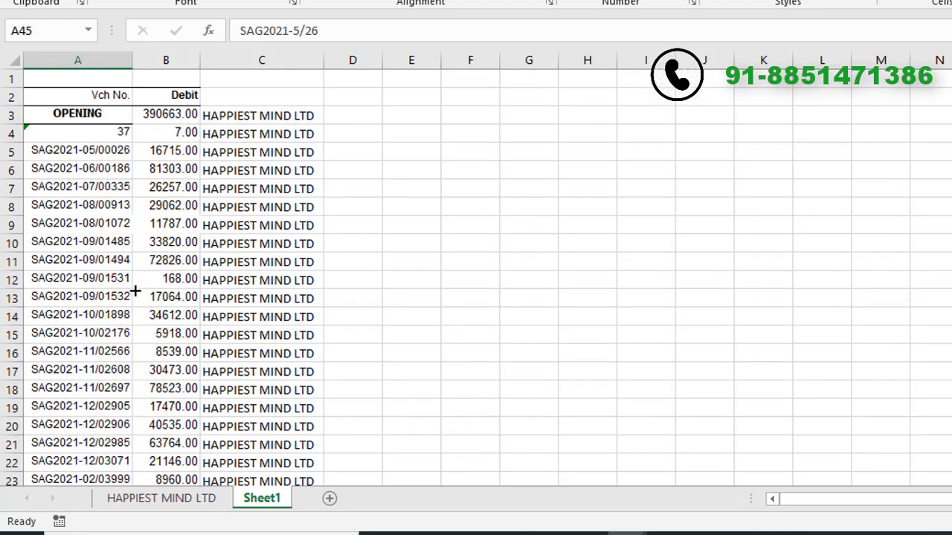
{"action": "left_click", "coordinate": [107, 156]}
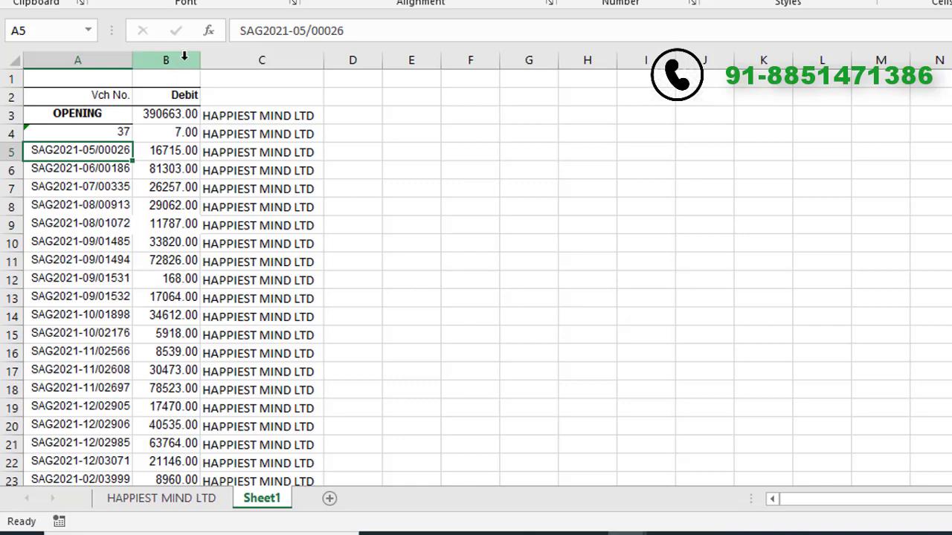
Insert blank columns before the Debit column and select the top bill numbers from A4 down.
{"action": "left_click", "coordinate": [183, 60]}
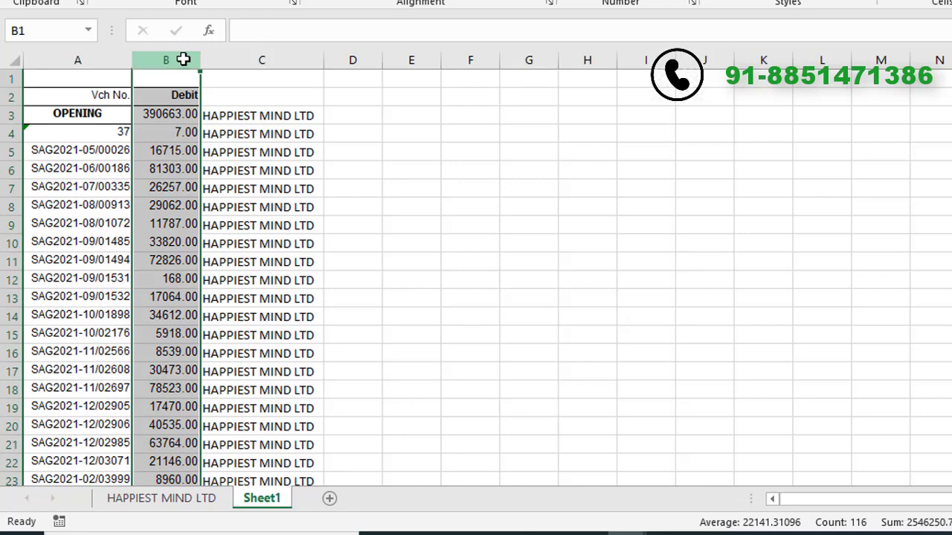
{"action": "key", "text": "ctrl+shift+equal"}
{"action": "key", "text": "ctrl+shift+equal"}
{"action": "key", "text": "ctrl+shift+equal"}
{"action": "key", "text": "ctrl+shift+equal"}
{"action": "key", "text": "ctrl+shift+equal"}
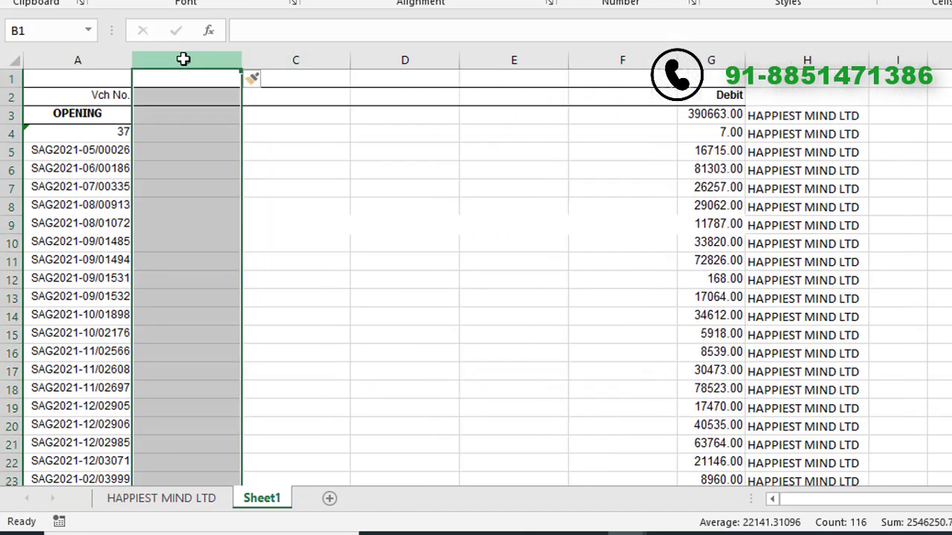
{"action": "left_click", "coordinate": [186, 242]}
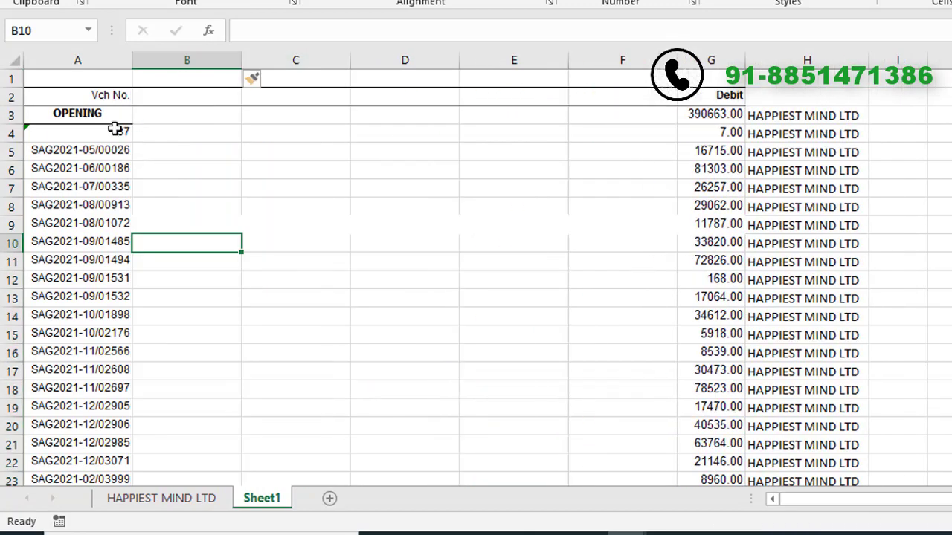
{"action": "left_click_drag", "start_coordinate": [116, 129], "coordinate": [99, 444]}
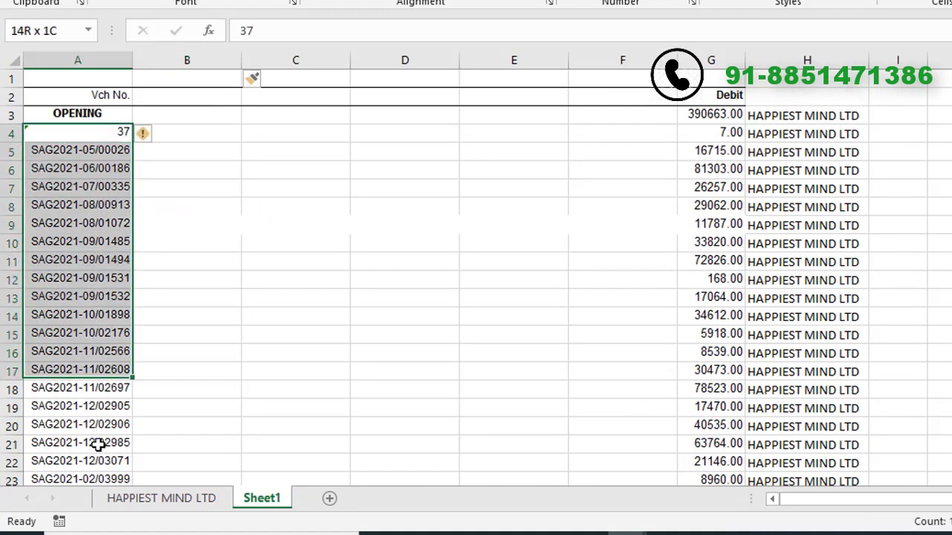
{"action": "left_click_drag", "start_coordinate": [99, 444], "coordinate": [95, 523]}
{"action": "scroll", "coordinate": [273, 279], "scroll_direction": "up", "scroll_amount": 3}
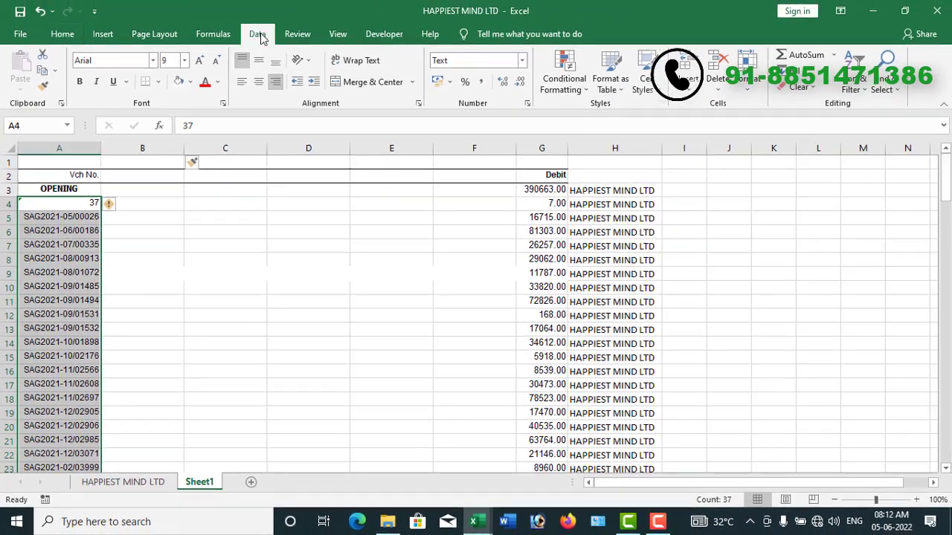
Split the selected bill numbers with Text to Columns, Delimited by '/' instead of Tab, replacing existing data.
{"action": "left_click", "coordinate": [257, 36]}
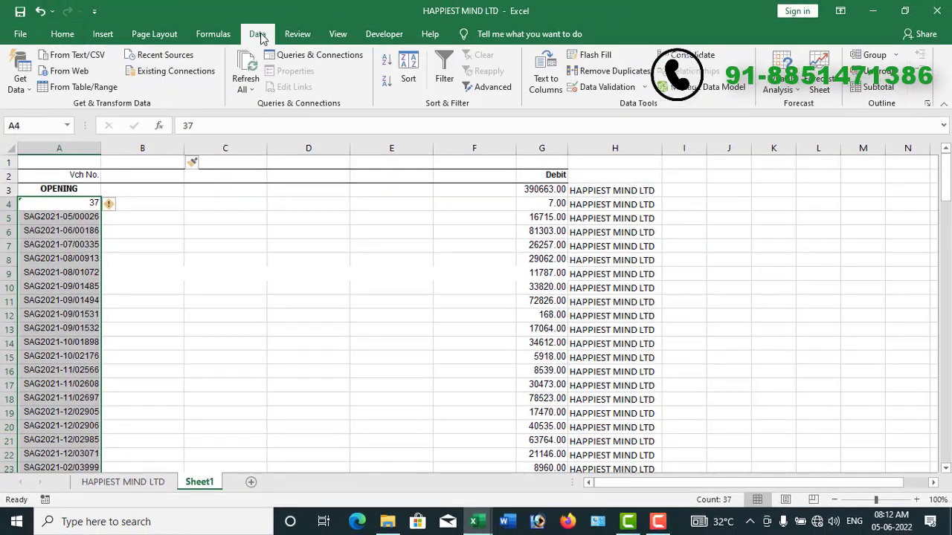
{"action": "left_click", "coordinate": [550, 80]}
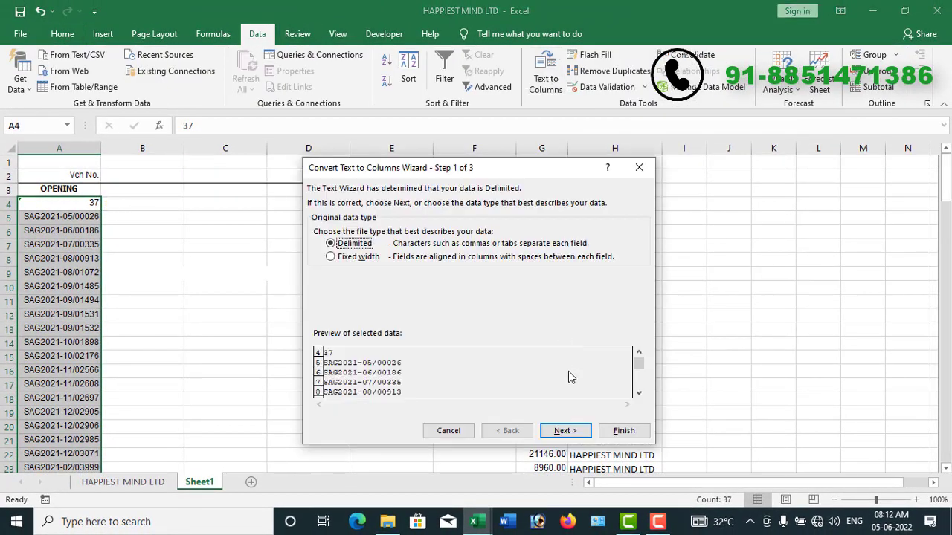
{"action": "left_click", "coordinate": [571, 435]}
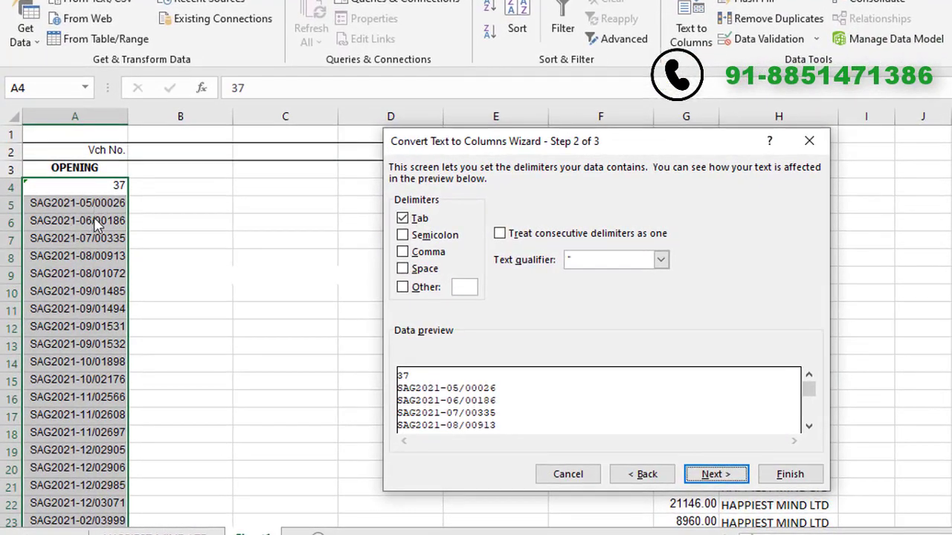
{"action": "left_click", "coordinate": [404, 223]}
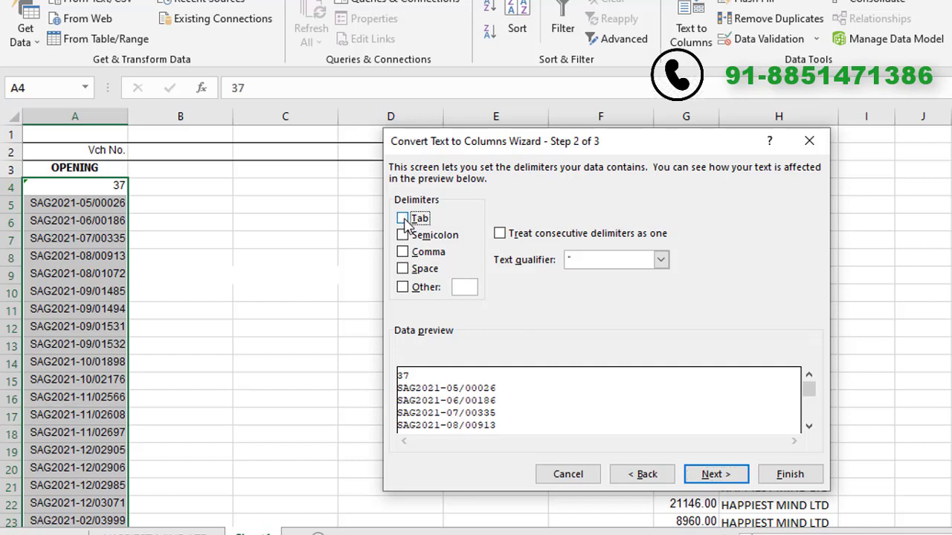
{"action": "left_click", "coordinate": [465, 289]}
{"action": "type", "text": "/"}
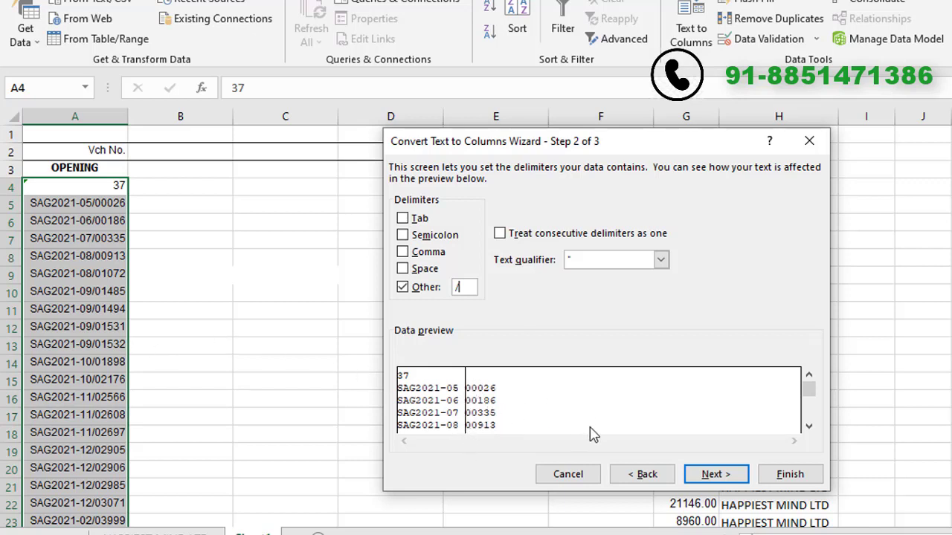
{"action": "left_click", "coordinate": [717, 476]}
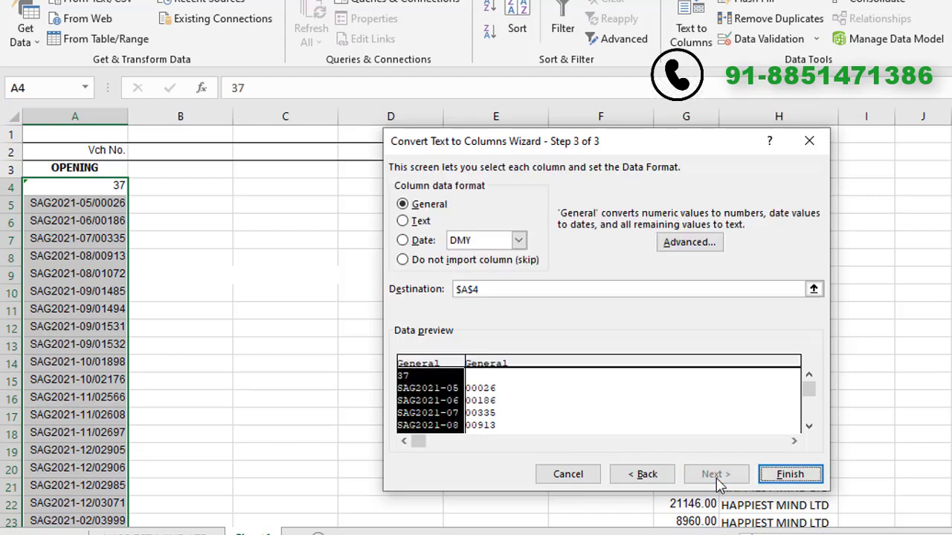
{"action": "left_click", "coordinate": [789, 481]}
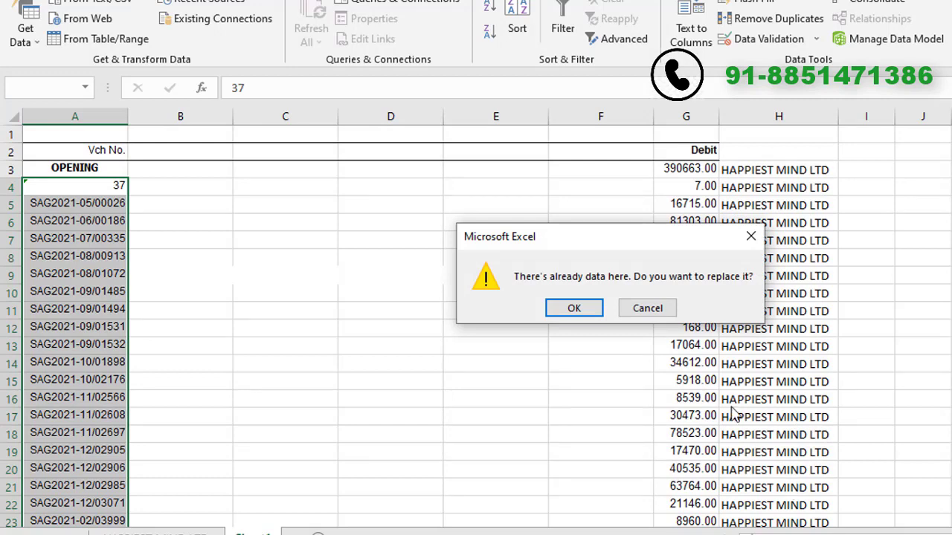
{"action": "left_click", "coordinate": [578, 311]}
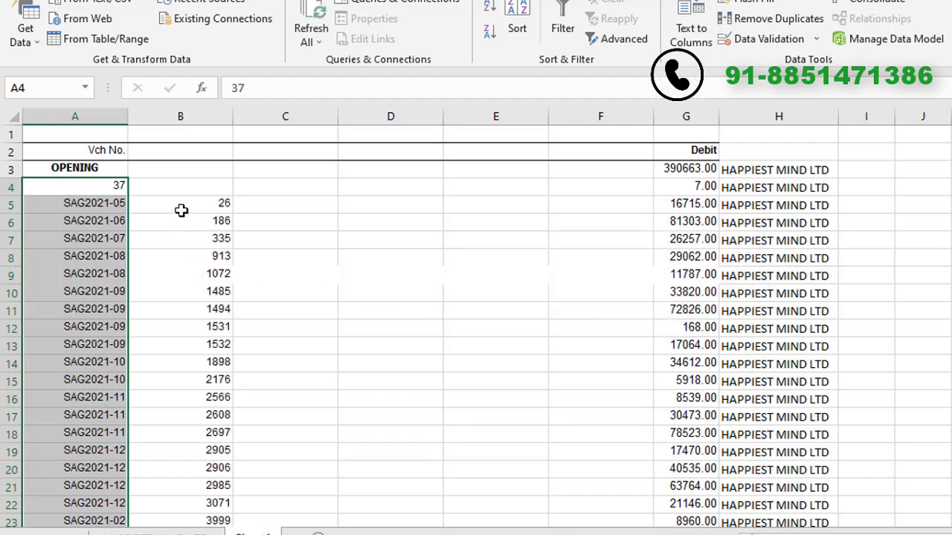
{"action": "scroll", "coordinate": [233, 208], "scroll_direction": "down", "scroll_amount": 4}
{"action": "scroll", "coordinate": [234, 208], "scroll_direction": "down", "scroll_amount": 4}
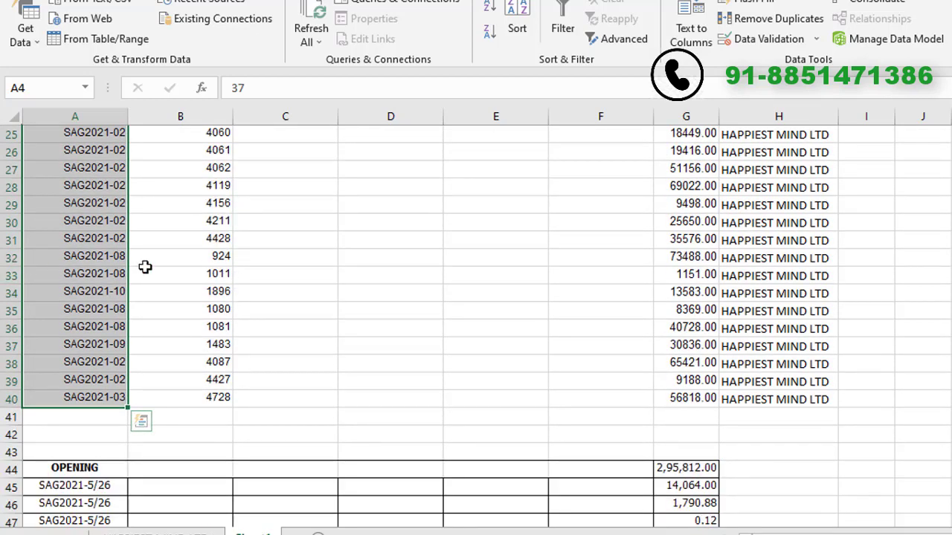
{"action": "scroll", "coordinate": [145, 267], "scroll_direction": "down", "scroll_amount": 1}
{"action": "scroll", "coordinate": [145, 267], "scroll_direction": "down", "scroll_amount": 2}
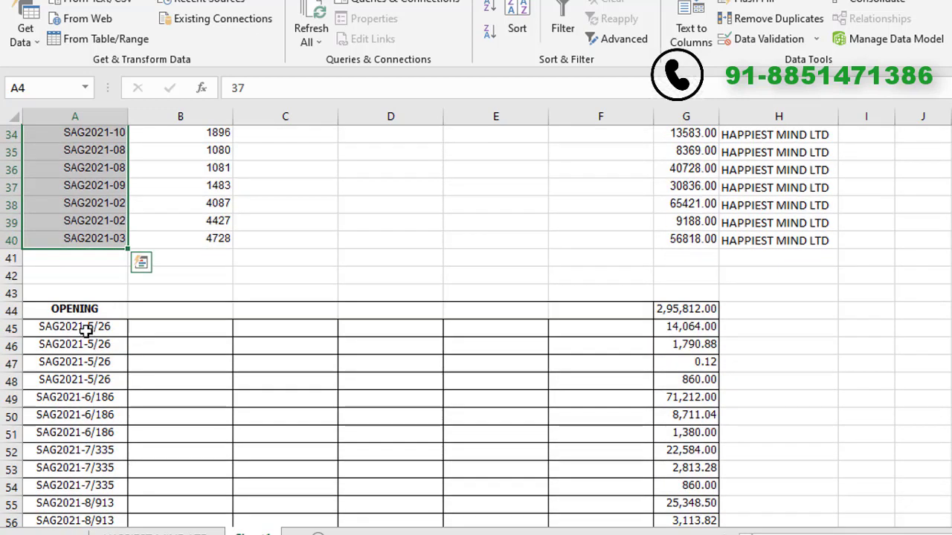
{"action": "mouse_move", "coordinate": [86, 331]}
{"action": "left_mouse_down"}
{"action": "mouse_move", "coordinate": [48, 532]}
{"action": "mouse_move", "coordinate": [49, 467]}
{"action": "left_mouse_up"}
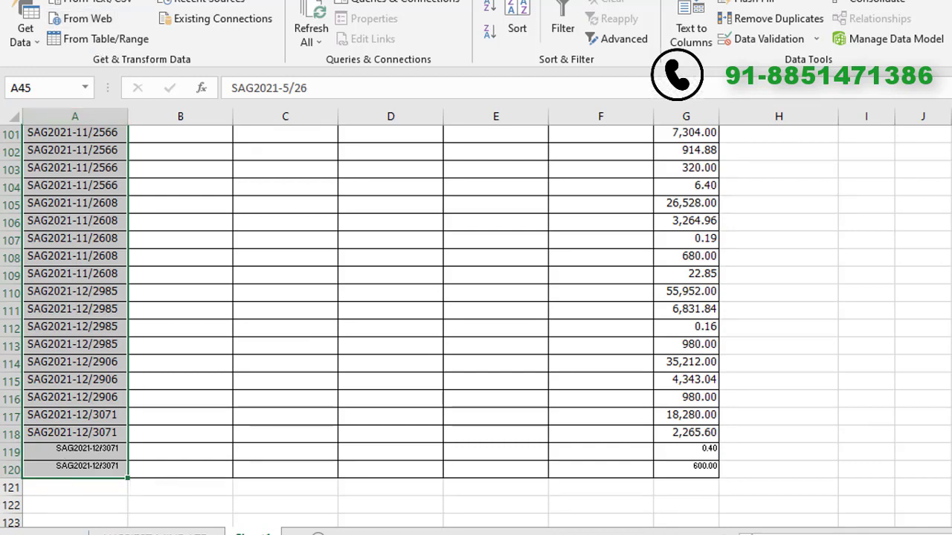
{"action": "left_click", "coordinate": [52, 0]}
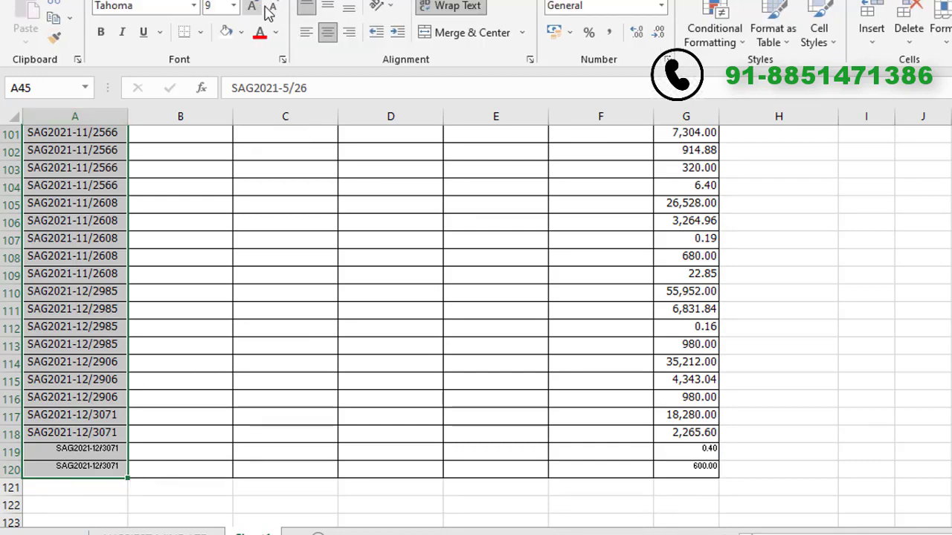
{"action": "left_click", "coordinate": [272, 7]}
{"action": "left_click", "coordinate": [253, 7]}
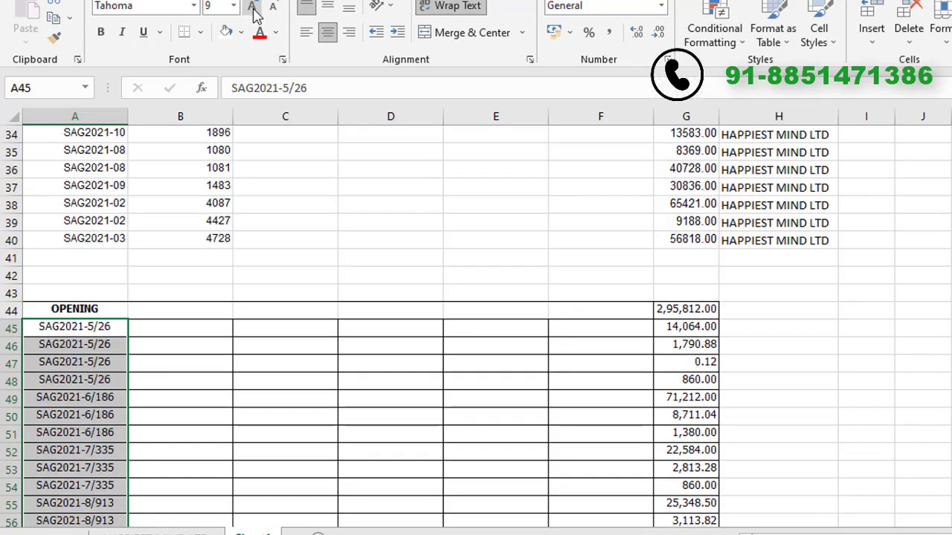
{"action": "scroll", "coordinate": [195, 370], "scroll_direction": "down", "scroll_amount": 5}
{"action": "scroll", "coordinate": [195, 370], "scroll_direction": "down", "scroll_amount": 3}
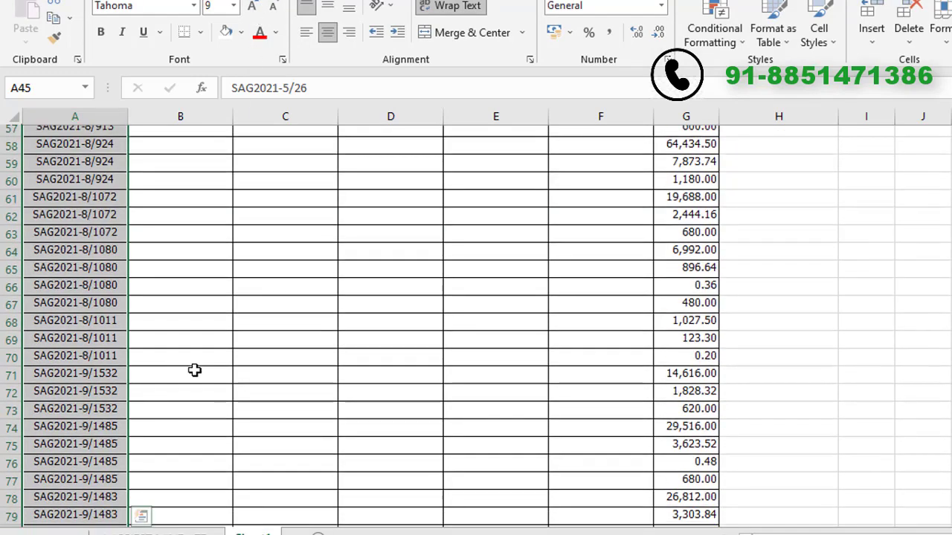
{"action": "scroll", "coordinate": [194, 370], "scroll_direction": "down", "scroll_amount": 10}
{"action": "scroll", "coordinate": [194, 370], "scroll_direction": "down", "scroll_amount": 7}
{"action": "scroll", "coordinate": [194, 370], "scroll_direction": "down", "scroll_amount": 2}
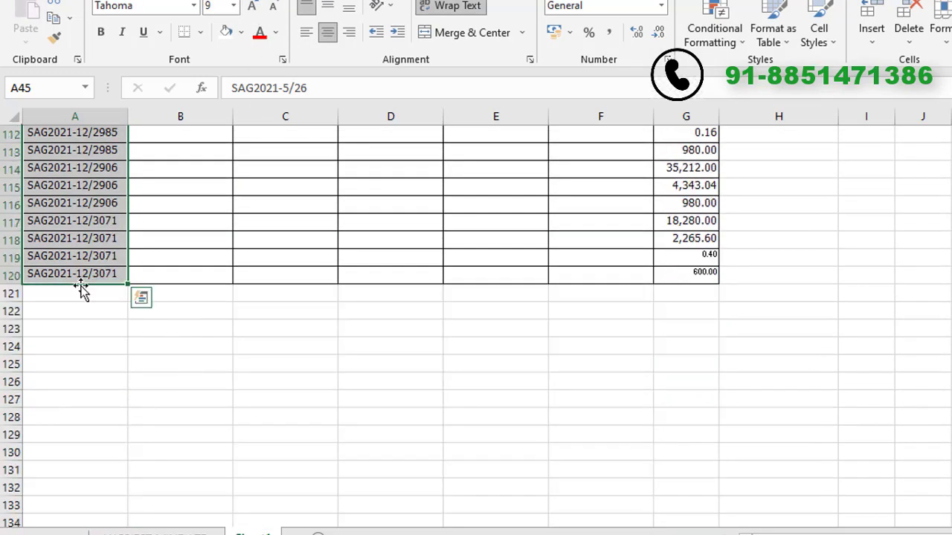
{"action": "scroll", "coordinate": [81, 281], "scroll_direction": "up", "scroll_amount": 1}
{"action": "scroll", "coordinate": [82, 282], "scroll_direction": "up", "scroll_amount": 8}
{"action": "scroll", "coordinate": [86, 283], "scroll_direction": "up", "scroll_amount": 6}
{"action": "scroll", "coordinate": [85, 284], "scroll_direction": "up", "scroll_amount": 13}
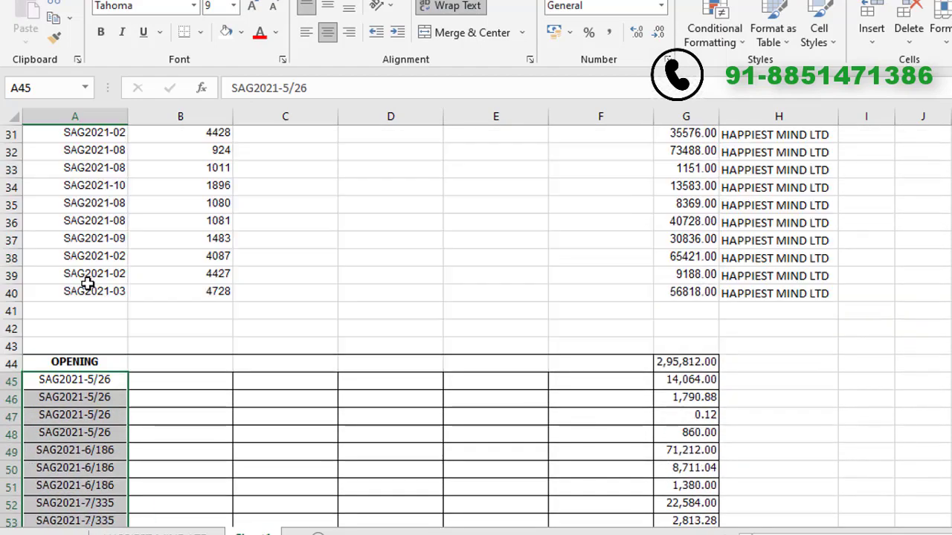
{"action": "scroll", "coordinate": [87, 284], "scroll_direction": "up", "scroll_amount": 6}
{"action": "scroll", "coordinate": [88, 283], "scroll_direction": "down", "scroll_amount": 3}
{"action": "scroll", "coordinate": [88, 283], "scroll_direction": "down", "scroll_amount": 2}
{"action": "scroll", "coordinate": [88, 284], "scroll_direction": "down", "scroll_amount": 2}
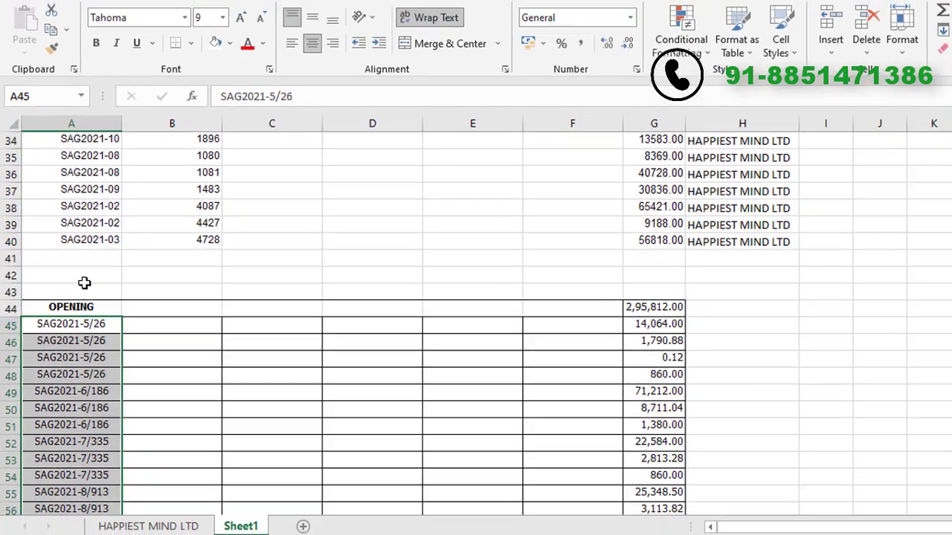
{"action": "scroll", "coordinate": [88, 283], "scroll_direction": "down", "scroll_amount": 1}
{"action": "scroll", "coordinate": [77, 284], "scroll_direction": "down", "scroll_amount": 1}
{"action": "scroll", "coordinate": [76, 284], "scroll_direction": "down", "scroll_amount": 3}
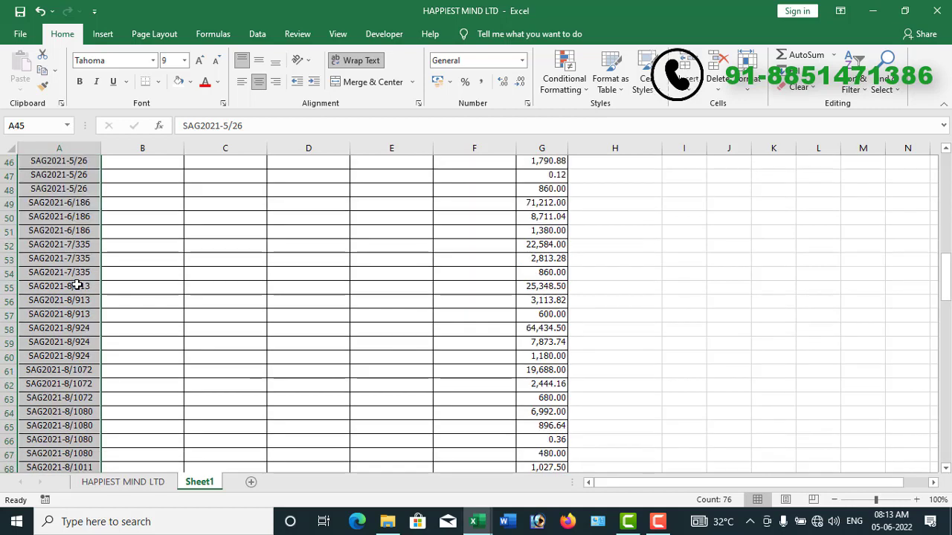
{"action": "scroll", "coordinate": [77, 284], "scroll_direction": "down", "scroll_amount": 2}
{"action": "scroll", "coordinate": [77, 284], "scroll_direction": "down", "scroll_amount": 4}
{"action": "scroll", "coordinate": [77, 284], "scroll_direction": "down", "scroll_amount": 4}
{"action": "scroll", "coordinate": [76, 284], "scroll_direction": "down", "scroll_amount": 1}
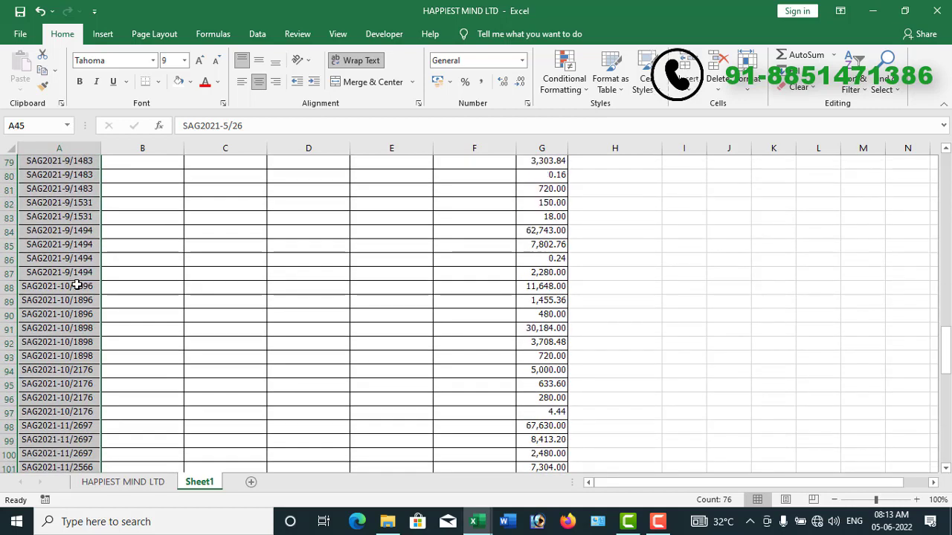
{"action": "scroll", "coordinate": [77, 285], "scroll_direction": "down", "scroll_amount": 4}
{"action": "scroll", "coordinate": [76, 285], "scroll_direction": "down", "scroll_amount": 1}
{"action": "scroll", "coordinate": [77, 285], "scroll_direction": "down", "scroll_amount": 4}
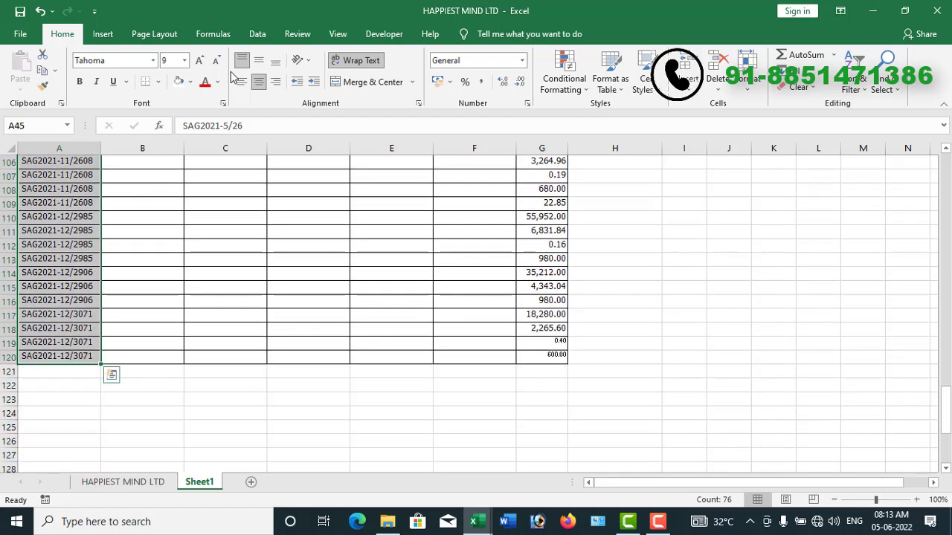
Run Text to Columns, Delimited on '/', on the lower INTEX LTD. invoice numbers, overwriting column B.
{"action": "left_click", "coordinate": [258, 37]}
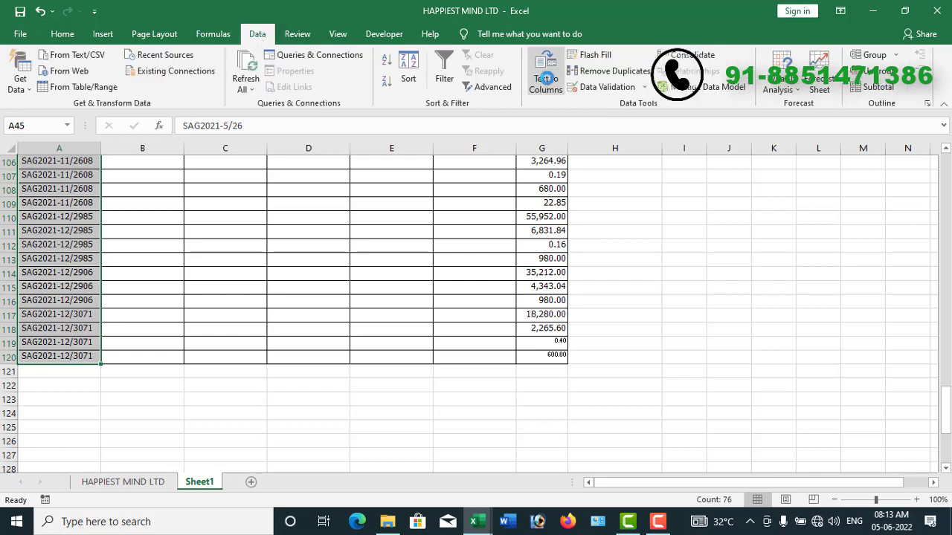
{"action": "left_click", "coordinate": [546, 78]}
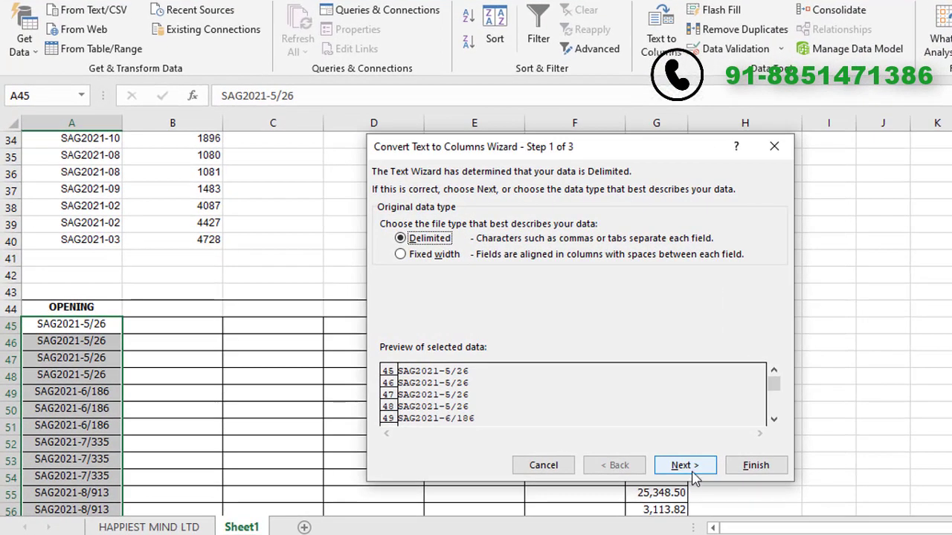
{"action": "left_click", "coordinate": [570, 434]}
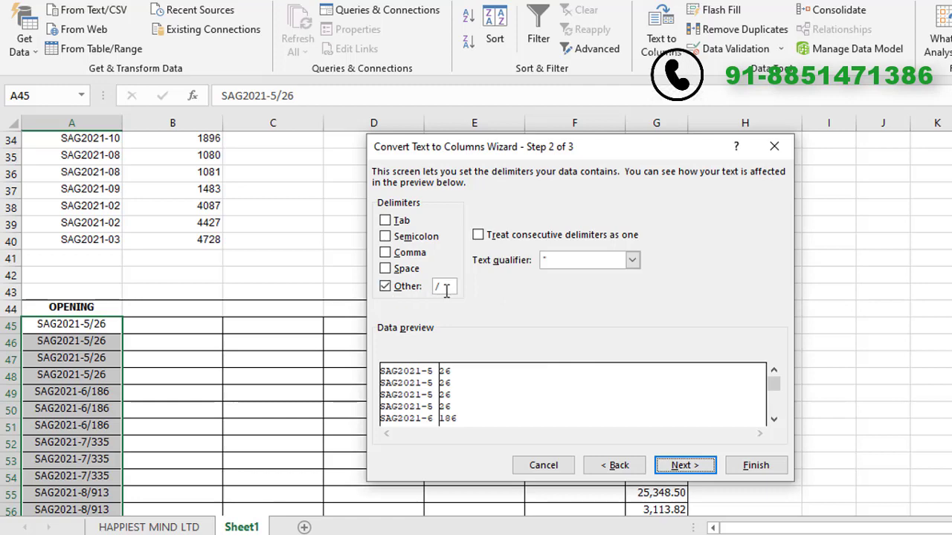
{"action": "left_click", "coordinate": [678, 467]}
{"action": "left_click", "coordinate": [755, 469]}
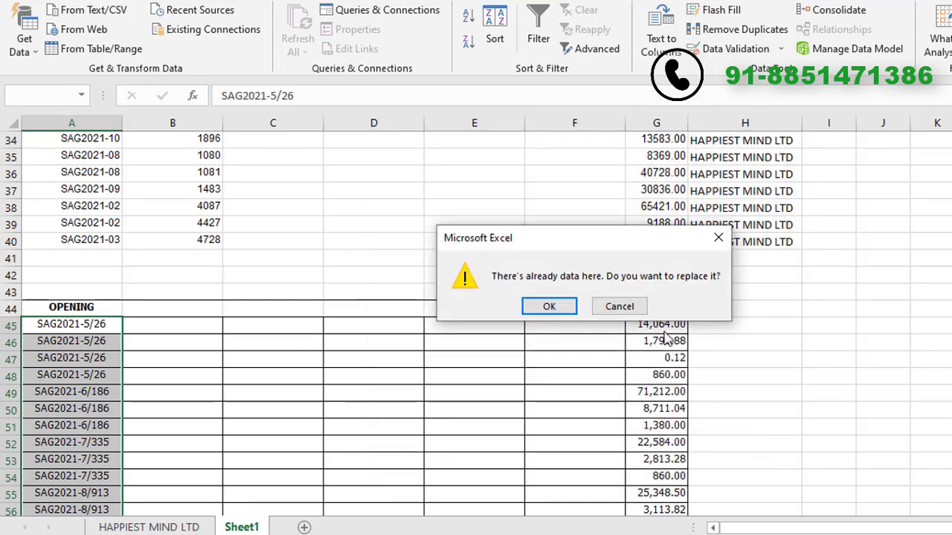
{"action": "left_click", "coordinate": [564, 309]}
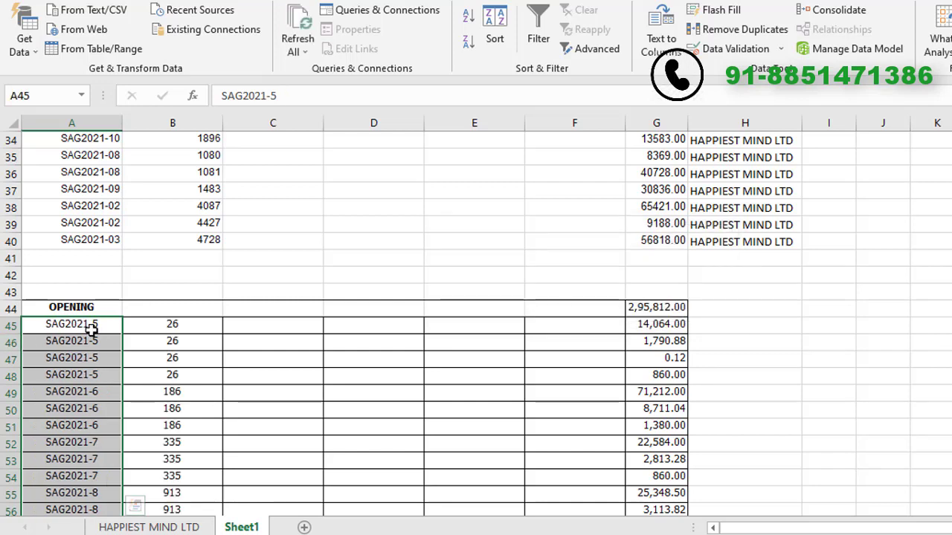
{"action": "scroll", "coordinate": [192, 340], "scroll_direction": "up", "scroll_amount": 1}
{"action": "scroll", "coordinate": [194, 340], "scroll_direction": "up", "scroll_amount": 5}
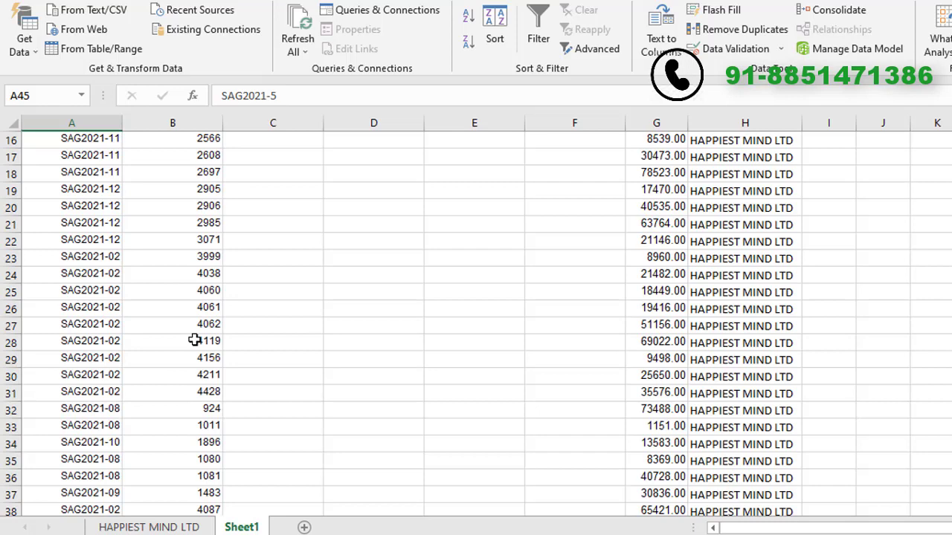
{"action": "scroll", "coordinate": [195, 340], "scroll_direction": "down", "scroll_amount": 1}
{"action": "scroll", "coordinate": [194, 337], "scroll_direction": "down", "scroll_amount": 3}
{"action": "scroll", "coordinate": [127, 376], "scroll_direction": "down", "scroll_amount": 1}
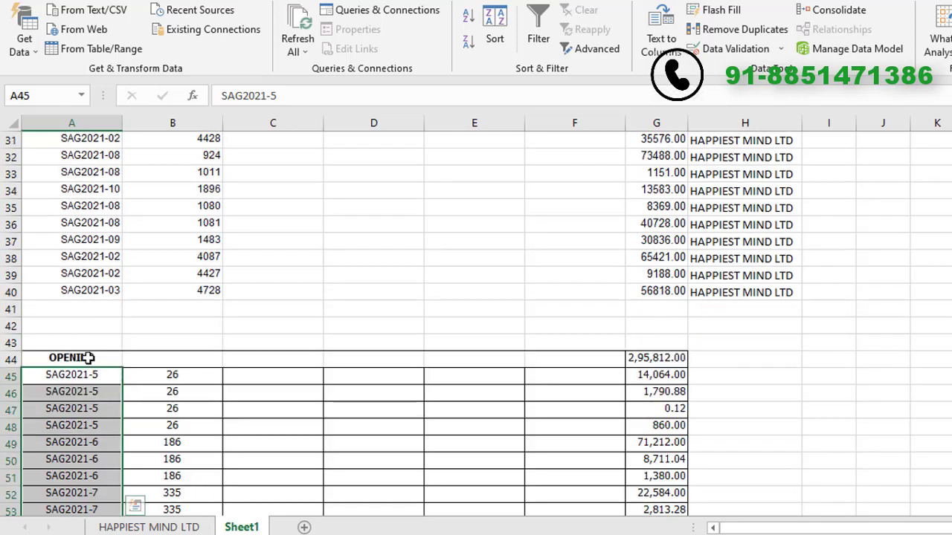
Copy OPENING from A44 into B44.
{"action": "left_click", "coordinate": [88, 357]}
{"action": "key", "text": "ctrl+c"}
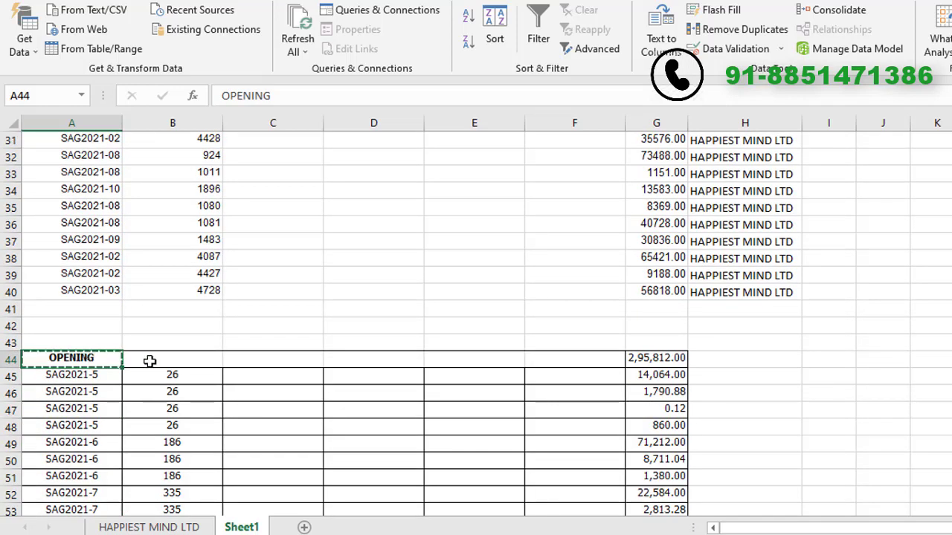
{"action": "left_click", "coordinate": [160, 360]}
{"action": "key", "text": "ctrl+v"}
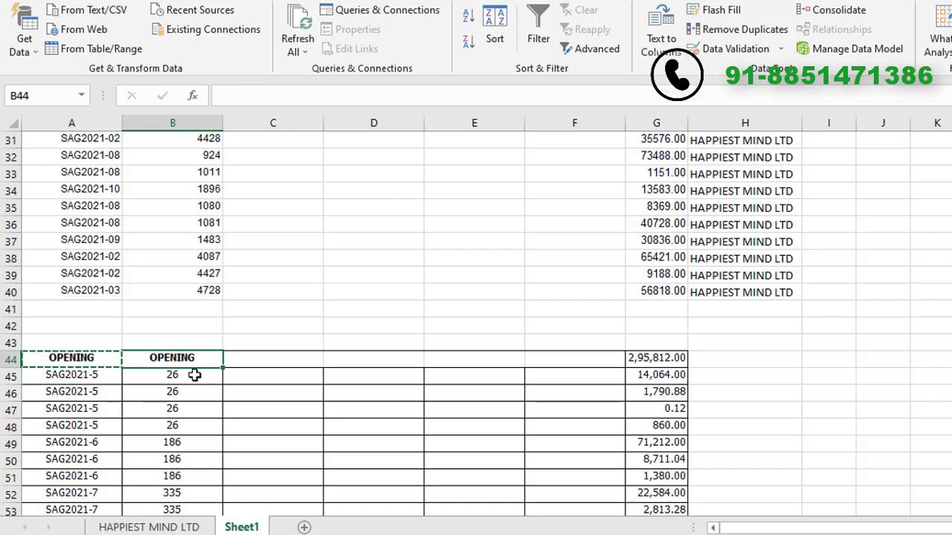
{"action": "key", "text": "Escape"}
Copy OPENING from A3 into B3, then select row 4 holding voucher 37.
{"action": "scroll", "coordinate": [195, 375], "scroll_direction": "up", "scroll_amount": 10}
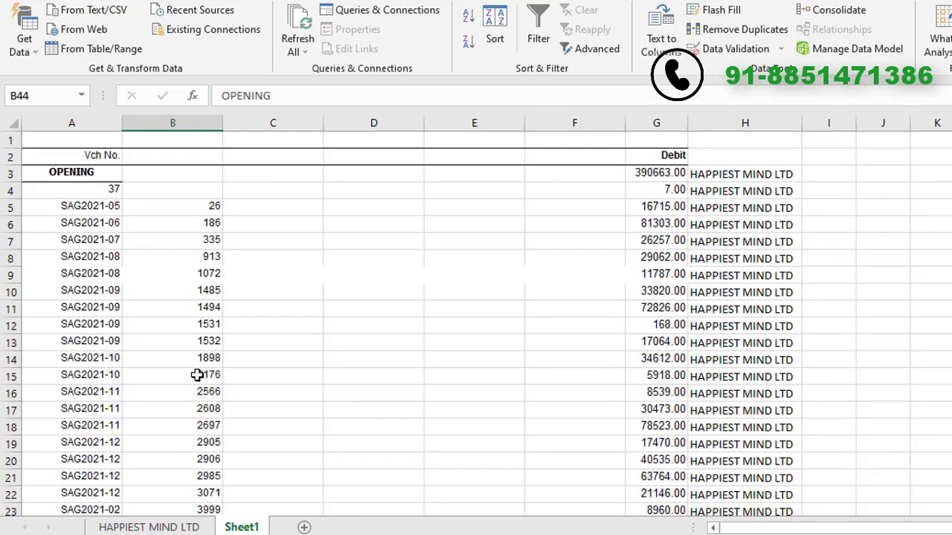
{"action": "left_click", "coordinate": [75, 171]}
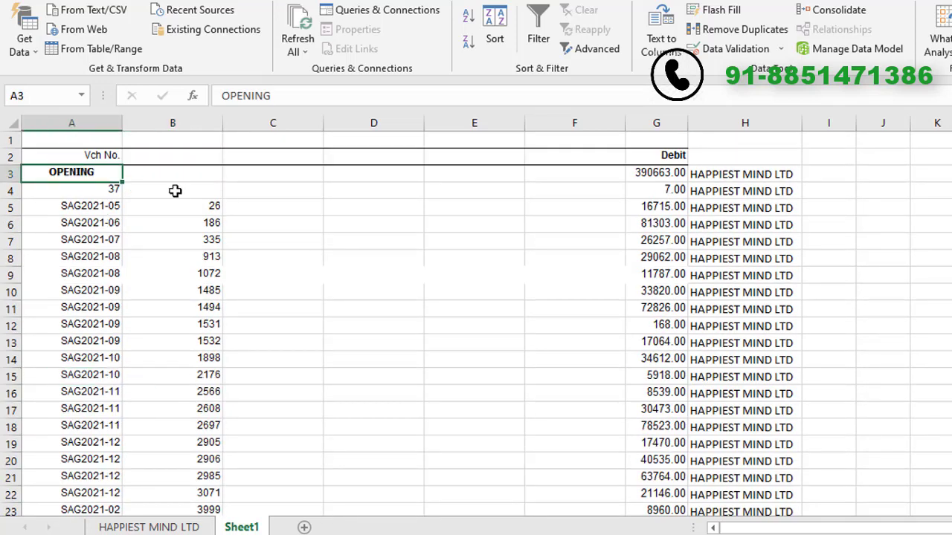
{"action": "key", "text": "ctrl+c"}
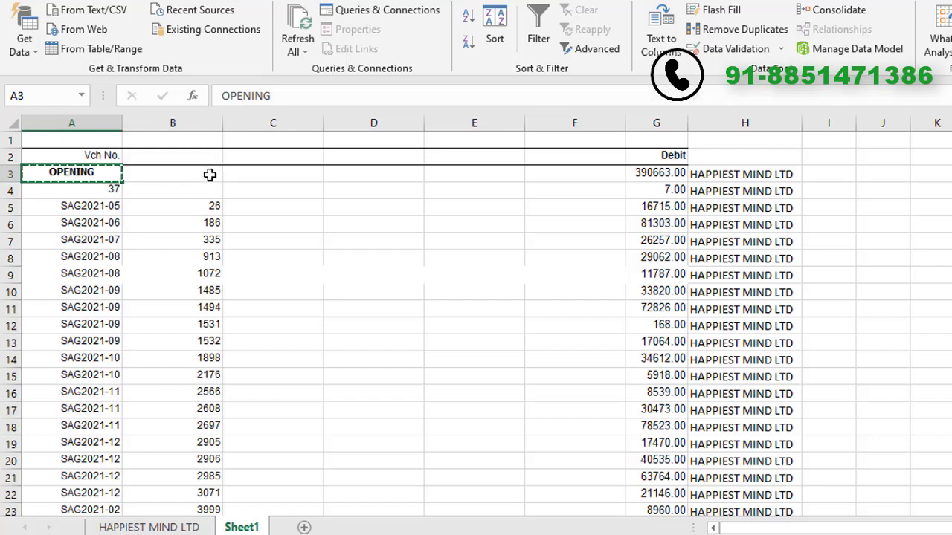
{"action": "left_click", "coordinate": [209, 177]}
{"action": "key", "text": "Return"}
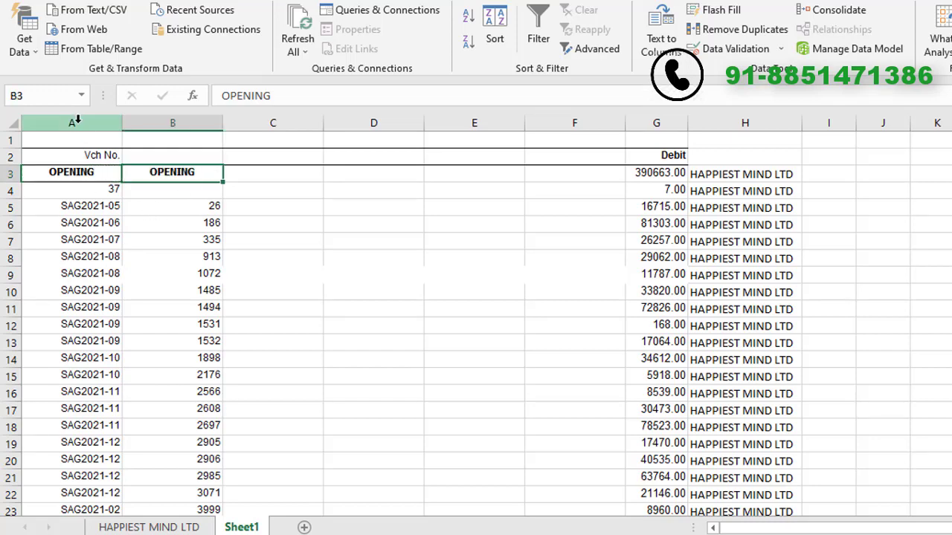
{"action": "left_click", "coordinate": [109, 190]}
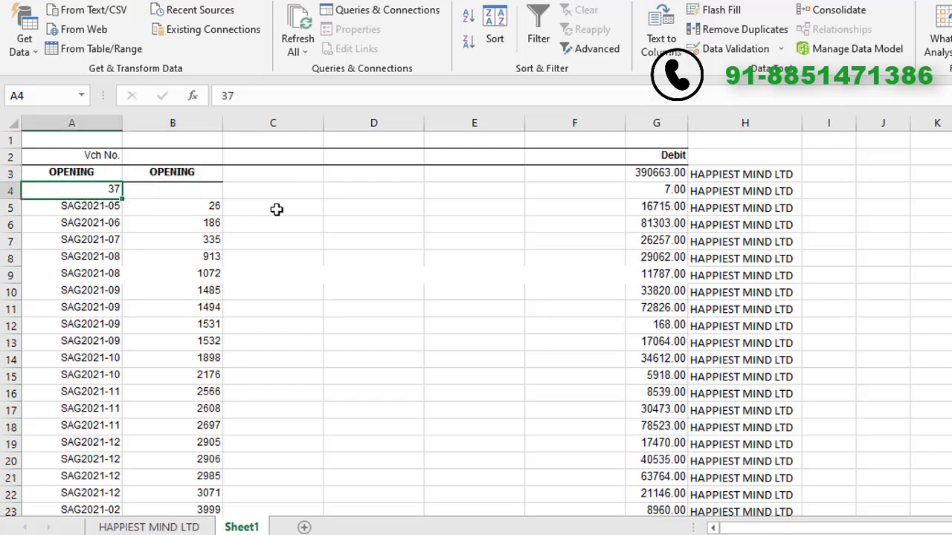
{"action": "left_click", "coordinate": [4, 191]}
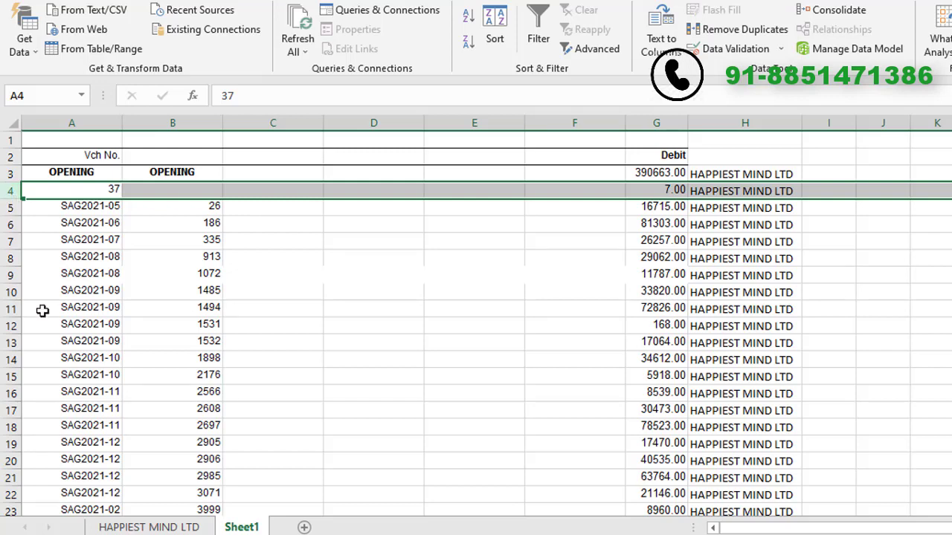
Look up voucher 37 in the HAPPIEST MIND LTD ledger: a 7.00 DISCOUNT on Sales debit.
{"action": "left_click", "coordinate": [135, 528]}
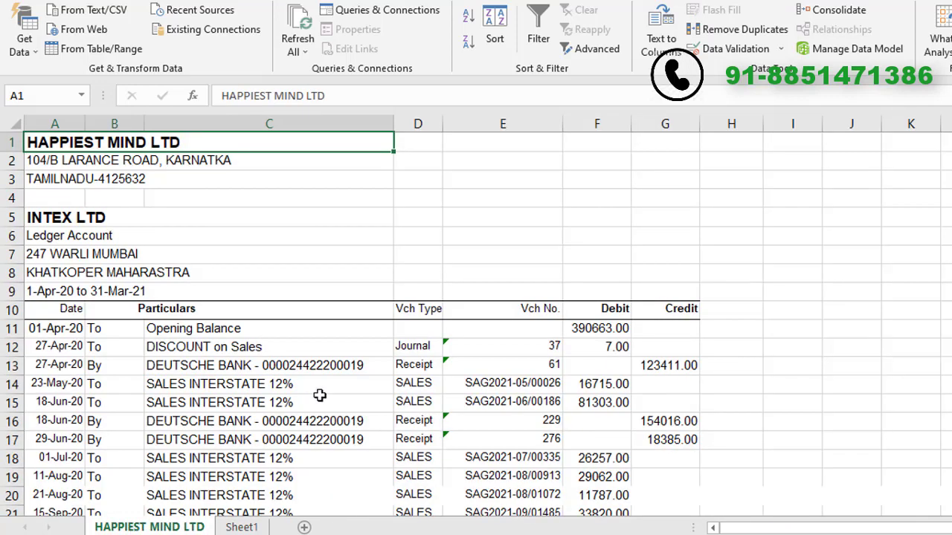
{"action": "left_click", "coordinate": [609, 350]}
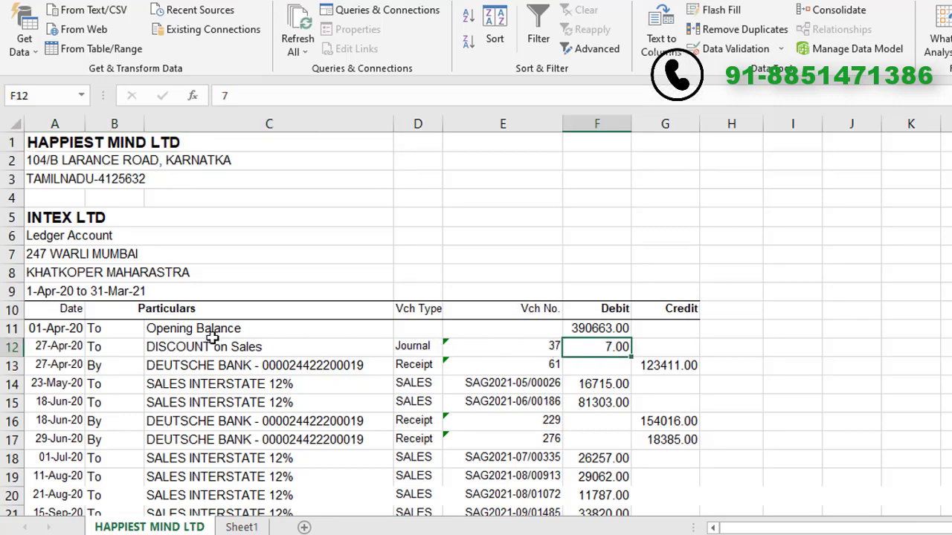
{"action": "left_click", "coordinate": [177, 353]}
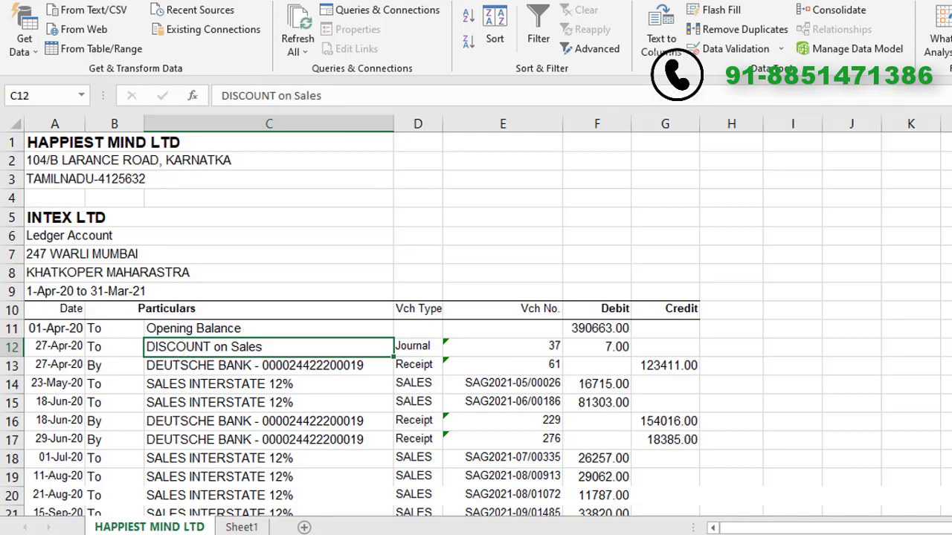
{"action": "key", "text": "ctrl+Page_Down"}
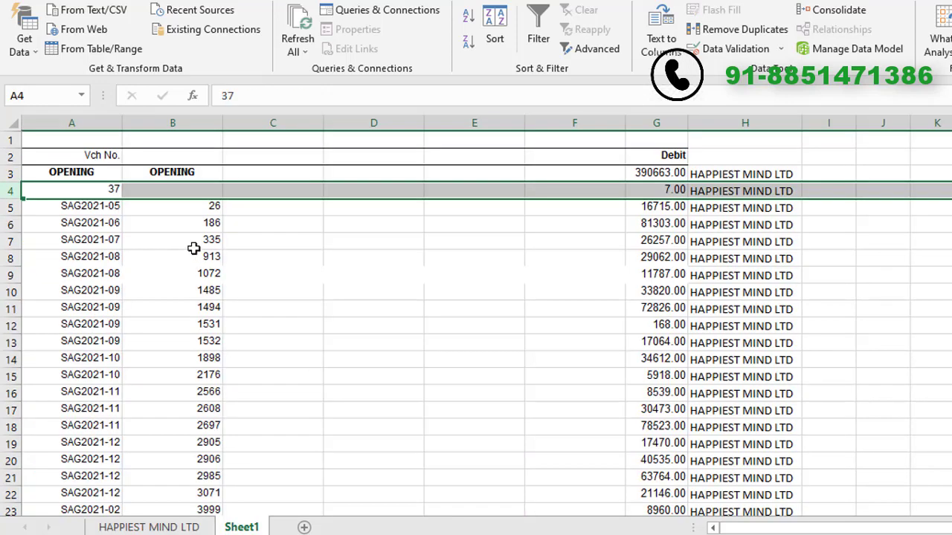
Enter DISCOUNT in B4 on Sheet1 beside voucher 37.
{"action": "left_click", "coordinate": [169, 192]}
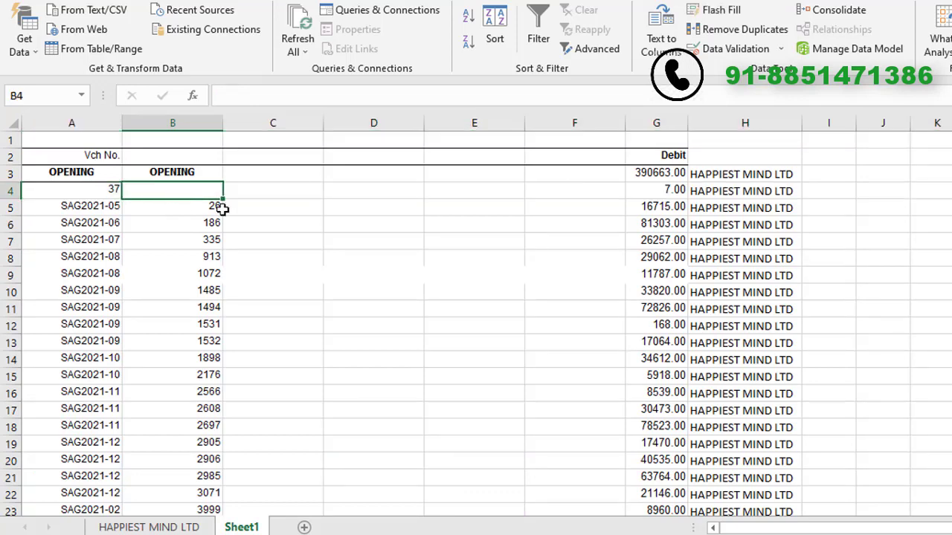
{"action": "type", "text": "DISCOUNT"}
{"action": "key", "text": "Return"}
{"action": "scroll", "coordinate": [329, 278], "scroll_direction": "down", "scroll_amount": 5}
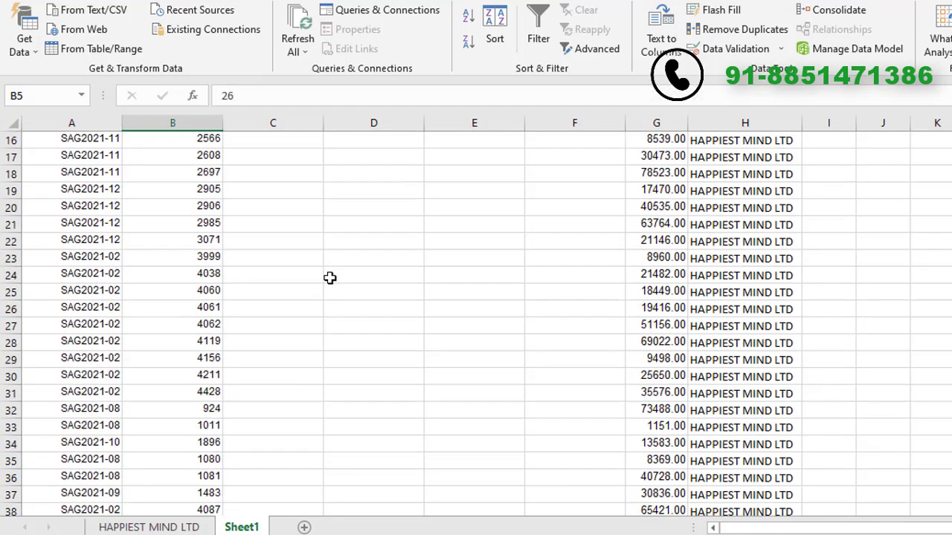
{"action": "scroll", "coordinate": [330, 278], "scroll_direction": "down", "scroll_amount": 6}
{"action": "scroll", "coordinate": [329, 278], "scroll_direction": "down", "scroll_amount": 7}
{"action": "scroll", "coordinate": [330, 278], "scroll_direction": "down", "scroll_amount": 2}
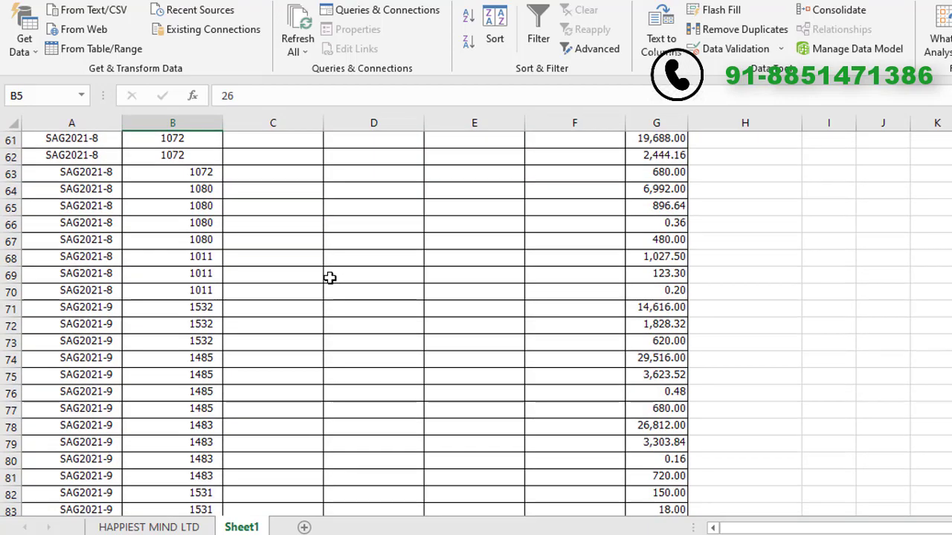
{"action": "scroll", "coordinate": [184, 226], "scroll_direction": "up", "scroll_amount": 7}
{"action": "scroll", "coordinate": [184, 226], "scroll_direction": "up", "scroll_amount": 12}
{"action": "scroll", "coordinate": [127, 182], "scroll_direction": "up", "scroll_amount": 1}
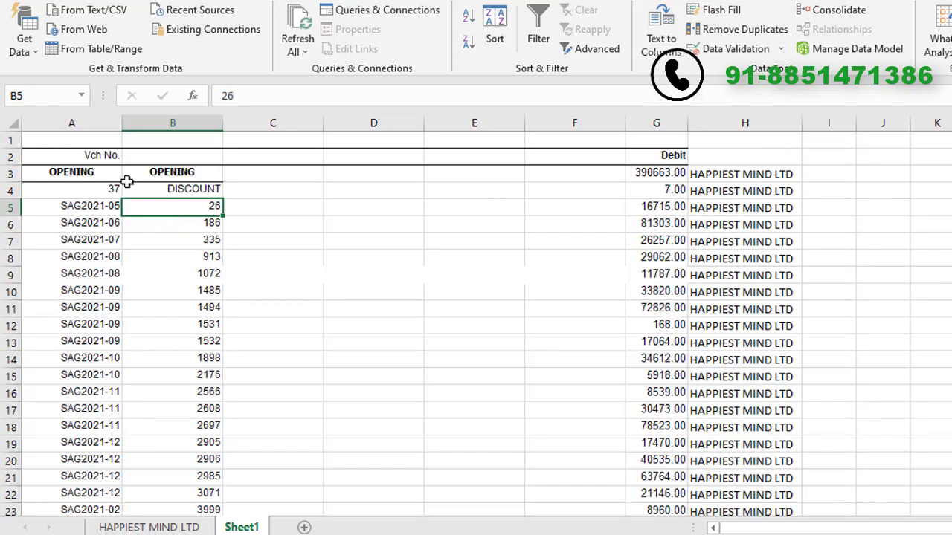
Delete column A holding the split bill-number prefixes and select columns B to E.
{"action": "left_click", "coordinate": [74, 122]}
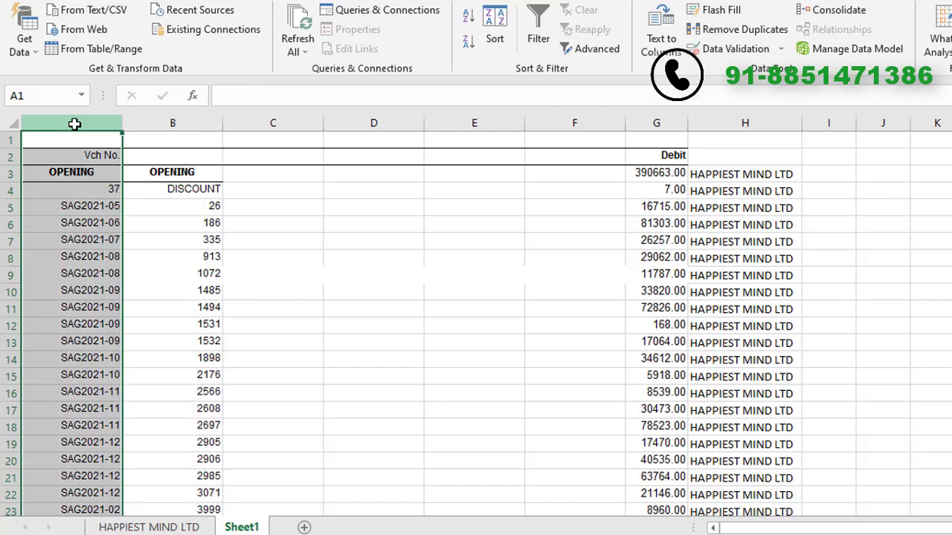
{"action": "key", "text": "ctrl+minus"}
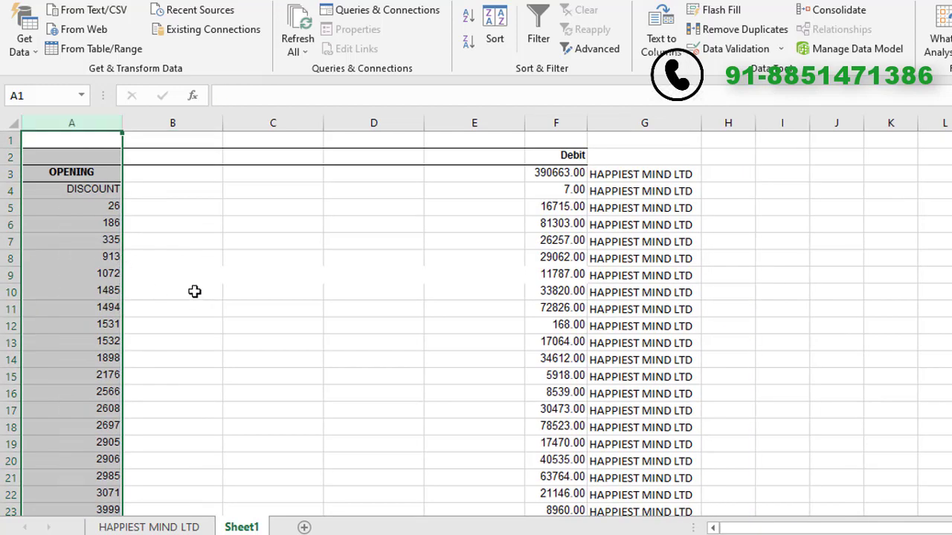
{"action": "left_click", "coordinate": [190, 123]}
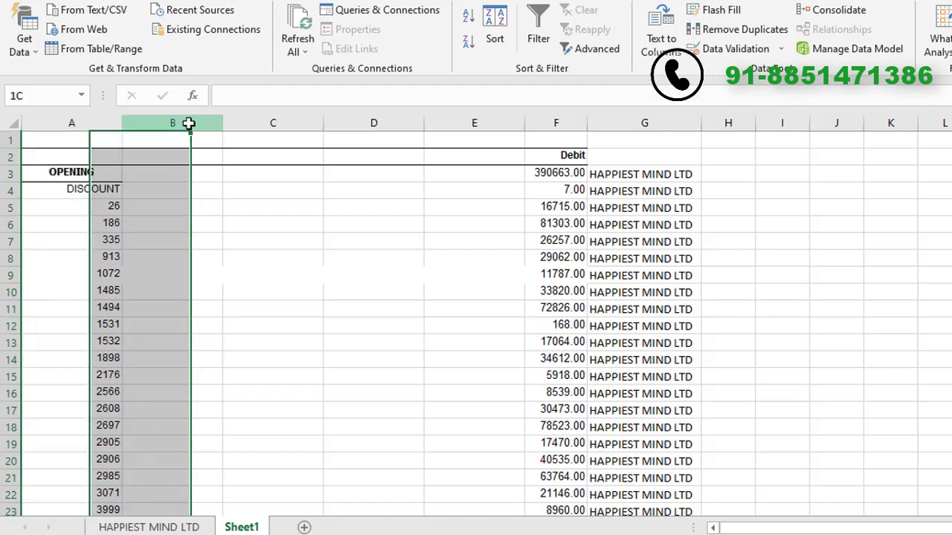
{"action": "left_click_drag", "start_coordinate": [332, 134], "coordinate": [478, 157]}
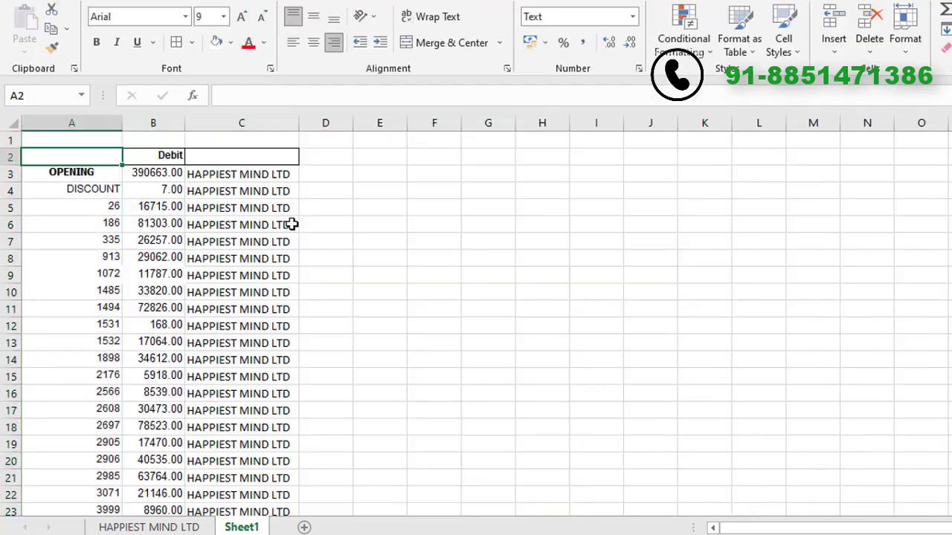
Head the columns BILL NO. and AMOUNT, replacing the Debit heading.
{"action": "type", "text": "BILL NO."}
{"action": "key", "text": "Tab"}
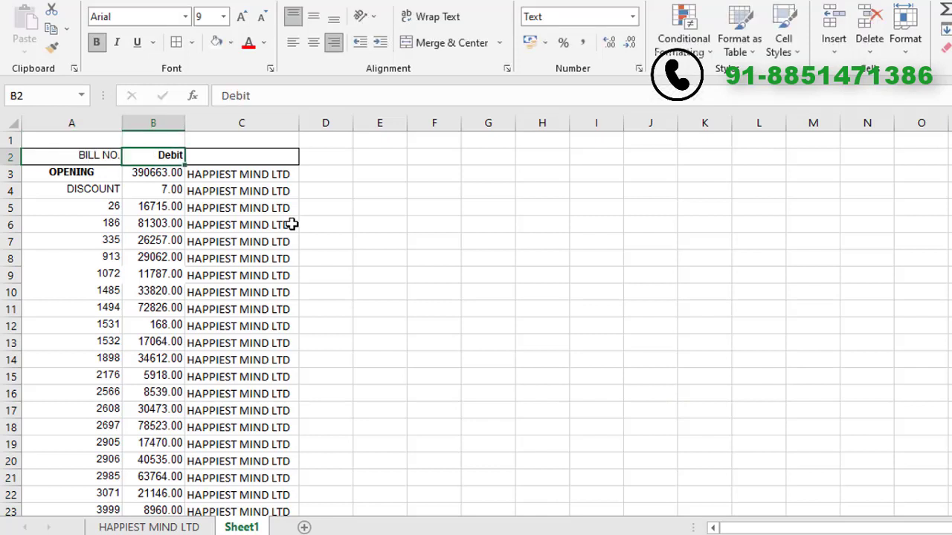
{"action": "key", "text": "BackSpace"}
{"action": "key", "text": "BackSpace"}
{"action": "key", "text": "BackSpace"}
{"action": "type", "text": "AMOUNT"}
{"action": "key", "text": "Tab"}
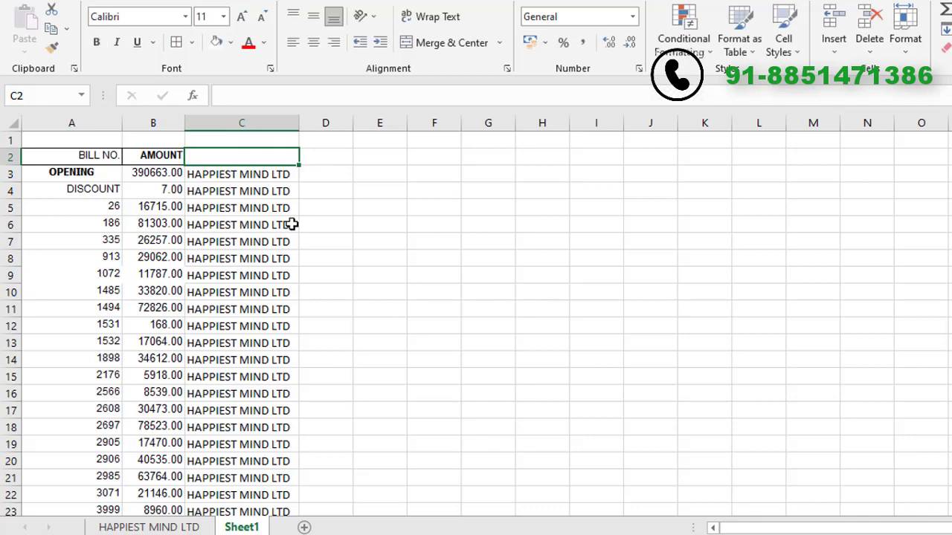
{"action": "scroll", "coordinate": [436, 278], "scroll_direction": "down", "scroll_amount": 6}
Enter INTEX LTD in column C for every row of the second block.
{"action": "scroll", "coordinate": [436, 278], "scroll_direction": "down", "scroll_amount": 5}
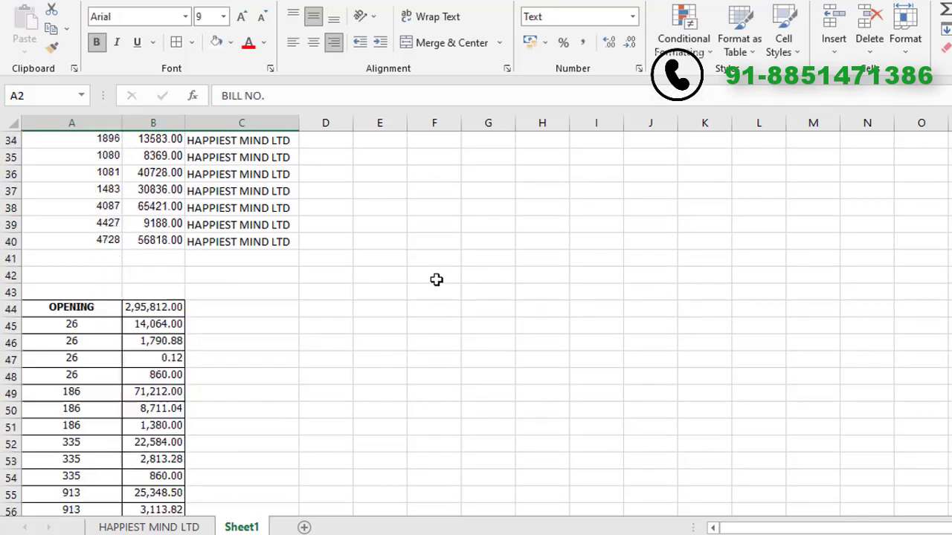
{"action": "left_click", "coordinate": [221, 319]}
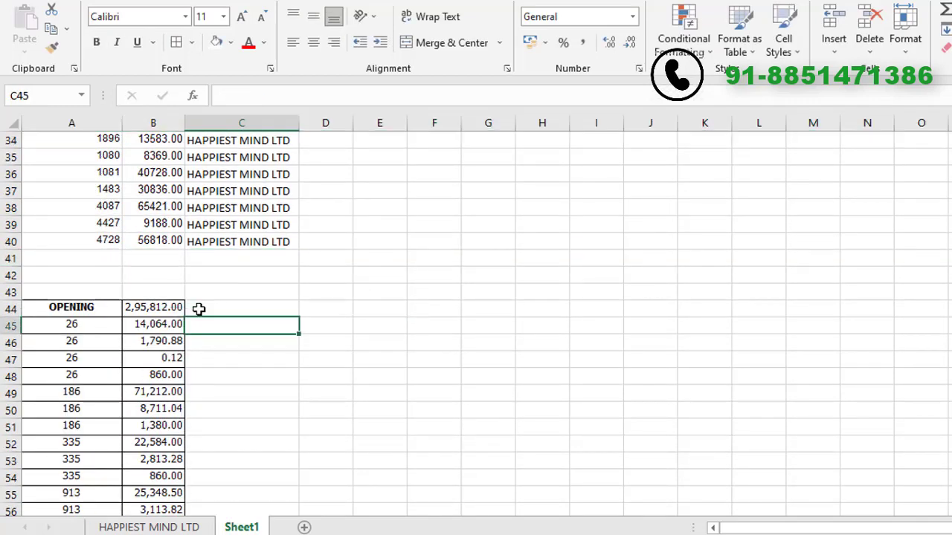
{"action": "left_click", "coordinate": [198, 308]}
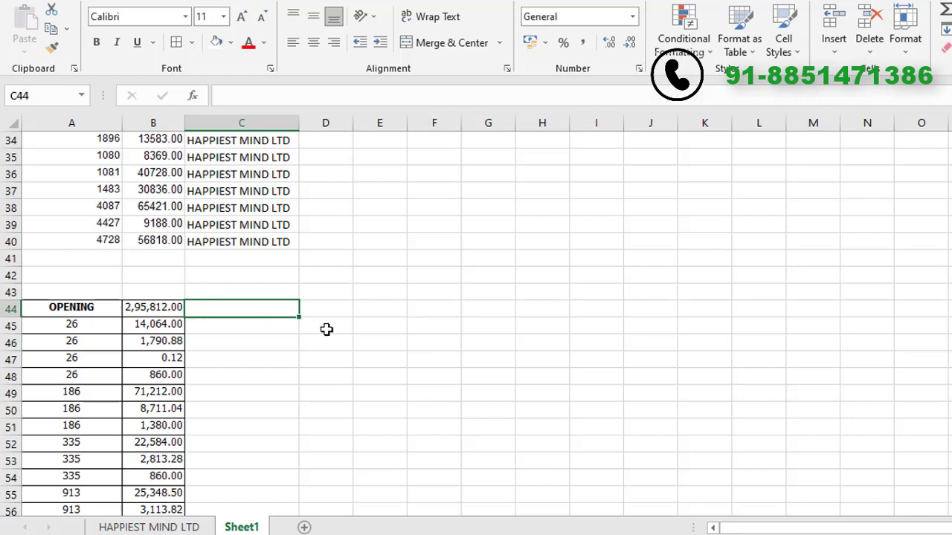
{"action": "type", "text": "IN"}
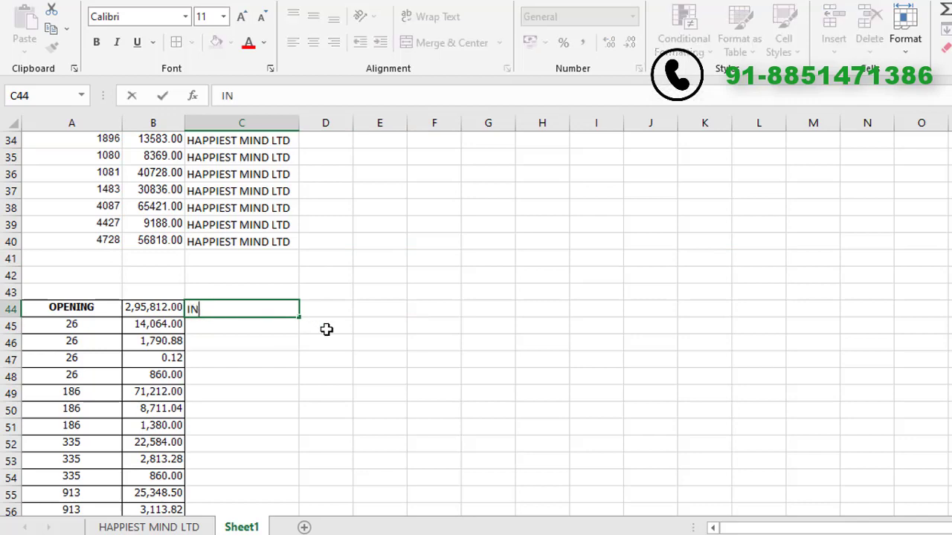
{"action": "type", "text": "TEX LTD"}
{"action": "key", "text": "ctrl+Return"}
{"action": "scroll", "coordinate": [257, 342], "scroll_direction": "up", "scroll_amount": 1}
Delete the blank rows 41–43 between the two blocks.
{"action": "left_click", "coordinate": [258, 342]}
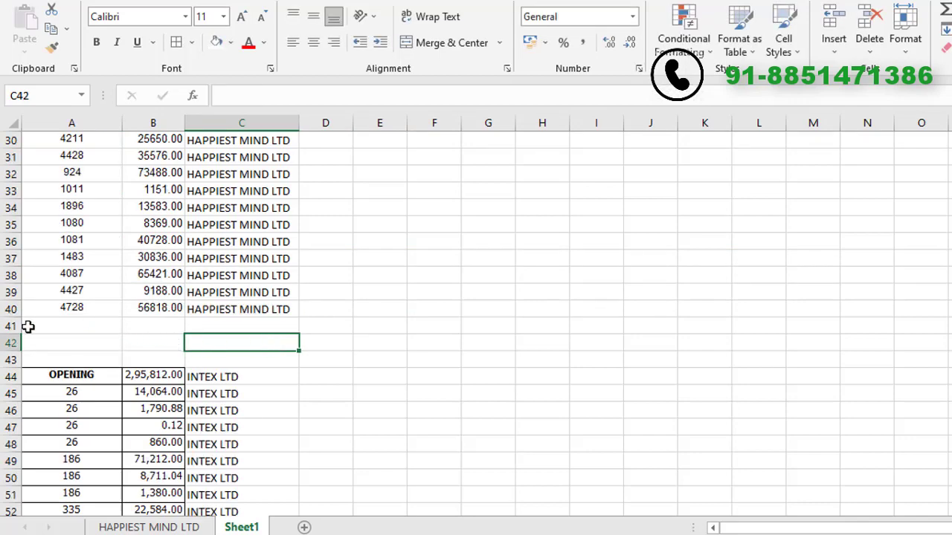
{"action": "left_click_drag", "start_coordinate": [6, 327], "coordinate": [6, 358]}
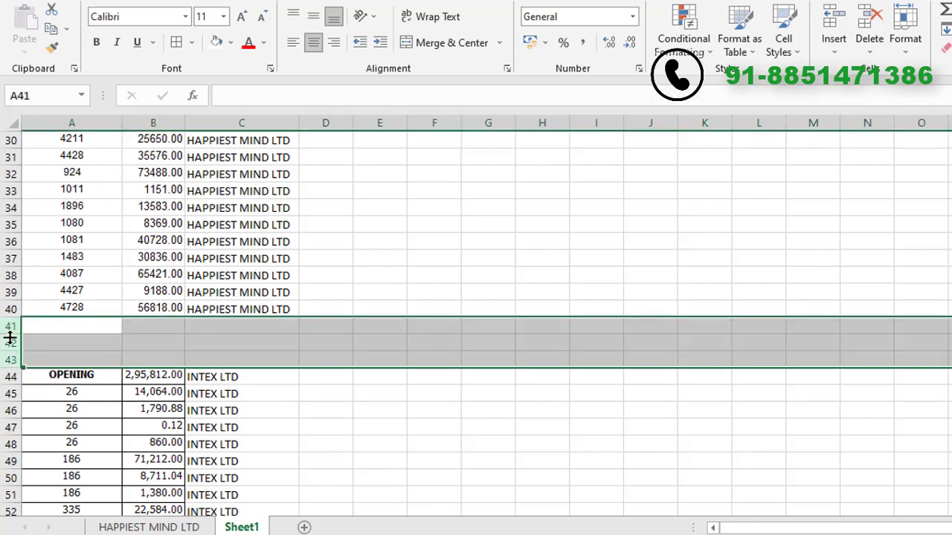
{"action": "key", "text": "ctrl+minus"}
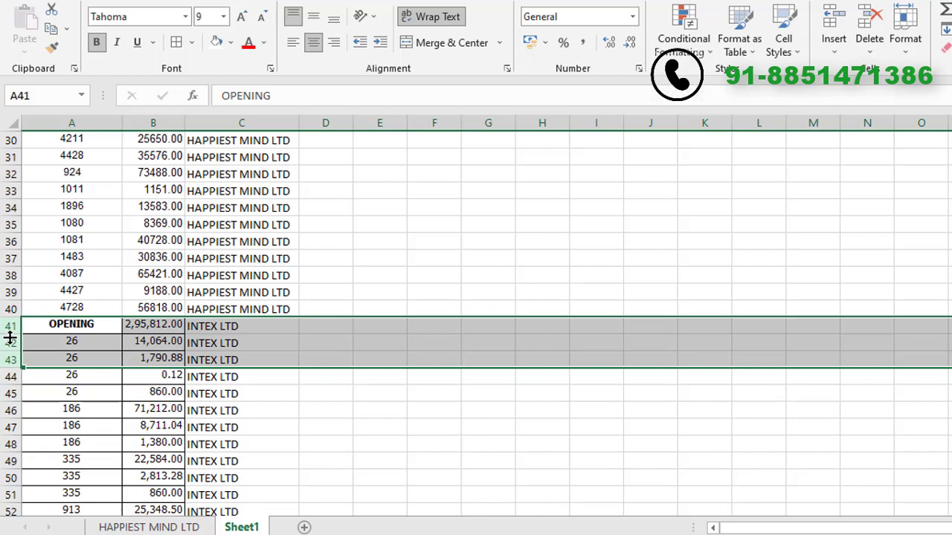
{"action": "left_click", "coordinate": [332, 437]}
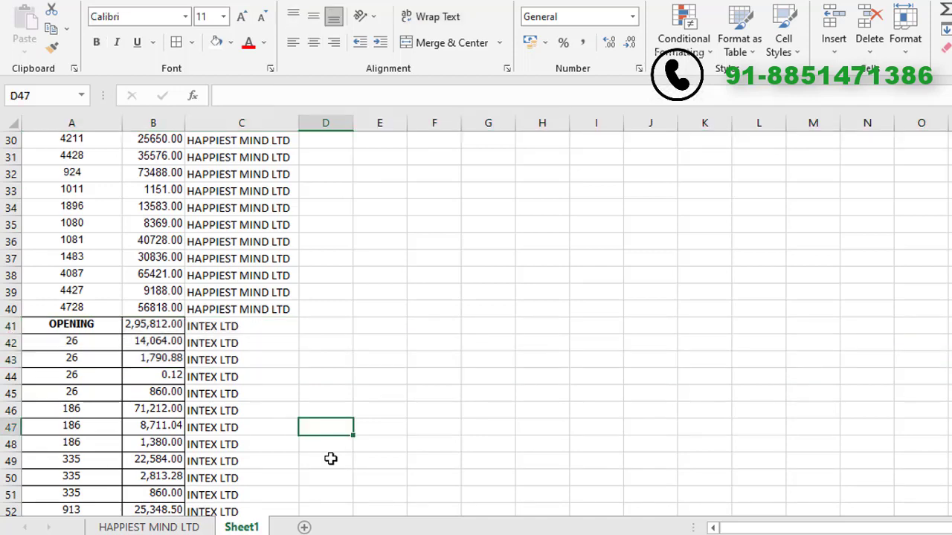
{"action": "scroll", "coordinate": [260, 304], "scroll_direction": "down", "scroll_amount": 5}
{"action": "scroll", "coordinate": [259, 304], "scroll_direction": "down", "scroll_amount": 5}
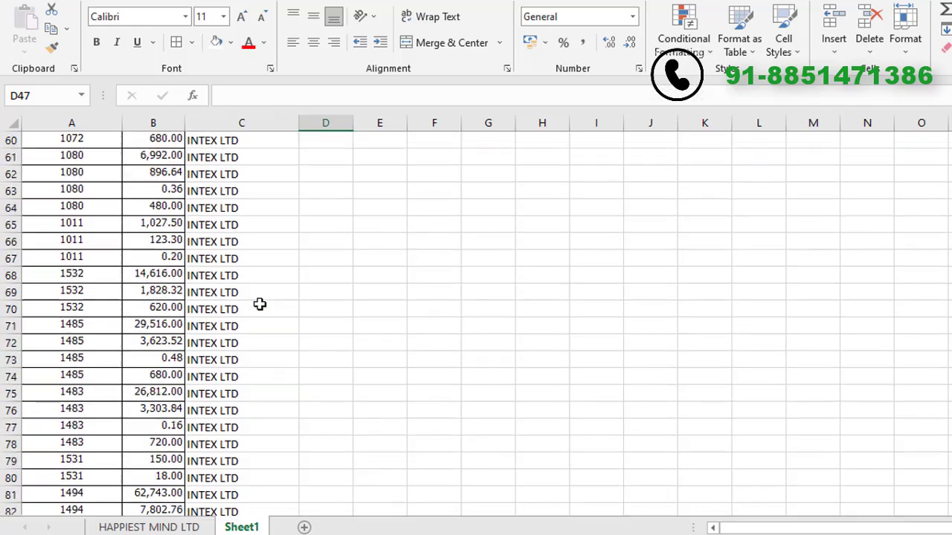
{"action": "scroll", "coordinate": [259, 304], "scroll_direction": "down", "scroll_amount": 5}
{"action": "scroll", "coordinate": [259, 304], "scroll_direction": "down", "scroll_amount": 1}
{"action": "scroll", "coordinate": [260, 304], "scroll_direction": "down", "scroll_amount": 6}
{"action": "scroll", "coordinate": [260, 304], "scroll_direction": "down", "scroll_amount": 6}
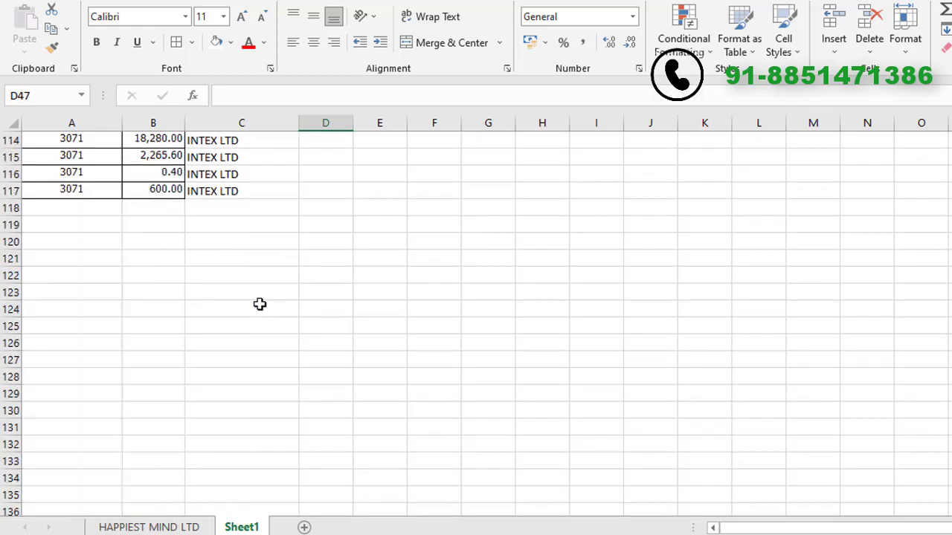
{"action": "scroll", "coordinate": [259, 304], "scroll_direction": "up", "scroll_amount": 6}
{"action": "scroll", "coordinate": [260, 304], "scroll_direction": "up", "scroll_amount": 7}
{"action": "scroll", "coordinate": [260, 305], "scroll_direction": "up", "scroll_amount": 11}
{"action": "scroll", "coordinate": [260, 304], "scroll_direction": "up", "scroll_amount": 9}
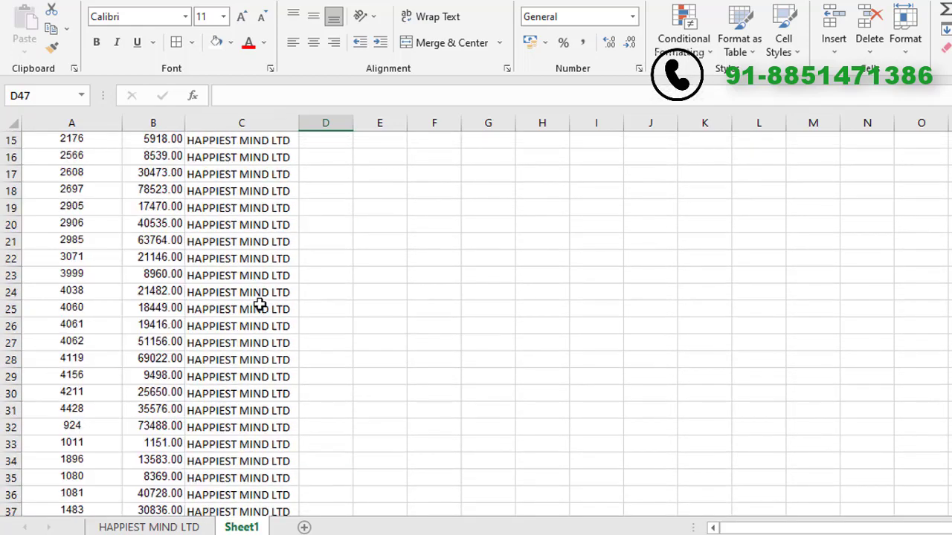
{"action": "scroll", "coordinate": [259, 304], "scroll_direction": "up", "scroll_amount": 5}
{"action": "scroll", "coordinate": [260, 304], "scroll_direction": "down", "scroll_amount": 1}
{"action": "scroll", "coordinate": [260, 304], "scroll_direction": "down", "scroll_amount": 5}
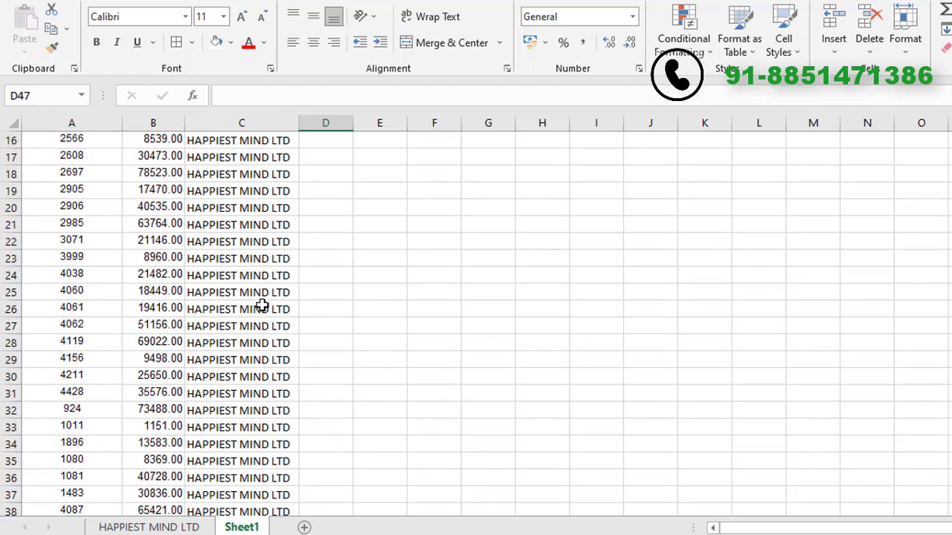
{"action": "scroll", "coordinate": [259, 304], "scroll_direction": "down", "scroll_amount": 4}
{"action": "left_click", "coordinate": [75, 379]}
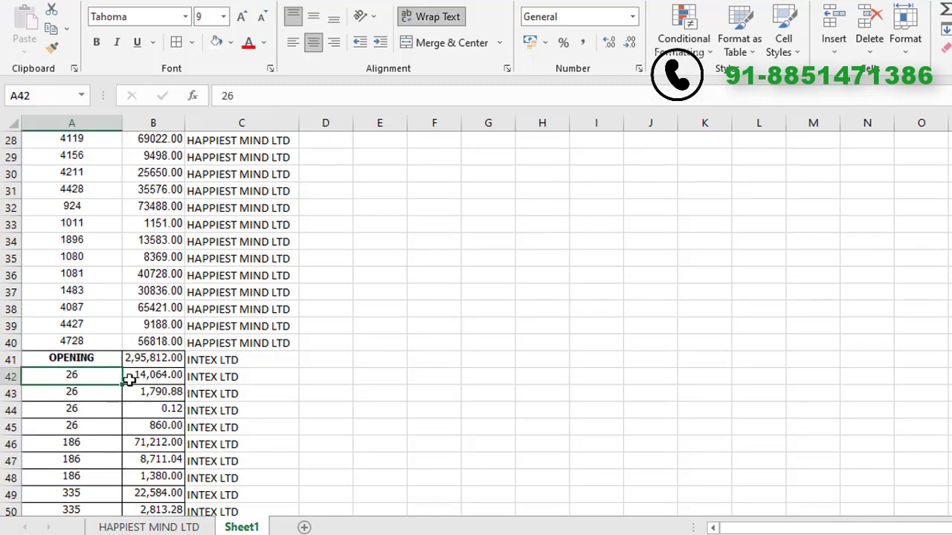
{"action": "left_click", "coordinate": [142, 380]}
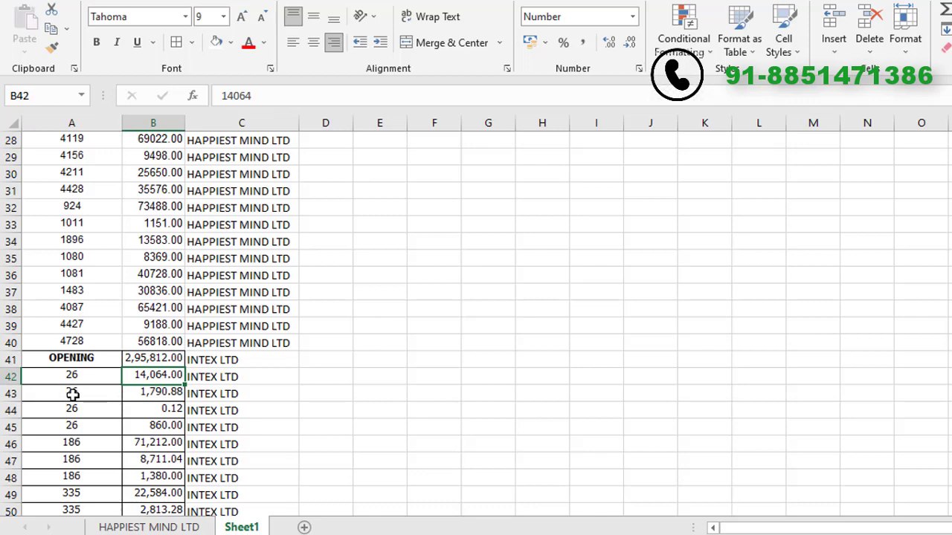
{"action": "left_click", "coordinate": [145, 394]}
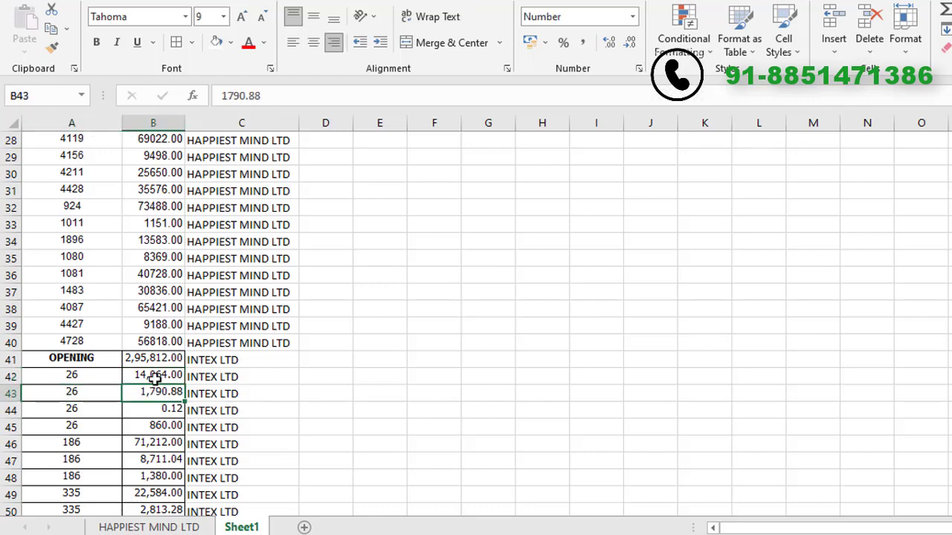
{"action": "left_click", "coordinate": [59, 378]}
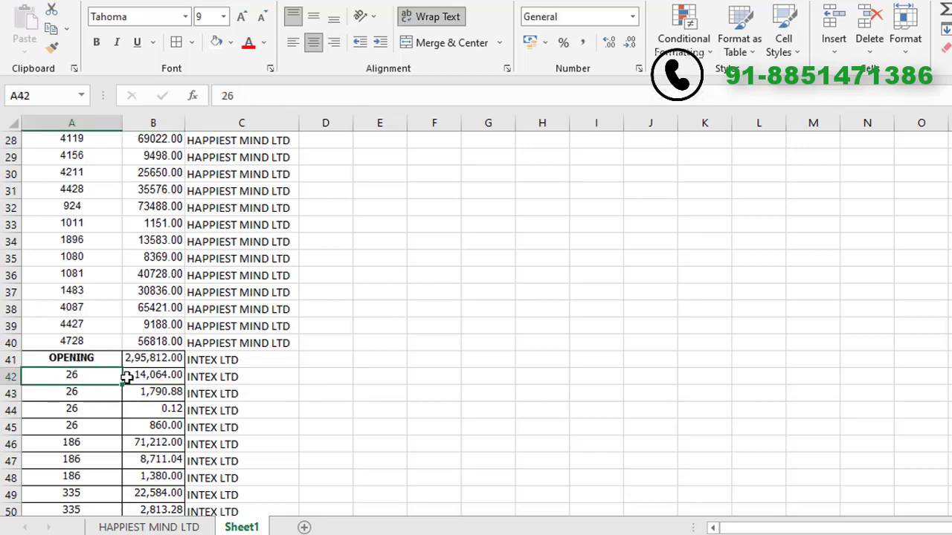
{"action": "left_click_drag", "start_coordinate": [142, 375], "coordinate": [144, 402]}
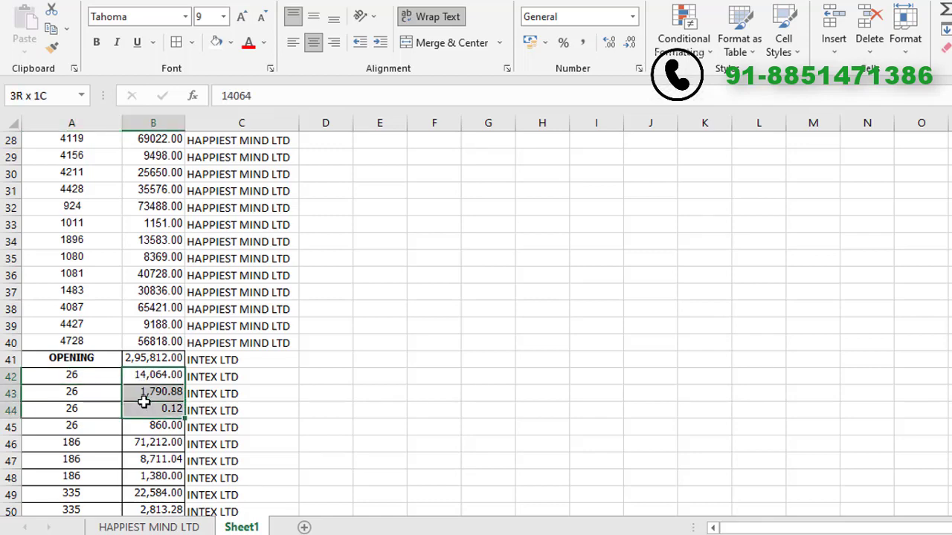
{"action": "scroll", "coordinate": [410, 446], "scroll_direction": "up", "scroll_amount": 2}
{"action": "scroll", "coordinate": [412, 444], "scroll_direction": "up", "scroll_amount": 6}
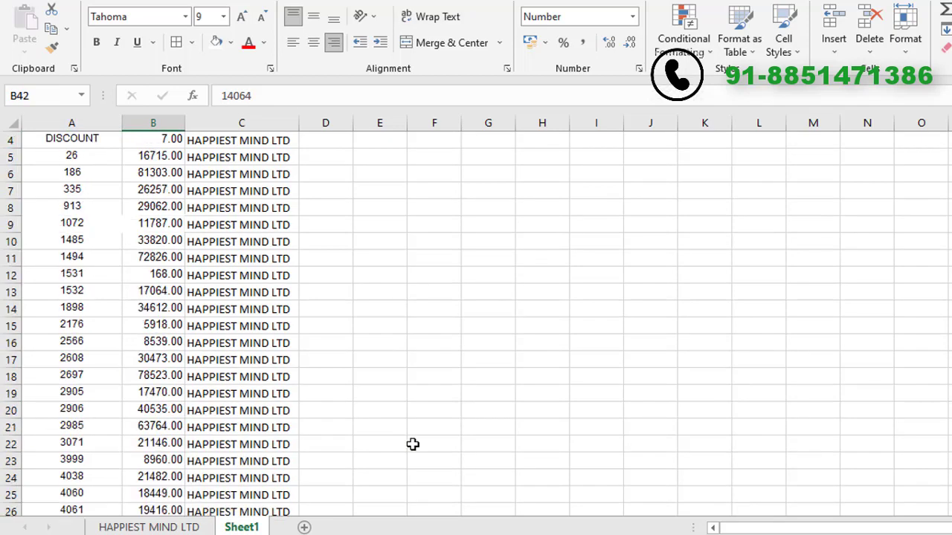
{"action": "scroll", "coordinate": [412, 444], "scroll_direction": "up", "scroll_amount": 1}
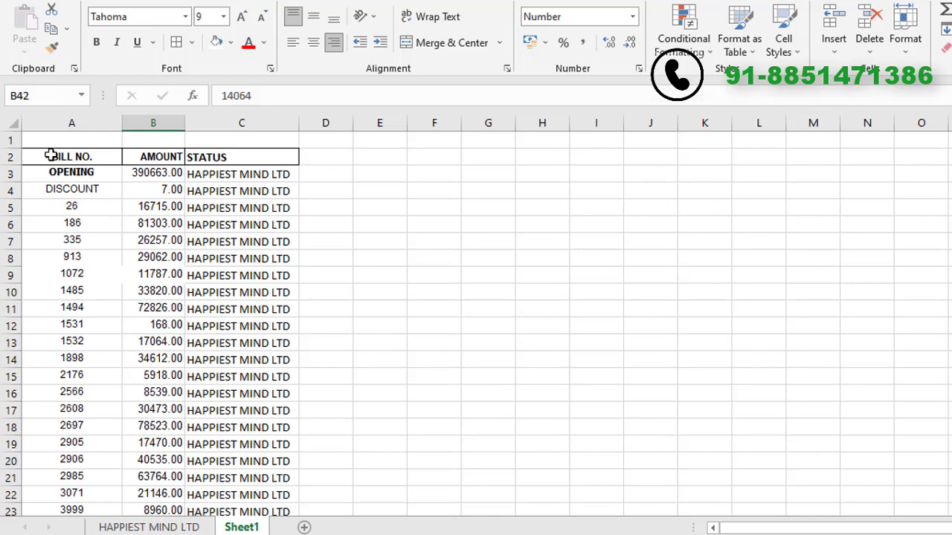
{"action": "left_click_drag", "start_coordinate": [49, 155], "coordinate": [269, 355]}
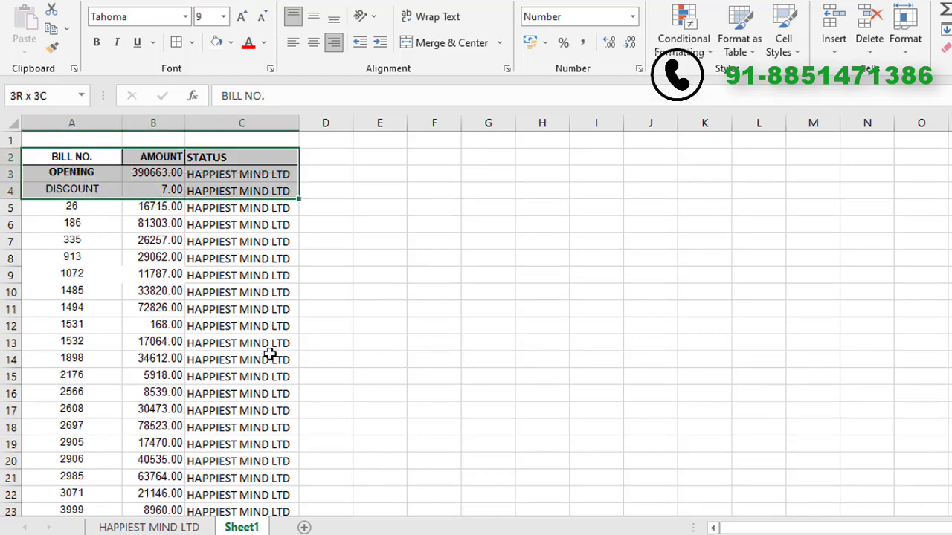
Build an empty PivotTable on a new worksheet from the bill data in A2:C117.
{"action": "left_click_drag", "start_coordinate": [269, 356], "coordinate": [297, 513]}
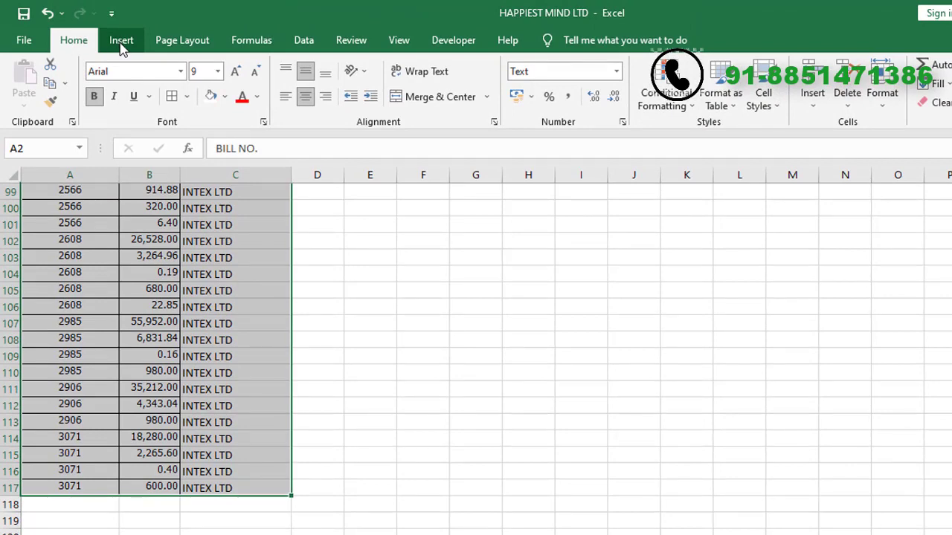
{"action": "left_click", "coordinate": [120, 44]}
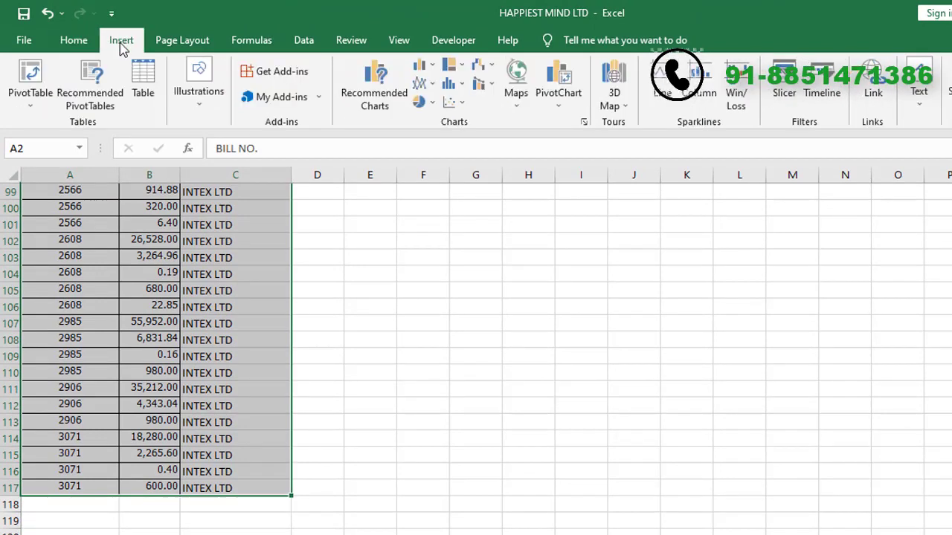
{"action": "left_click", "coordinate": [31, 74]}
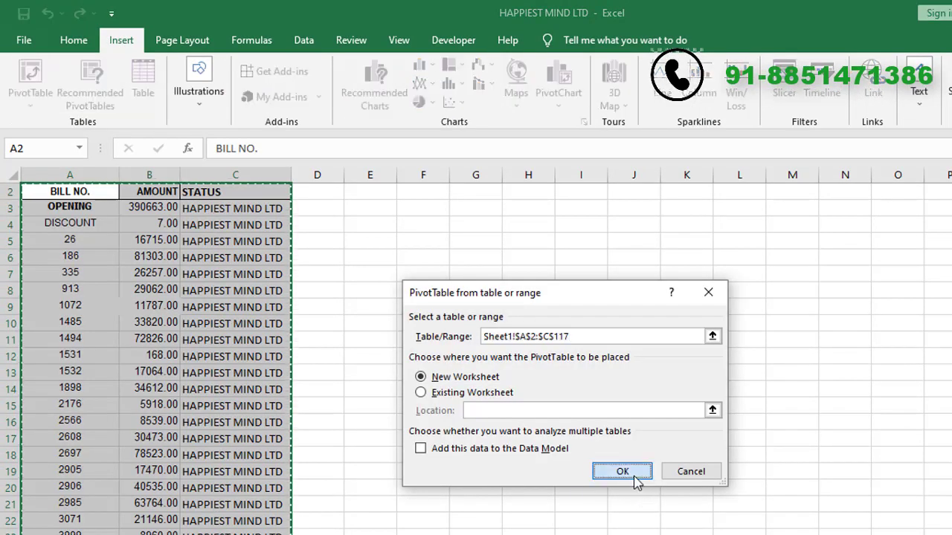
{"action": "left_click", "coordinate": [636, 480]}
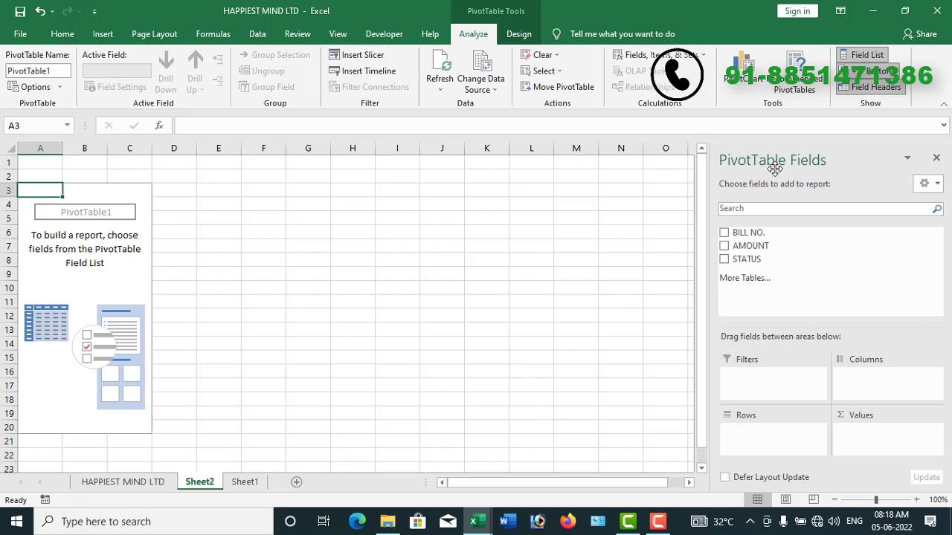
Put BILL NO. in rows, sum of AMOUNT in values, and STATUS in columns.
{"action": "left_click", "coordinate": [725, 234]}
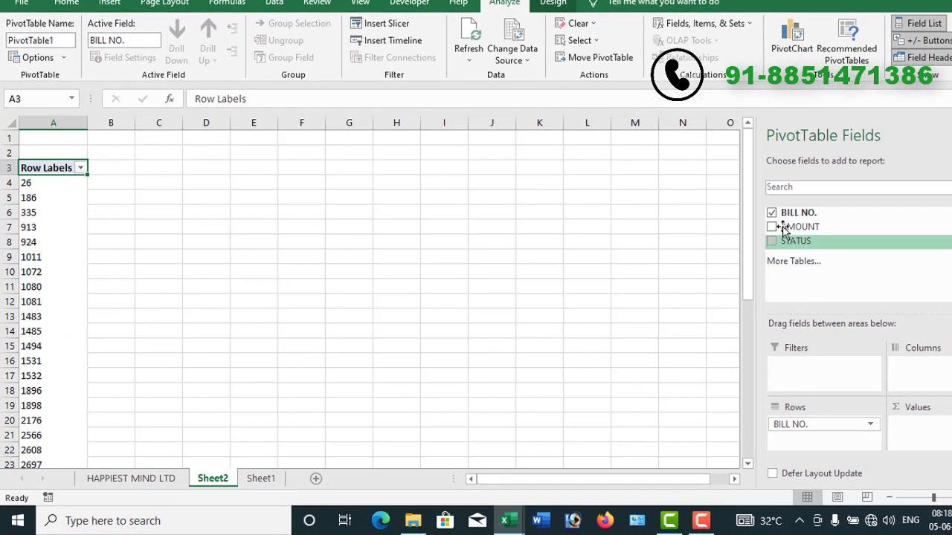
{"action": "left_click", "coordinate": [772, 230]}
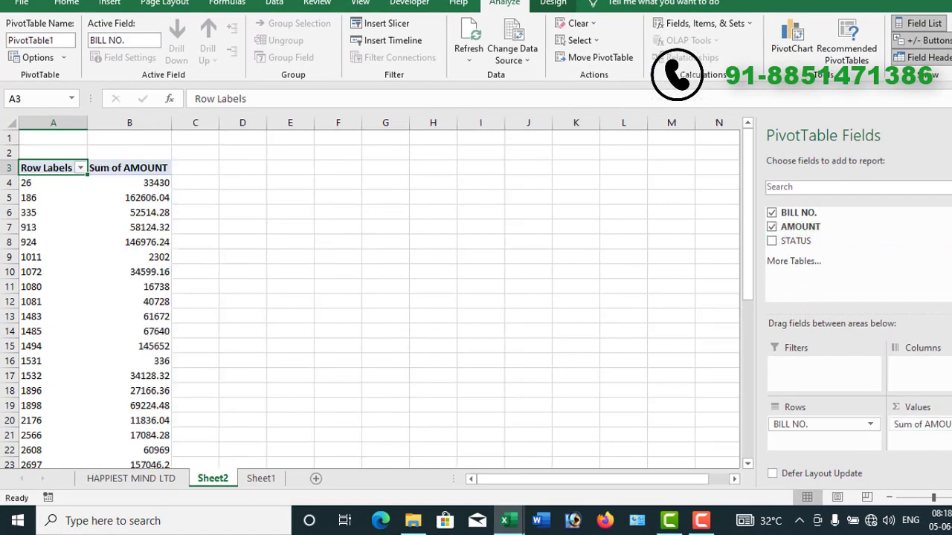
{"action": "left_click", "coordinate": [772, 243]}
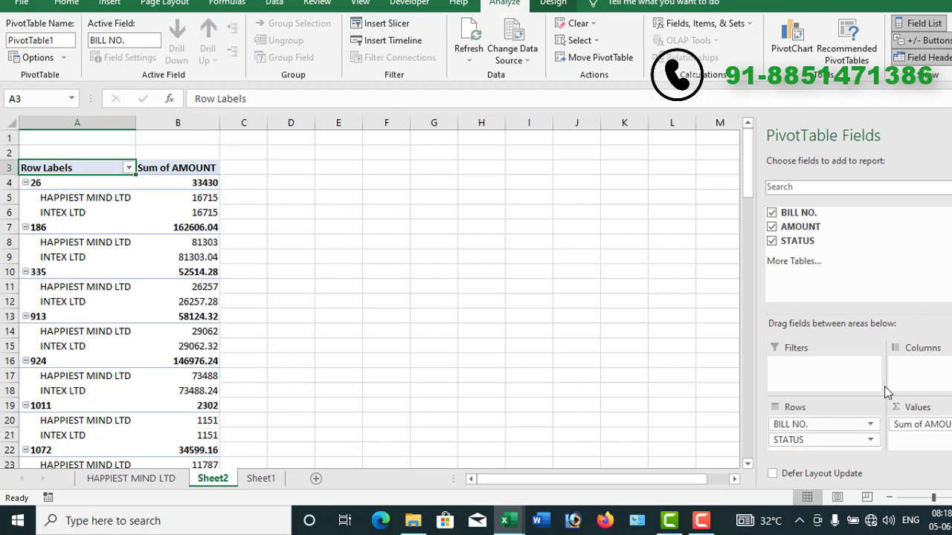
{"action": "left_click_drag", "start_coordinate": [809, 444], "coordinate": [915, 376]}
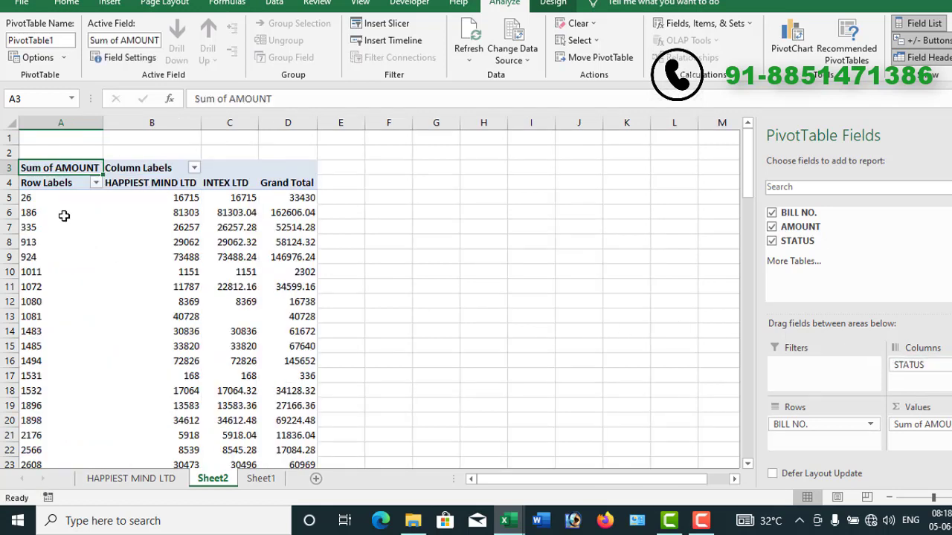
Inspect bill 26's HAPPIEST MIND LTD, INTEX LTD and Grand Total amounts in the pivot.
{"action": "left_click", "coordinate": [36, 199]}
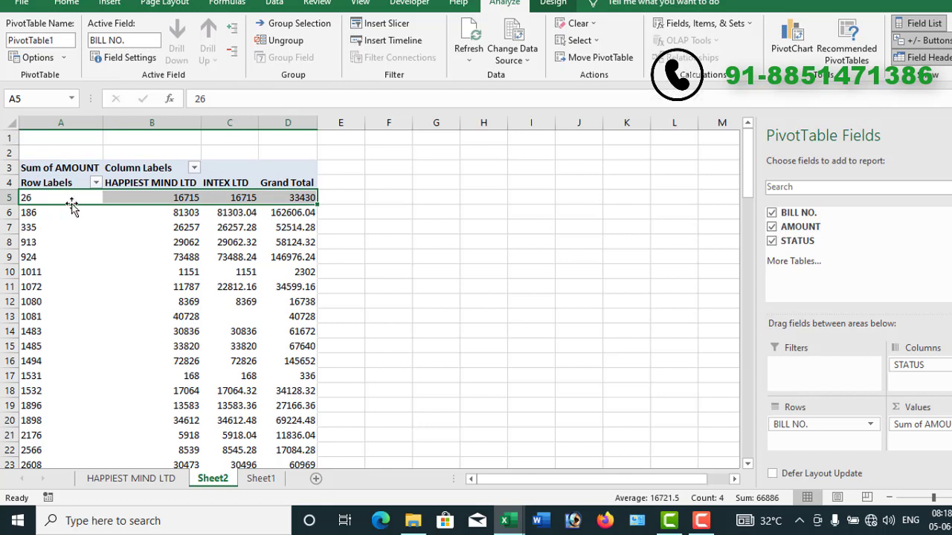
{"action": "left_click", "coordinate": [170, 195]}
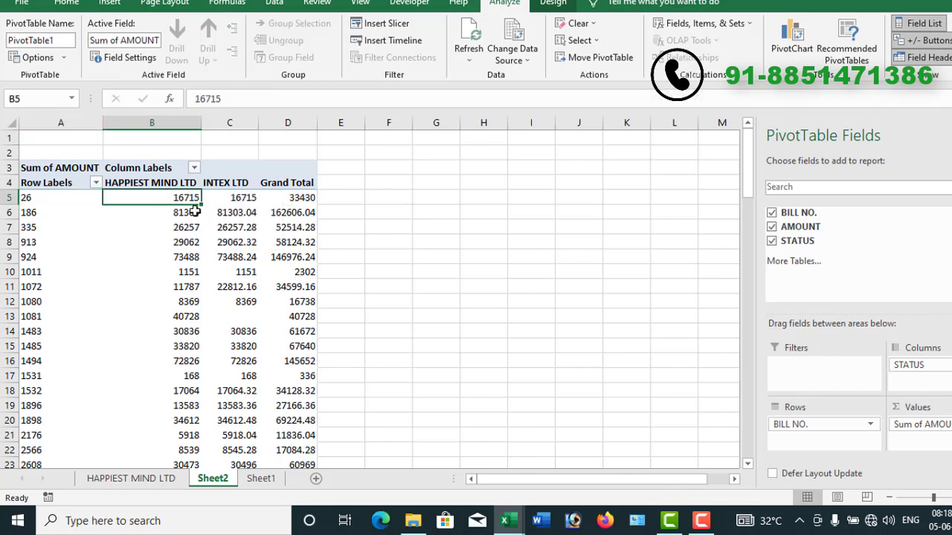
{"action": "left_click", "coordinate": [247, 197]}
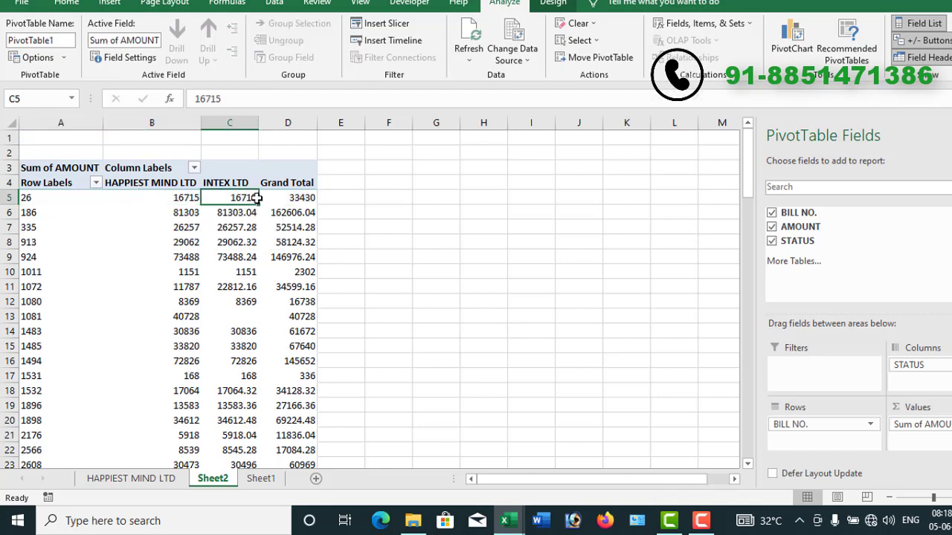
{"action": "left_click", "coordinate": [301, 199]}
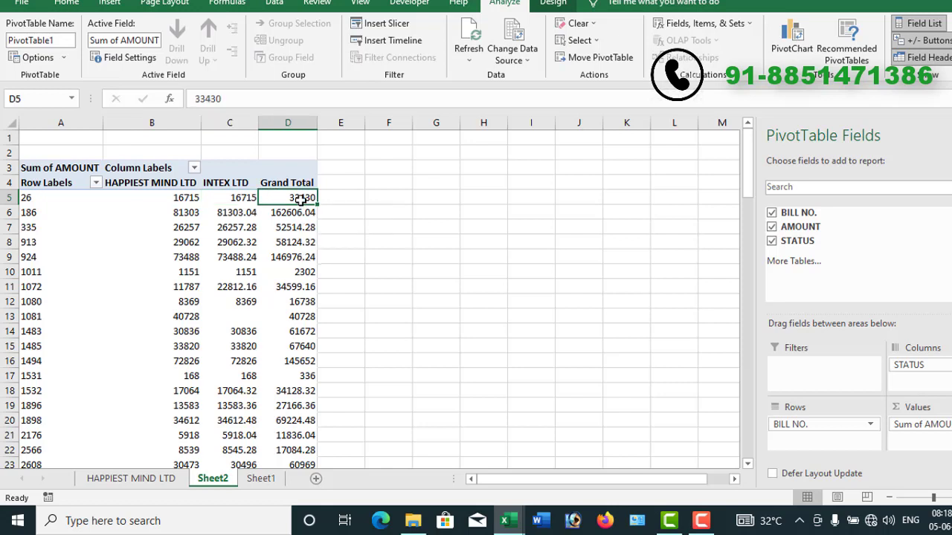
Hide the pivot's Grand Total column D.
{"action": "left_click", "coordinate": [293, 121]}
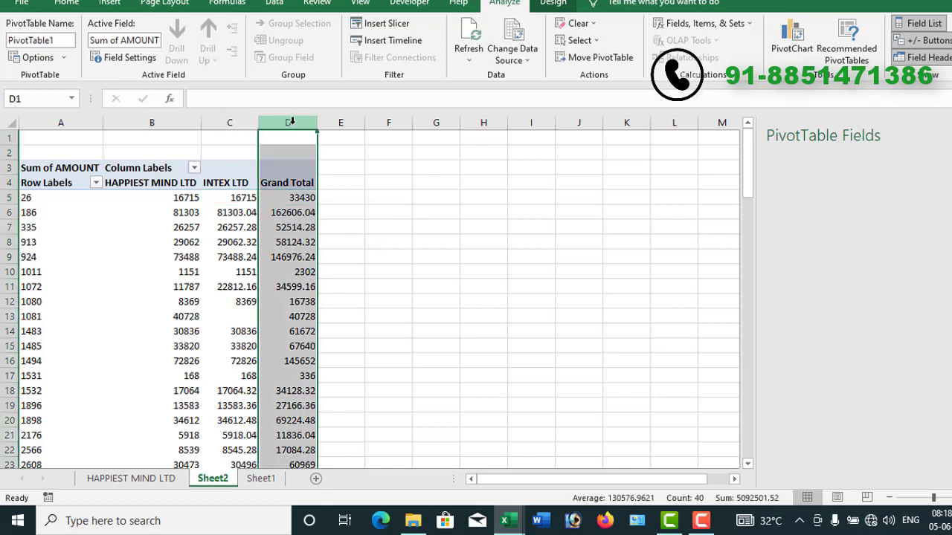
{"action": "right_click", "coordinate": [287, 199]}
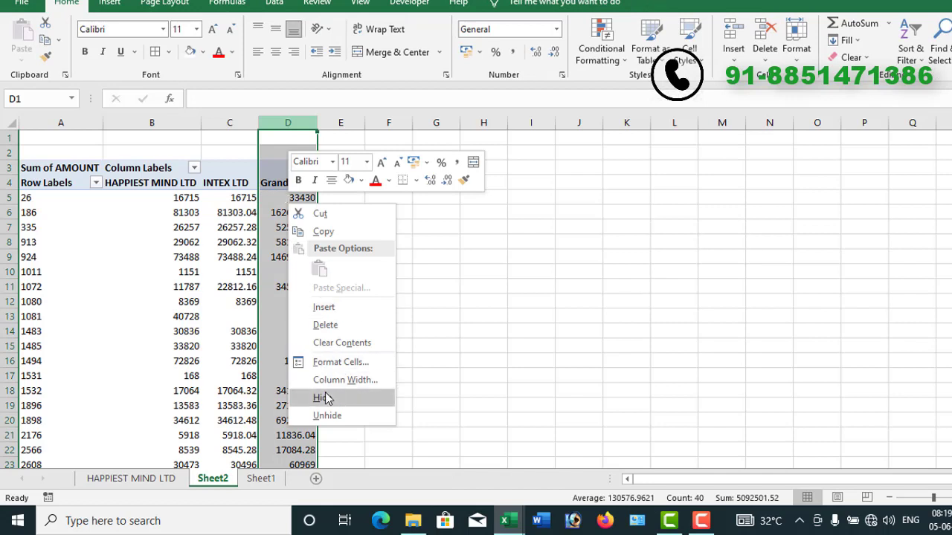
{"action": "left_click", "coordinate": [325, 397]}
{"action": "left_click", "coordinate": [262, 212]}
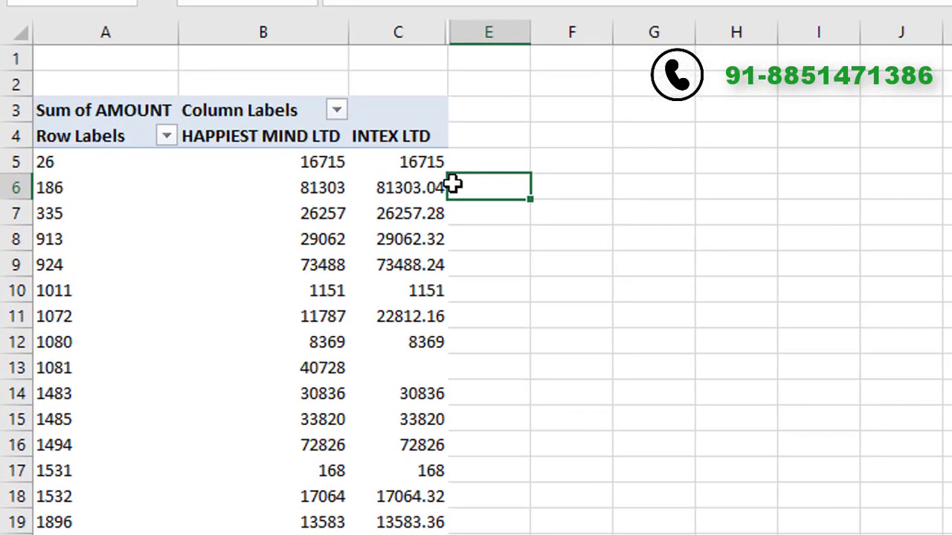
Review bill 26's HAPPIEST MIND LTD and INTEX LTD amounts in its pivot row.
{"action": "left_click", "coordinate": [284, 165]}
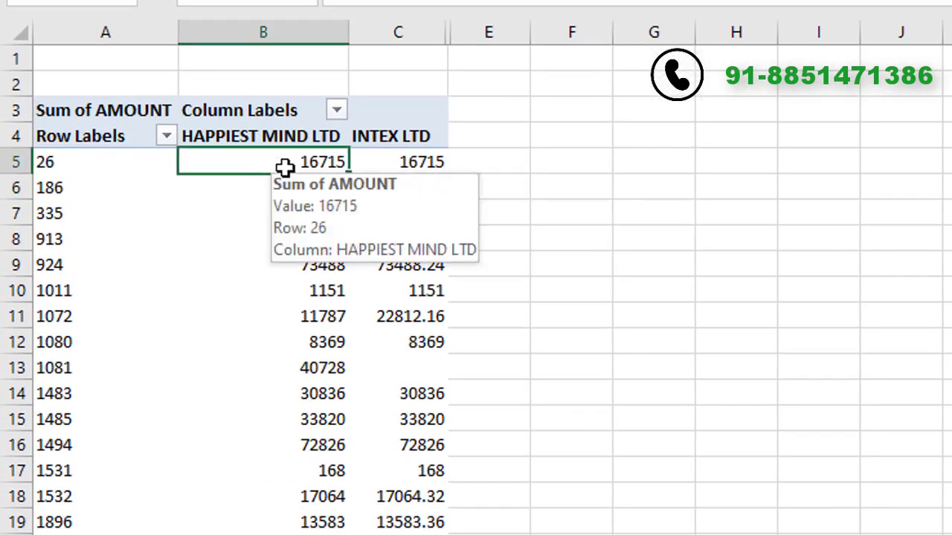
{"action": "left_click", "coordinate": [414, 164]}
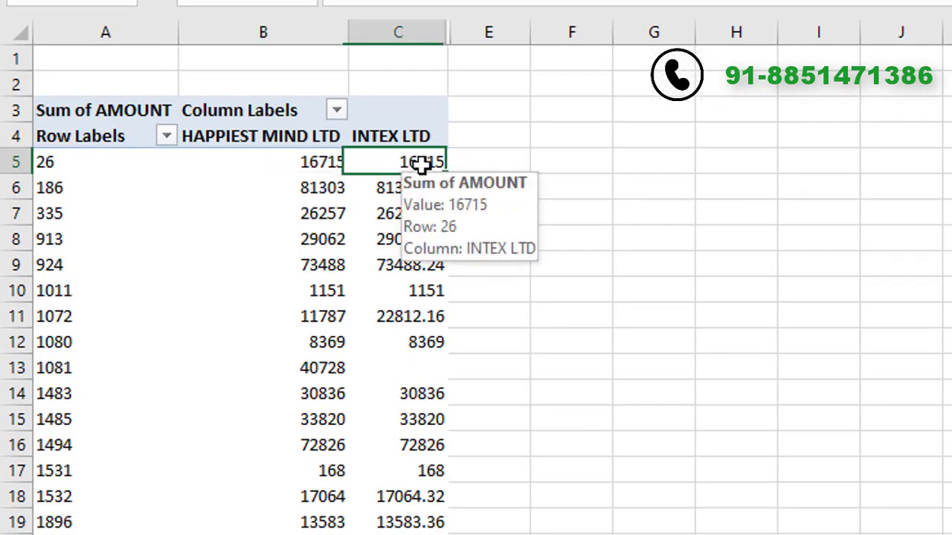
{"action": "left_click", "coordinate": [41, 155]}
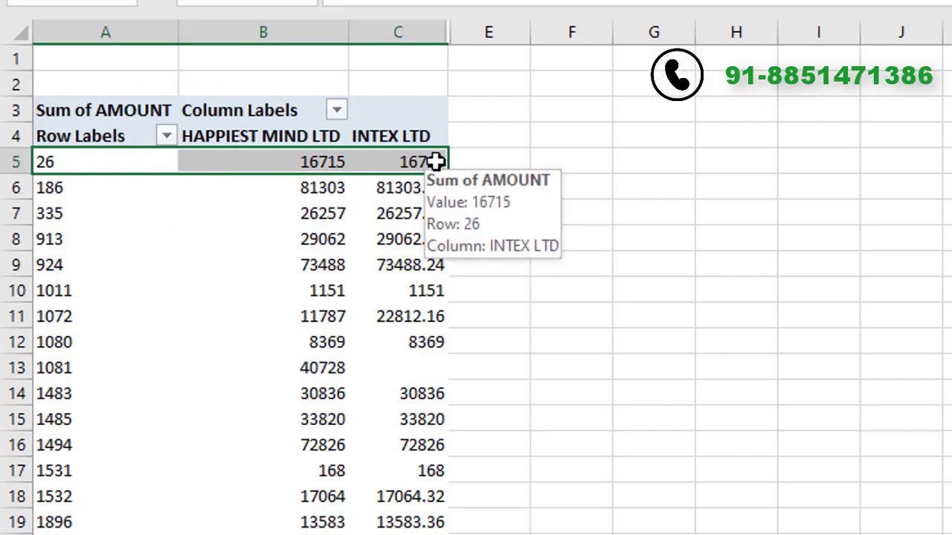
{"action": "left_click", "coordinate": [435, 161]}
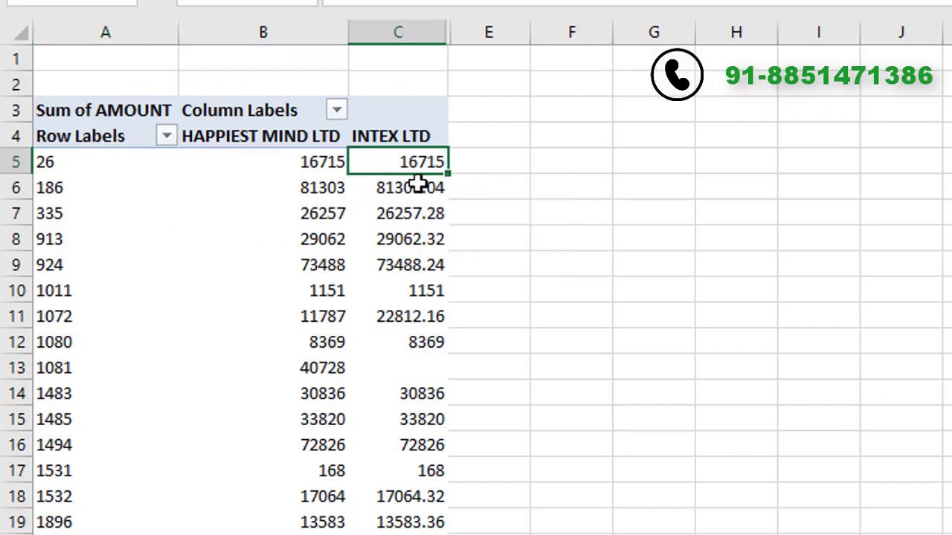
Enter the heading DIFF in cell E4.
{"action": "left_click", "coordinate": [507, 137]}
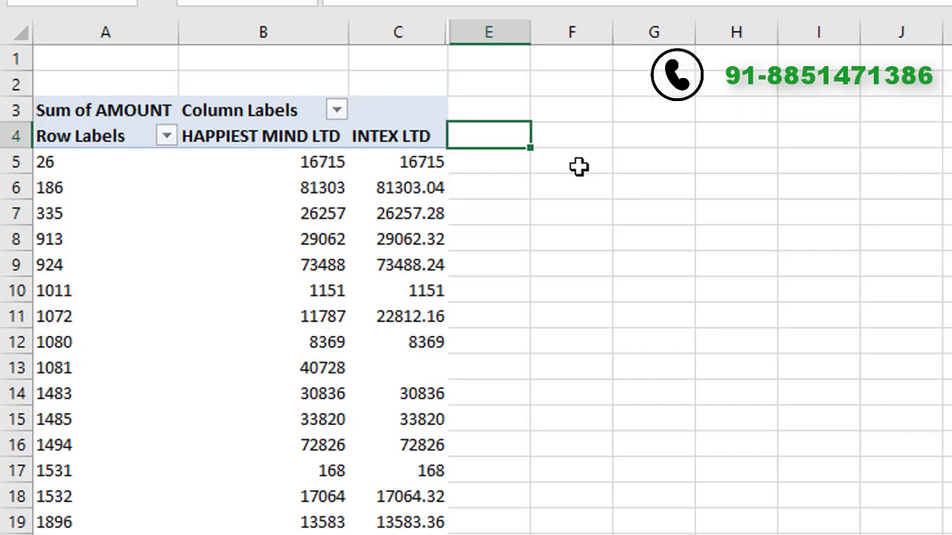
{"action": "type", "text": "DIFF"}
{"action": "key", "text": "Return"}
{"action": "type", "text": "="}
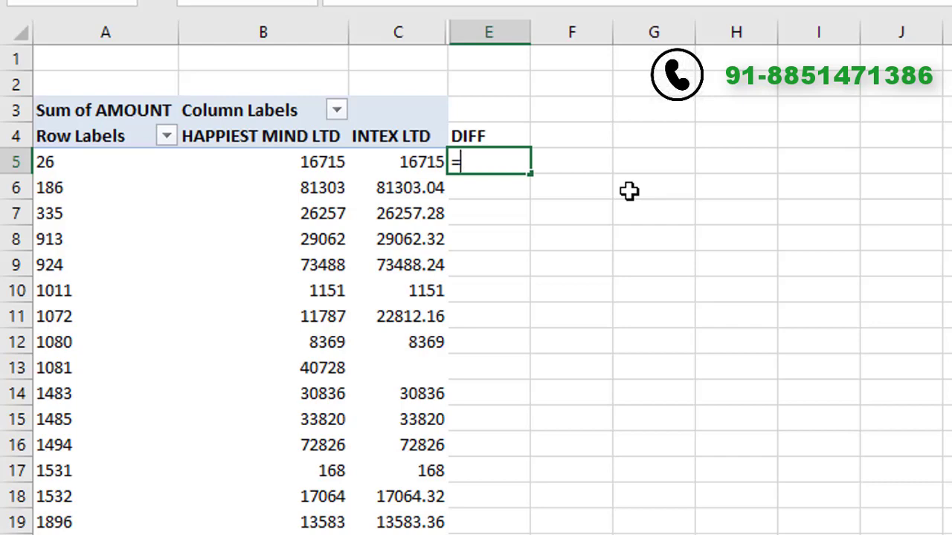
Enter =B5-C5 in E5 with typed references instead of GETPIVOTDATA, giving 0.
{"action": "left_click", "coordinate": [312, 164]}
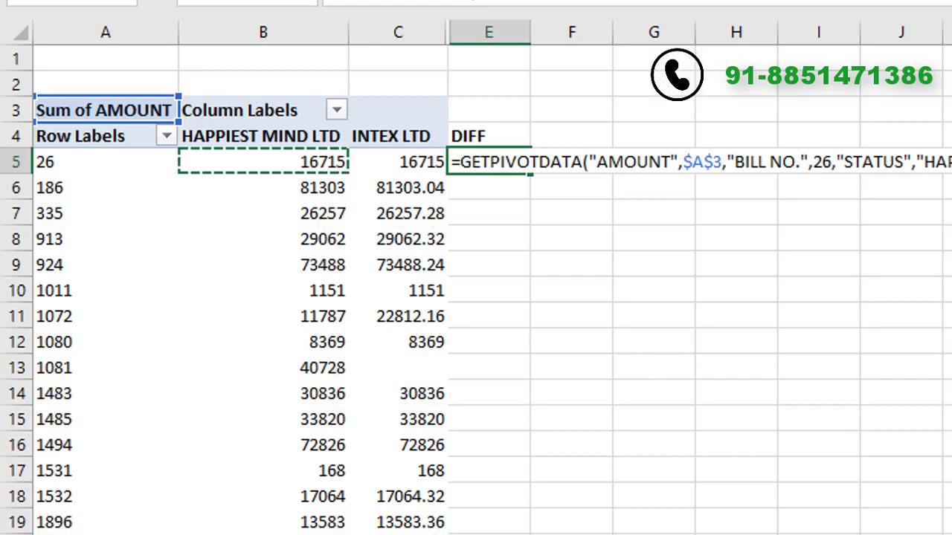
{"action": "key", "text": "Escape"}
{"action": "type", "text": "="}
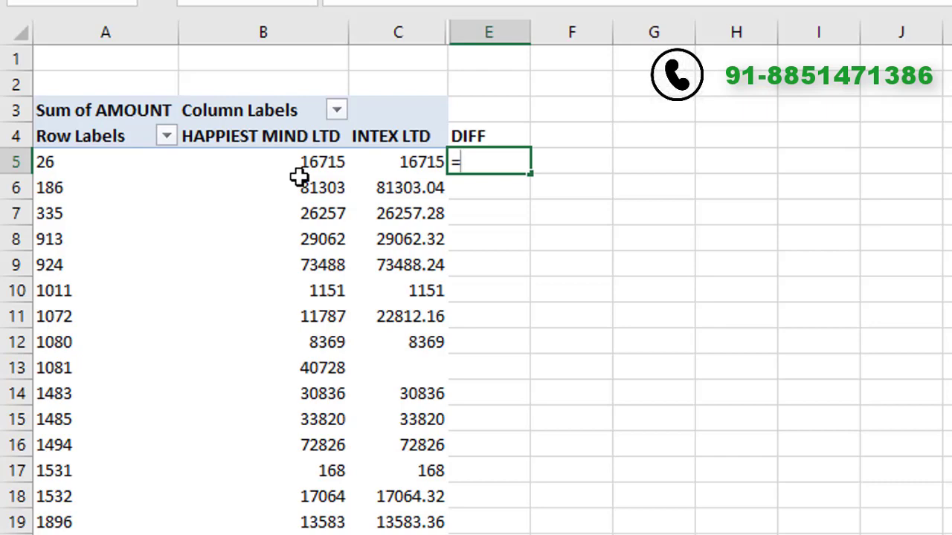
{"action": "type", "text": "B5-"}
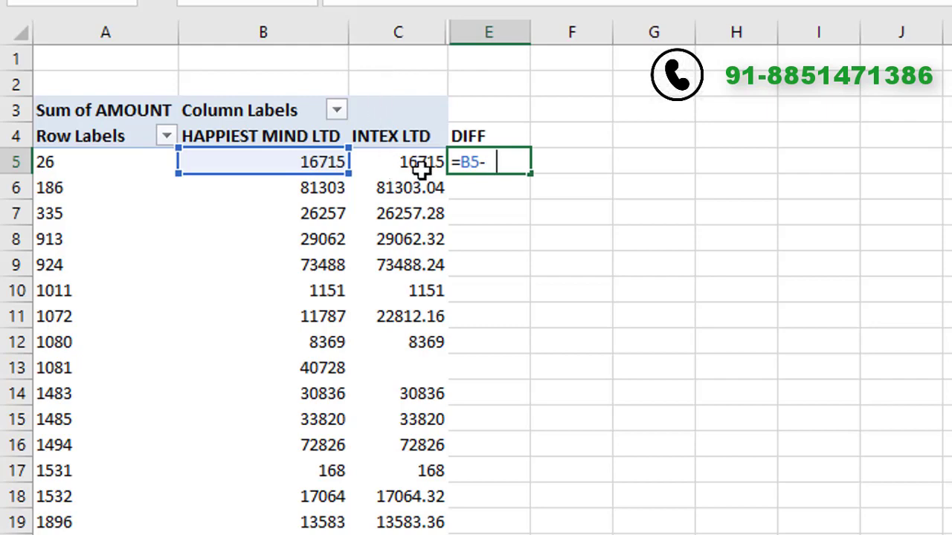
{"action": "type", "text": "C5"}
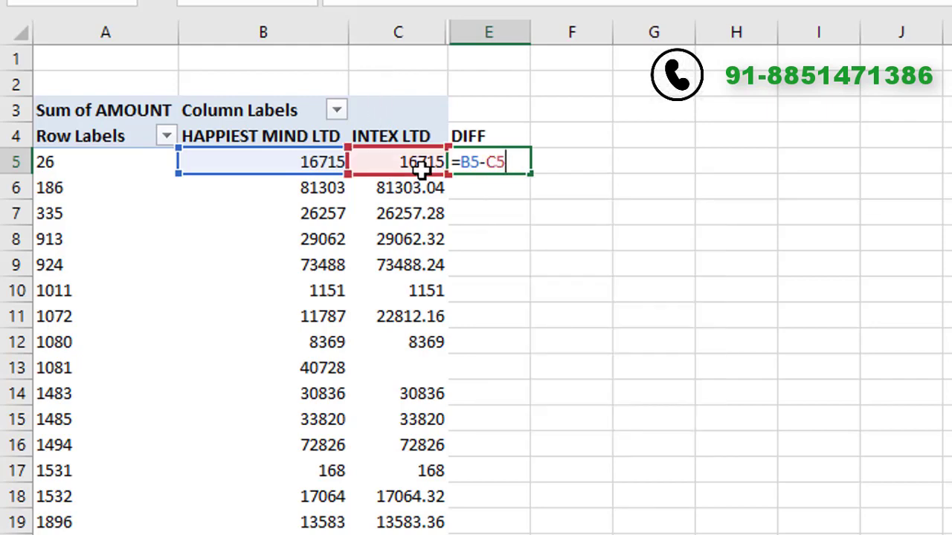
{"action": "key", "text": "Return"}
Fill the E5 DIFF formula down to the last pivot row.
{"action": "left_click", "coordinate": [480, 166]}
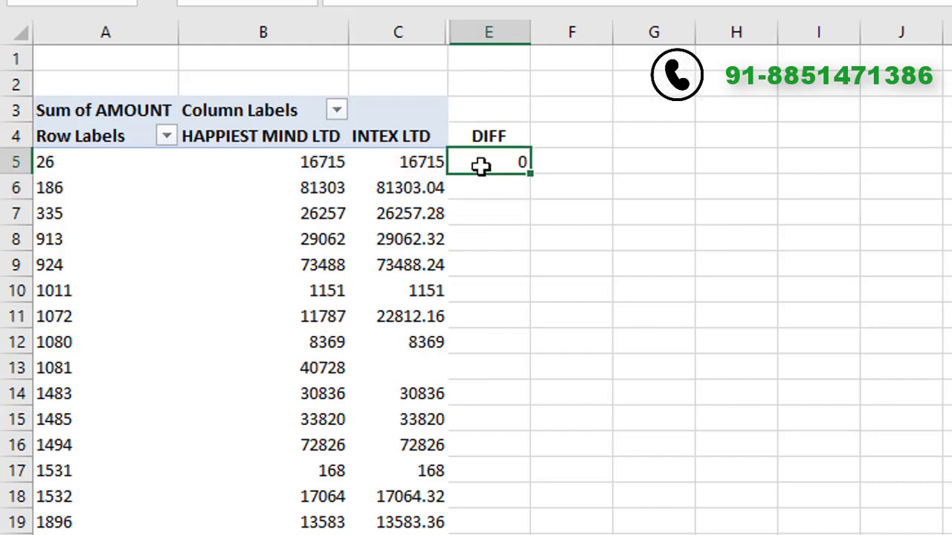
{"action": "mouse_move", "coordinate": [481, 166]}
{"action": "left_mouse_down"}
{"action": "mouse_move", "coordinate": [489, 534]}
{"action": "mouse_move", "coordinate": [514, 505]}
{"action": "left_mouse_up"}
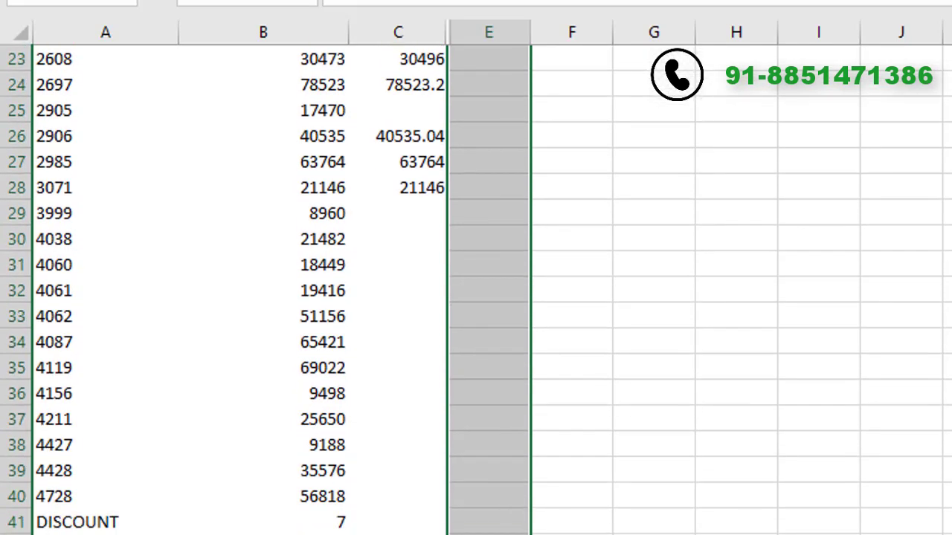
{"action": "scroll", "coordinate": [650, 389], "scroll_direction": "up", "scroll_amount": 7}
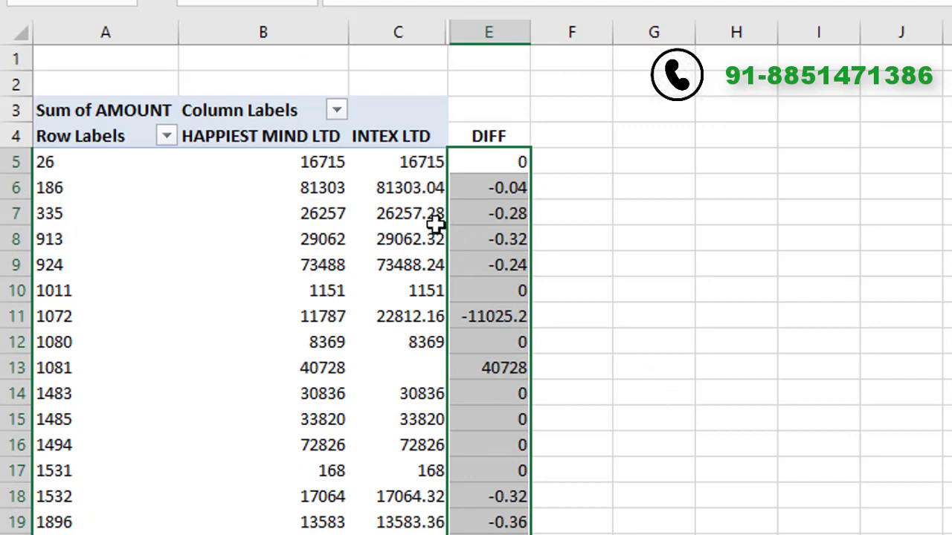
{"action": "left_click", "coordinate": [513, 192]}
{"action": "key", "text": "Down"}
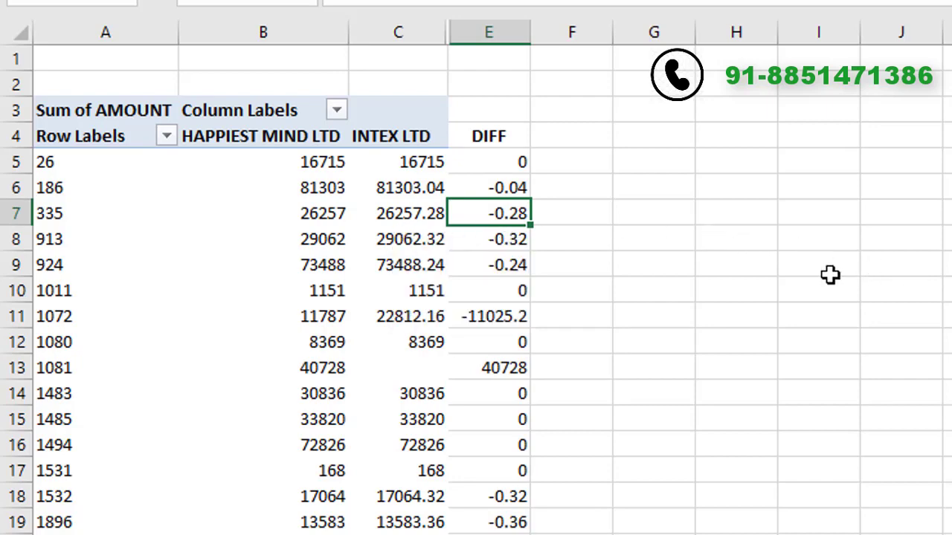
Check the mismatches for bill 335 (-0.28) and bill 1072 (-11025.2).
{"action": "left_click", "coordinate": [333, 222]}
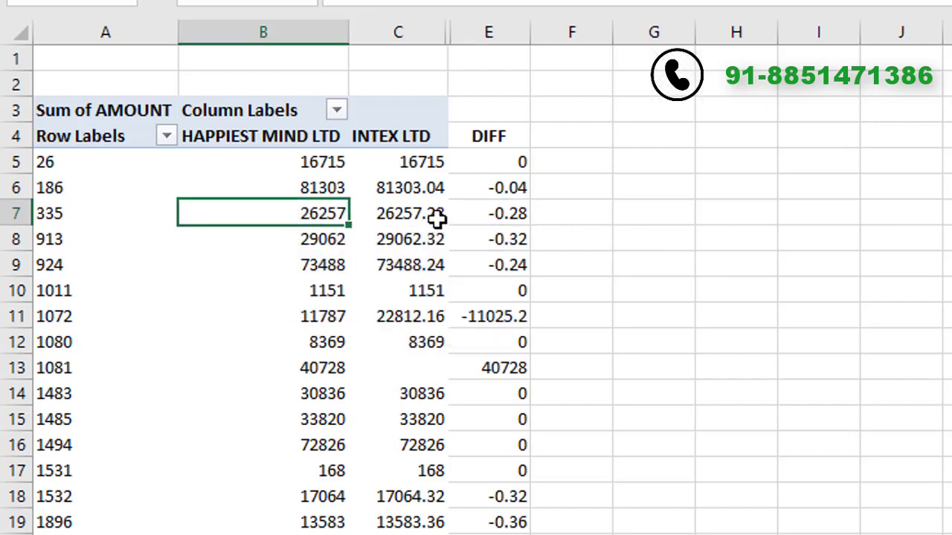
{"action": "key", "text": "Right"}
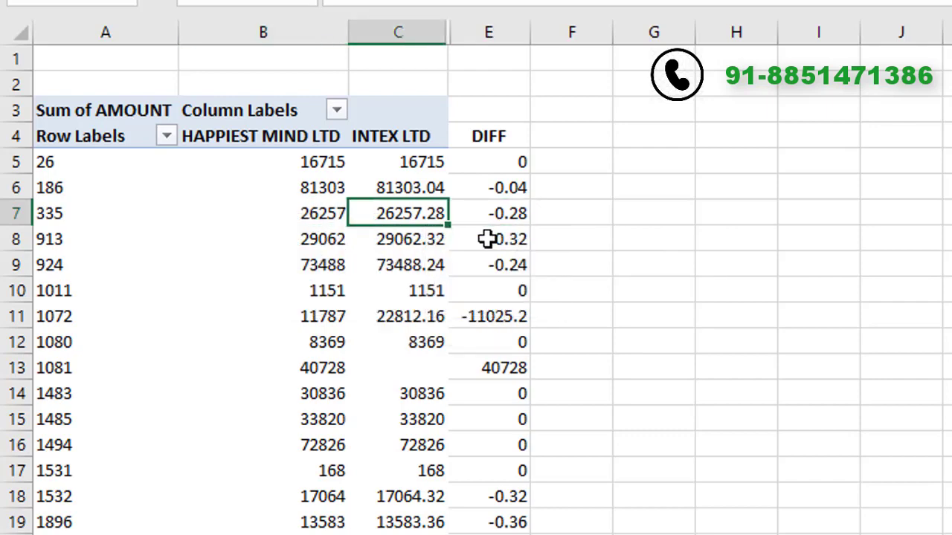
{"action": "left_click", "coordinate": [524, 217]}
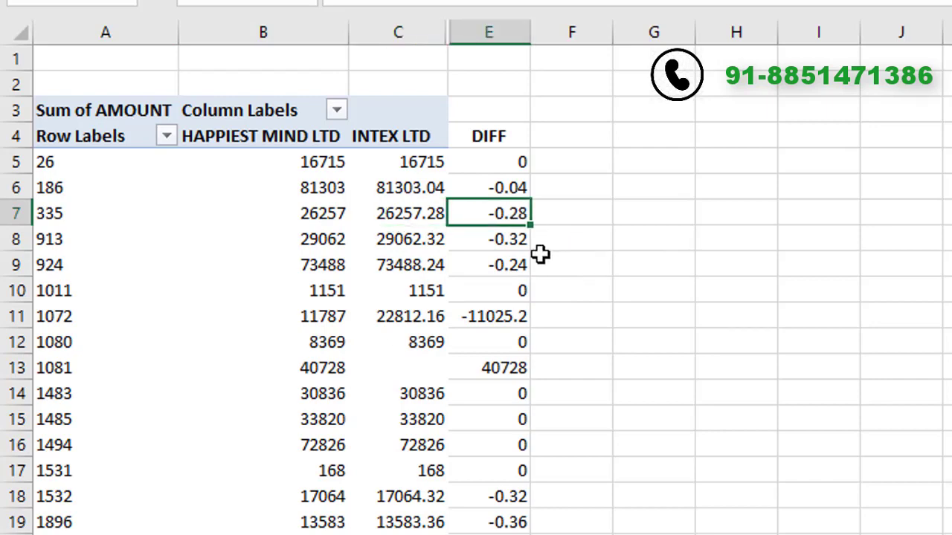
{"action": "left_click", "coordinate": [325, 325]}
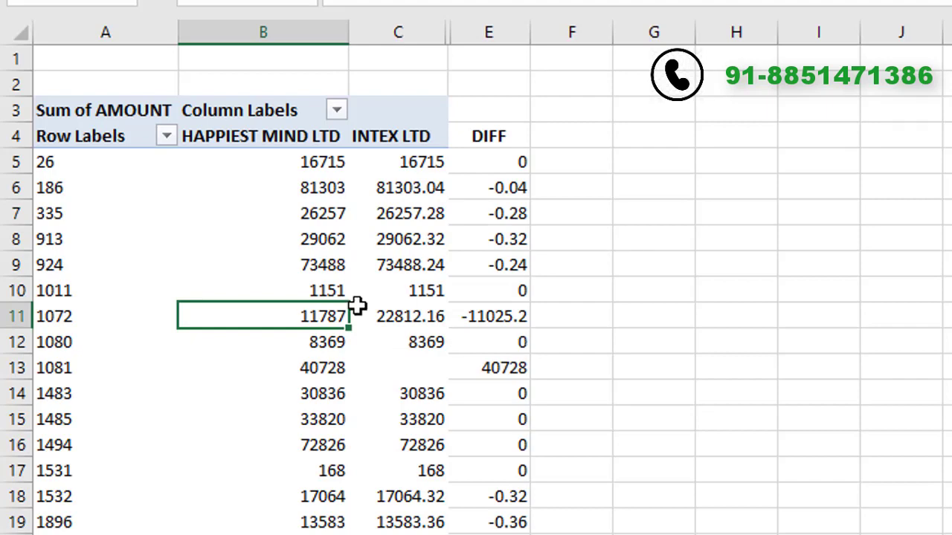
{"action": "left_click", "coordinate": [401, 317]}
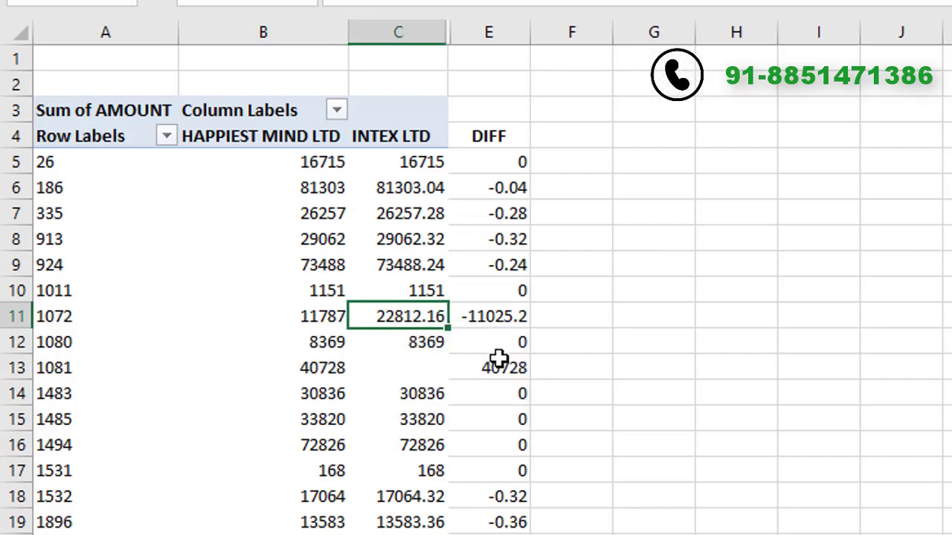
{"action": "left_click", "coordinate": [492, 319]}
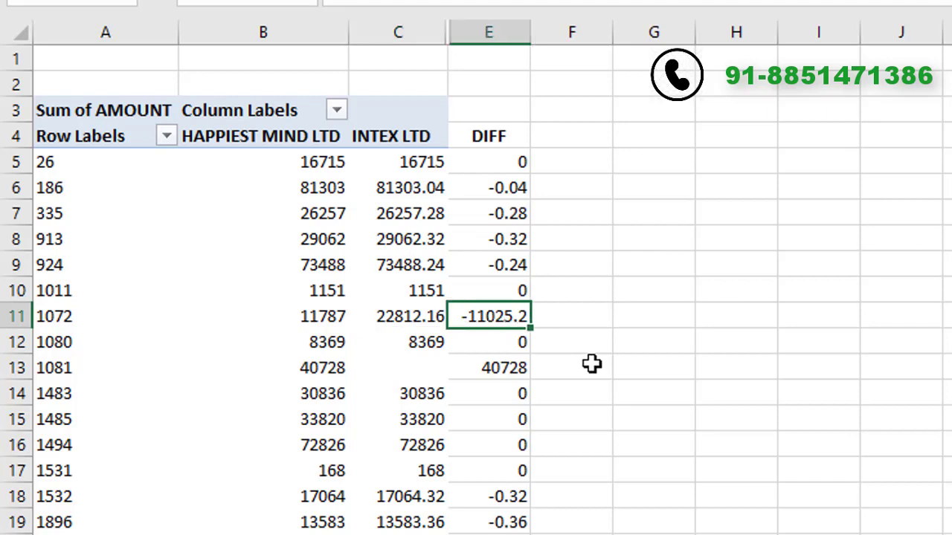
Confirm bill 1081 has no INTEX LTD amount, giving a 40728 difference.
{"action": "left_click", "coordinate": [325, 374]}
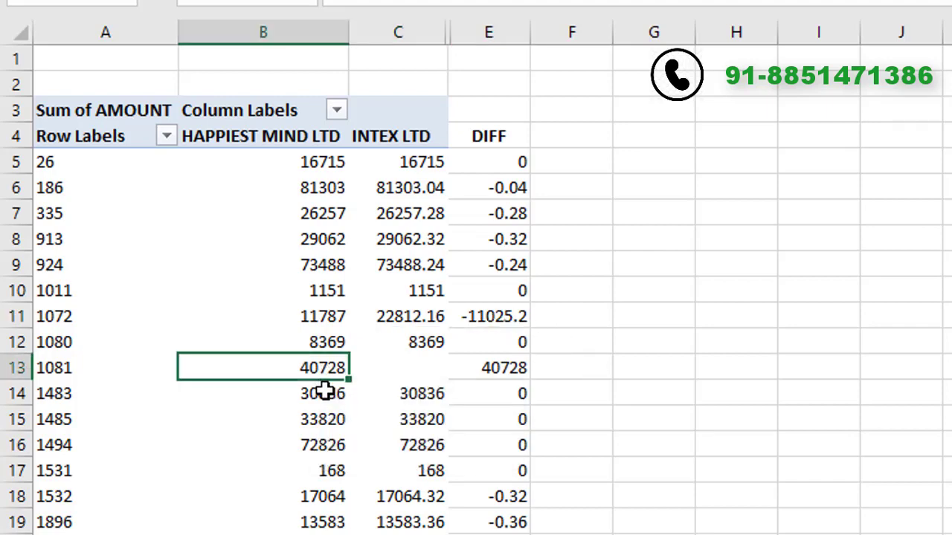
{"action": "left_click", "coordinate": [404, 366]}
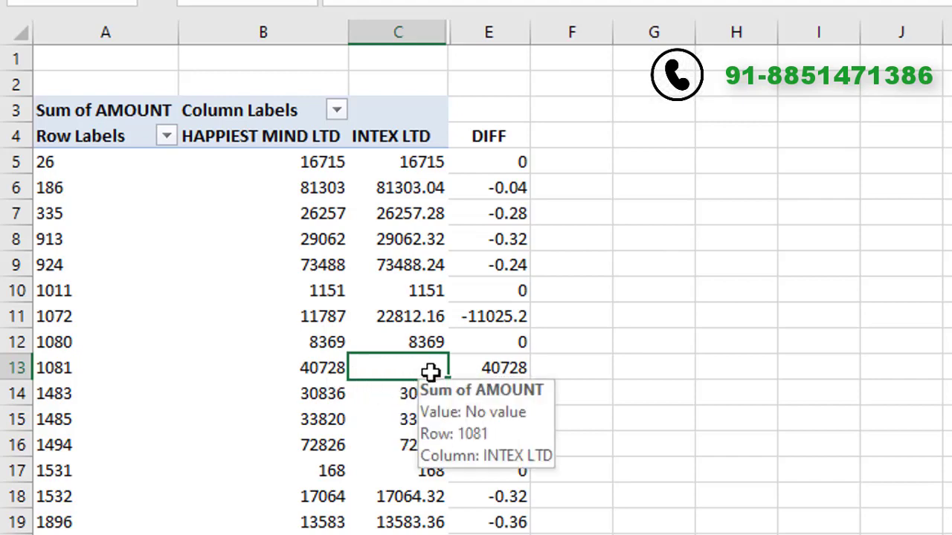
{"action": "left_click", "coordinate": [520, 376]}
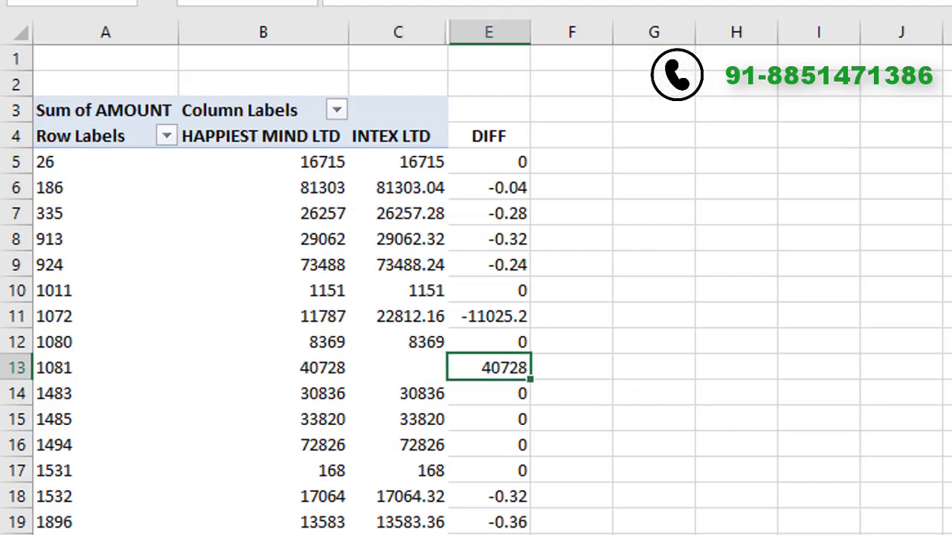
{"action": "right_click", "coordinate": [381, 534]}
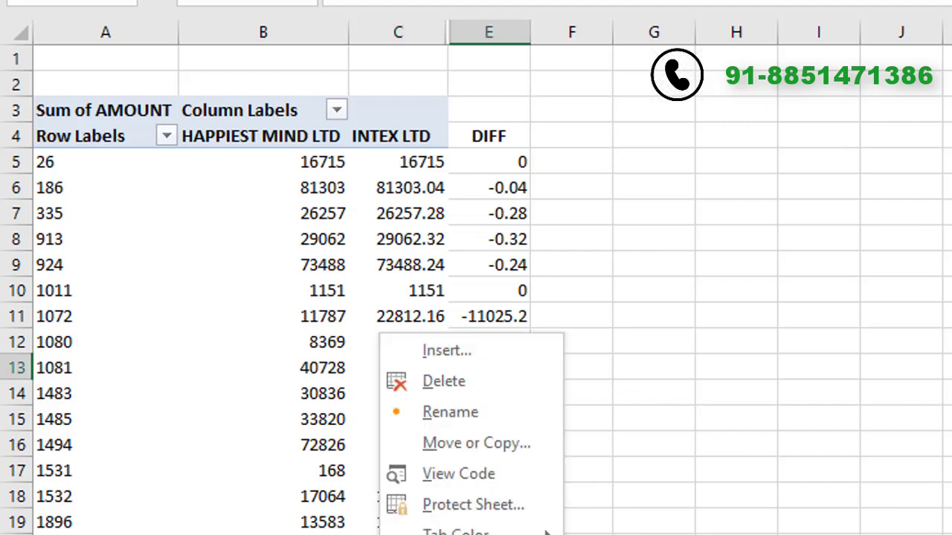
{"action": "left_click", "coordinate": [572, 265]}
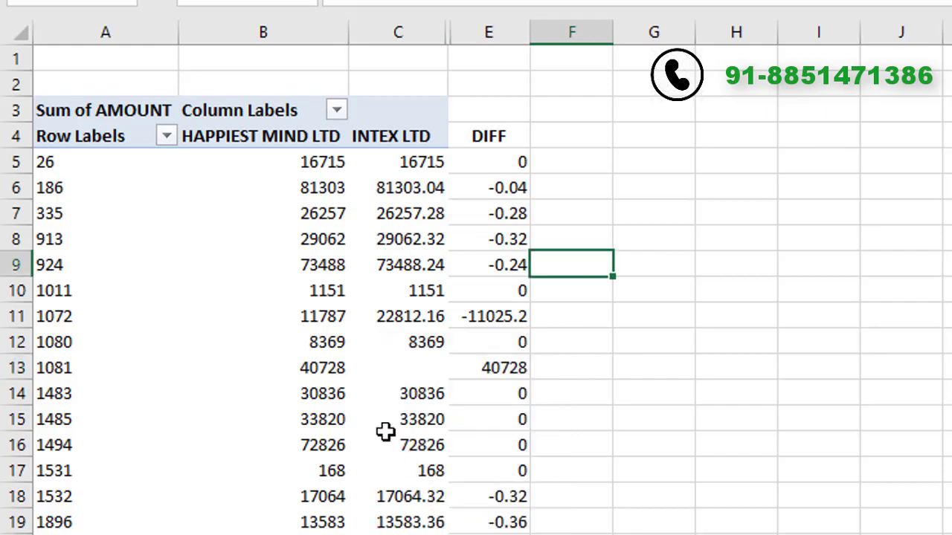
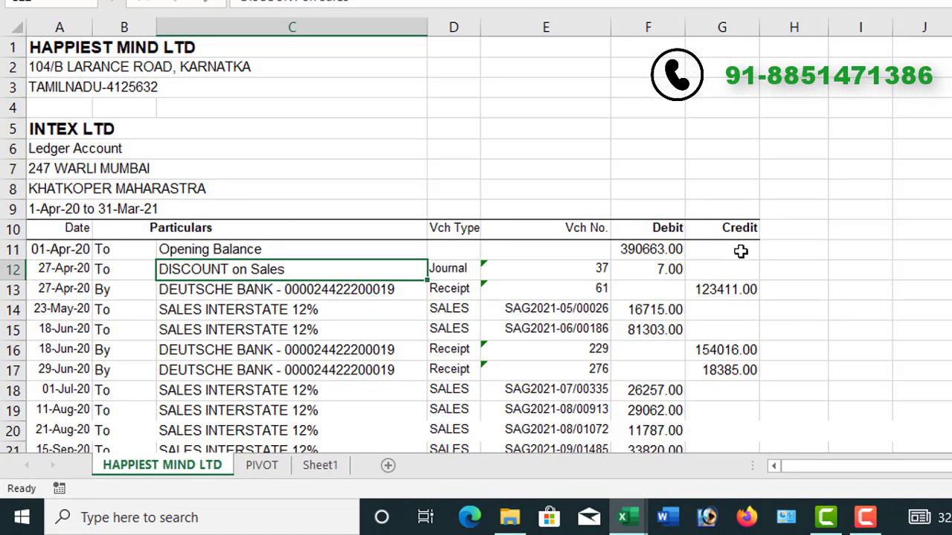
Copy the ledger's Credit amounts in G11:G46.
{"action": "left_click", "coordinate": [741, 251]}
{"action": "left_click_drag", "start_coordinate": [740, 251], "coordinate": [741, 479]}
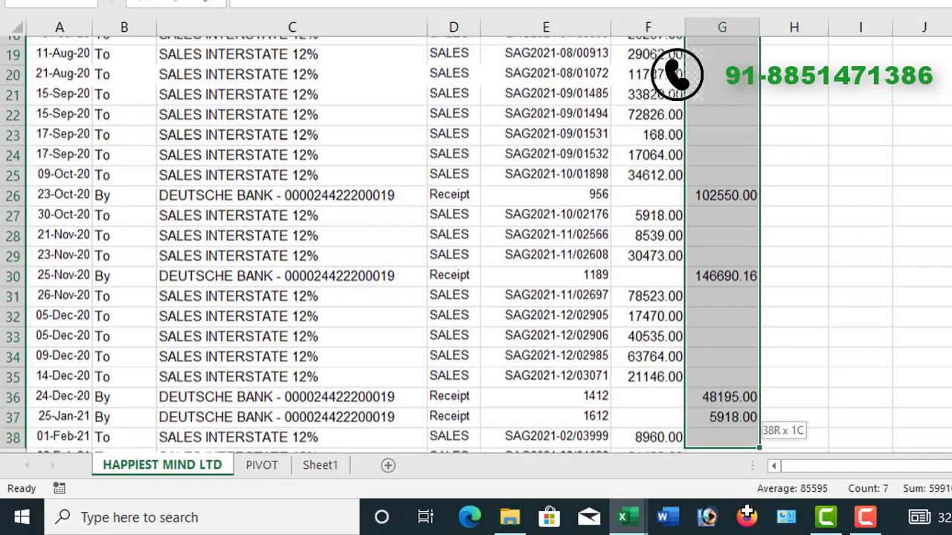
{"action": "mouse_move", "coordinate": [742, 479]}
{"action": "left_mouse_down"}
{"action": "mouse_move", "coordinate": [751, 421]}
{"action": "mouse_move", "coordinate": [733, 357]}
{"action": "left_mouse_up"}
{"action": "key", "text": "ctrl+c"}
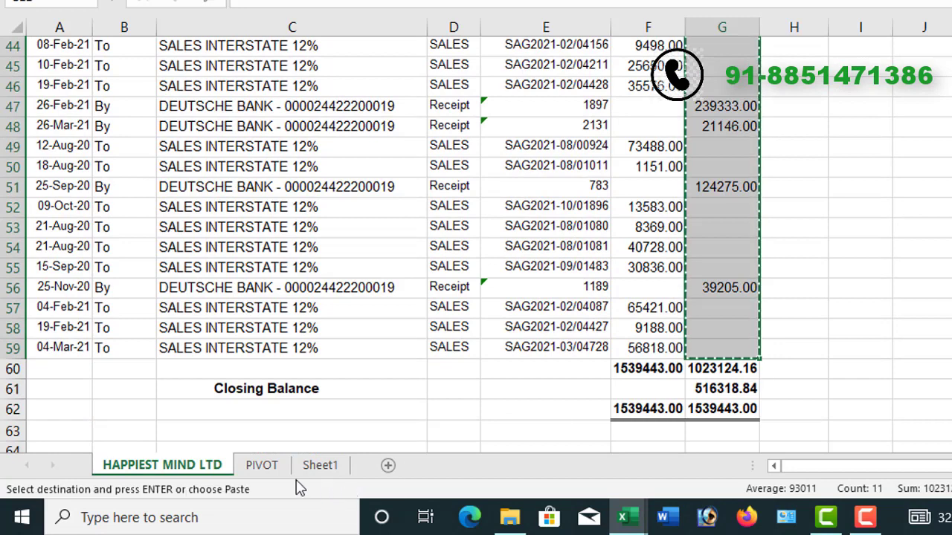
Paste the Credit amounts into column A of a new Sheet3 and widen the column.
{"action": "left_click", "coordinate": [389, 466]}
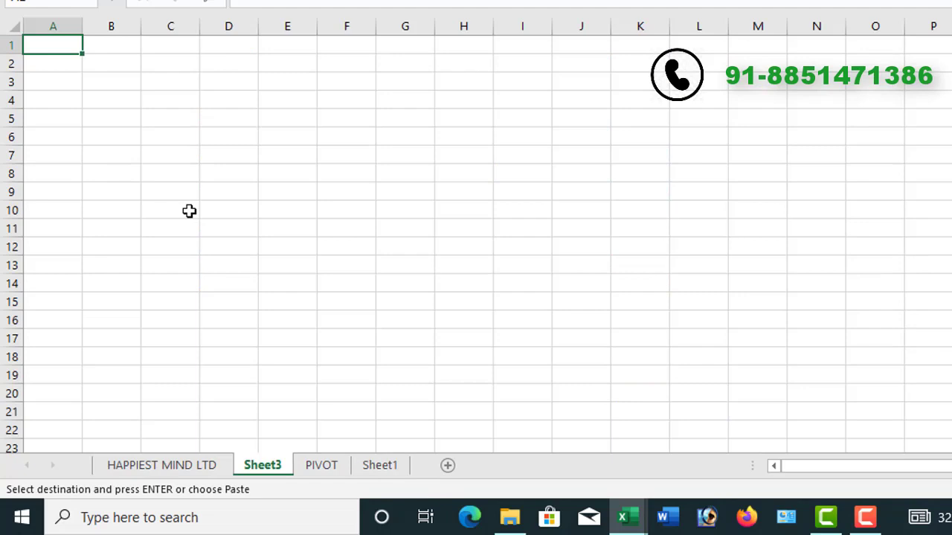
{"action": "key", "text": "ctrl+space"}
{"action": "key", "text": "ctrl+v"}
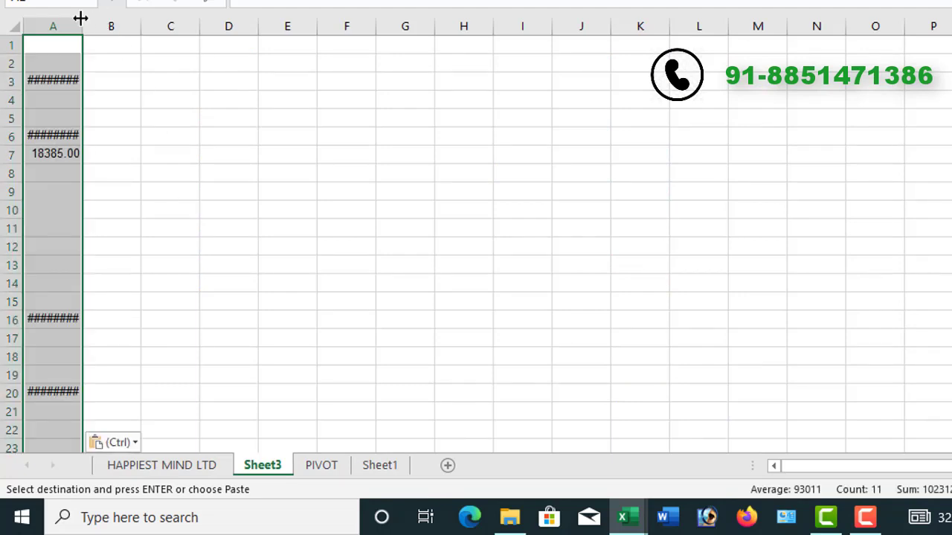
{"action": "left_click_drag", "start_coordinate": [76, 26], "coordinate": [112, 29]}
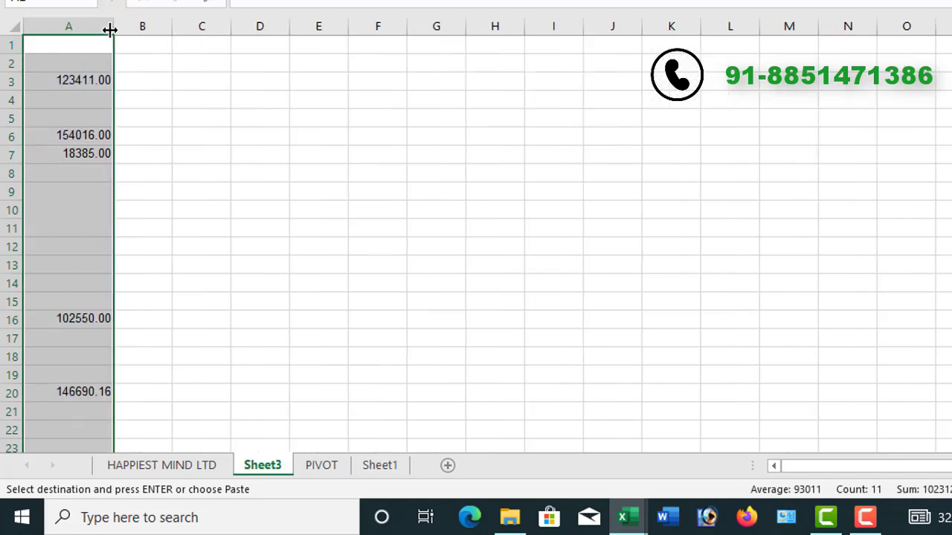
{"action": "left_click", "coordinate": [69, 50]}
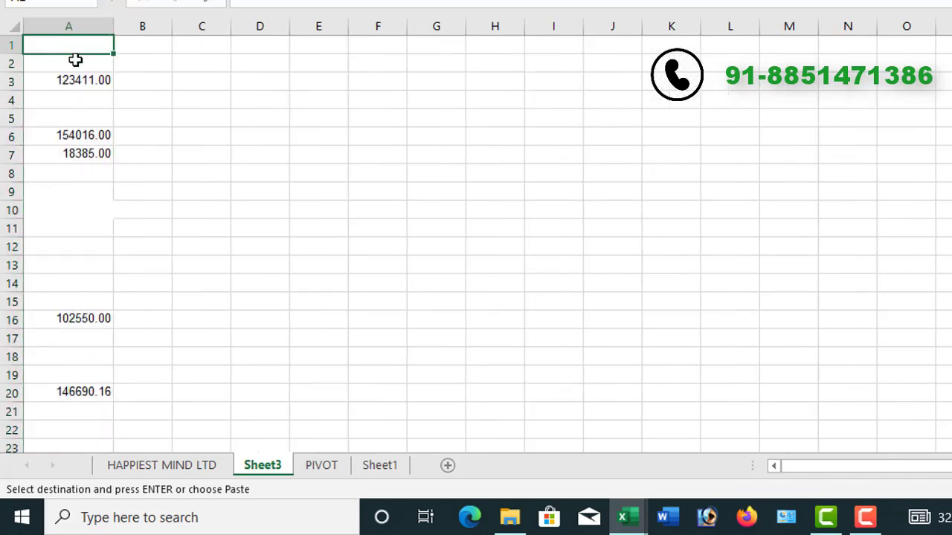
Add the heading 'HAPPIEST MIND' in A2 and select the amounts A3:A46.
{"action": "left_click", "coordinate": [75, 61]}
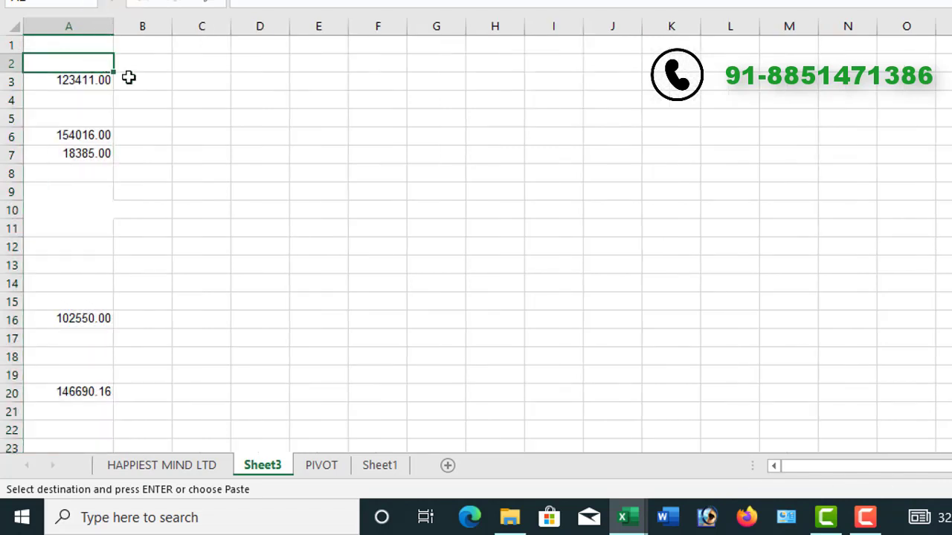
{"action": "key", "text": "Escape"}
{"action": "type", "text": "HAPPIEST MIND"}
{"action": "left_click", "coordinate": [137, 90]}
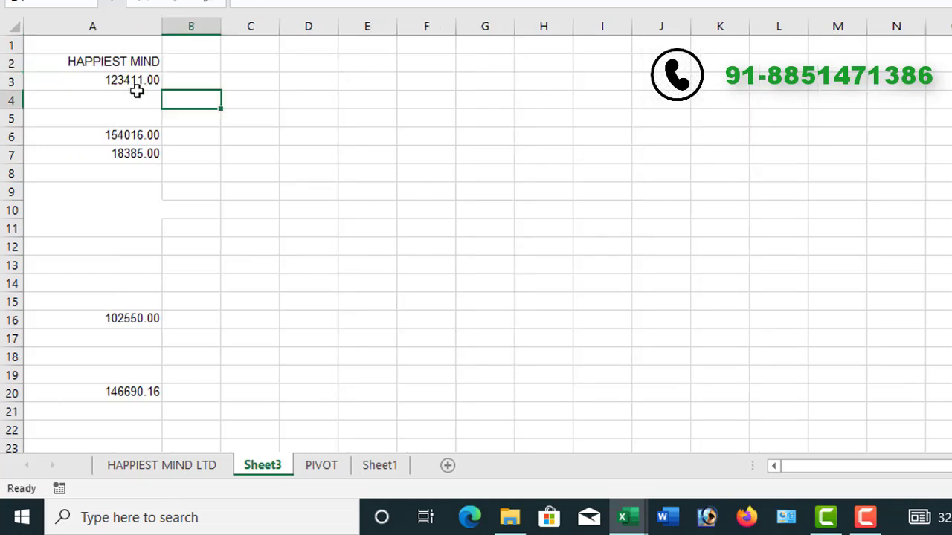
{"action": "left_click_drag", "start_coordinate": [135, 82], "coordinate": [124, 447]}
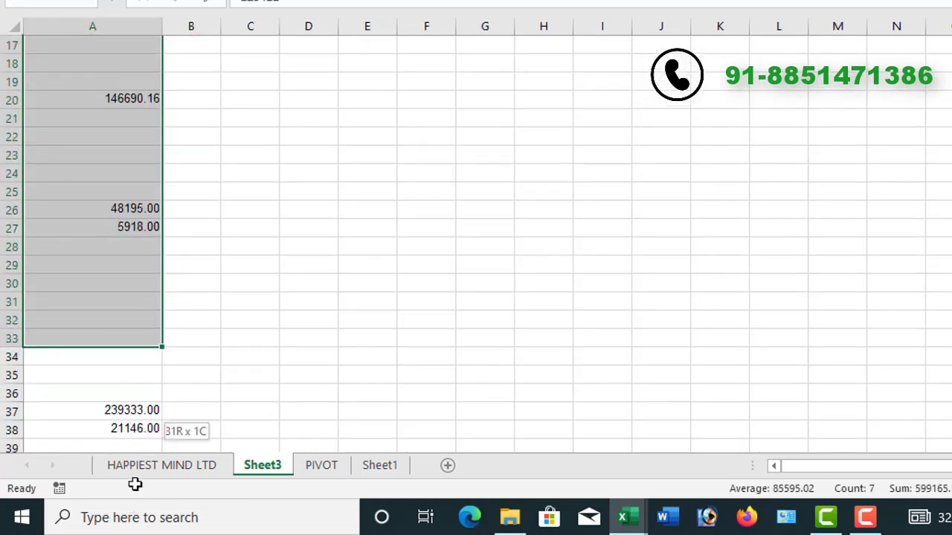
{"action": "left_click_drag", "start_coordinate": [124, 447], "coordinate": [126, 320]}
{"action": "key", "text": "F5"}
Delete the entire blank rows from the selected credit list.
{"action": "left_click", "coordinate": [539, 333]}
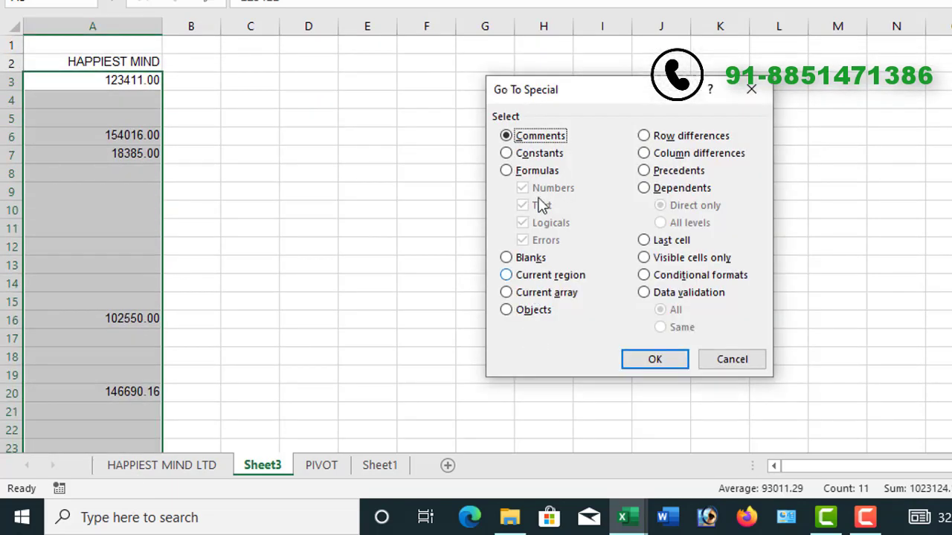
{"action": "left_click", "coordinate": [507, 258]}
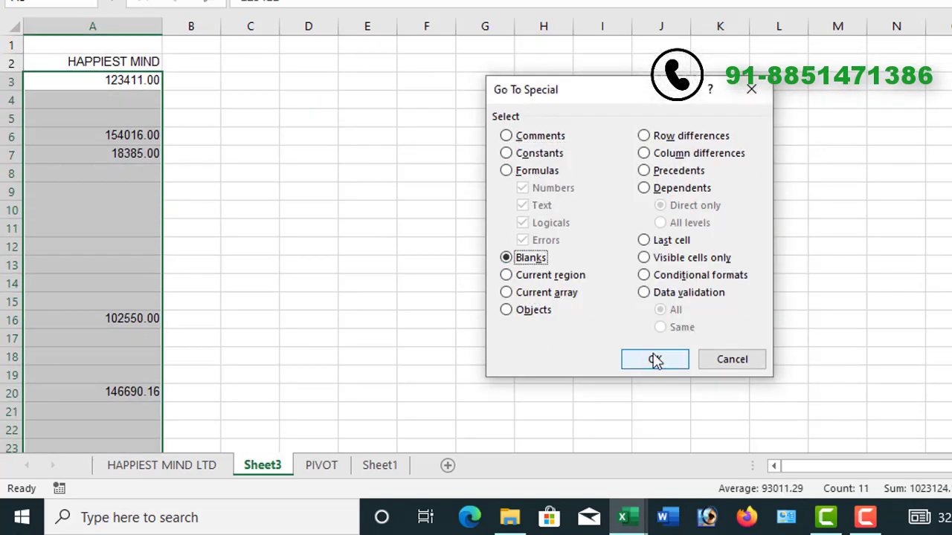
{"action": "left_click", "coordinate": [655, 359]}
{"action": "key", "text": "ctrl+minus"}
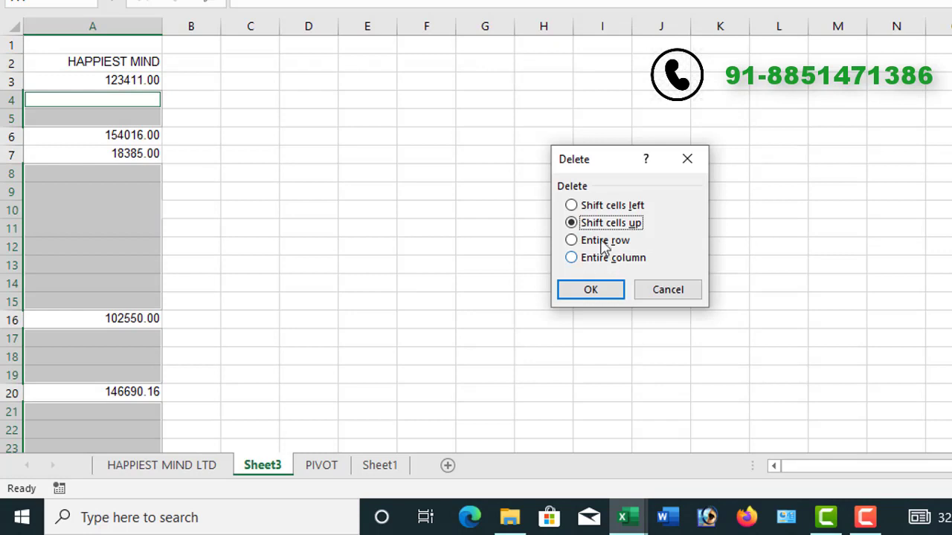
{"action": "left_click", "coordinate": [604, 242]}
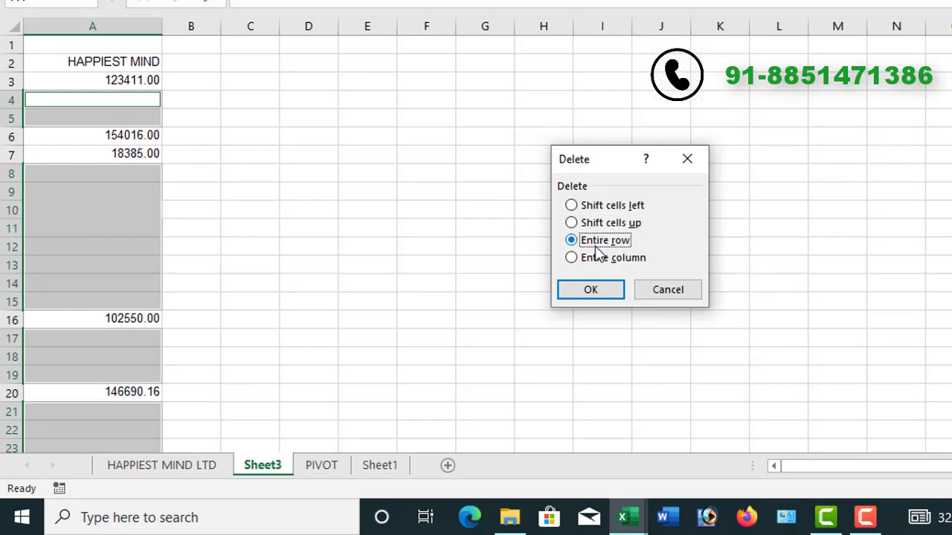
{"action": "left_click", "coordinate": [589, 292]}
{"action": "left_click", "coordinate": [192, 113]}
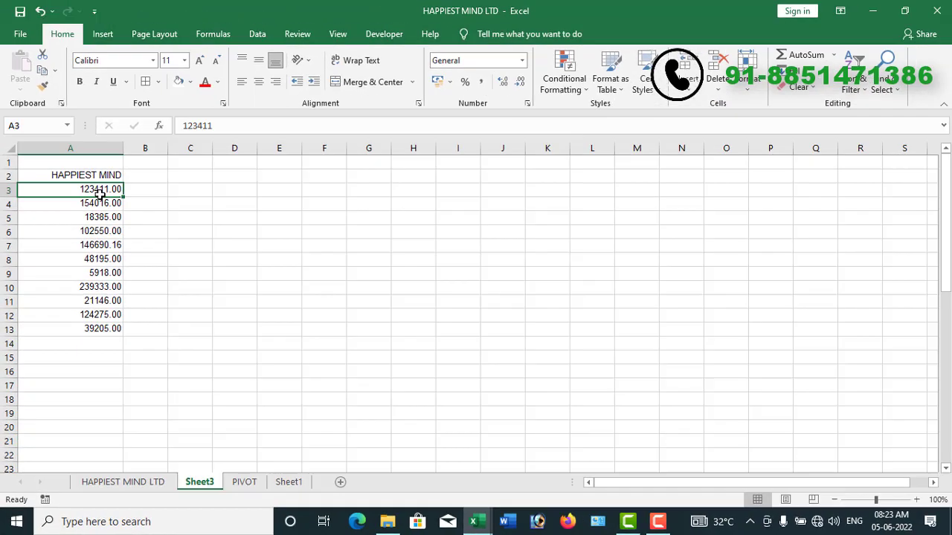
Sort the amounts in A3:A13 smallest to largest, then switch to the INTEX LTD workbook.
{"action": "left_click_drag", "start_coordinate": [98, 192], "coordinate": [92, 329]}
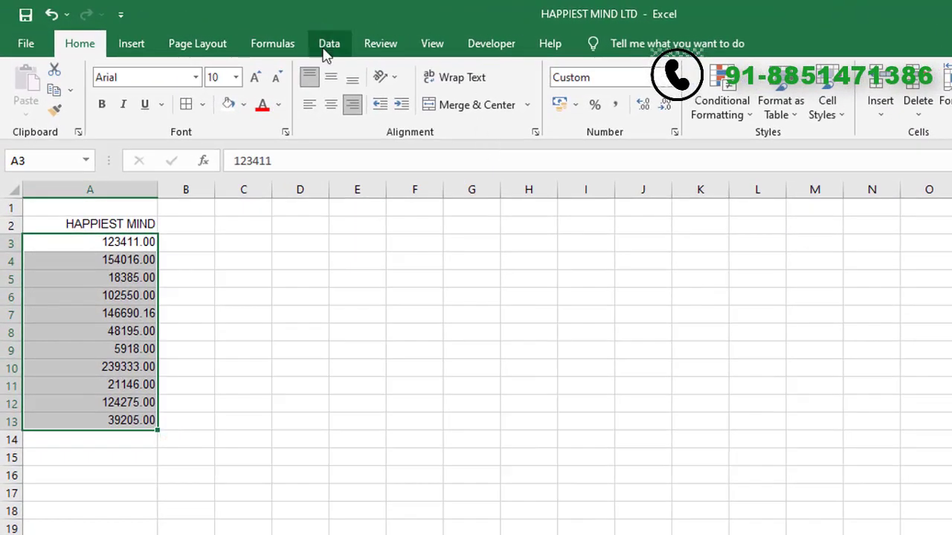
{"action": "left_click", "coordinate": [325, 54]}
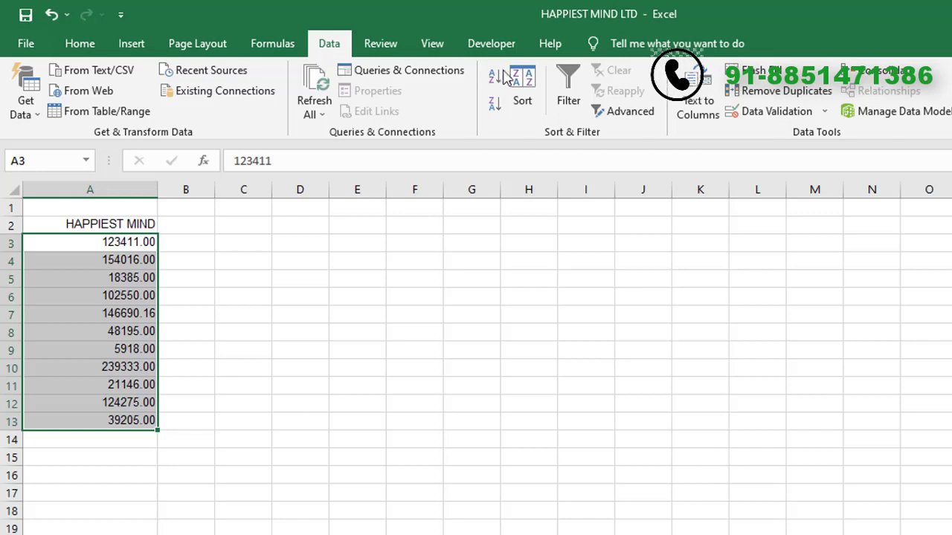
{"action": "left_click", "coordinate": [523, 83]}
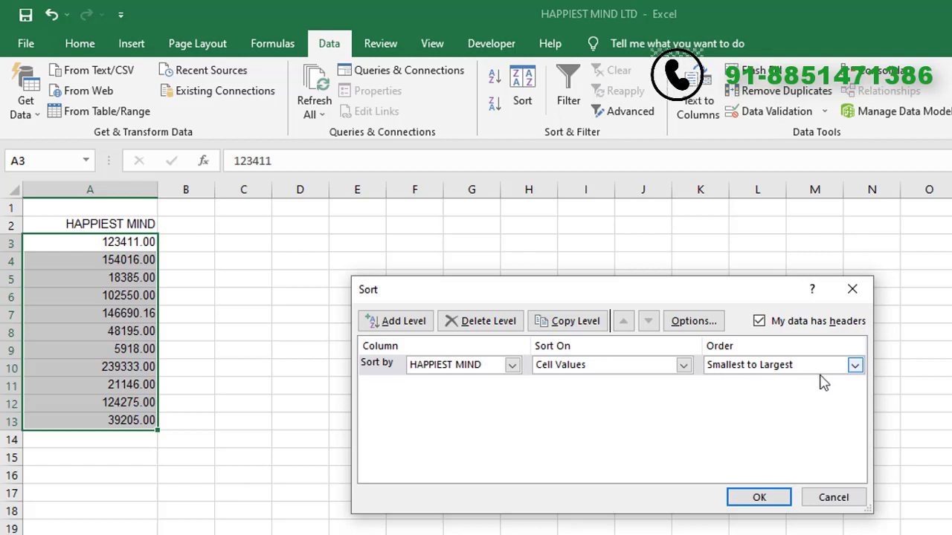
{"action": "left_click", "coordinate": [752, 505]}
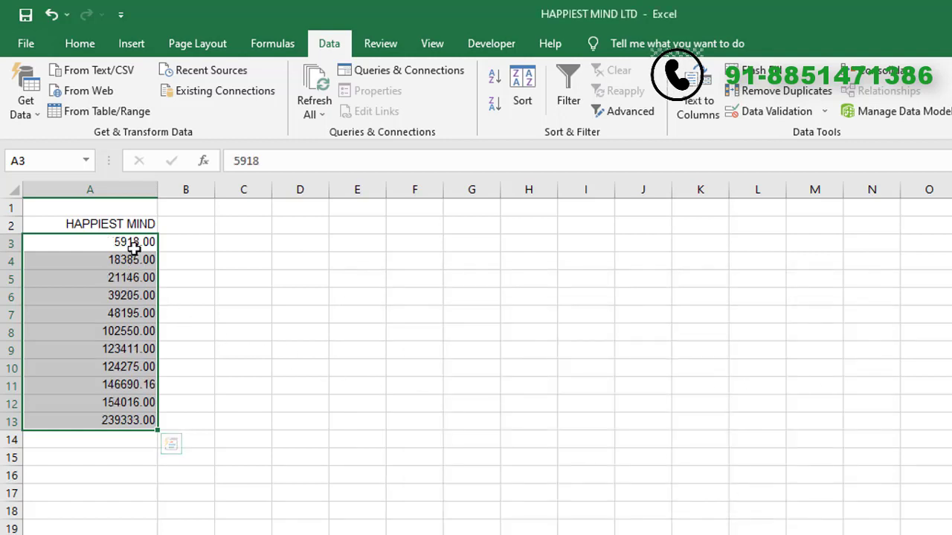
{"action": "left_click", "coordinate": [132, 265]}
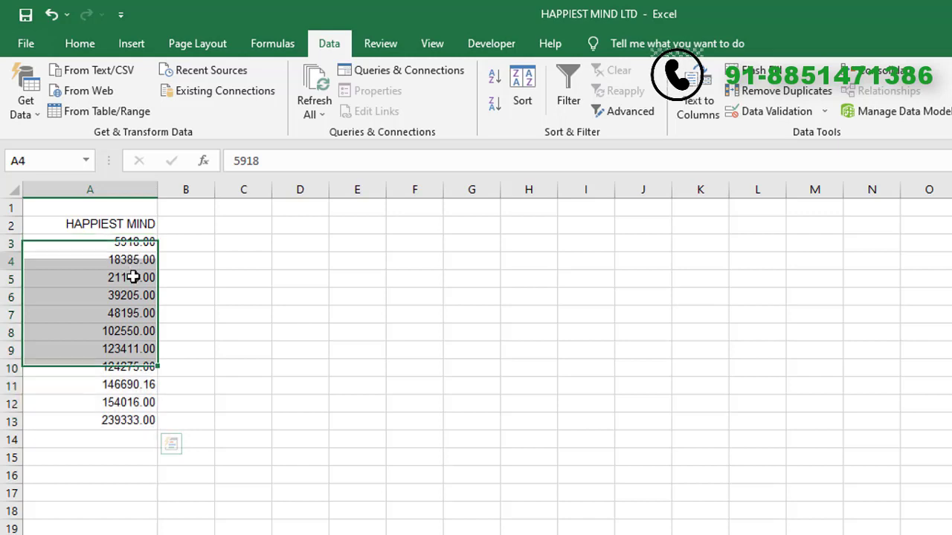
{"action": "left_click", "coordinate": [132, 276]}
{"action": "left_click", "coordinate": [141, 299]}
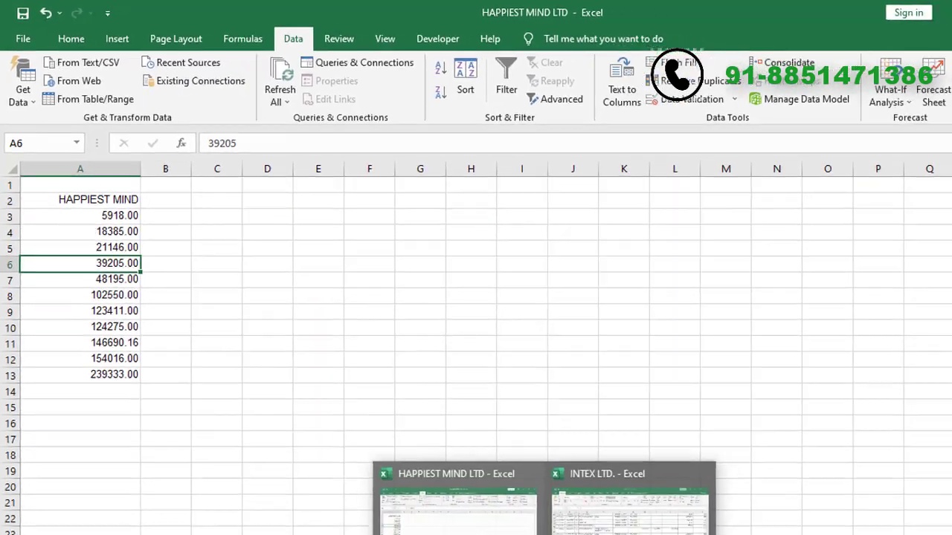
{"action": "left_click", "coordinate": [618, 494]}
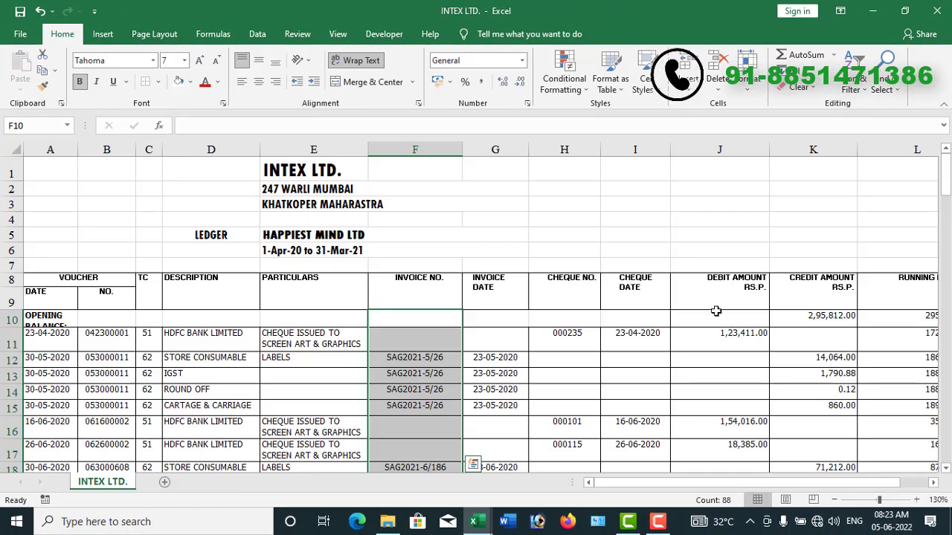
Copy INTEX LTD debit amounts J10:J106 and select A16 on the HAPPIEST MIND LTD Sheet3.
{"action": "left_click_drag", "start_coordinate": [715, 312], "coordinate": [733, 523]}
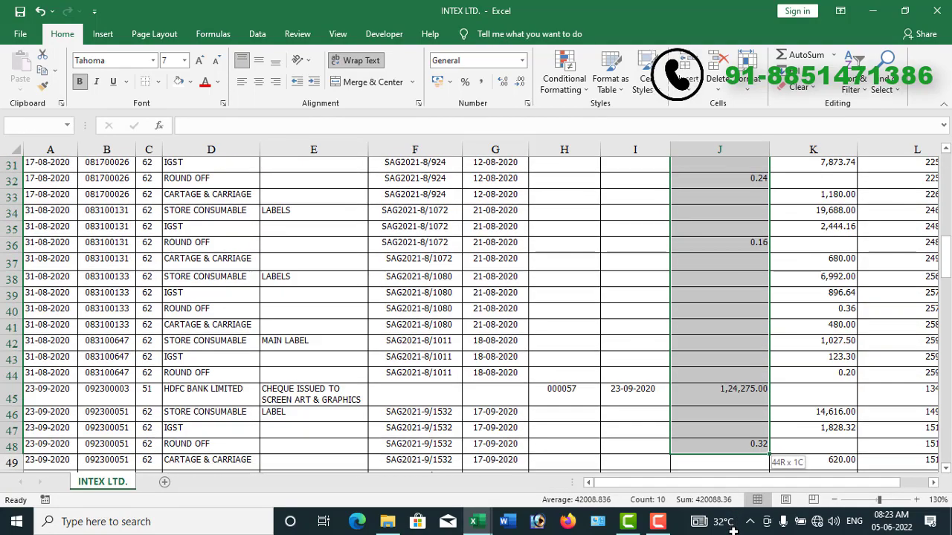
{"action": "mouse_move", "coordinate": [732, 522]}
{"action": "left_mouse_down"}
{"action": "mouse_move", "coordinate": [731, 532]}
{"action": "mouse_move", "coordinate": [707, 414]}
{"action": "left_mouse_up"}
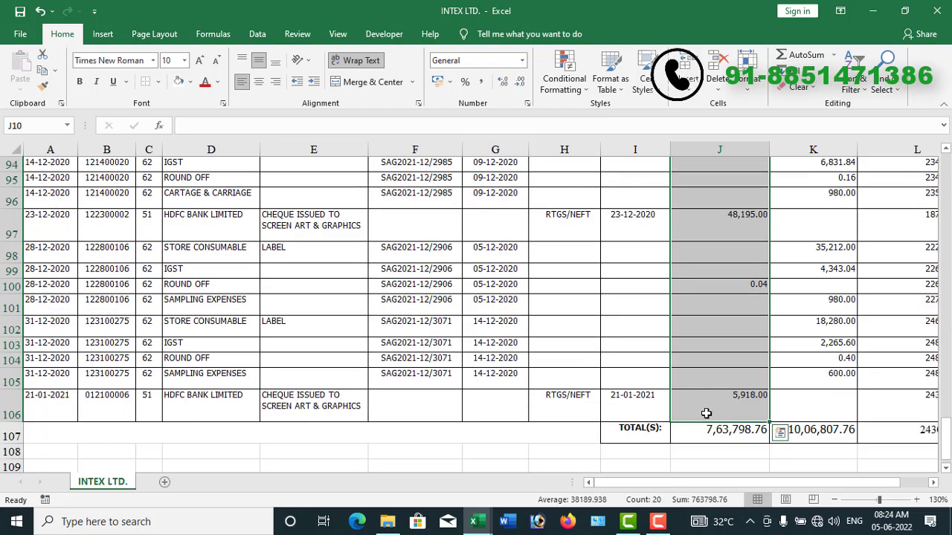
{"action": "key", "text": "ctrl+c"}
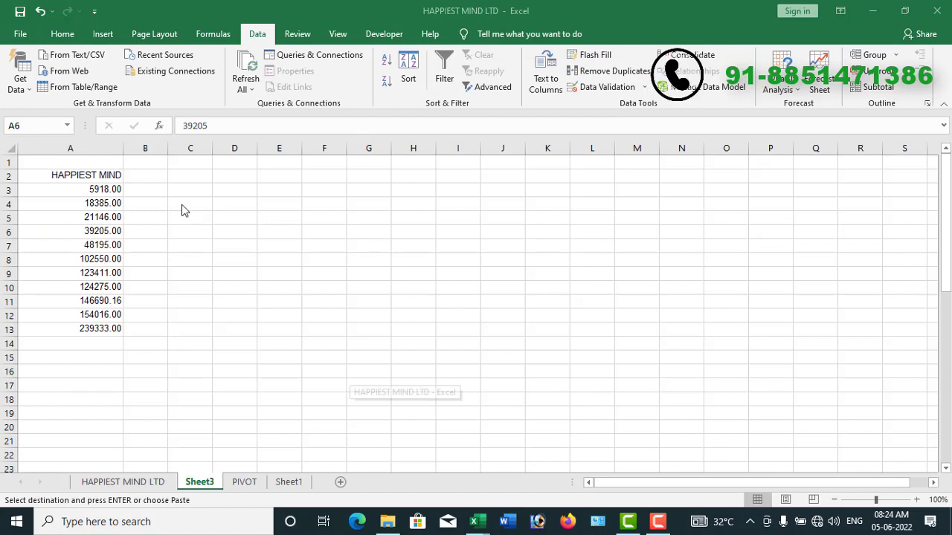
{"action": "left_click", "coordinate": [409, 431]}
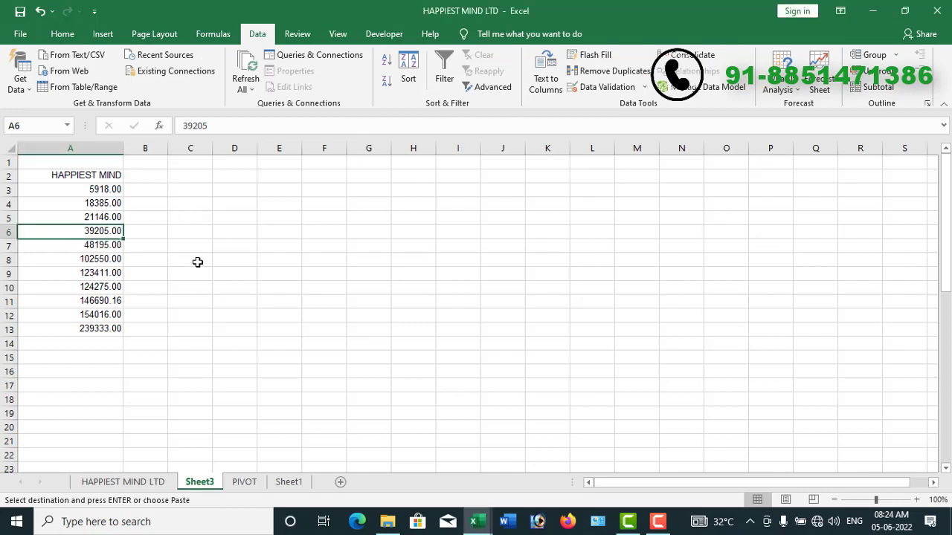
{"action": "left_click", "coordinate": [98, 372]}
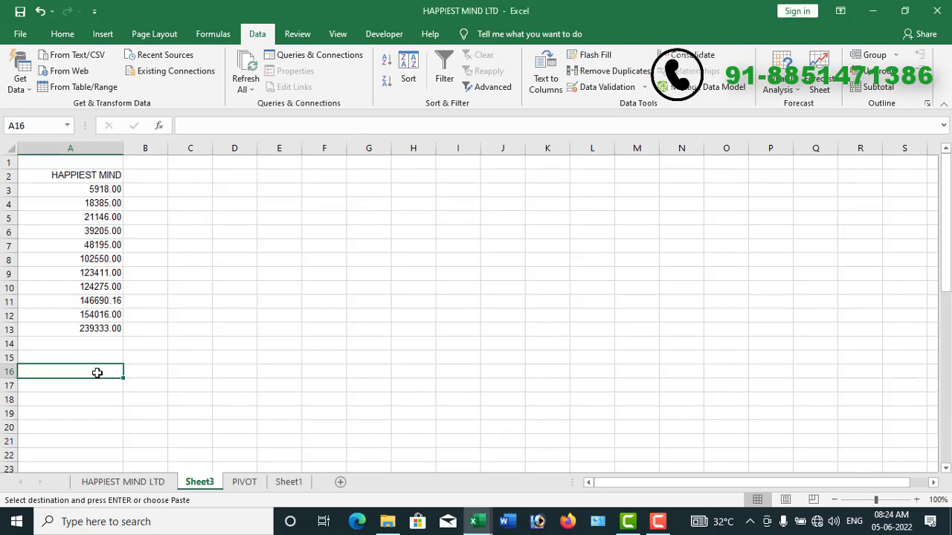
Paste the INTEX debit amounts at A16 and delete their blank rows.
{"action": "key", "text": "ctrl+v"}
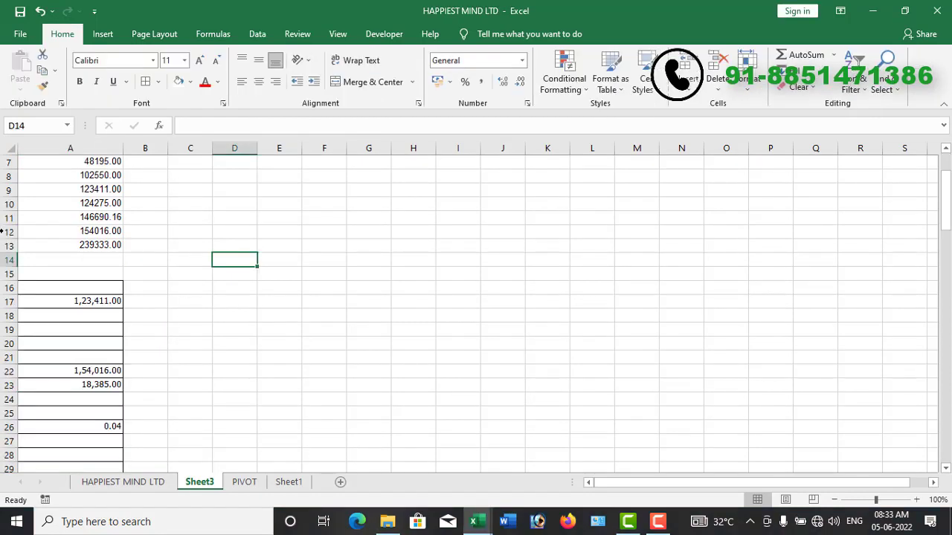
{"action": "left_click_drag", "start_coordinate": [75, 290], "coordinate": [78, 503]}
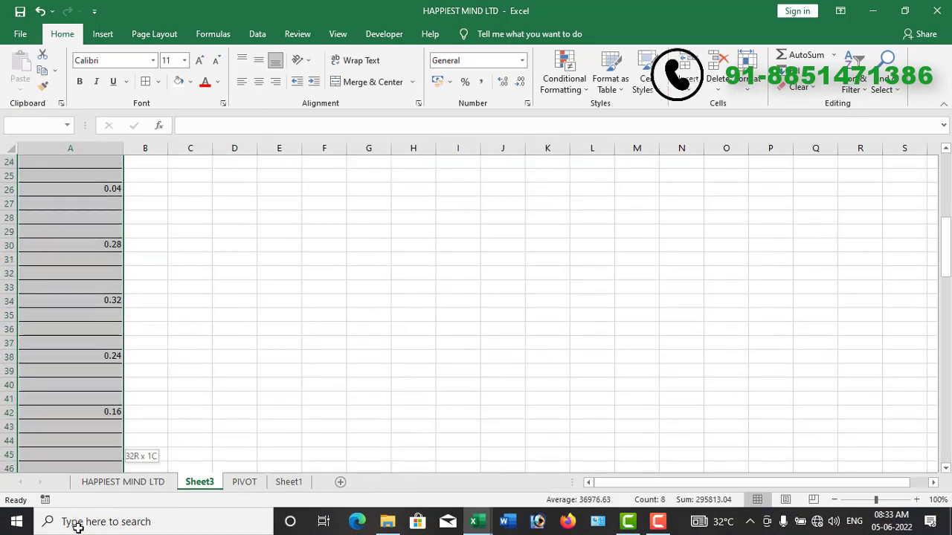
{"action": "left_click_drag", "start_coordinate": [79, 503], "coordinate": [88, 415]}
{"action": "key", "text": "ctrl+g"}
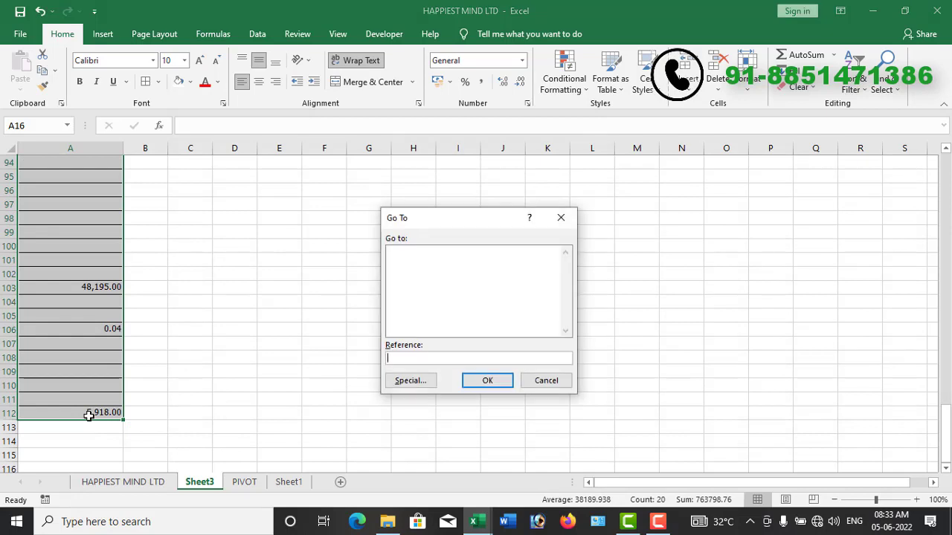
{"action": "left_click", "coordinate": [412, 383]}
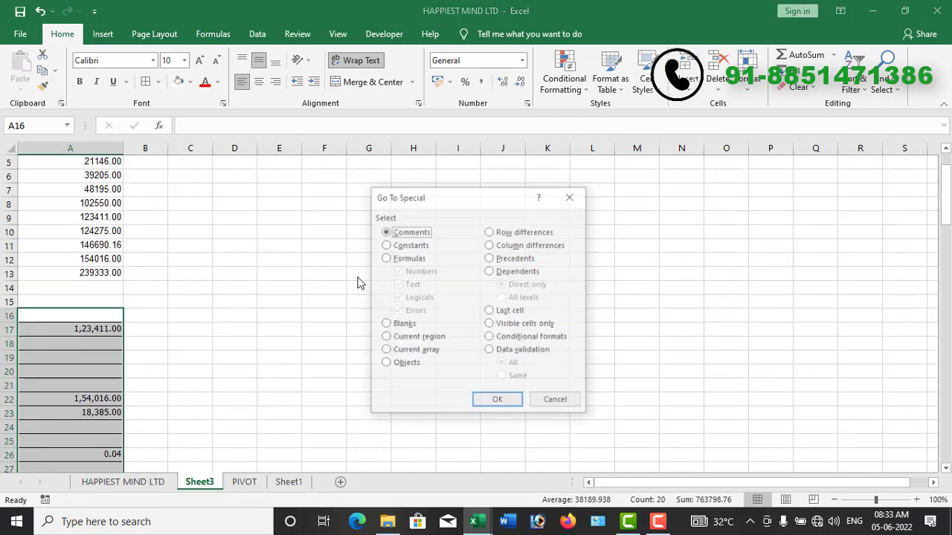
{"action": "left_click", "coordinate": [403, 325]}
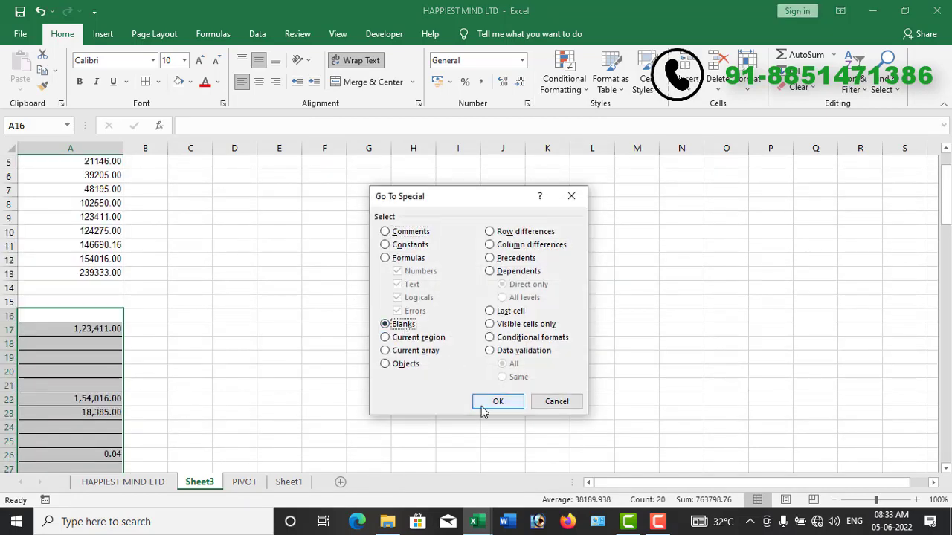
{"action": "left_click", "coordinate": [476, 401]}
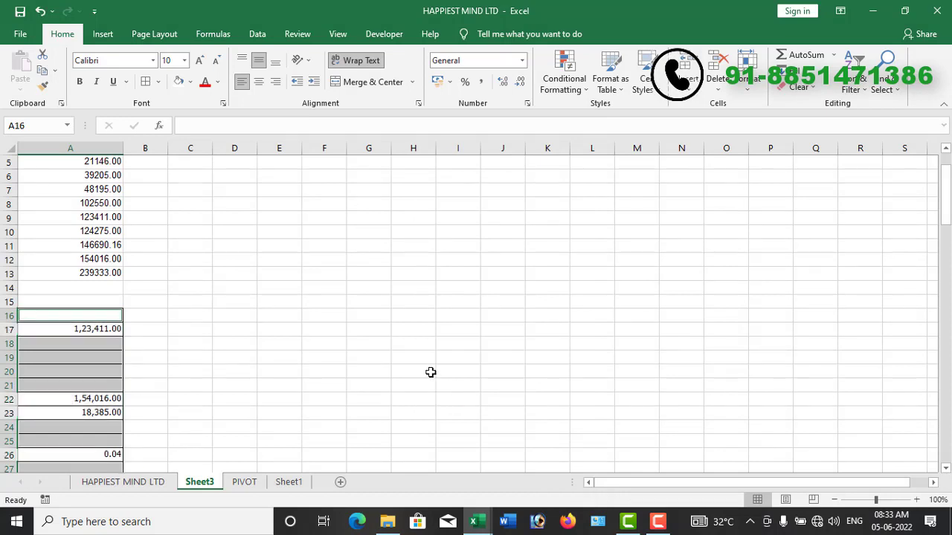
{"action": "key", "text": "ctrl+minus"}
{"action": "left_click", "coordinate": [455, 315]}
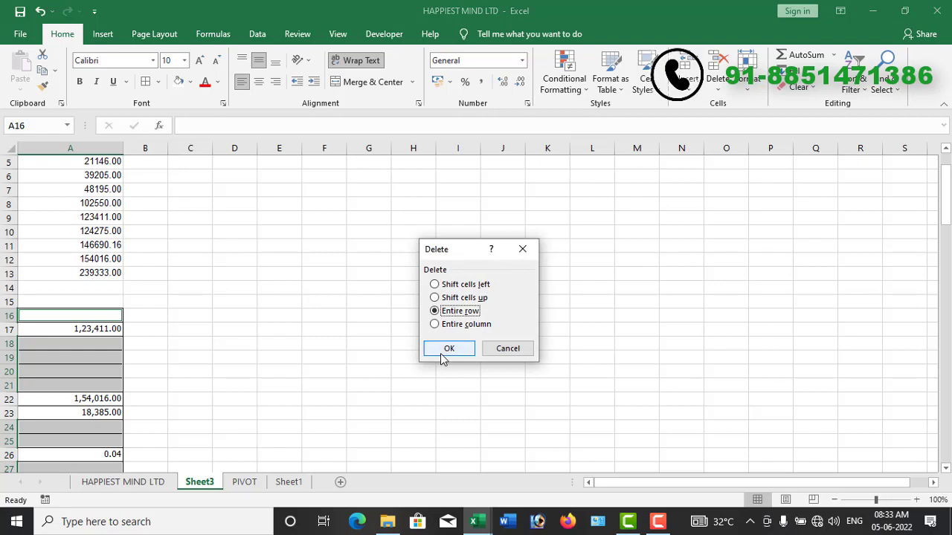
{"action": "left_click", "coordinate": [446, 349]}
Sort the 20 values in A16:A35 smallest to largest and copy them.
{"action": "left_click_drag", "start_coordinate": [102, 317], "coordinate": [91, 502]}
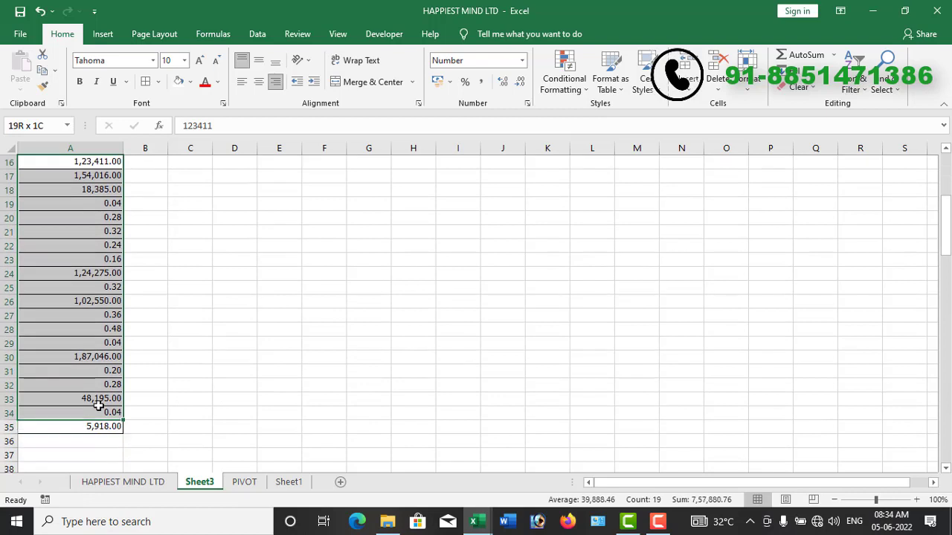
{"action": "mouse_move", "coordinate": [90, 501]}
{"action": "left_mouse_down"}
{"action": "mouse_move", "coordinate": [99, 419]}
{"action": "mouse_move", "coordinate": [112, 427]}
{"action": "left_mouse_up"}
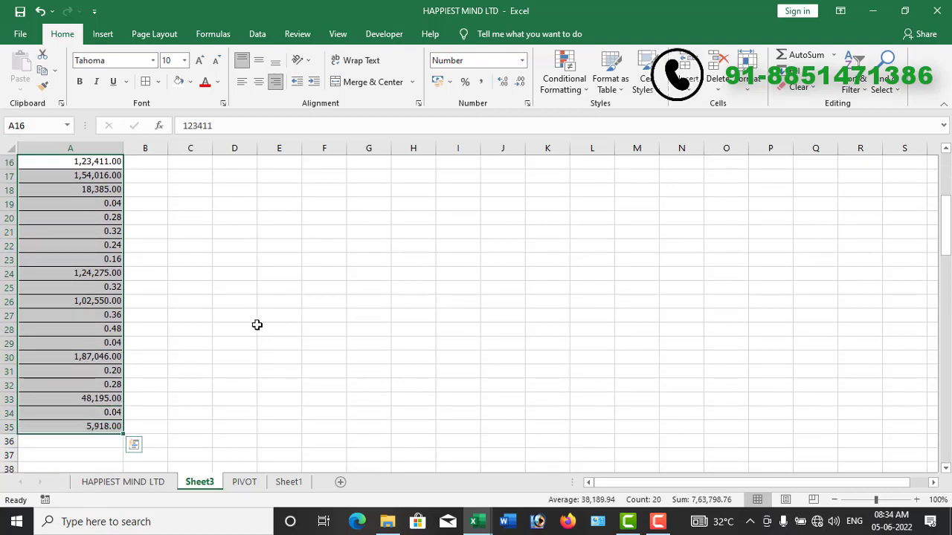
{"action": "scroll", "coordinate": [256, 327], "scroll_direction": "up", "scroll_amount": 4}
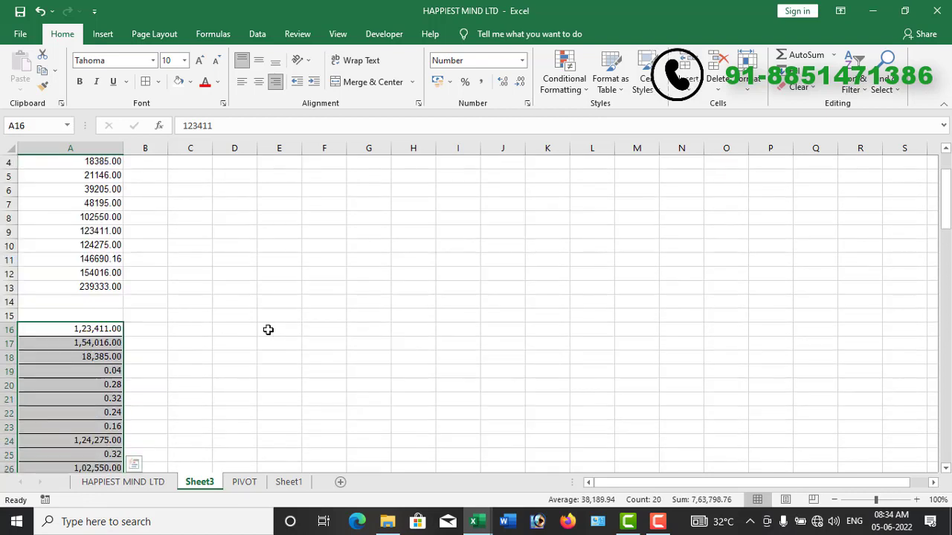
{"action": "left_click", "coordinate": [253, 39]}
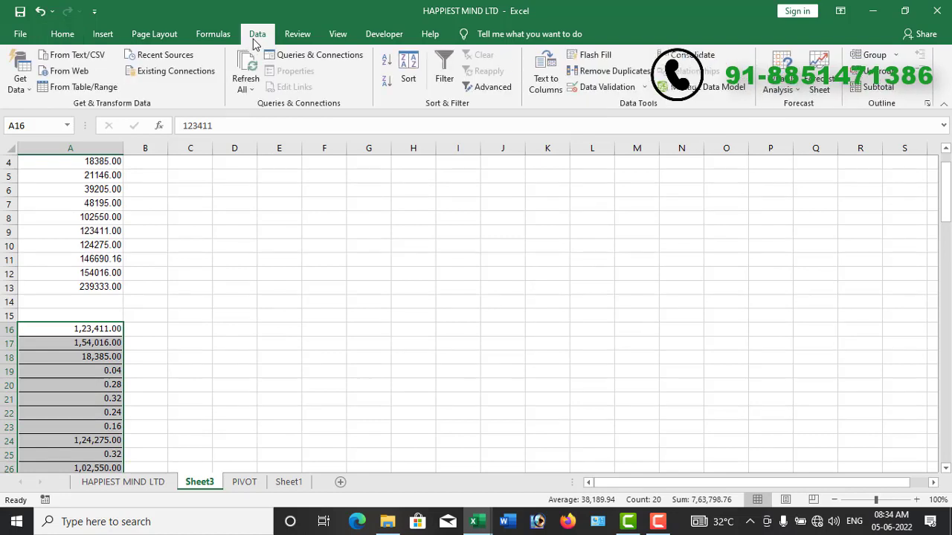
{"action": "key", "text": "Return"}
{"action": "left_click", "coordinate": [403, 81]}
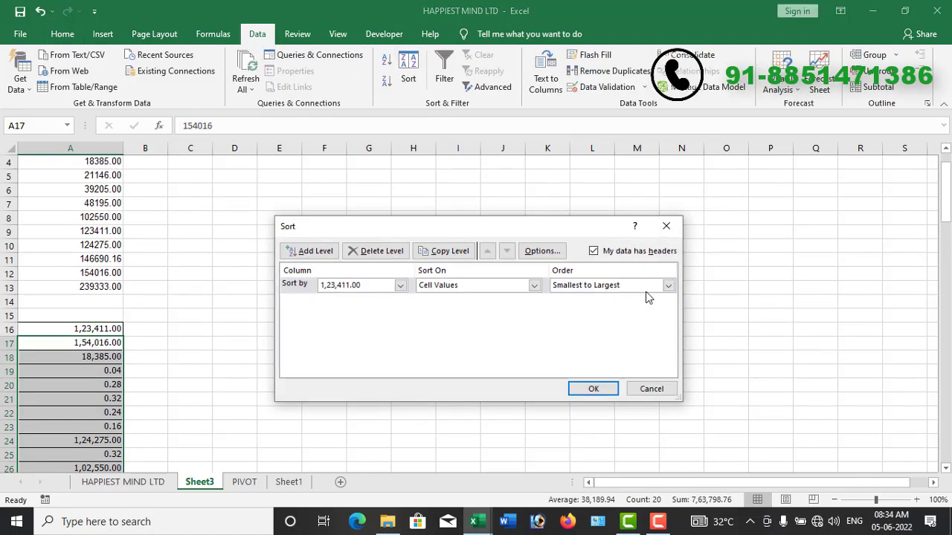
{"action": "left_click", "coordinate": [593, 391]}
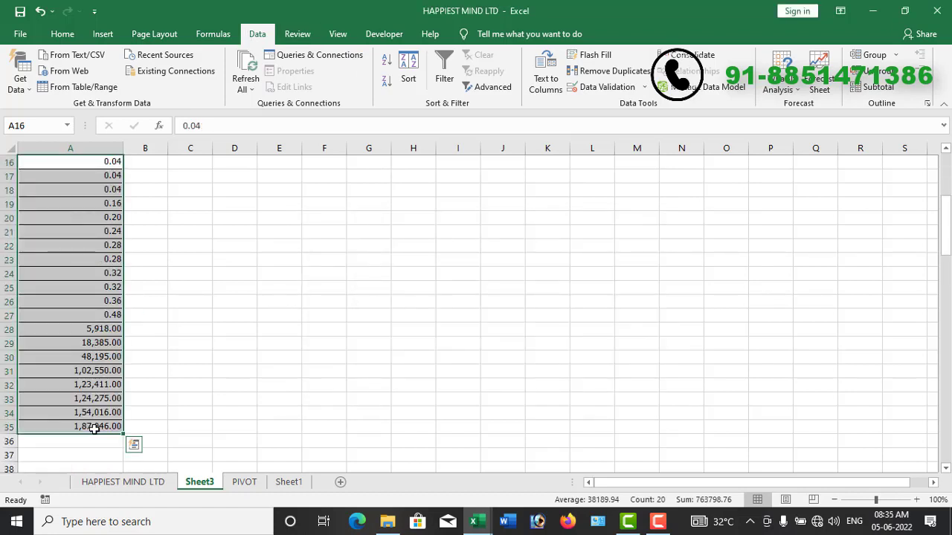
{"action": "key", "text": "ctrl+c"}
{"action": "scroll", "coordinate": [298, 302], "scroll_direction": "up", "scroll_amount": 5}
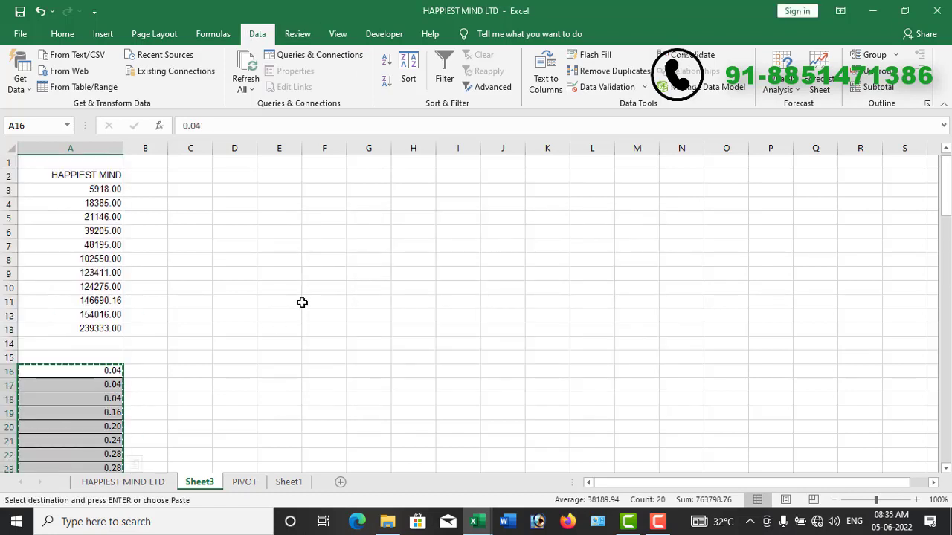
Paste the INTEX amounts into C3:C22, head C2 'INTEX LTD', and select A3:C22.
{"action": "left_click", "coordinate": [192, 187]}
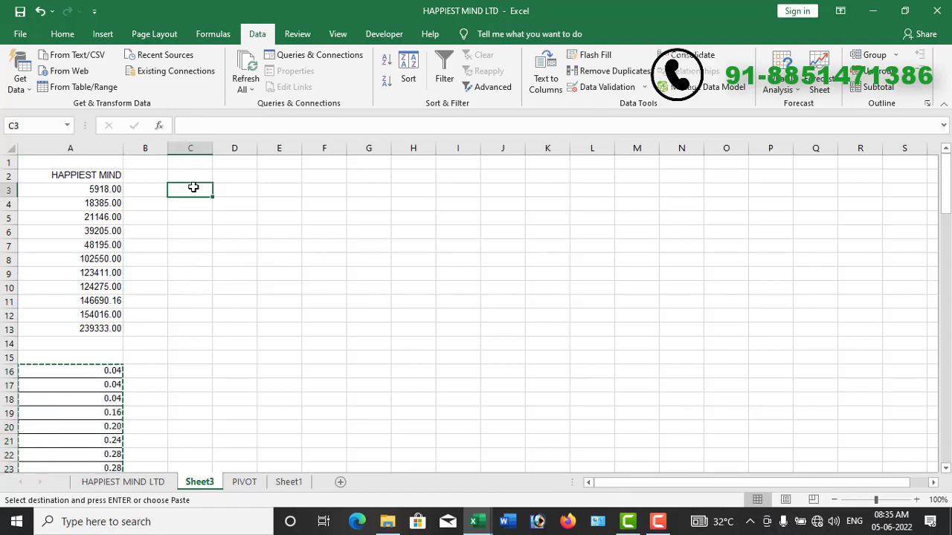
{"action": "key", "text": "ctrl+shift+Down"}
{"action": "key", "text": "ctrl+v"}
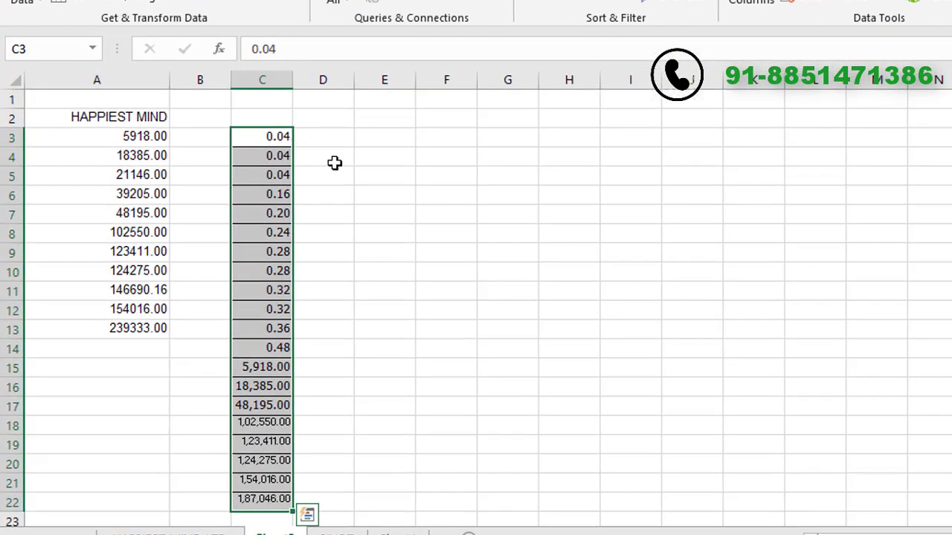
{"action": "left_click", "coordinate": [272, 116]}
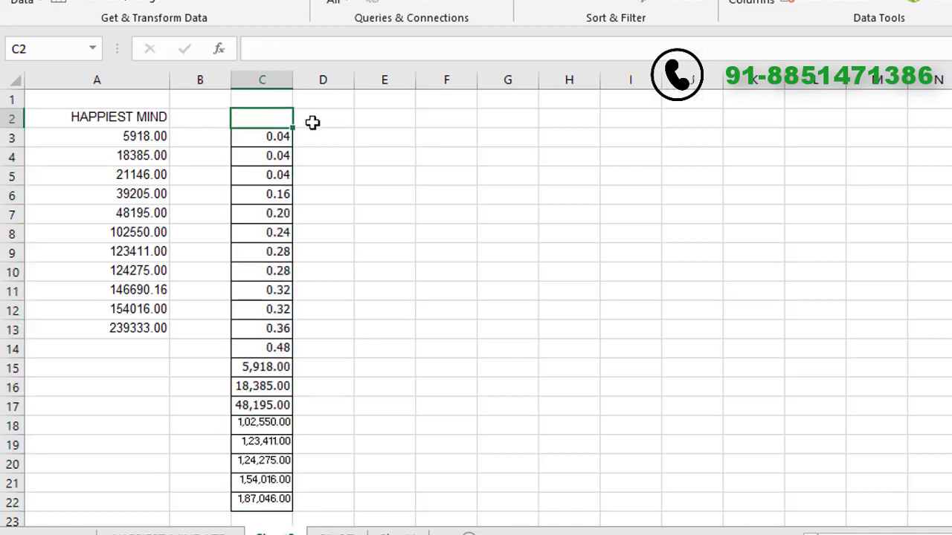
{"action": "type", "text": "INTEX LTD"}
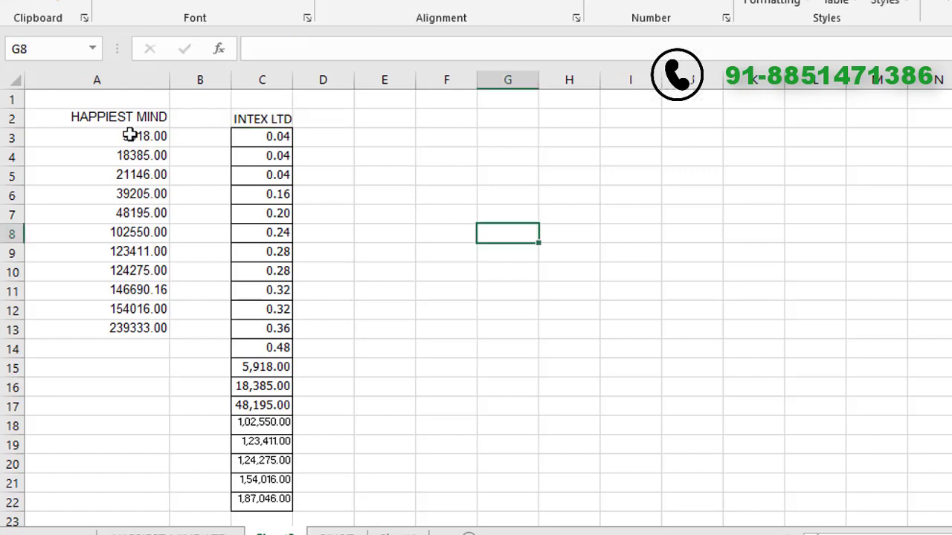
{"action": "left_click_drag", "start_coordinate": [130, 135], "coordinate": [280, 532]}
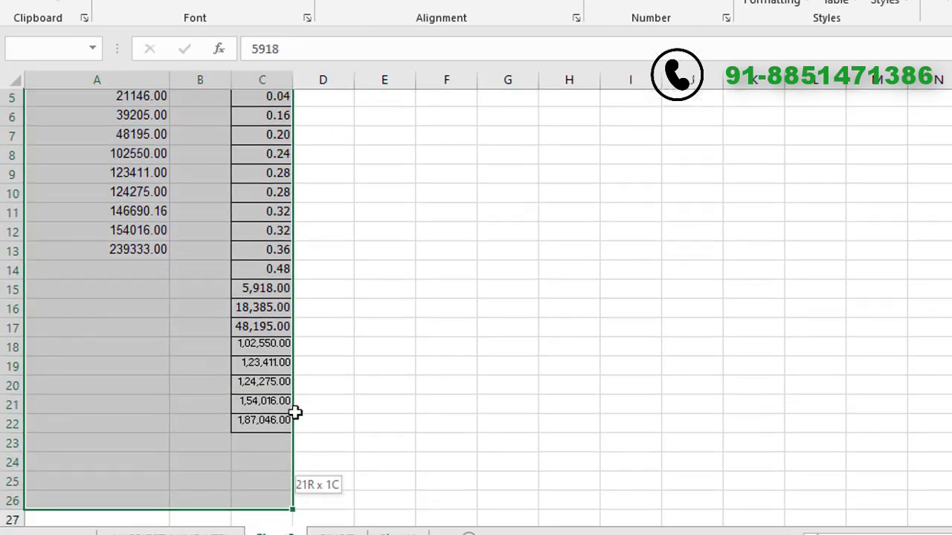
{"action": "left_click_drag", "start_coordinate": [279, 532], "coordinate": [286, 410]}
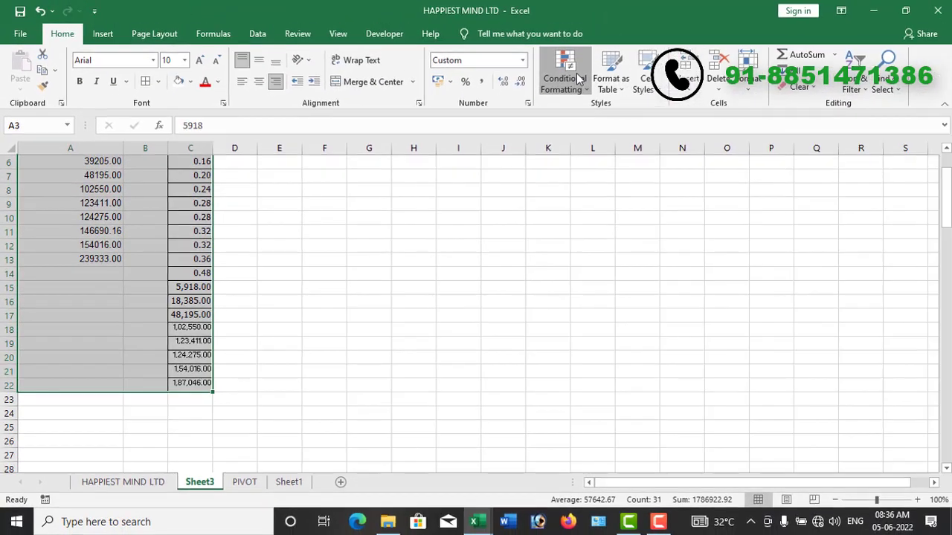
{"action": "left_click", "coordinate": [579, 80]}
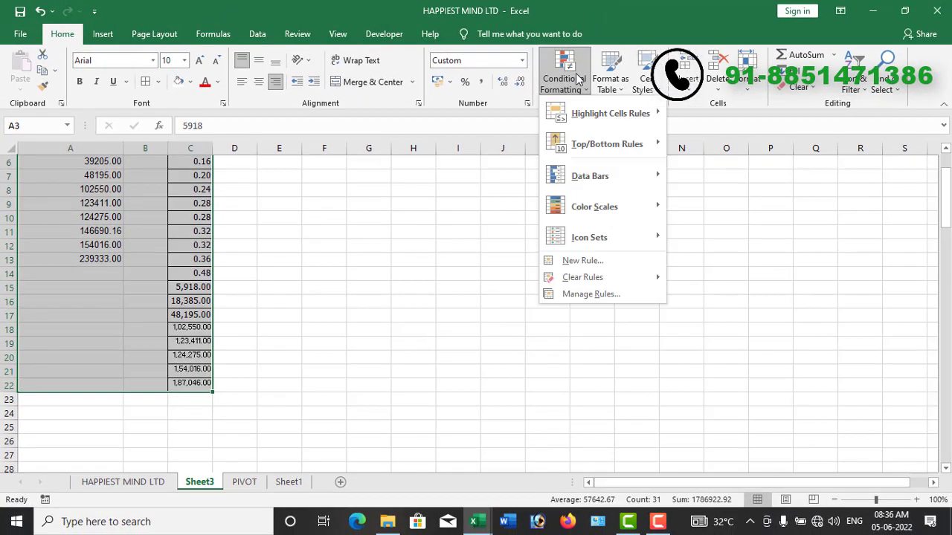
{"action": "mouse_move", "coordinate": [579, 119]}
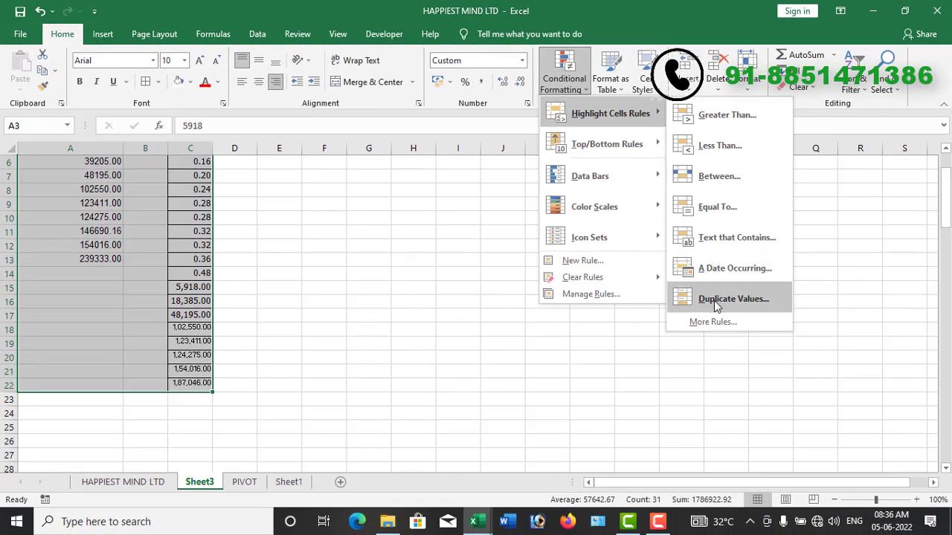
{"action": "left_click", "coordinate": [714, 301]}
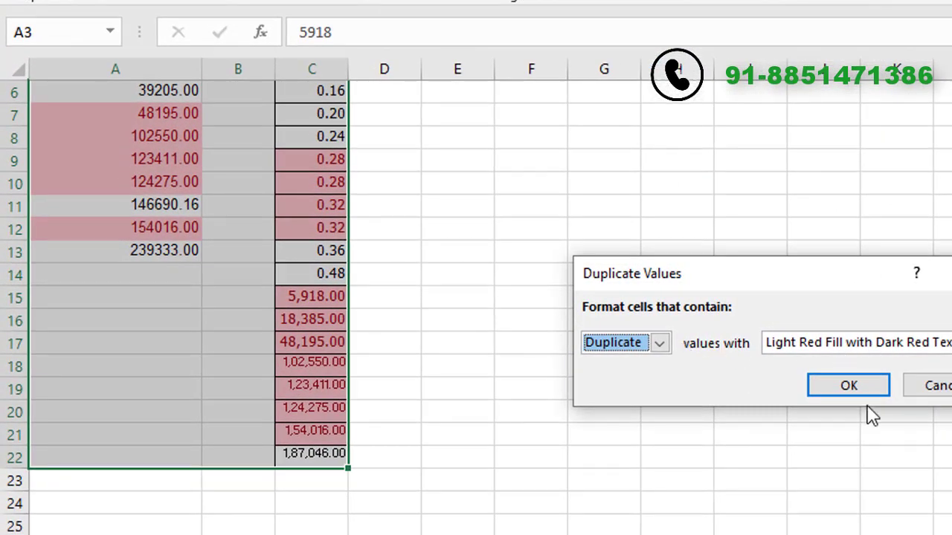
{"action": "left_click", "coordinate": [850, 389]}
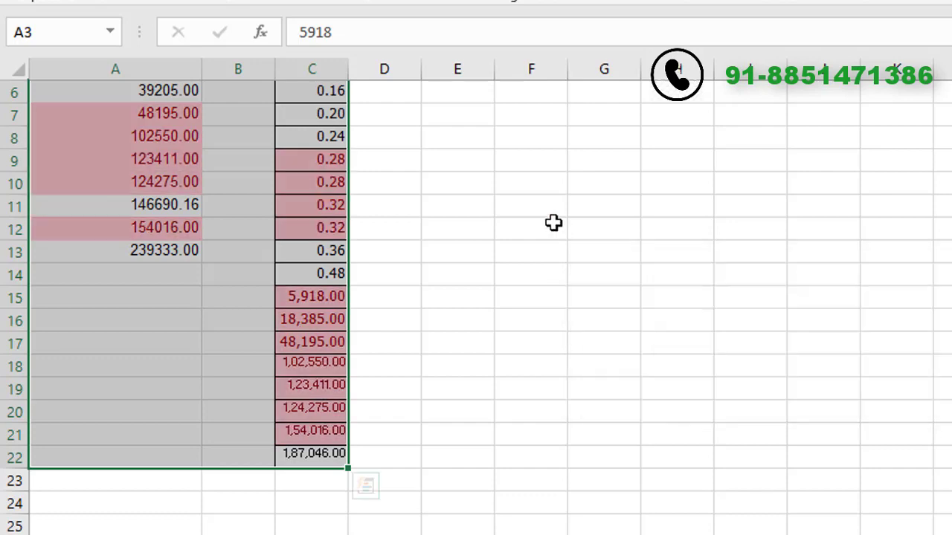
{"action": "left_click", "coordinate": [554, 223]}
{"action": "scroll", "coordinate": [387, 322], "scroll_direction": "up", "scroll_amount": 1}
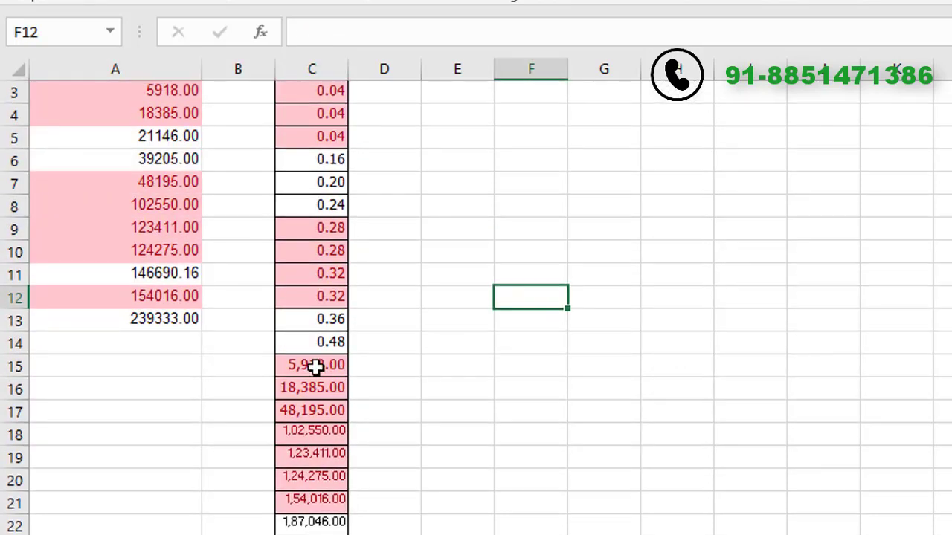
{"action": "left_click", "coordinate": [315, 366]}
{"action": "scroll", "coordinate": [260, 268], "scroll_direction": "up", "scroll_amount": 1}
{"action": "left_click", "coordinate": [178, 142]}
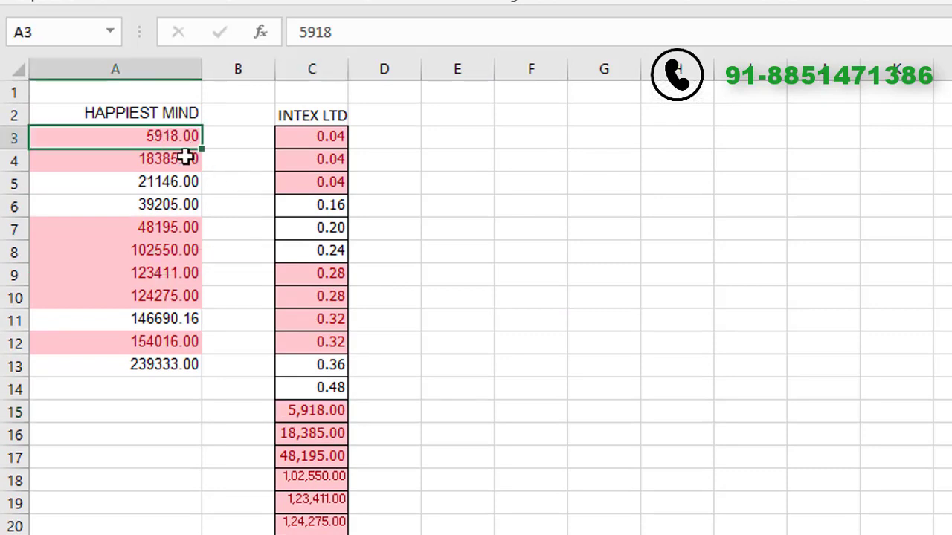
{"action": "left_click", "coordinate": [308, 414]}
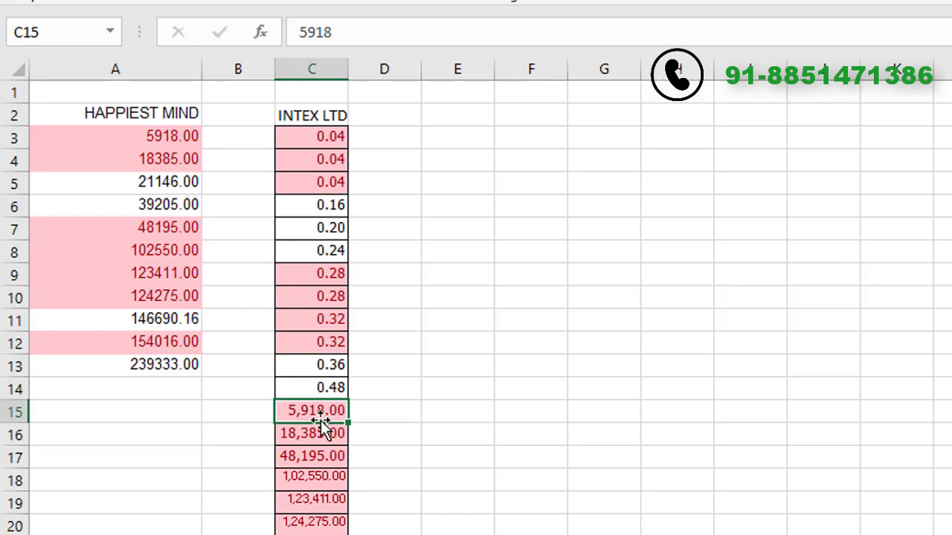
{"action": "left_click", "coordinate": [165, 168]}
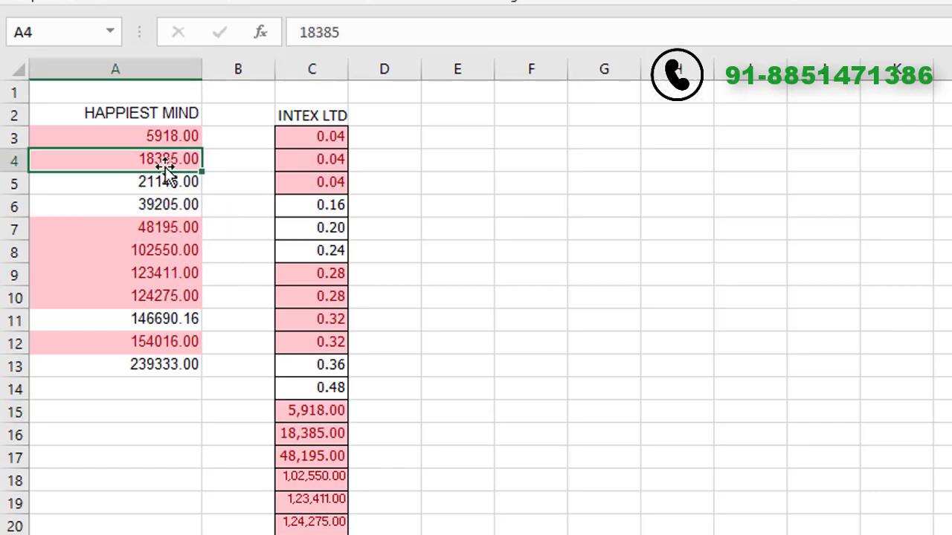
{"action": "left_click", "coordinate": [296, 439]}
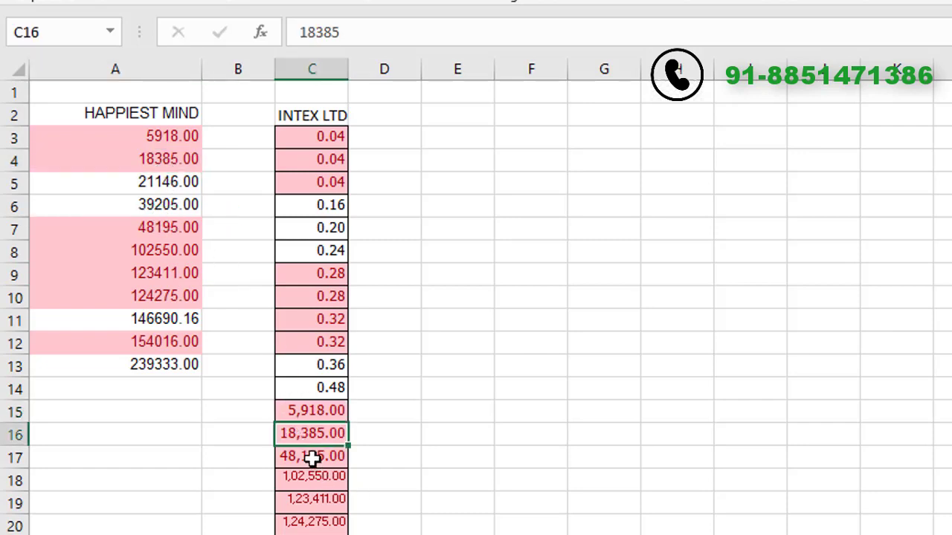
{"action": "left_click", "coordinate": [312, 457]}
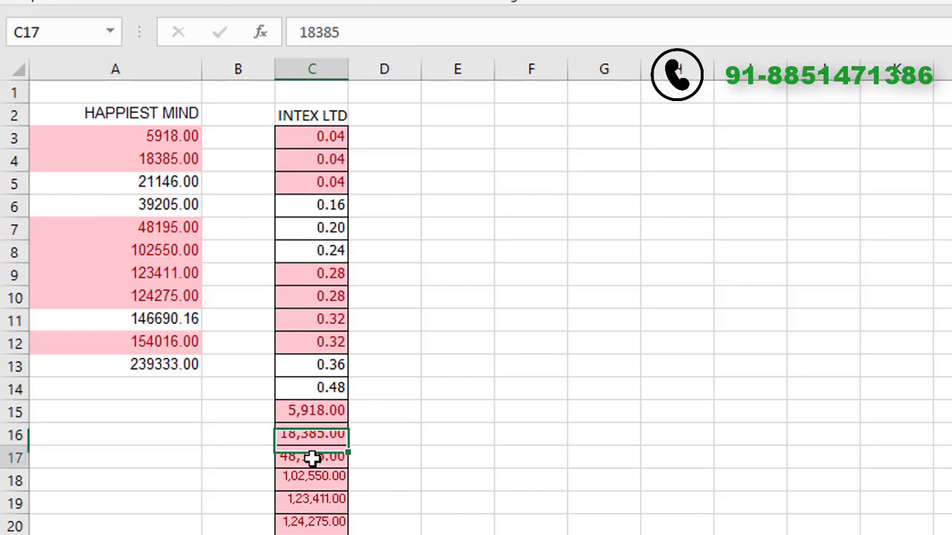
{"action": "left_click", "coordinate": [146, 227]}
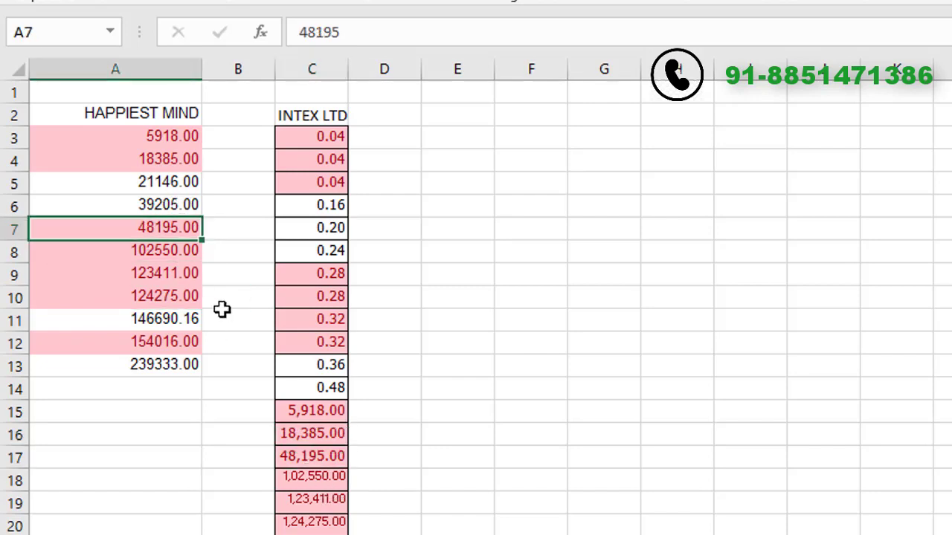
{"action": "left_click", "coordinate": [160, 251]}
{"action": "left_click", "coordinate": [154, 182]}
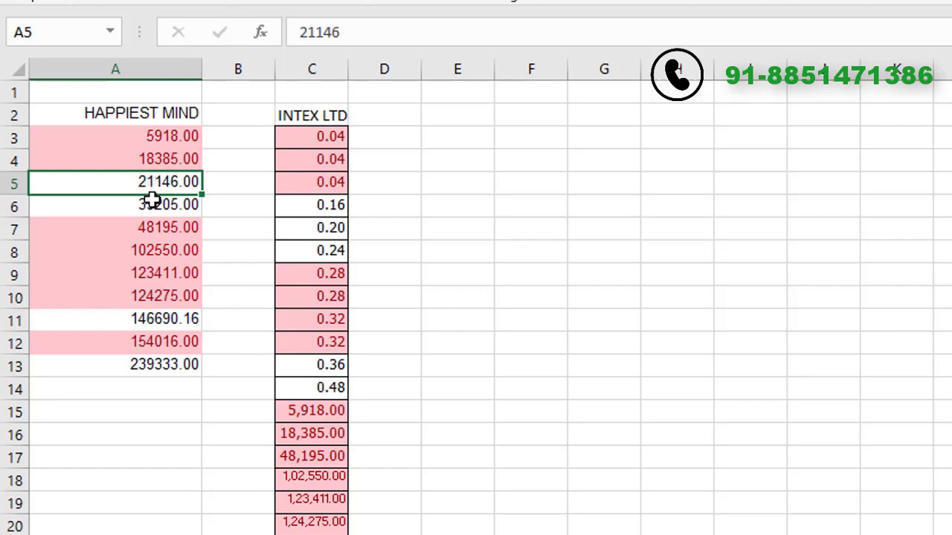
{"action": "left_click_drag", "start_coordinate": [154, 182], "coordinate": [156, 205]}
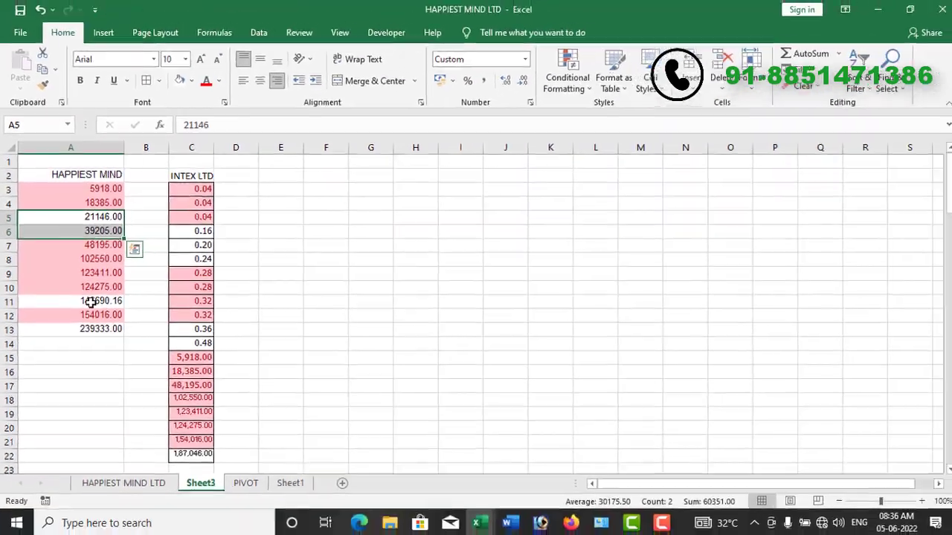
{"action": "left_click", "coordinate": [90, 301]}
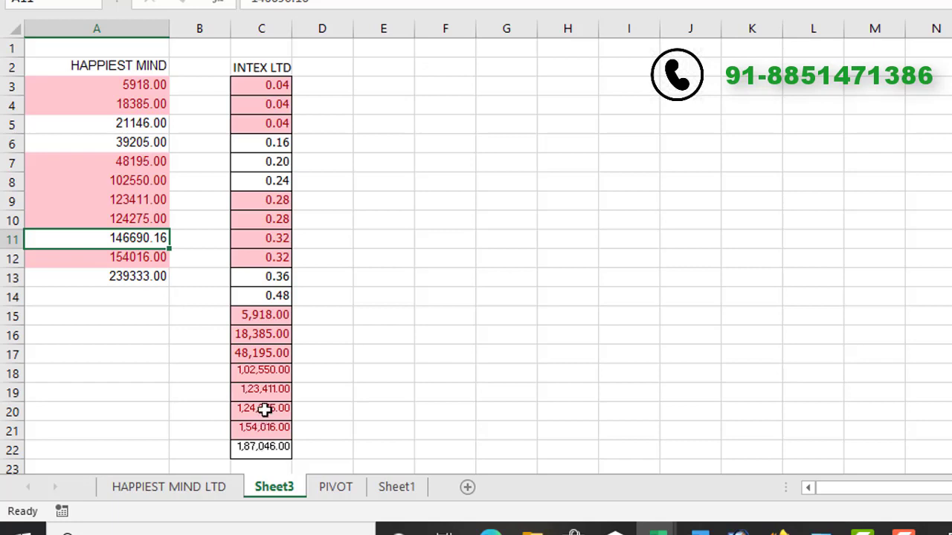
{"action": "left_click", "coordinate": [258, 317]}
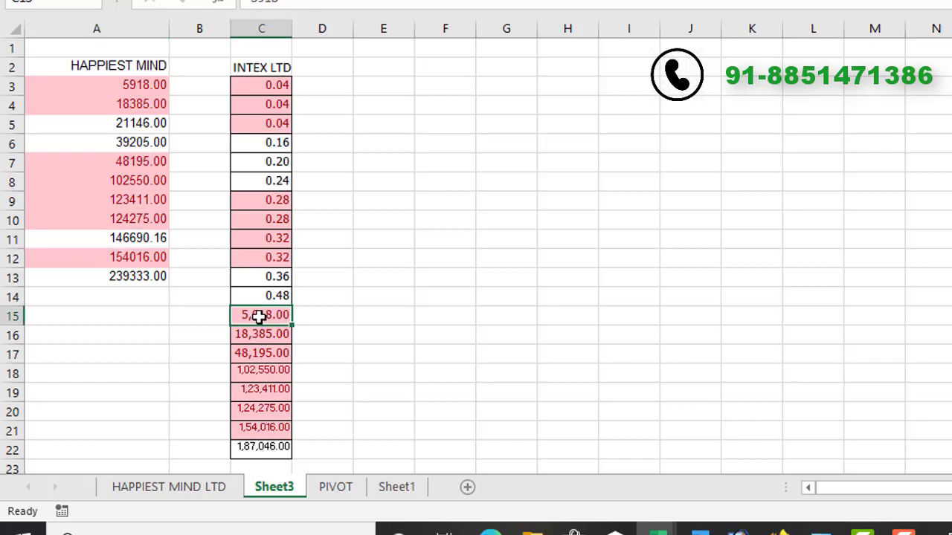
{"action": "left_click", "coordinate": [269, 448]}
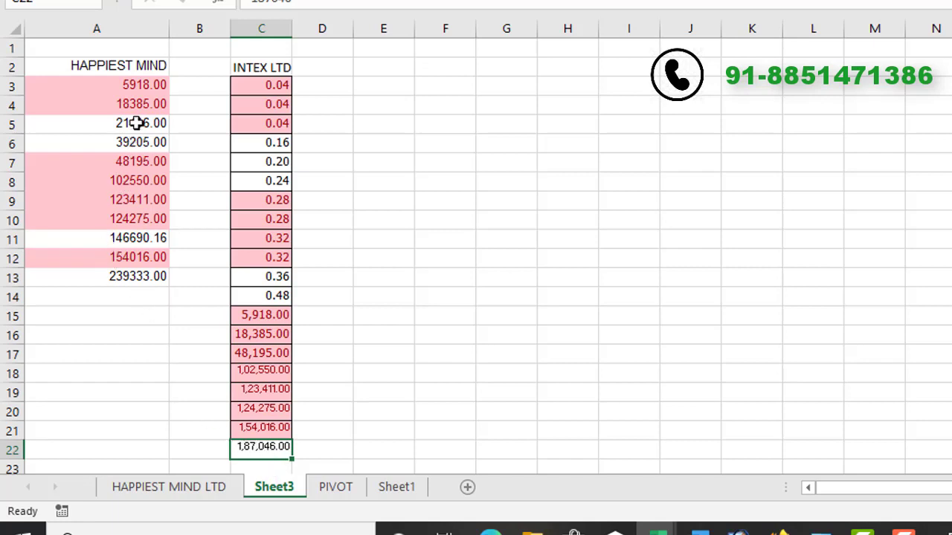
{"action": "left_click_drag", "start_coordinate": [133, 124], "coordinate": [132, 143]}
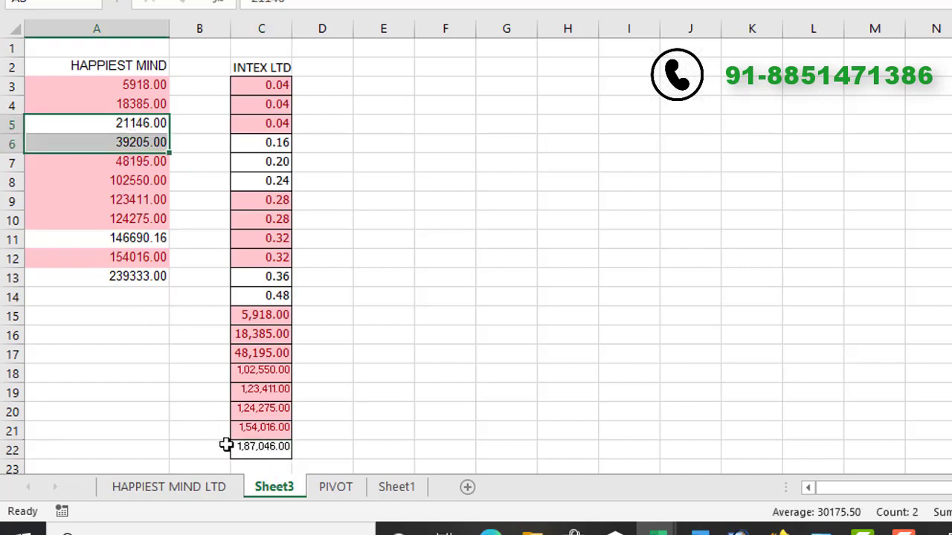
{"action": "left_click", "coordinate": [266, 452]}
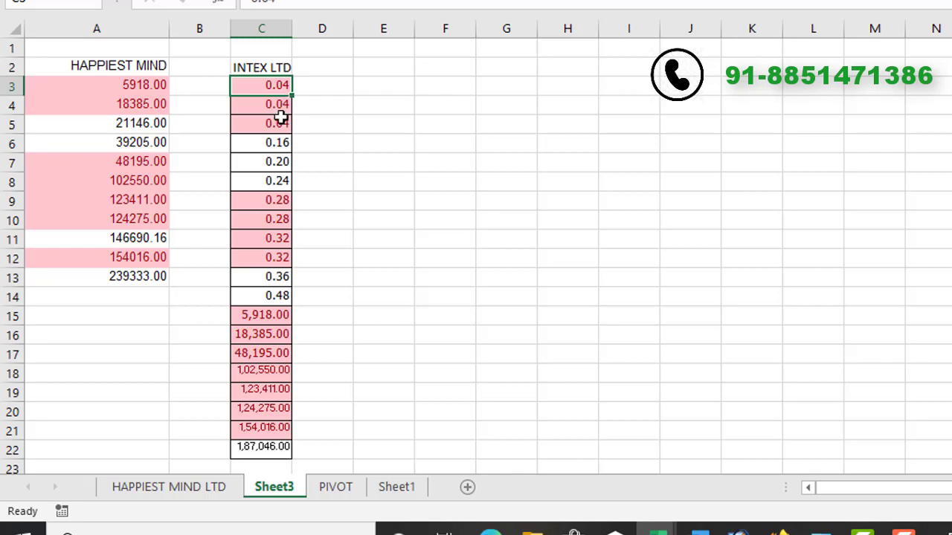
{"action": "left_click", "coordinate": [277, 106]}
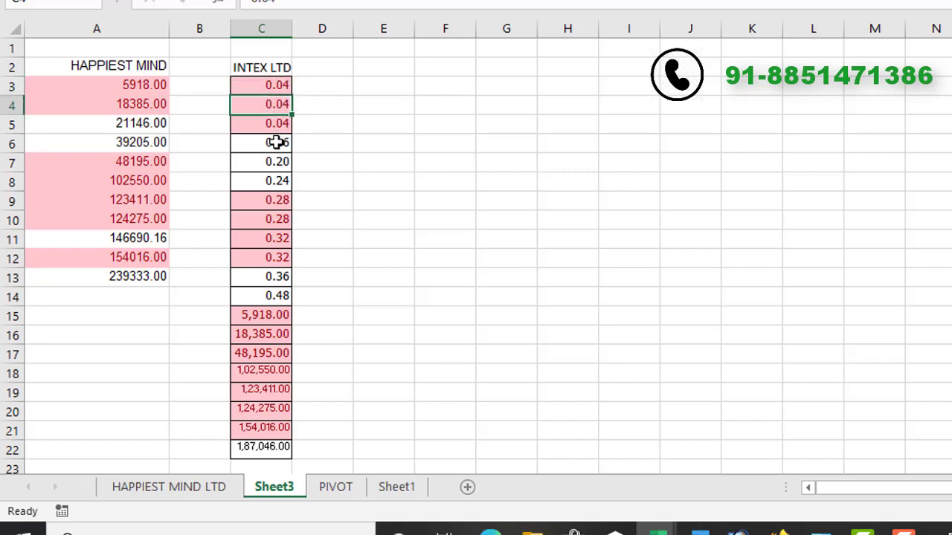
{"action": "left_click", "coordinate": [273, 125]}
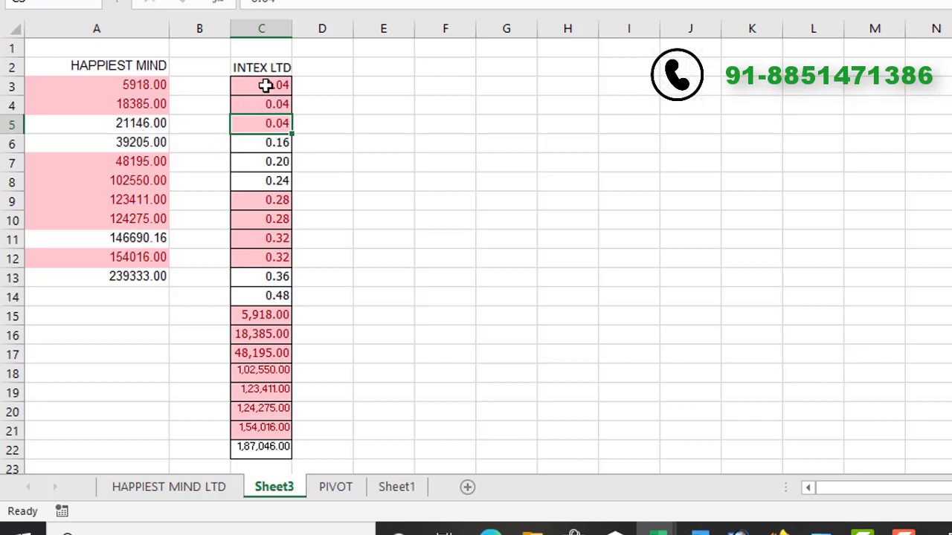
{"action": "left_click_drag", "start_coordinate": [266, 86], "coordinate": [275, 153]}
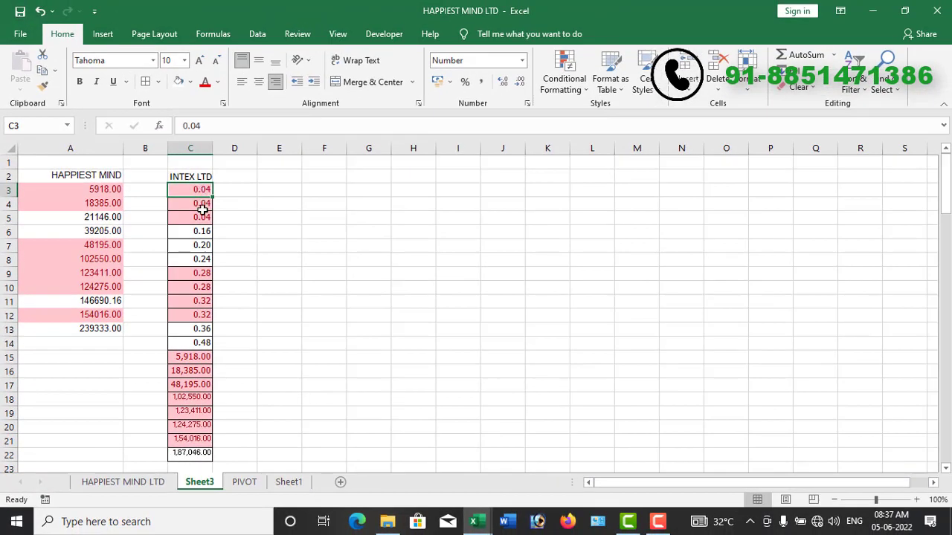
Clear the duplicate-highlighting rules from the three 0.04 cells C3:C5.
{"action": "left_click_drag", "start_coordinate": [276, 152], "coordinate": [202, 223]}
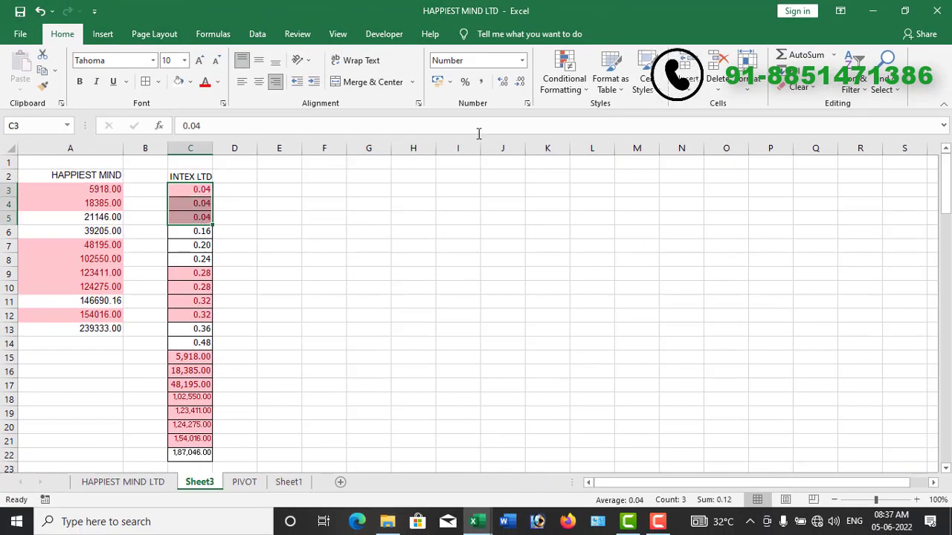
{"action": "left_click", "coordinate": [569, 90]}
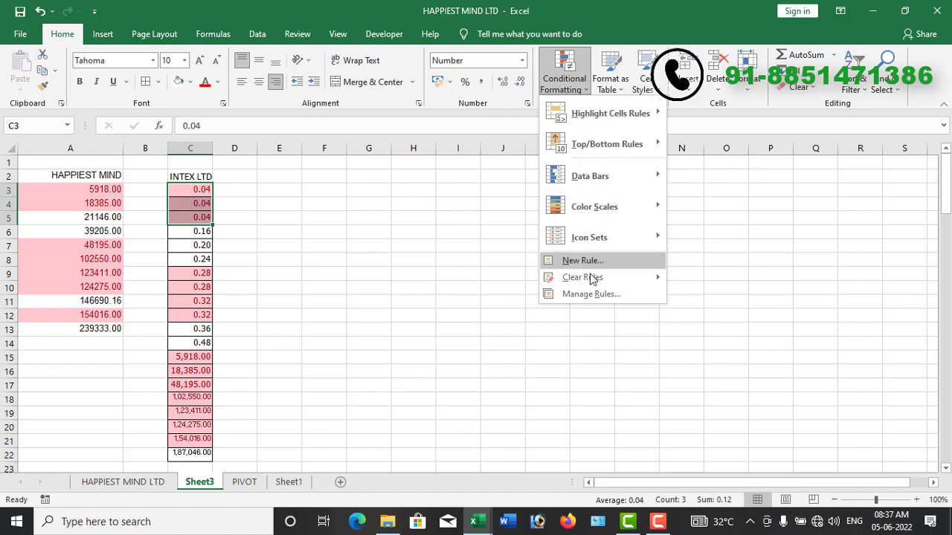
{"action": "mouse_move", "coordinate": [593, 279]}
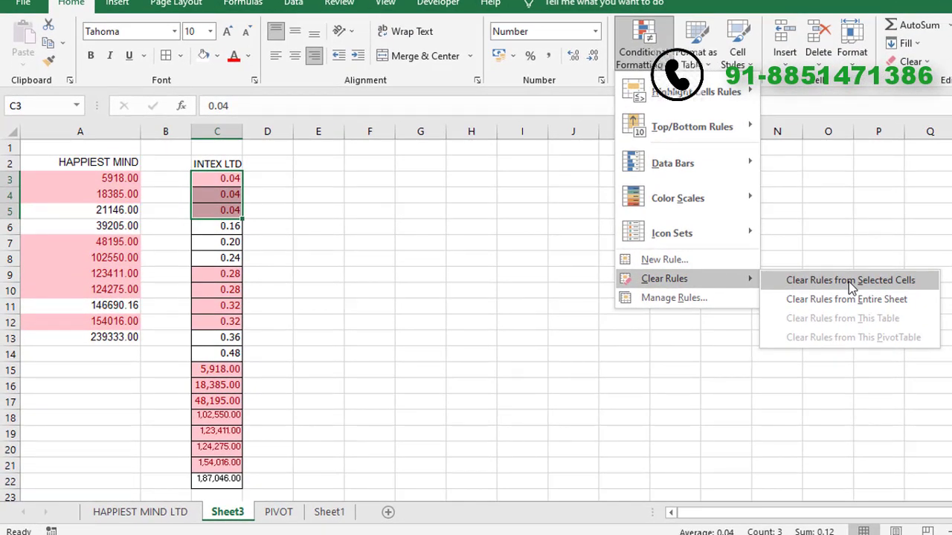
{"action": "left_click", "coordinate": [850, 282]}
{"action": "left_click", "coordinate": [513, 253]}
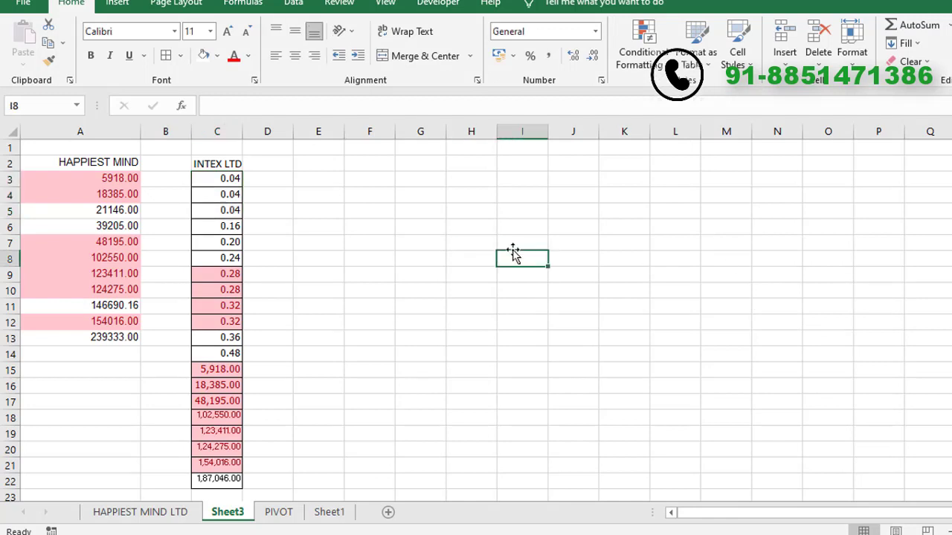
Clear the highlighting rules from the 0.28 and 0.32 cells C9:C12.
{"action": "left_click", "coordinate": [233, 274]}
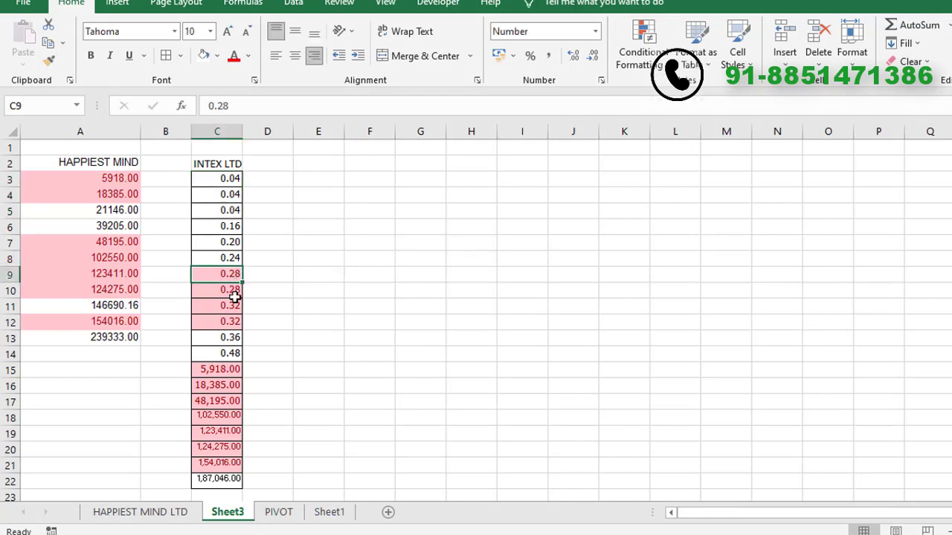
{"action": "left_click", "coordinate": [234, 295]}
{"action": "left_click", "coordinate": [235, 308]}
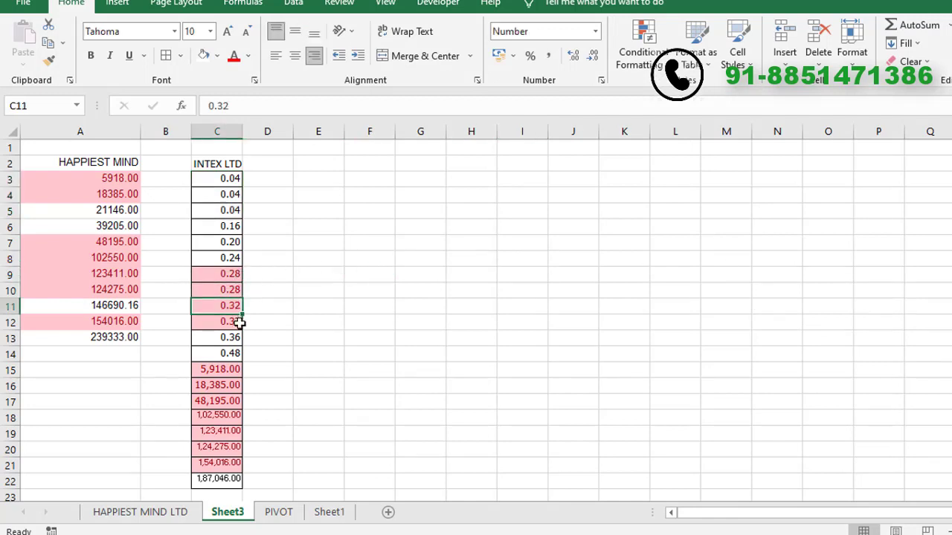
{"action": "left_click", "coordinate": [236, 322]}
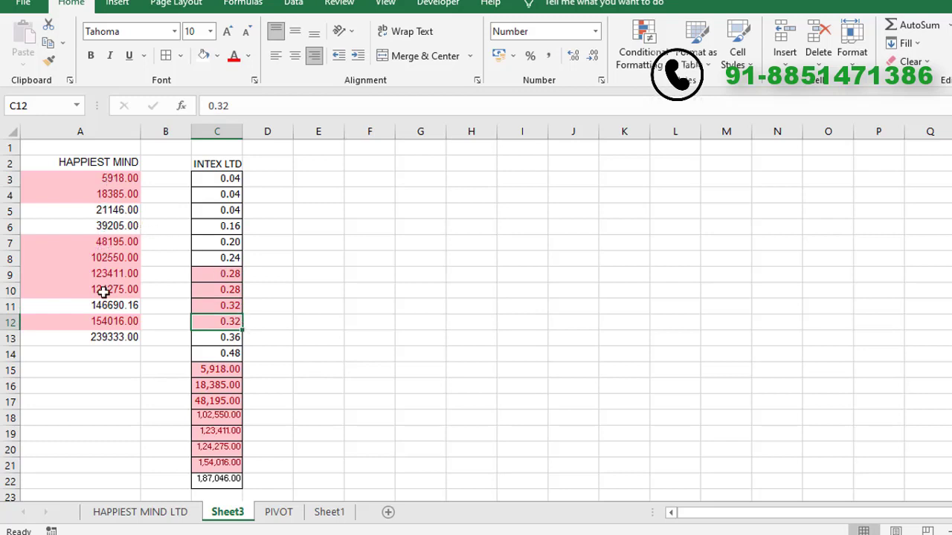
{"action": "left_click", "coordinate": [228, 275]}
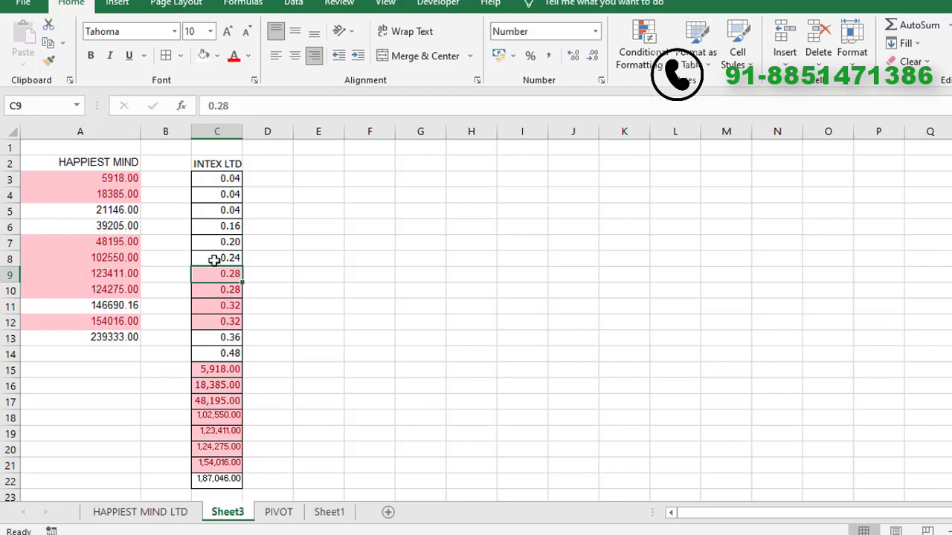
{"action": "left_click_drag", "start_coordinate": [214, 278], "coordinate": [217, 322]}
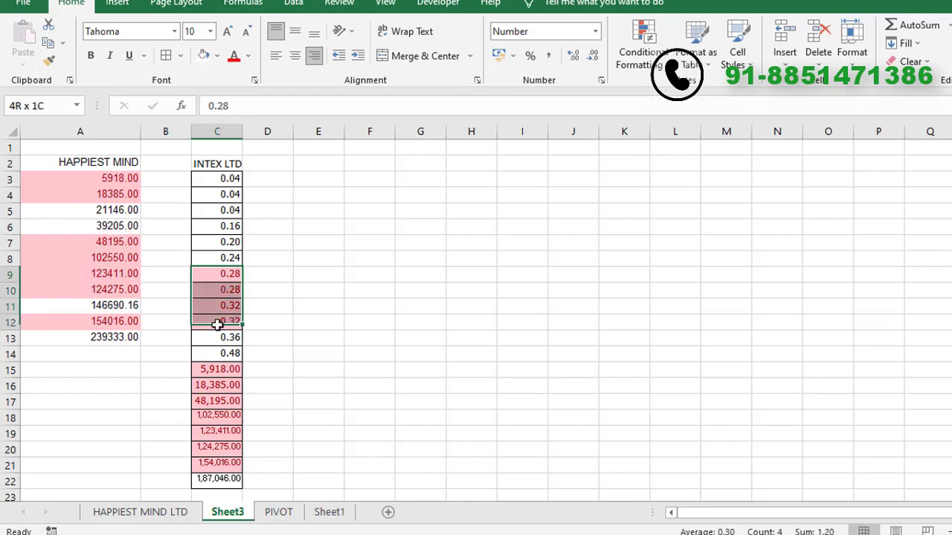
{"action": "left_click", "coordinate": [643, 60]}
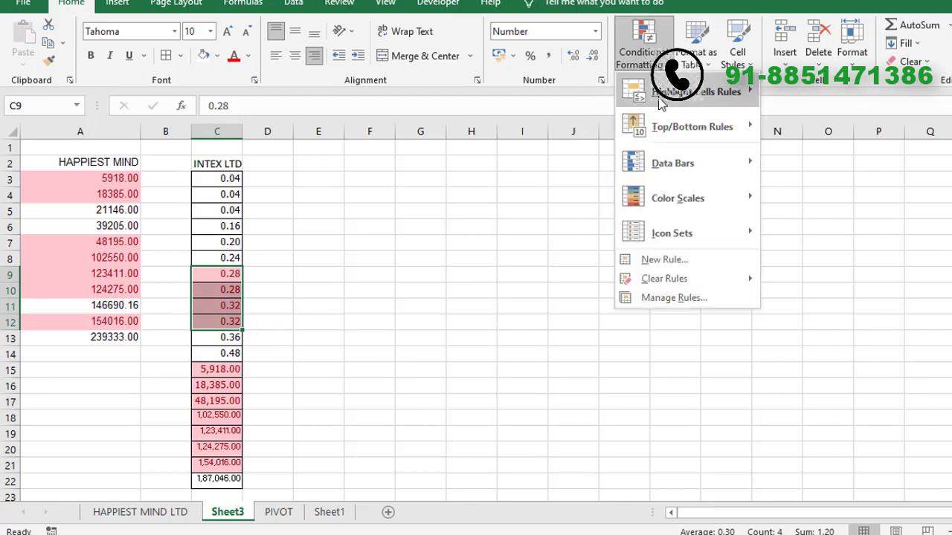
{"action": "mouse_move", "coordinate": [662, 93]}
{"action": "mouse_move", "coordinate": [656, 285]}
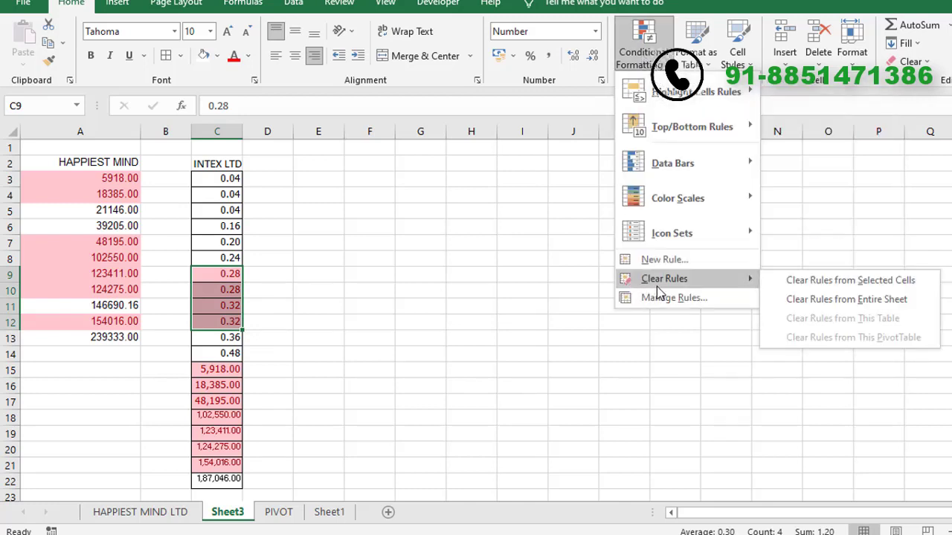
{"action": "left_click", "coordinate": [833, 286]}
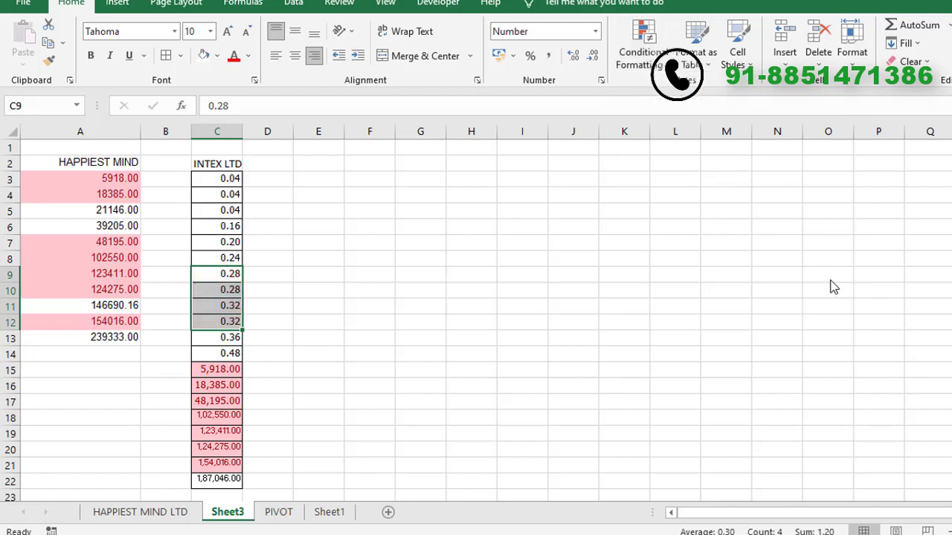
{"action": "left_click", "coordinate": [464, 296]}
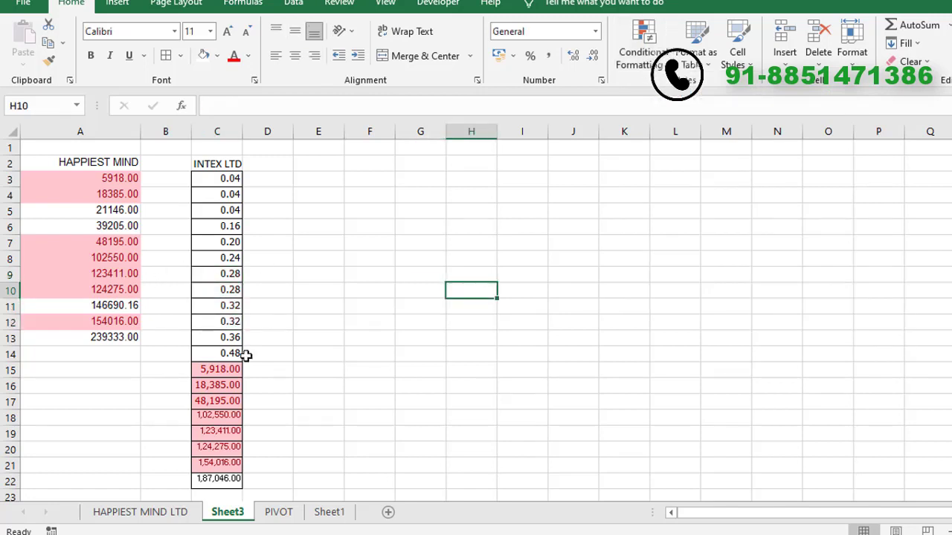
Increase the font size of the 1,87,046.00 total in C22 by one point.
{"action": "scroll", "coordinate": [256, 332], "scroll_direction": "down", "scroll_amount": 2}
{"action": "scroll", "coordinate": [250, 323], "scroll_direction": "up", "scroll_amount": 2}
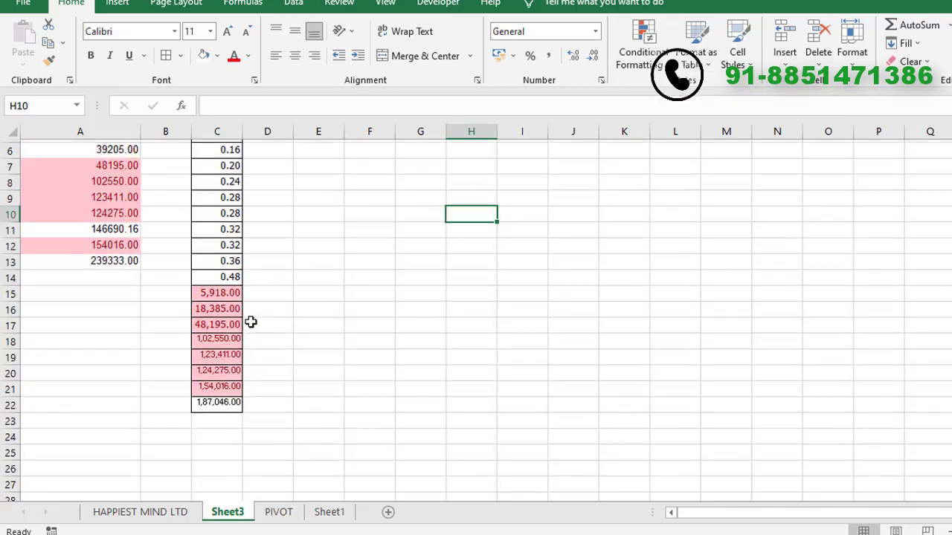
{"action": "left_click", "coordinate": [111, 209]}
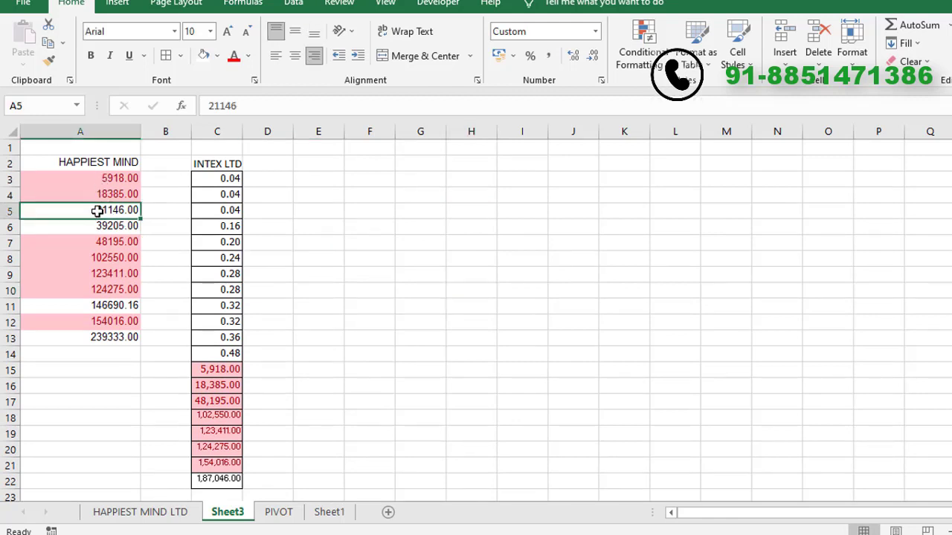
{"action": "left_click_drag", "start_coordinate": [97, 211], "coordinate": [97, 226]}
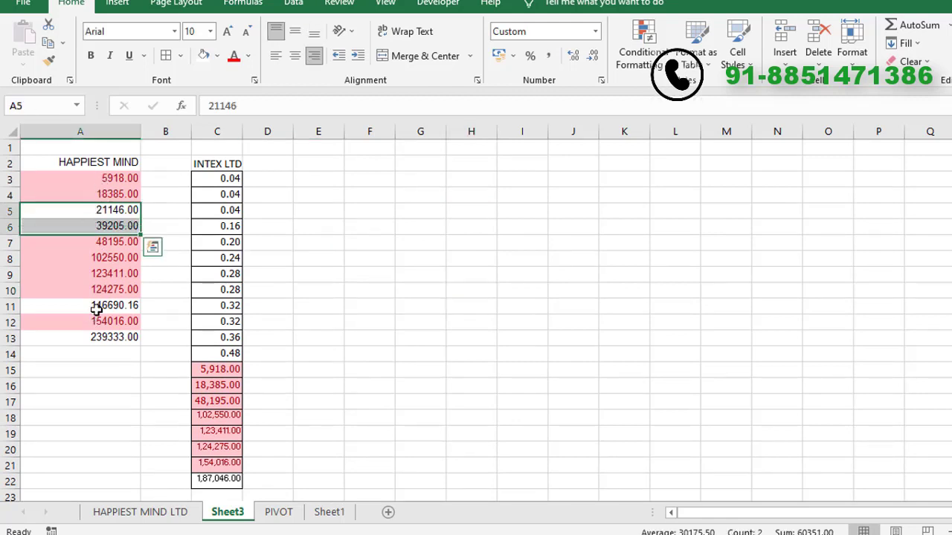
{"action": "scroll", "coordinate": [201, 287], "scroll_direction": "down", "scroll_amount": 2}
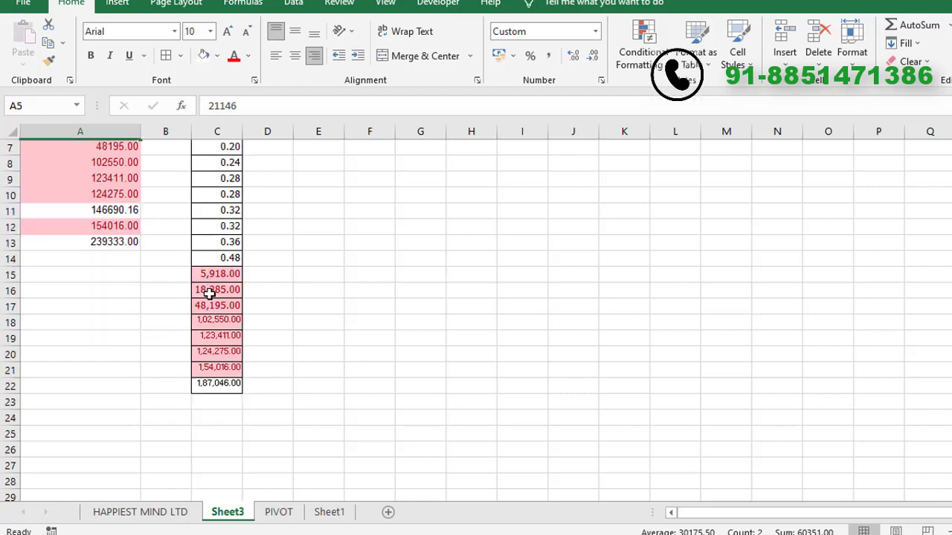
{"action": "scroll", "coordinate": [209, 293], "scroll_direction": "up", "scroll_amount": 1}
{"action": "scroll", "coordinate": [219, 335], "scroll_direction": "up", "scroll_amount": 1}
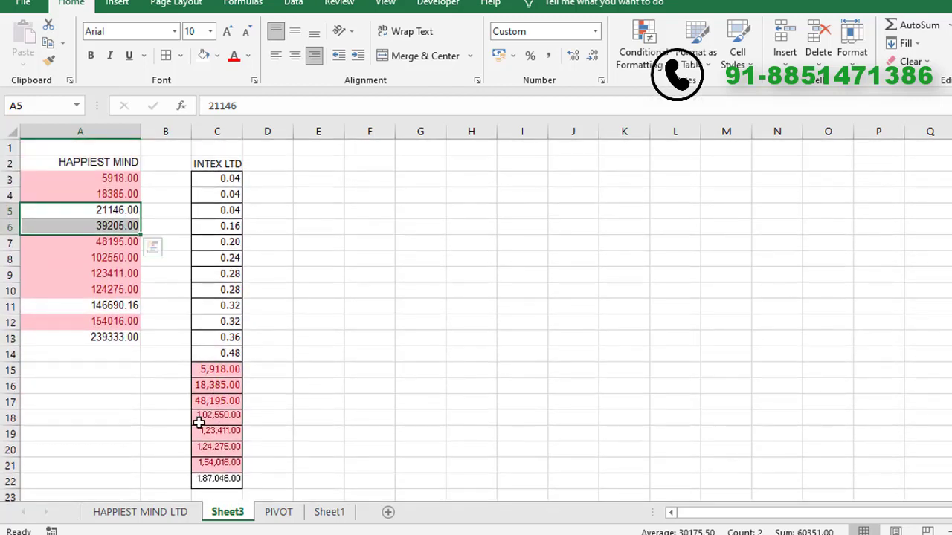
{"action": "left_click", "coordinate": [211, 481]}
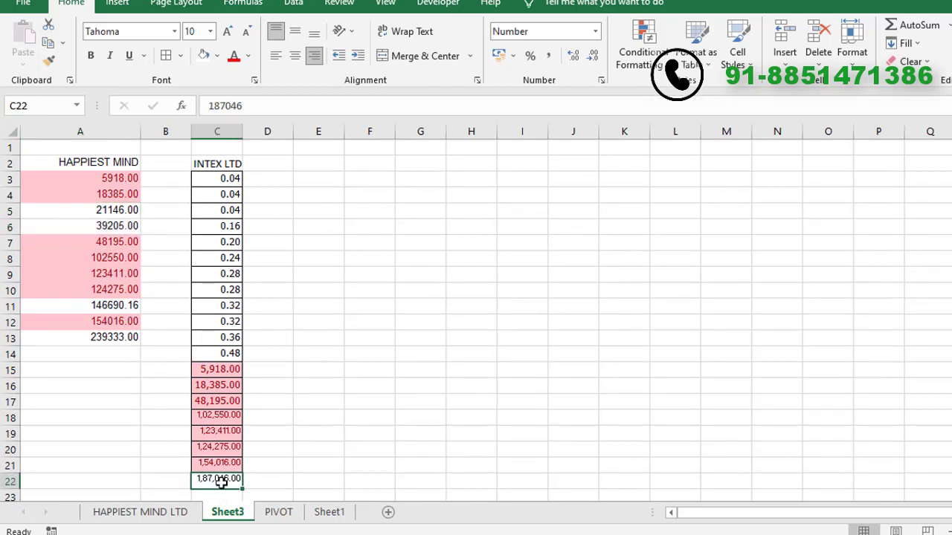
{"action": "left_click", "coordinate": [227, 32]}
{"action": "left_click", "coordinate": [95, 349]}
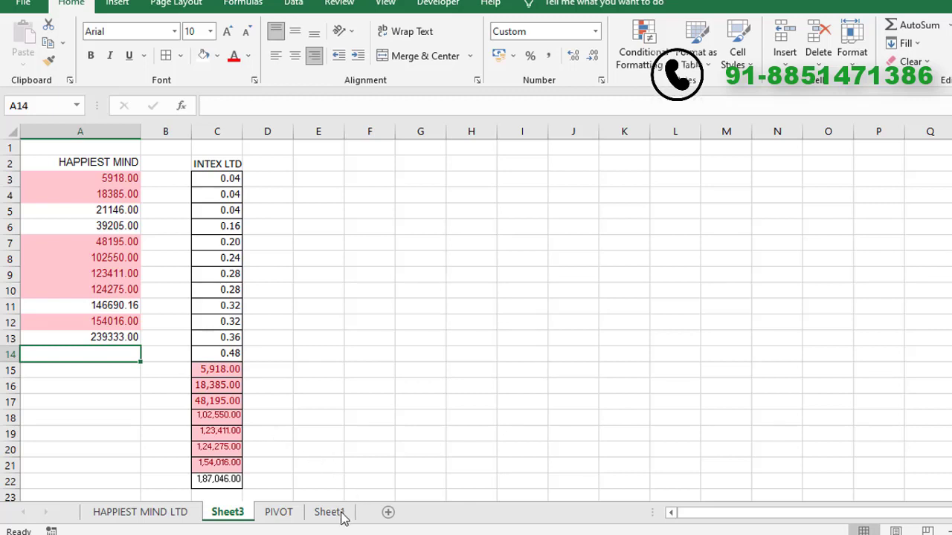
Add a new sheet with the heading 'CLOSING BALANCE AS PER HAPPIEST MIND LTD' in B1.
{"action": "left_click", "coordinate": [388, 518]}
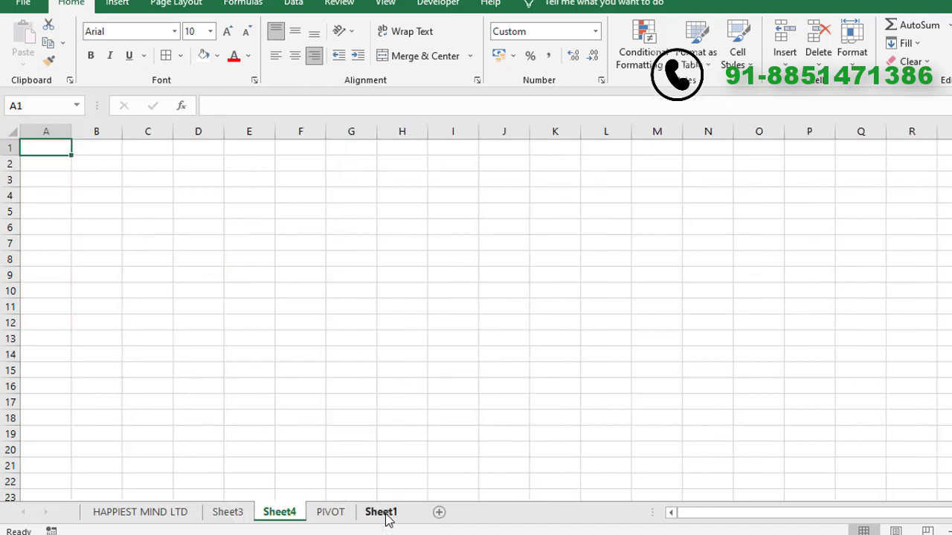
{"action": "key", "text": "Right"}
{"action": "type", "text": "C"}
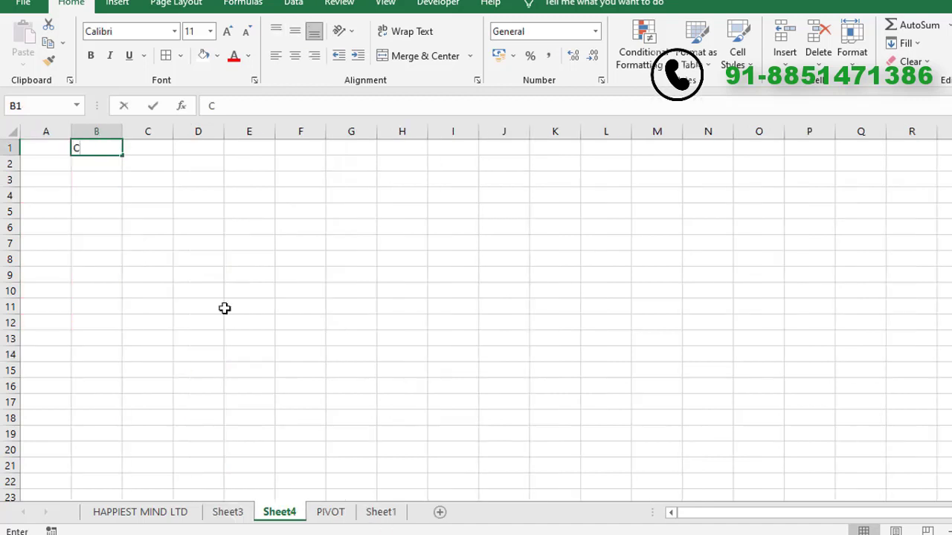
{"action": "type", "text": "LOSING B"}
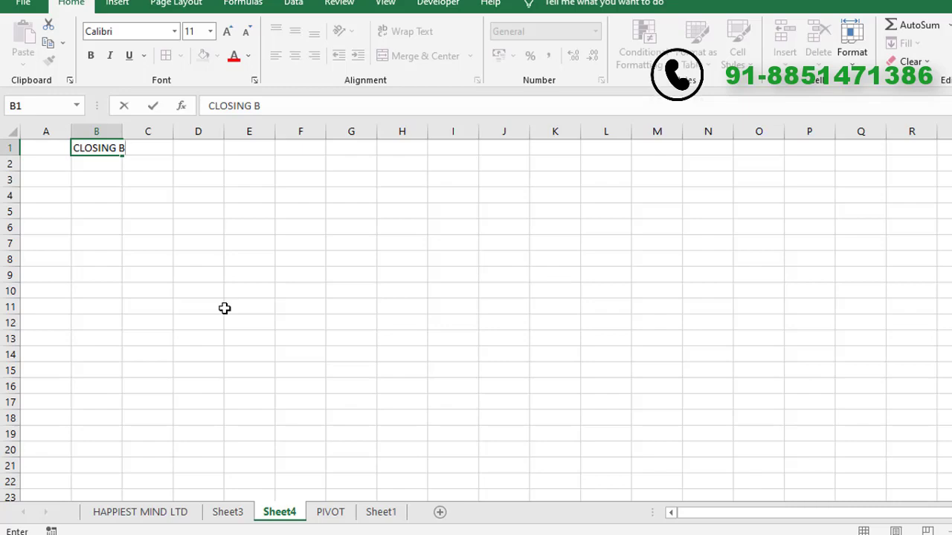
{"action": "type", "text": "ALANCE AS PER HAPPIEST MIND LTD"}
{"action": "key", "text": "Return"}
Copy the closing balance in G61 of the HAPPIEST MIND LTD sheet into I1 of Sheet4.
{"action": "left_click", "coordinate": [134, 511]}
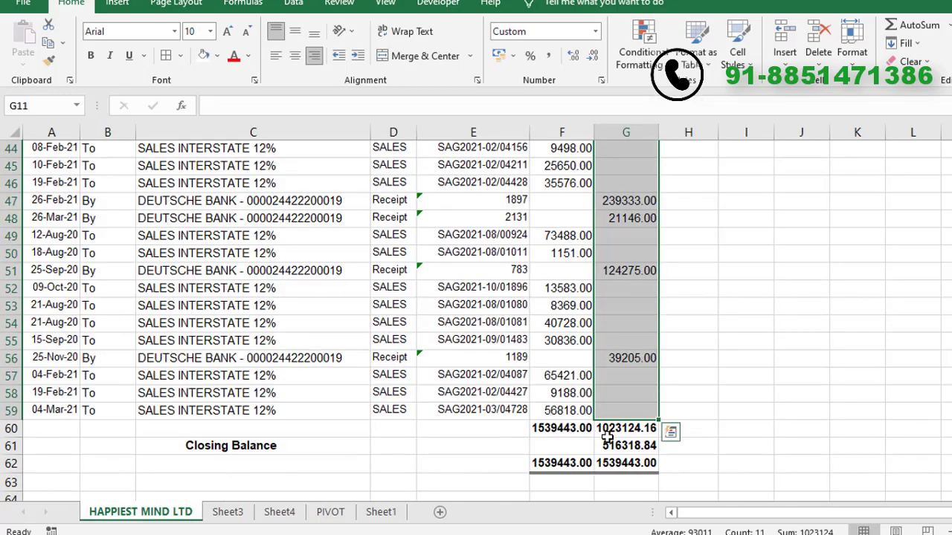
{"action": "left_click", "coordinate": [614, 445]}
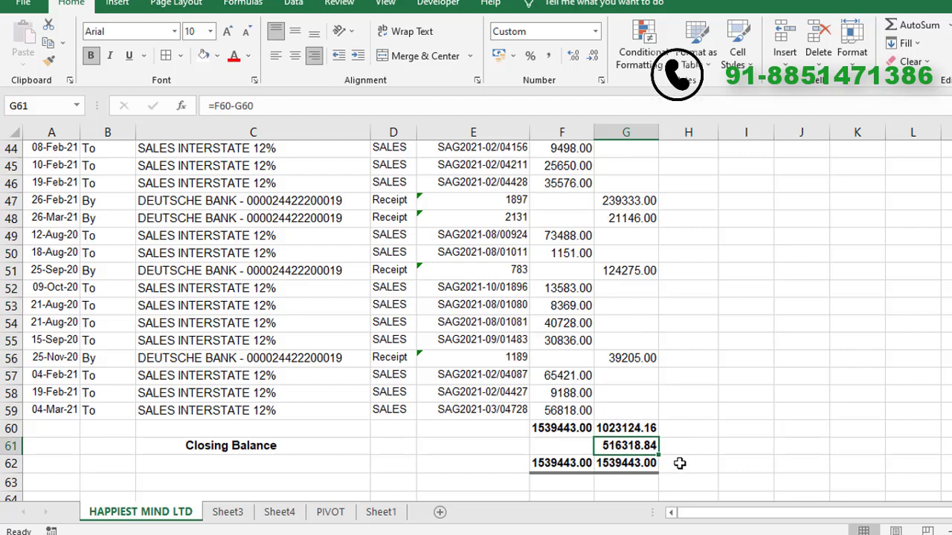
{"action": "key", "text": "ctrl+c"}
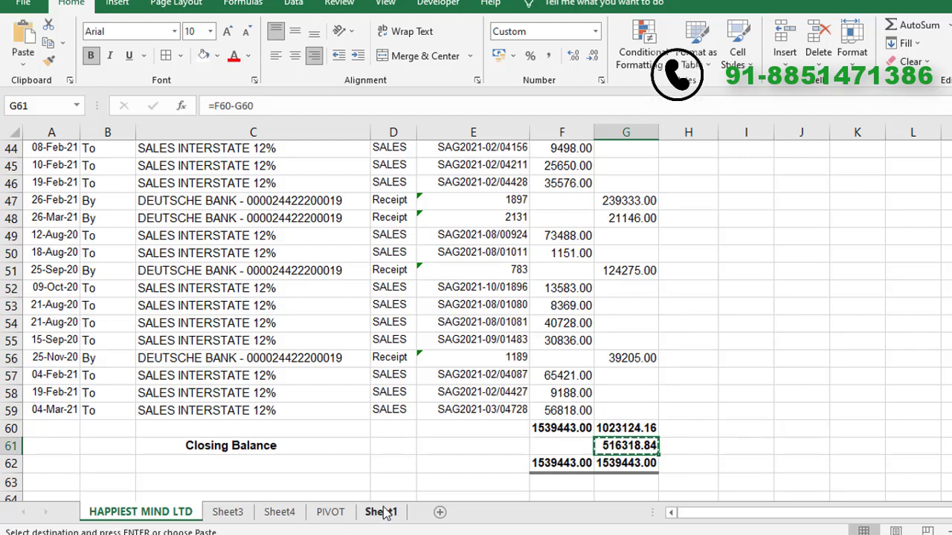
{"action": "left_click", "coordinate": [381, 512]}
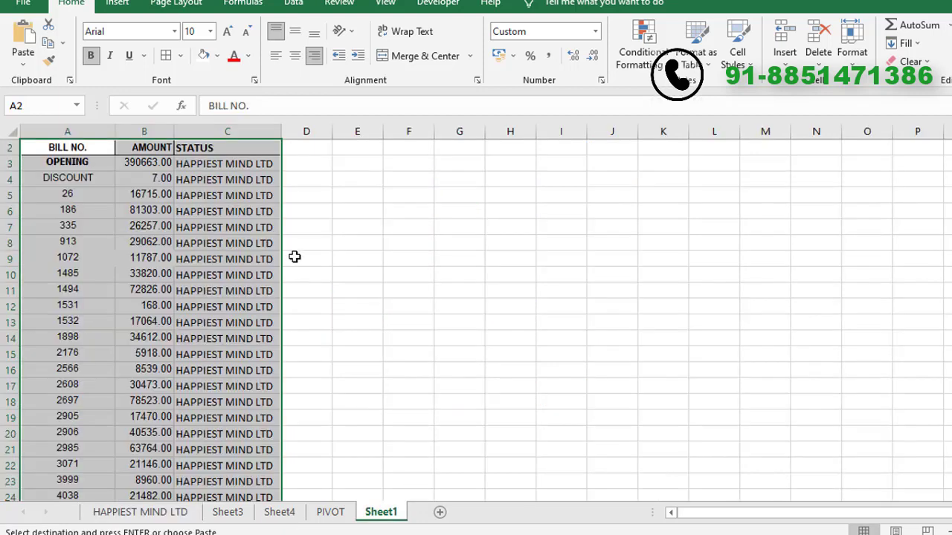
{"action": "left_click", "coordinate": [287, 513]}
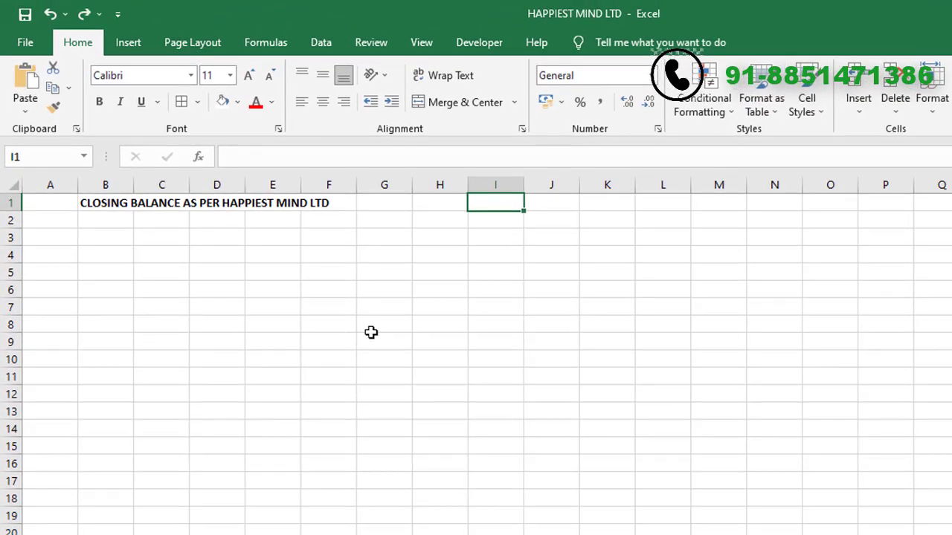
{"action": "key", "text": "ctrl+v"}
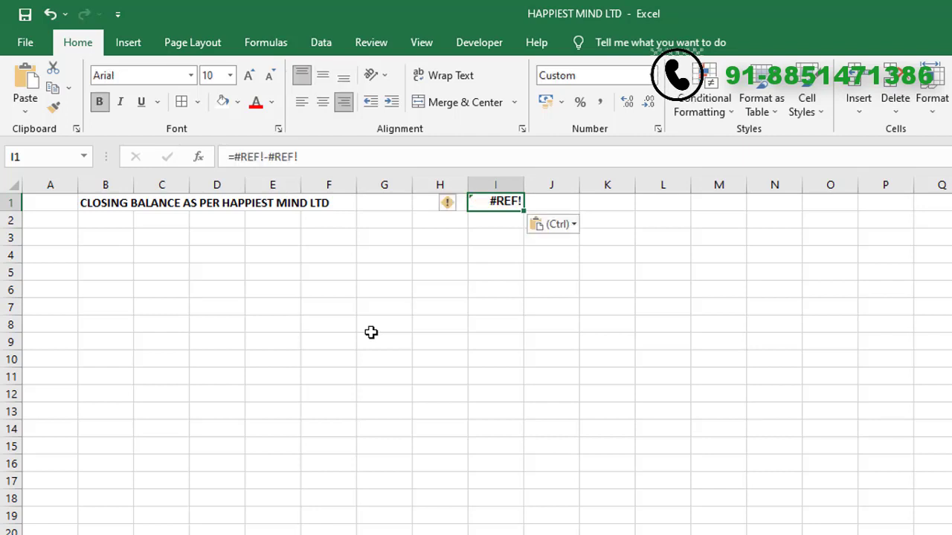
Replace the #REF! result with the value 516318.84 only and widen column I.
{"action": "key", "text": "ctrl+z"}
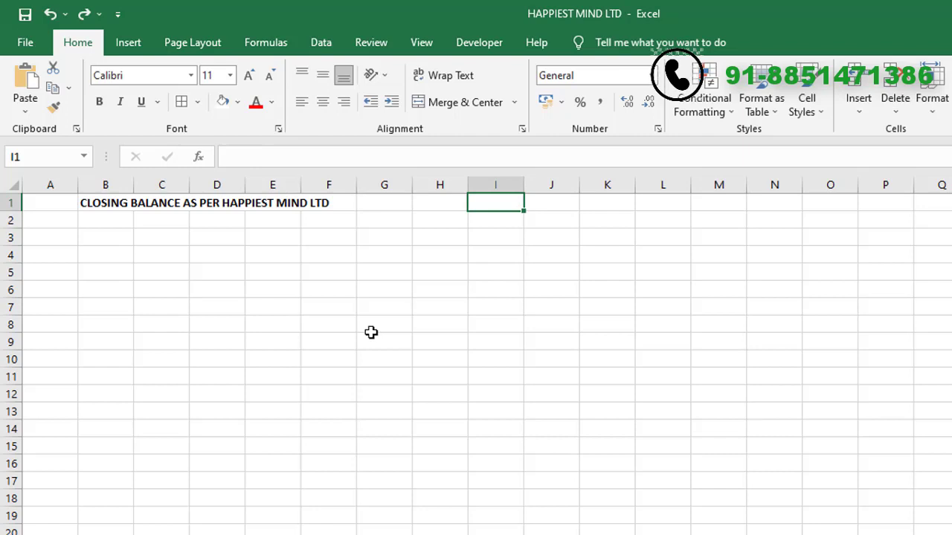
{"action": "key", "text": "ctrl+alt+v"}
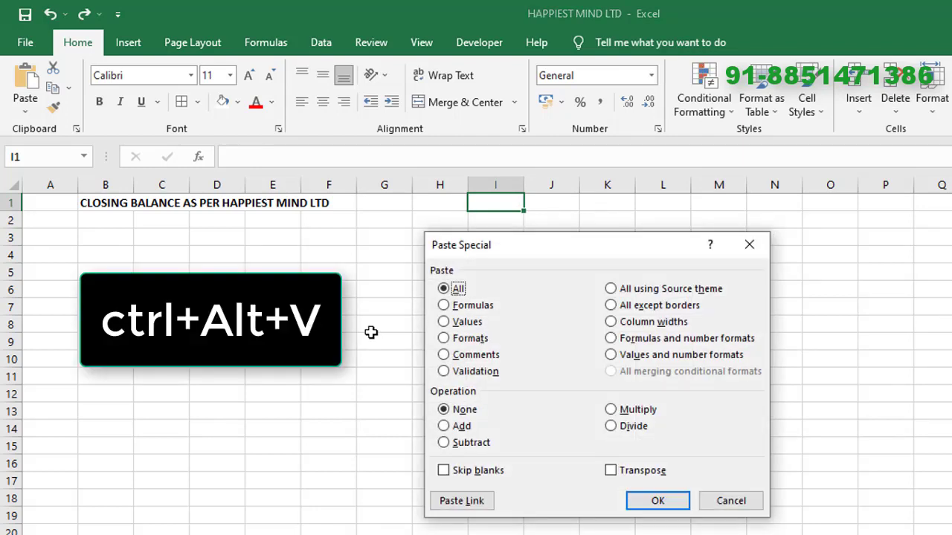
{"action": "left_click", "coordinate": [455, 322]}
{"action": "left_click", "coordinate": [657, 501]}
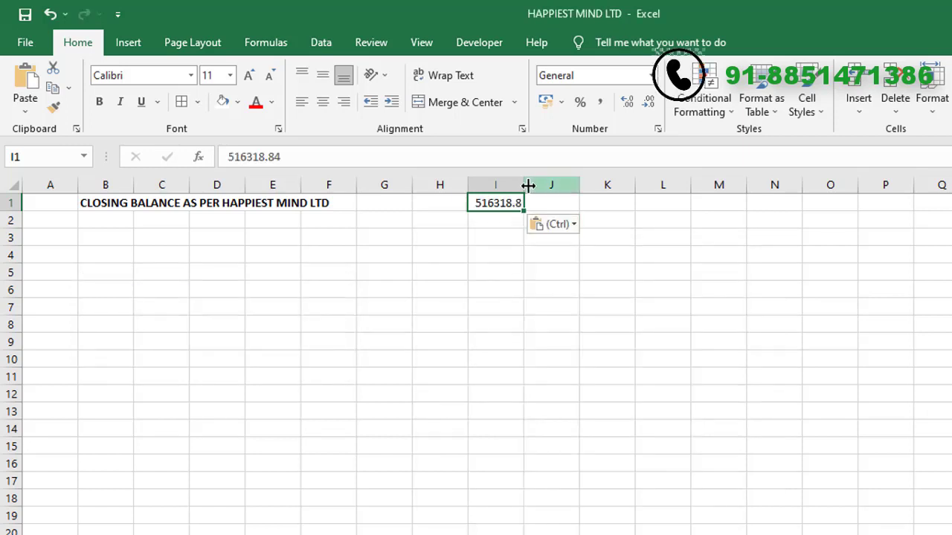
{"action": "left_click_drag", "start_coordinate": [528, 186], "coordinate": [535, 185]}
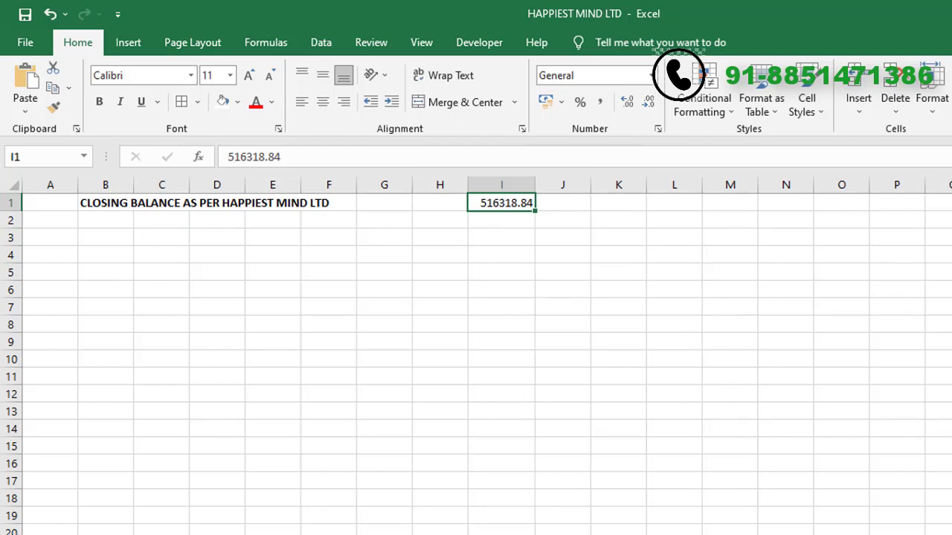
{"action": "key", "text": "ctrl+Page_Down"}
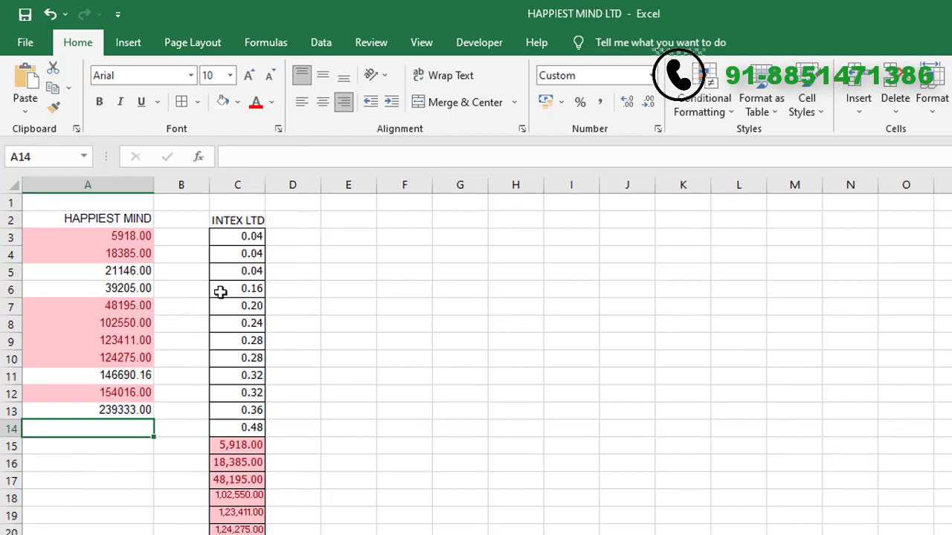
Multi-select A5:A6, A11 and A13 (21146, 39205, 146690.16, 239333) and copy them.
{"action": "left_click", "coordinate": [93, 270]}
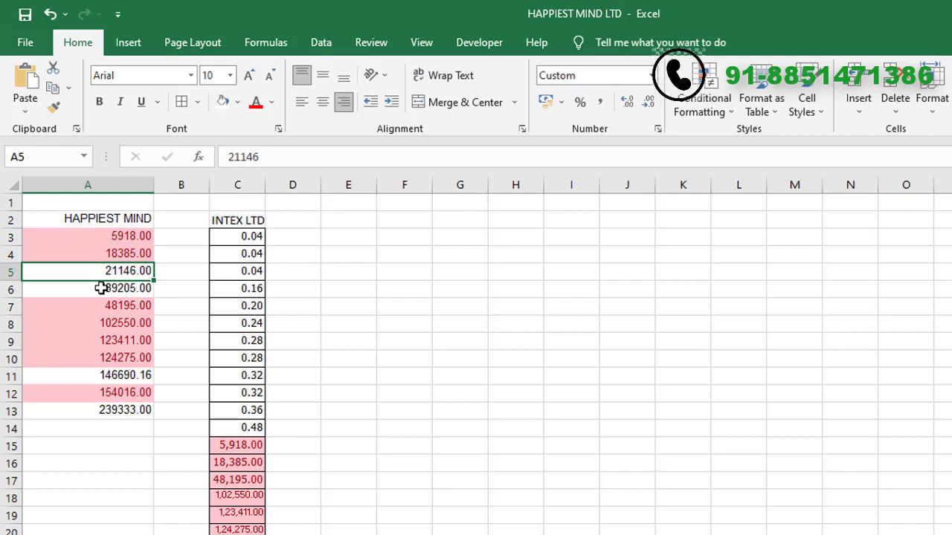
{"action": "left_click_drag", "start_coordinate": [99, 281], "coordinate": [101, 288]}
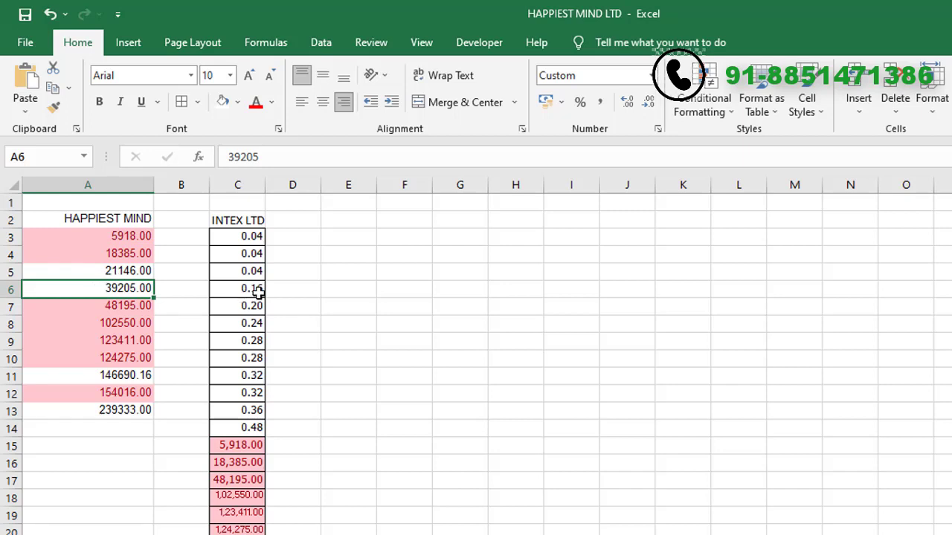
{"action": "left_click_drag", "start_coordinate": [134, 274], "coordinate": [134, 283]}
{"action": "left_click", "coordinate": [135, 374]}
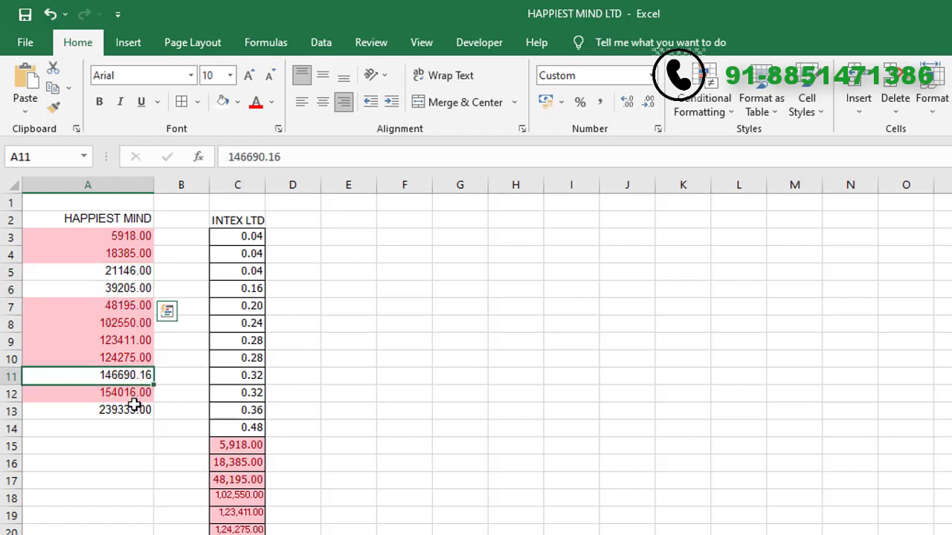
{"action": "left_click", "coordinate": [130, 412]}
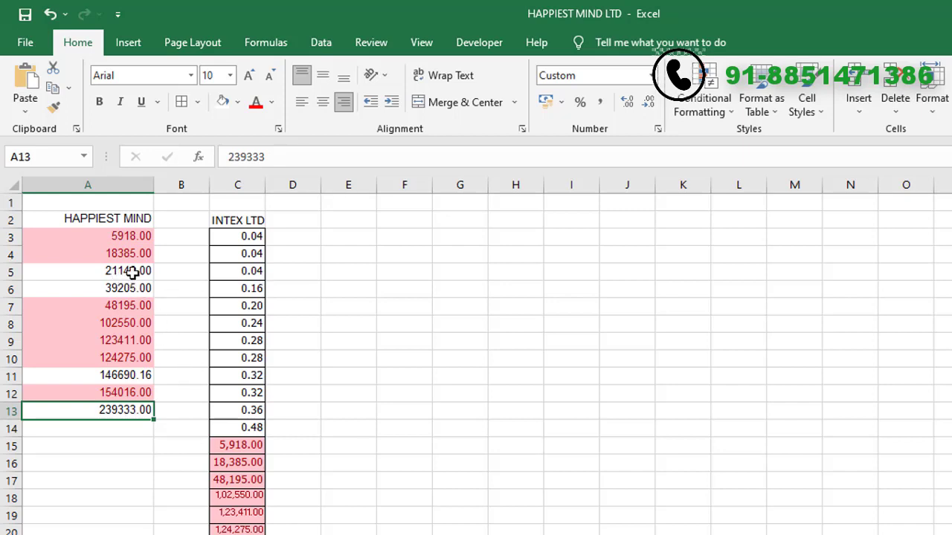
{"action": "left_click_drag", "start_coordinate": [131, 272], "coordinate": [130, 287]}
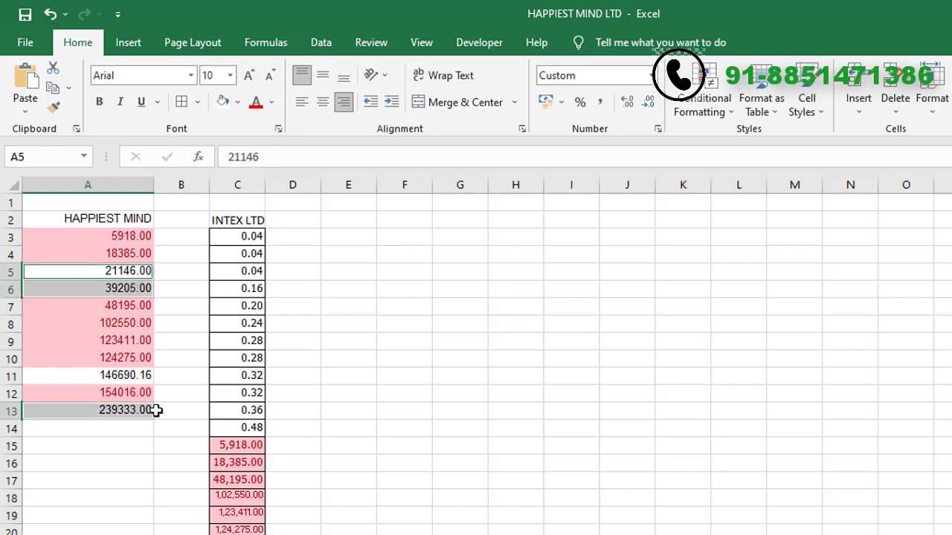
{"action": "left_click", "coordinate": [132, 415], "text": "ctrl"}
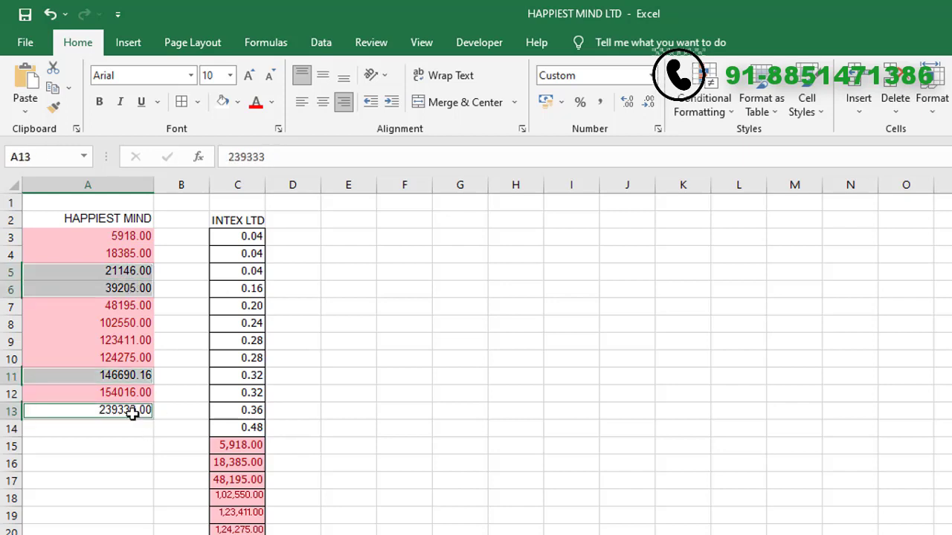
{"action": "key", "text": "ctrl+c"}
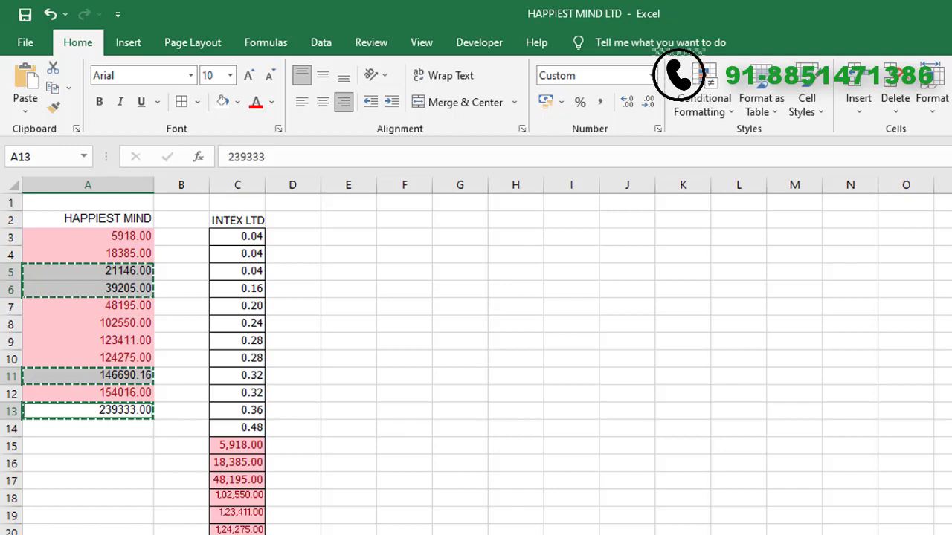
{"action": "key", "text": "ctrl+Page_Down"}
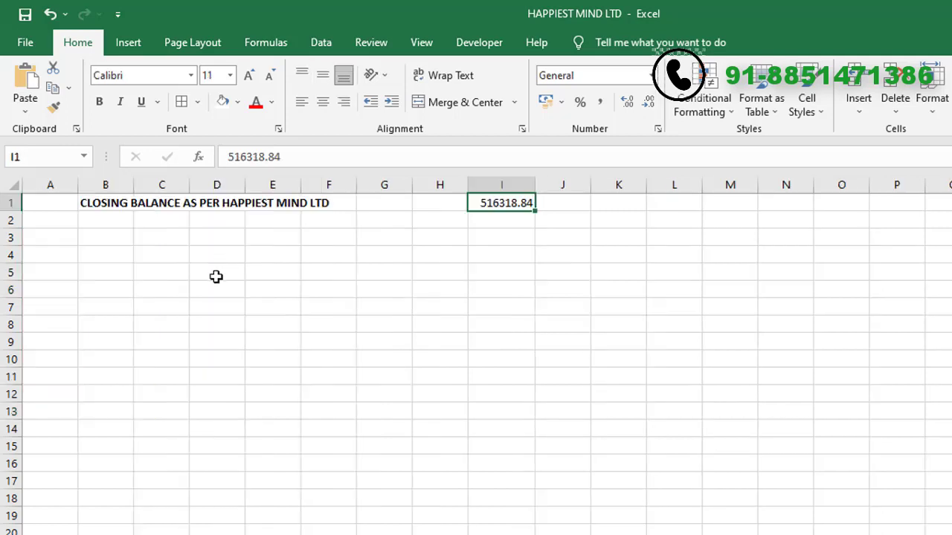
Paste the four amounts into E4:E7 under 'ADD:' and 'PAYMENT NOT ENTERED IN INTEX BOOKS' in A3:B3.
{"action": "left_click", "coordinate": [269, 256]}
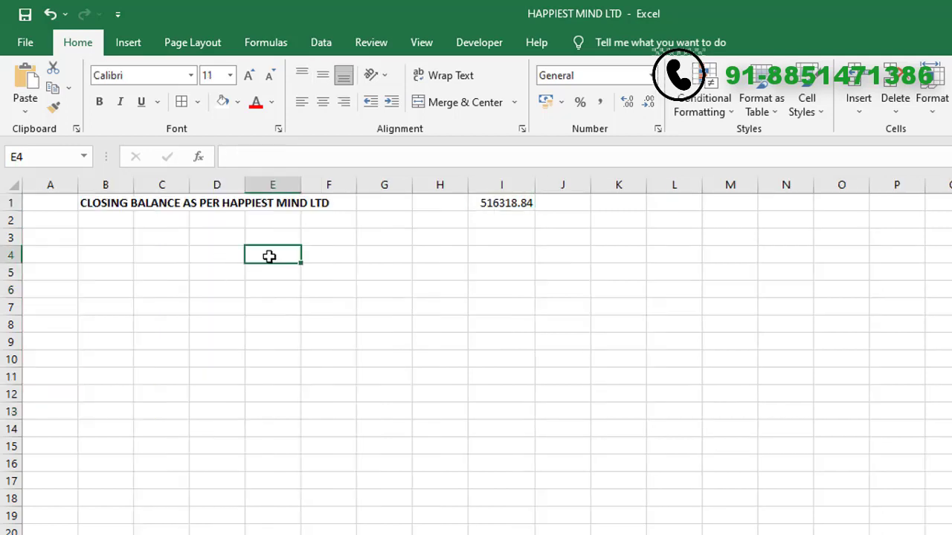
{"action": "key", "text": "ctrl+v"}
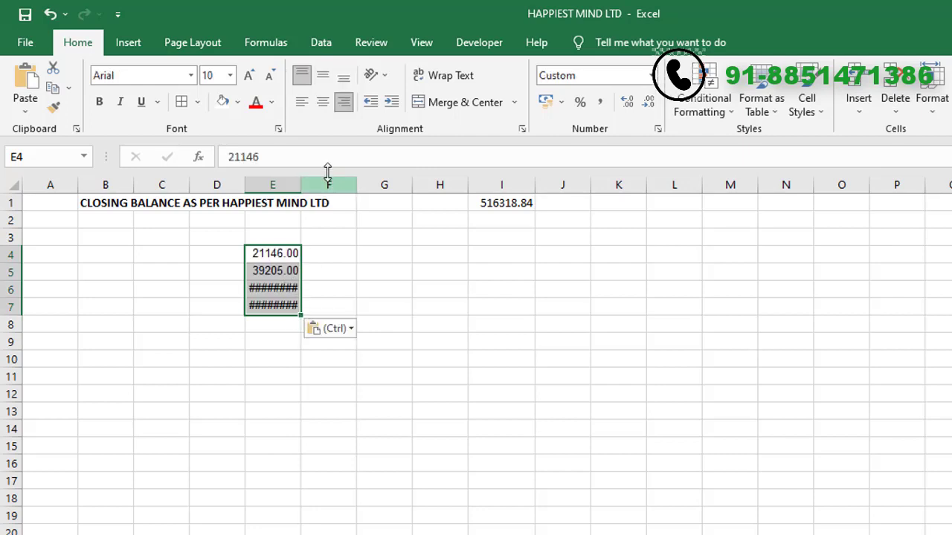
{"action": "left_click", "coordinate": [111, 240]}
{"action": "left_click", "coordinate": [52, 238]}
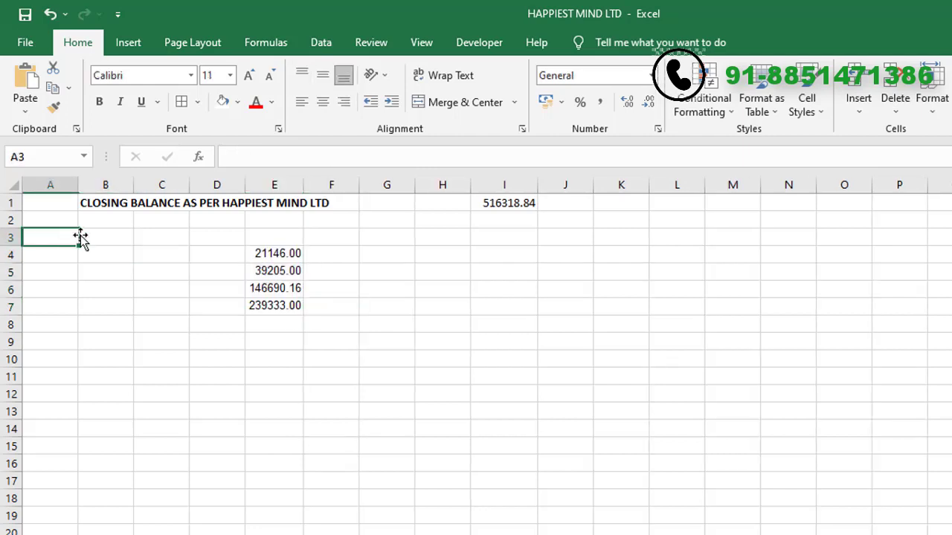
{"action": "type", "text": "ADD"}
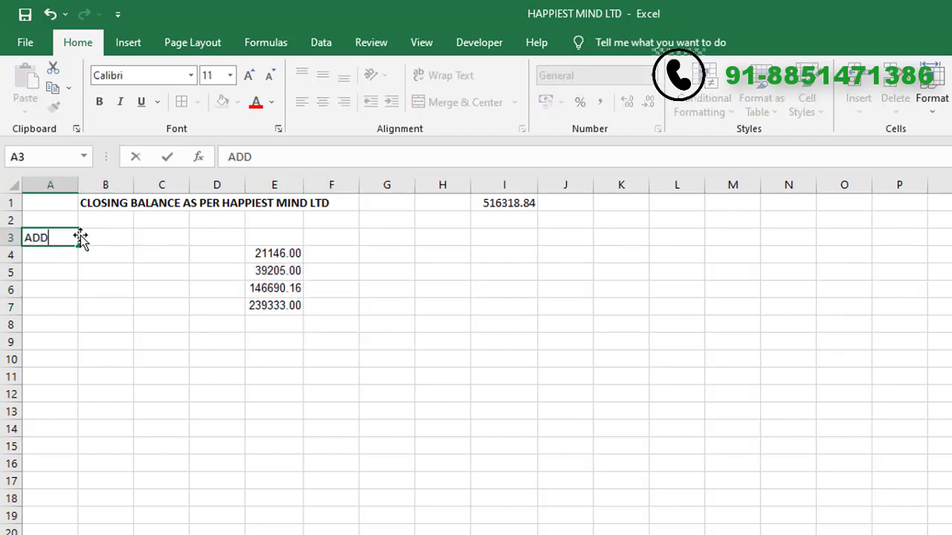
{"action": "type", "text": ":"}
{"action": "key", "text": "Tab"}
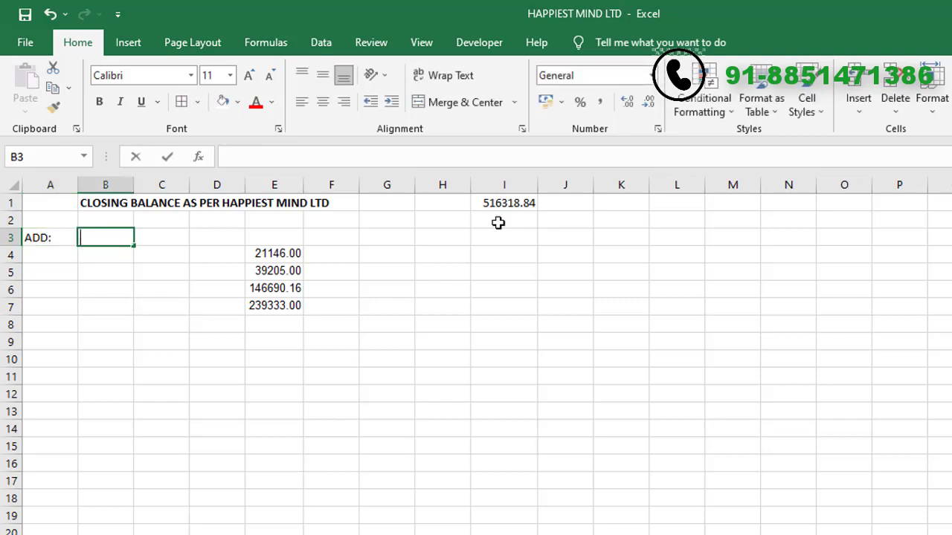
{"action": "type", "text": "PA"}
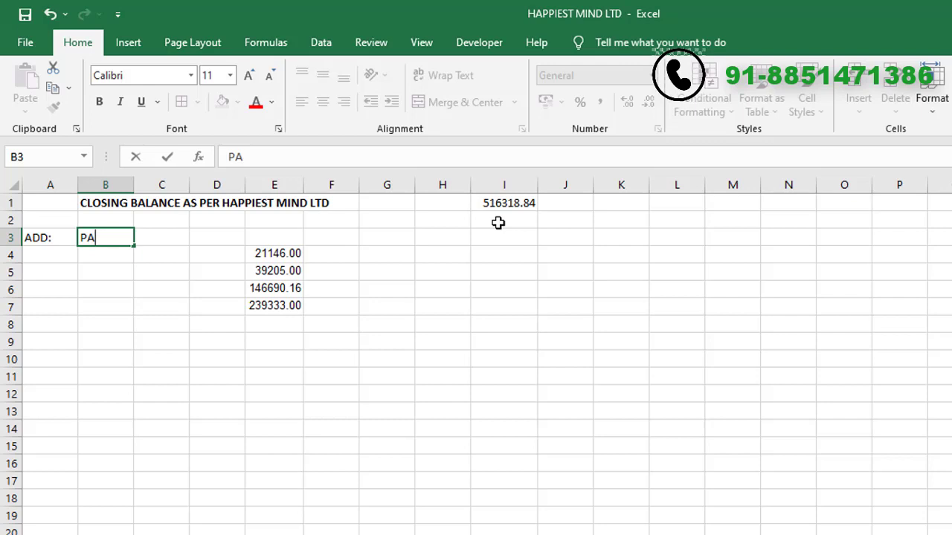
{"action": "type", "text": "YMENT NOT ENTERED IN INTEX BOOKS"}
{"action": "key", "text": "Tab"}
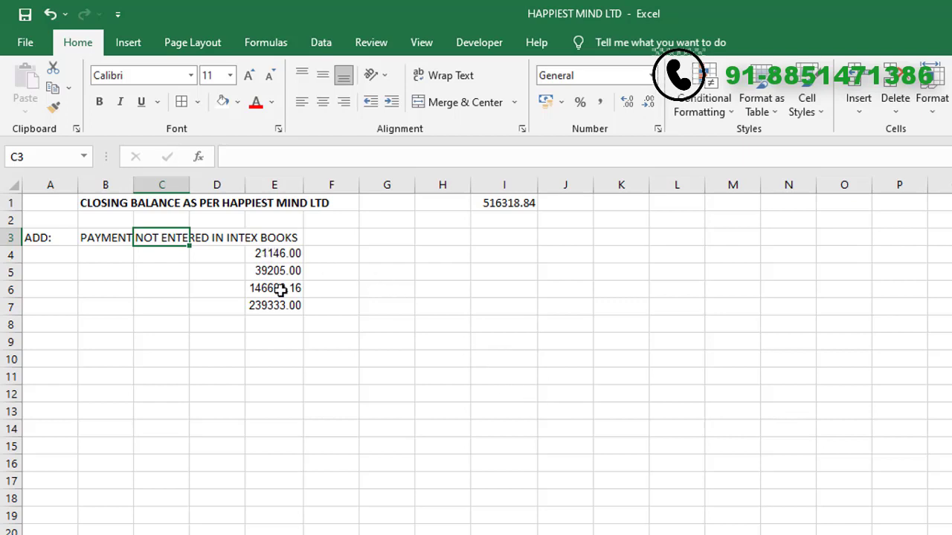
Total E4:E7 with =SUM in I8, giving 446374.16, and underline it.
{"action": "left_click", "coordinate": [504, 324]}
{"action": "type", "text": "="}
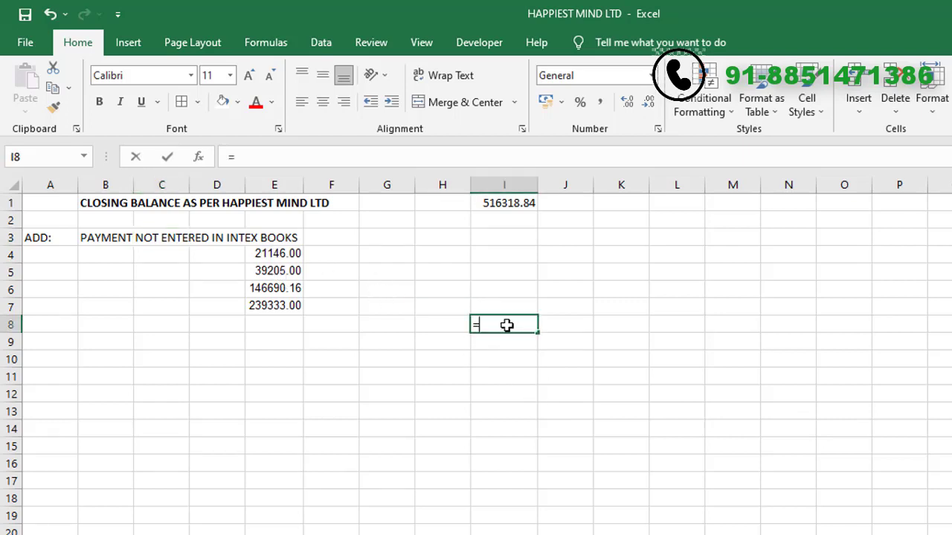
{"action": "type", "text": "SUM"}
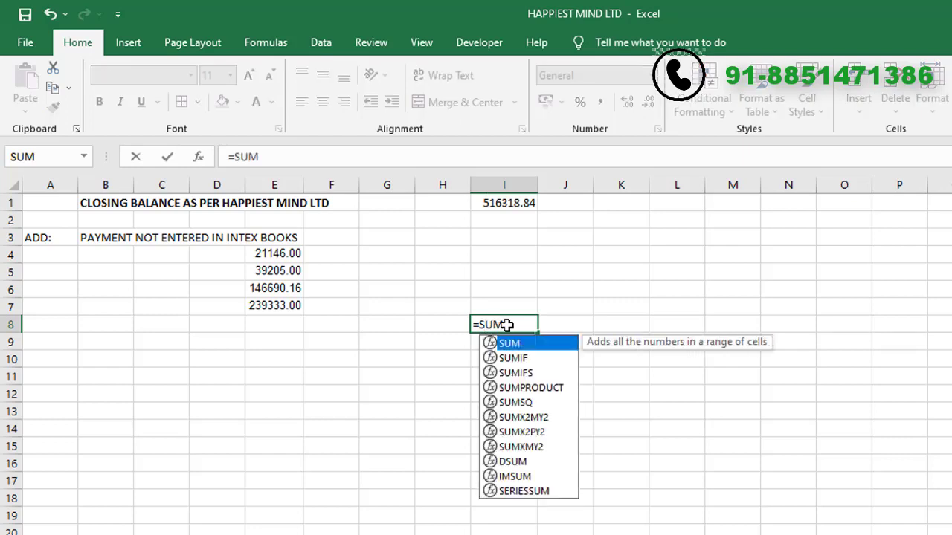
{"action": "type", "text": "("}
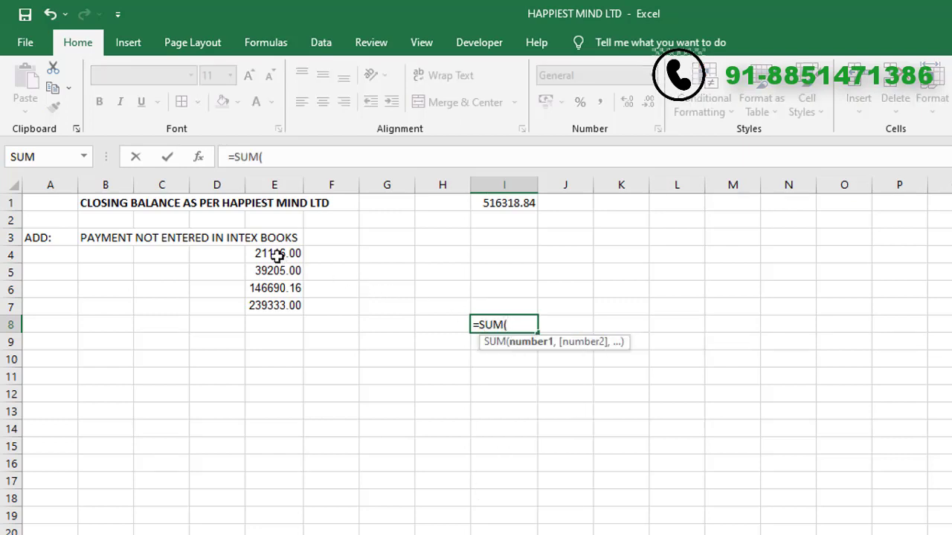
{"action": "left_click_drag", "start_coordinate": [277, 256], "coordinate": [275, 313]}
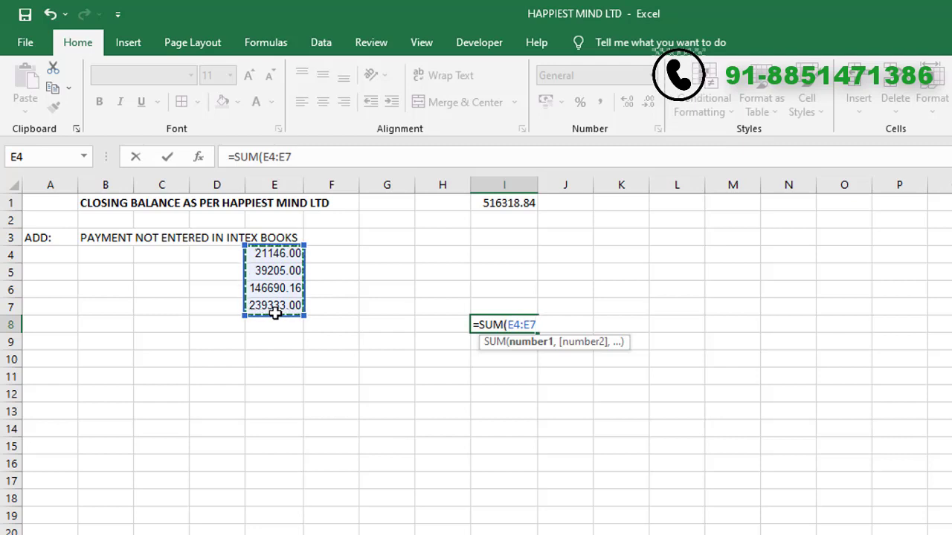
{"action": "key", "text": "Return"}
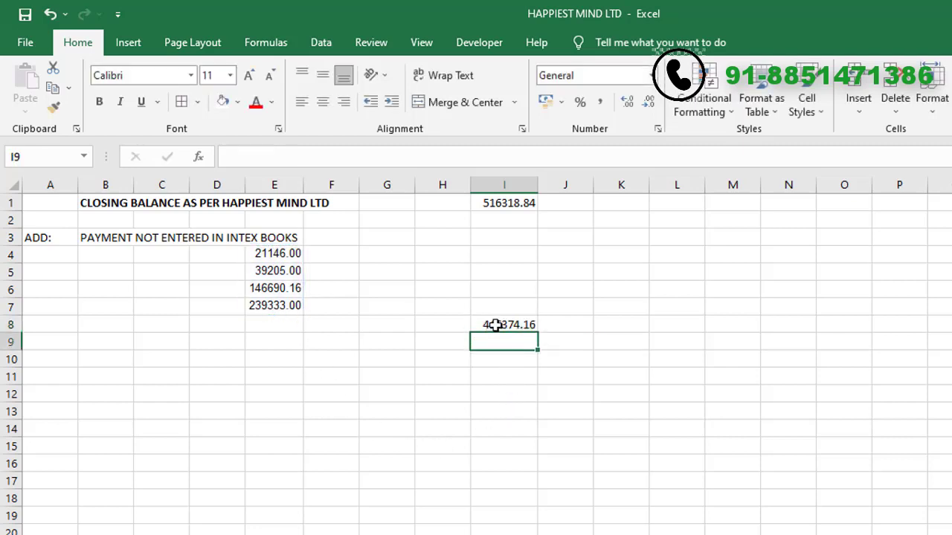
{"action": "left_click", "coordinate": [496, 325]}
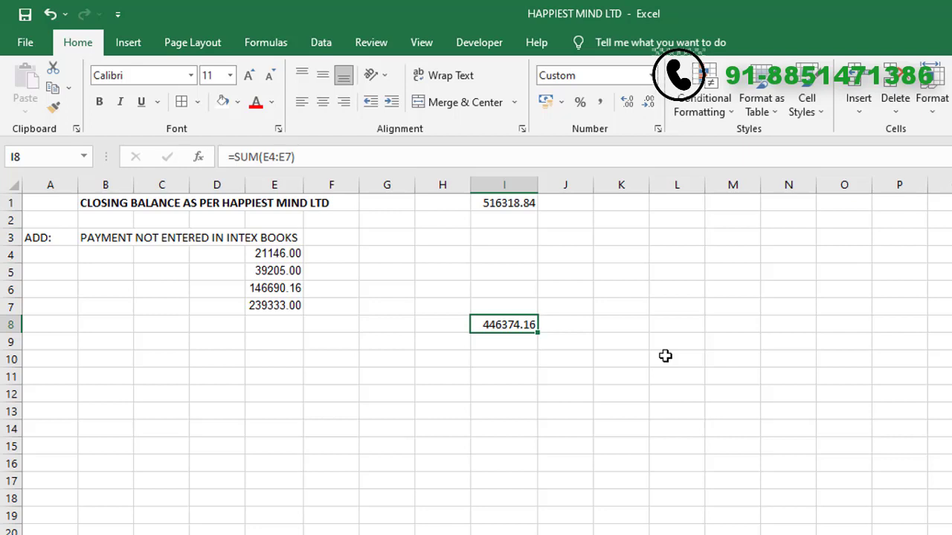
{"action": "key", "text": "ctrl+u"}
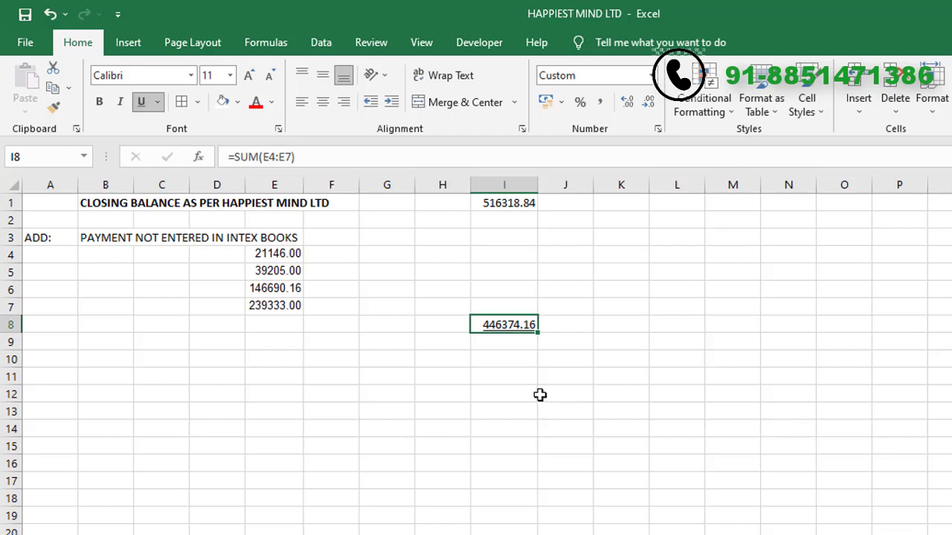
{"action": "left_click", "coordinate": [541, 395]}
{"action": "left_click", "coordinate": [509, 342]}
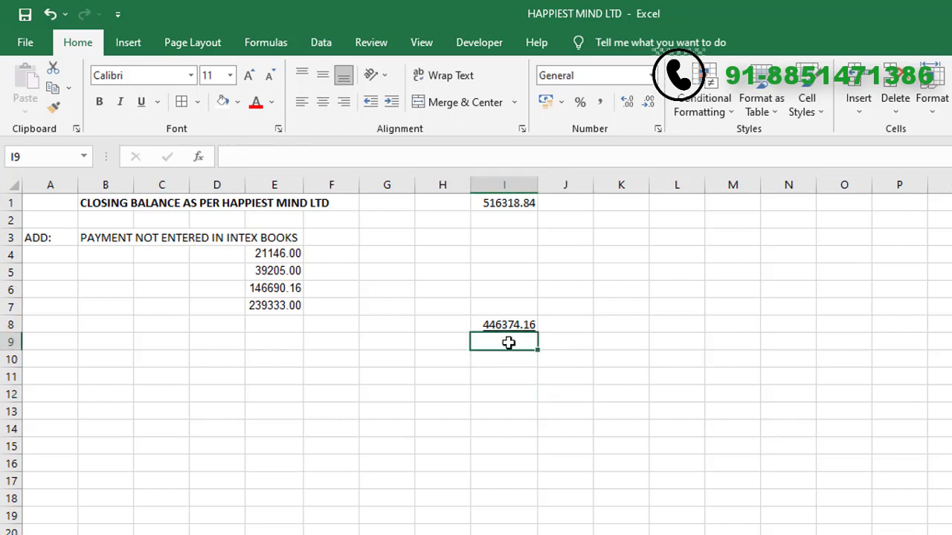
{"action": "type", "text": "="}
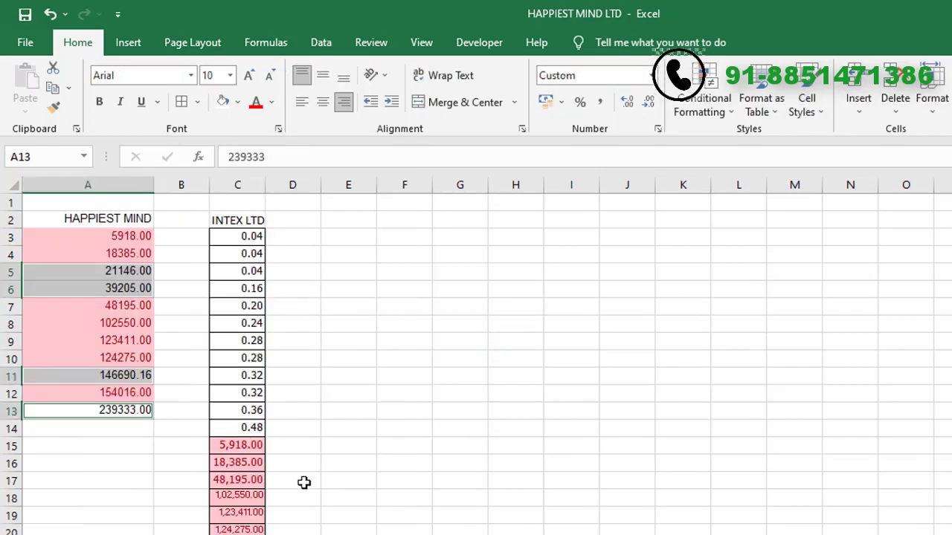
Copy the 1,87,046.00 Intex receipts total in C22 and return to the reconciliation sheet.
{"action": "scroll", "coordinate": [304, 483], "scroll_direction": "down", "scroll_amount": 2}
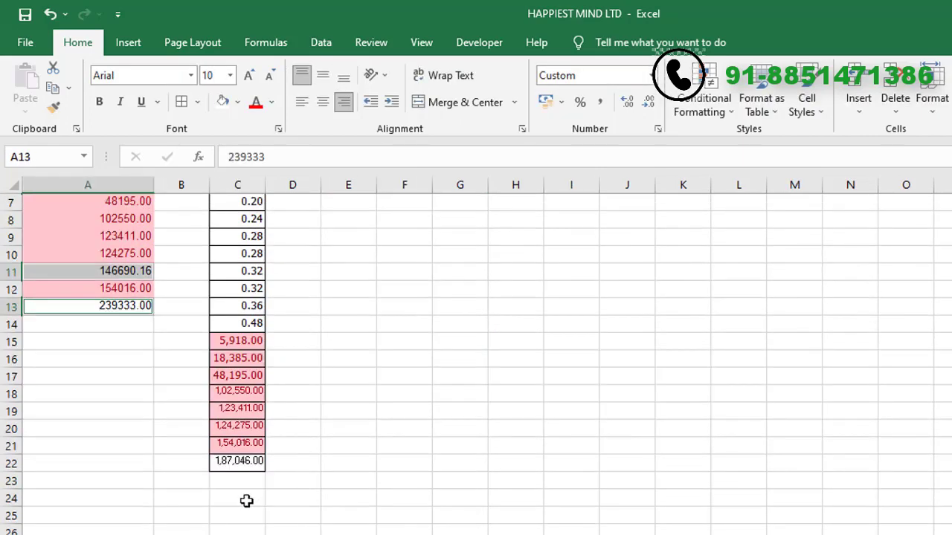
{"action": "left_click", "coordinate": [237, 462]}
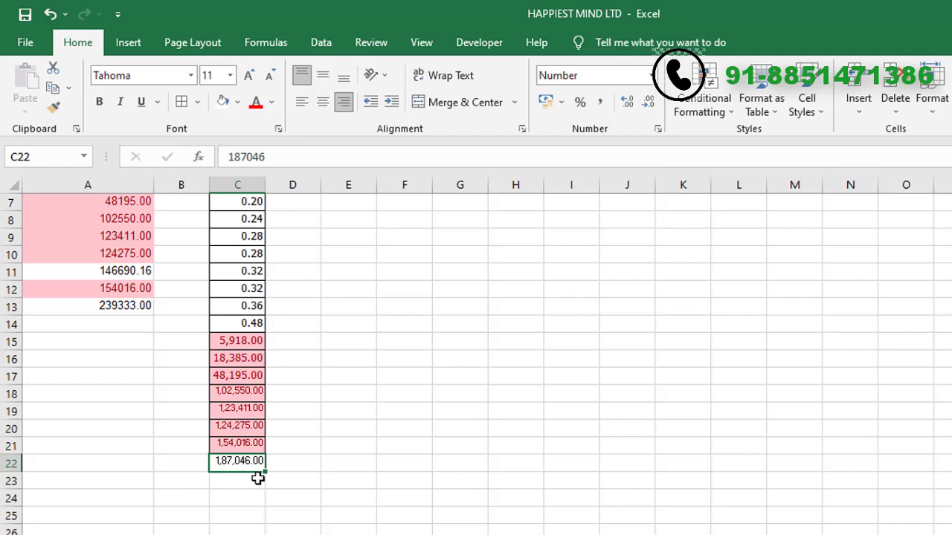
{"action": "key", "text": "ctrl+c"}
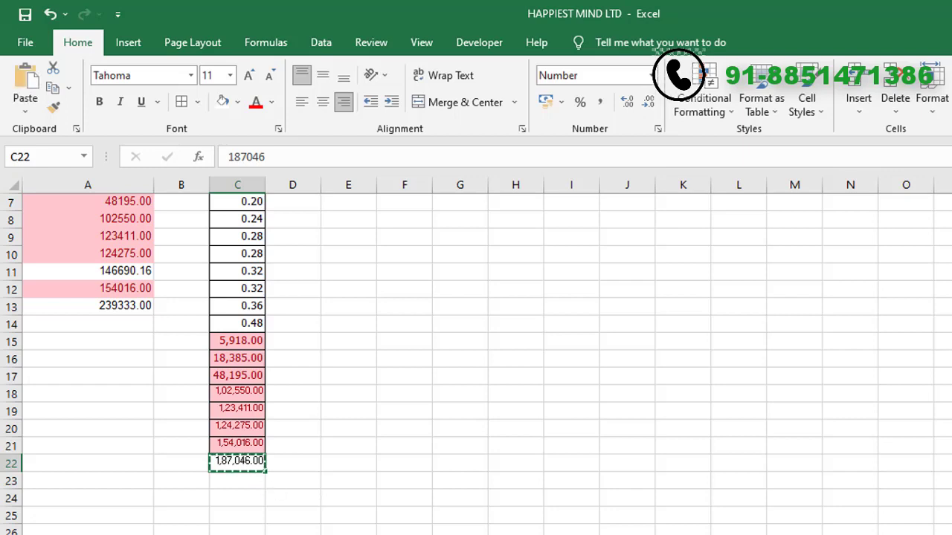
{"action": "key", "text": "ctrl+Page_Up"}
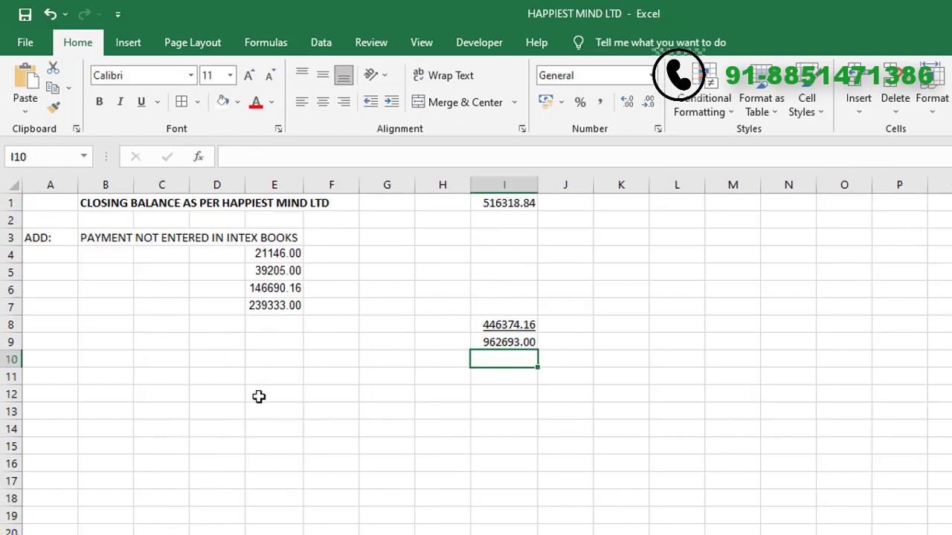
Paste 1,87,046.00 into E12 and I12 under a LESS / RECIEPT NOT ENTERED IN HAPPIEST LTD BOOKS label.
{"action": "left_click", "coordinate": [259, 397]}
{"action": "key", "text": "ctrl+v"}
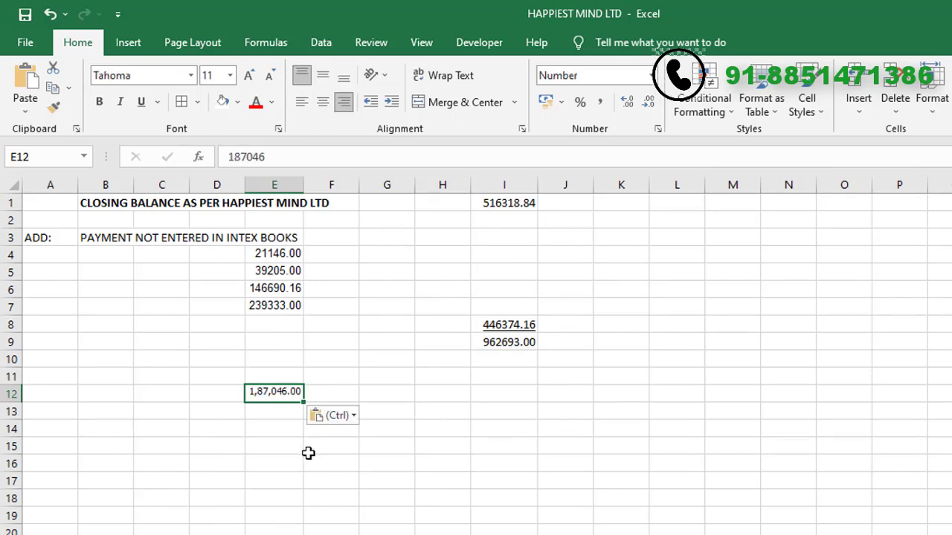
{"action": "left_click", "coordinate": [59, 374]}
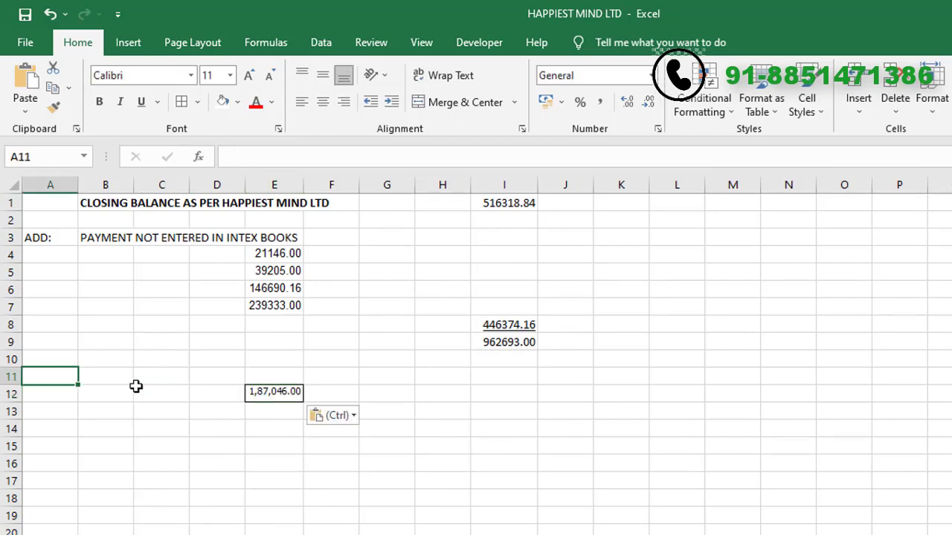
{"action": "type", "text": "LESS"}
{"action": "key", "text": "Tab"}
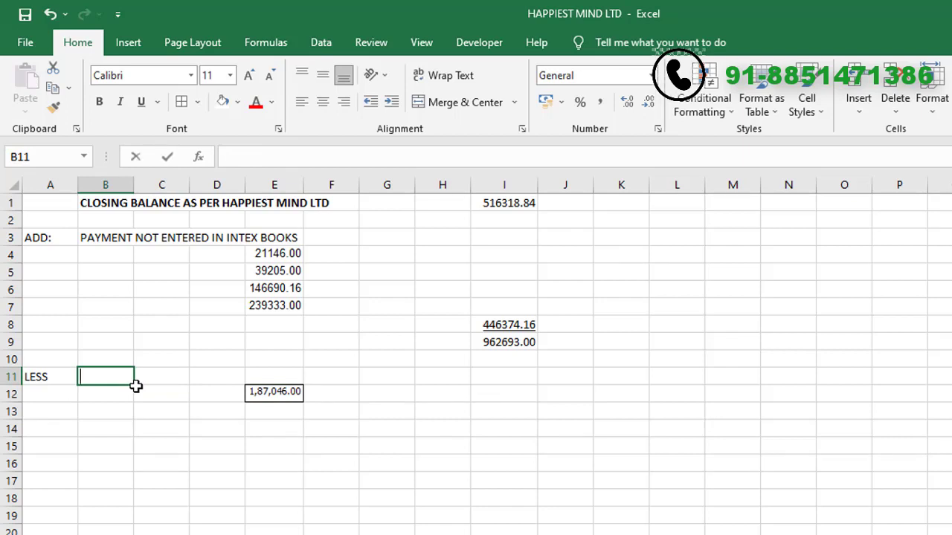
{"action": "type", "text": "RECIEPT NOT ENTERED IN HAPPIEST LTD BOOKS"}
{"action": "left_click", "coordinate": [512, 392]}
{"action": "key", "text": "Return"}
{"action": "type", "text": "="}
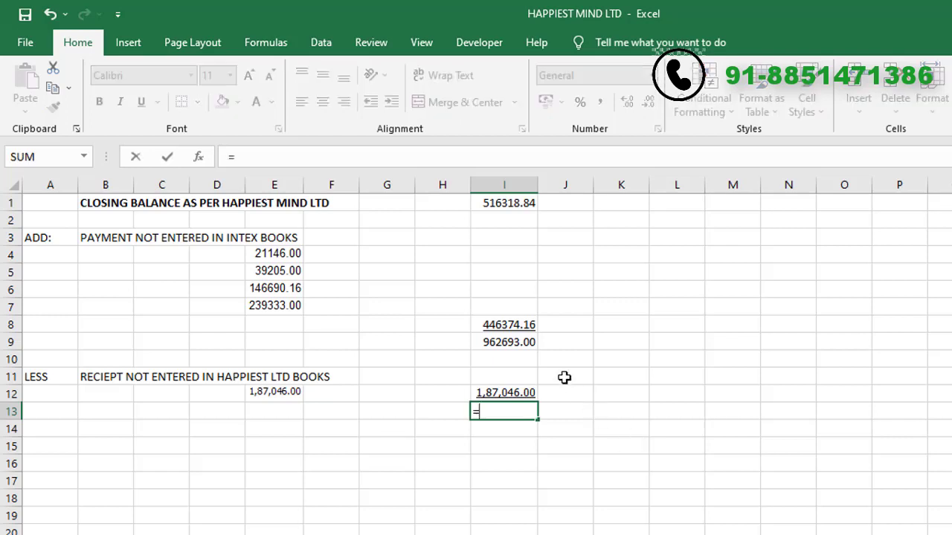
Enter =I9-I12 in I13 to get the 775647.00 balance.
{"action": "left_click", "coordinate": [516, 342]}
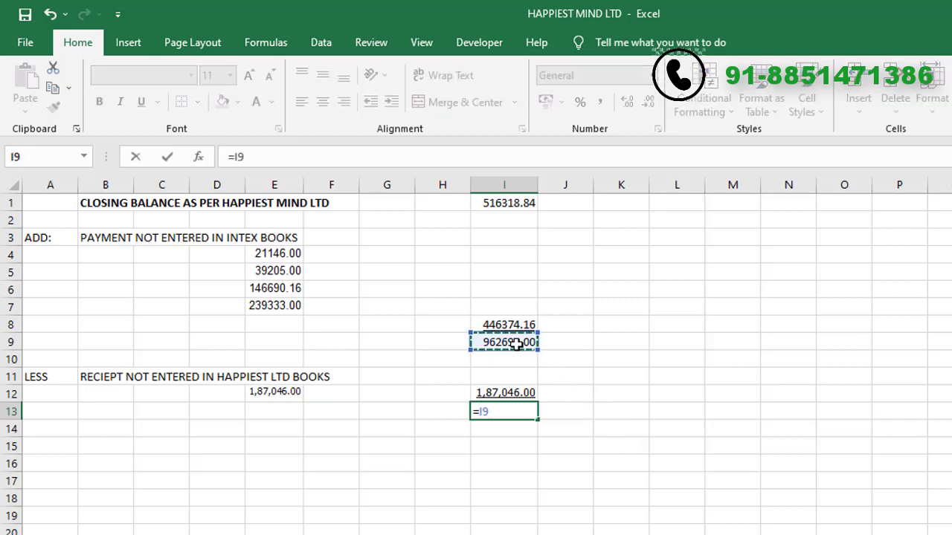
{"action": "type", "text": "-"}
{"action": "left_click", "coordinate": [503, 394]}
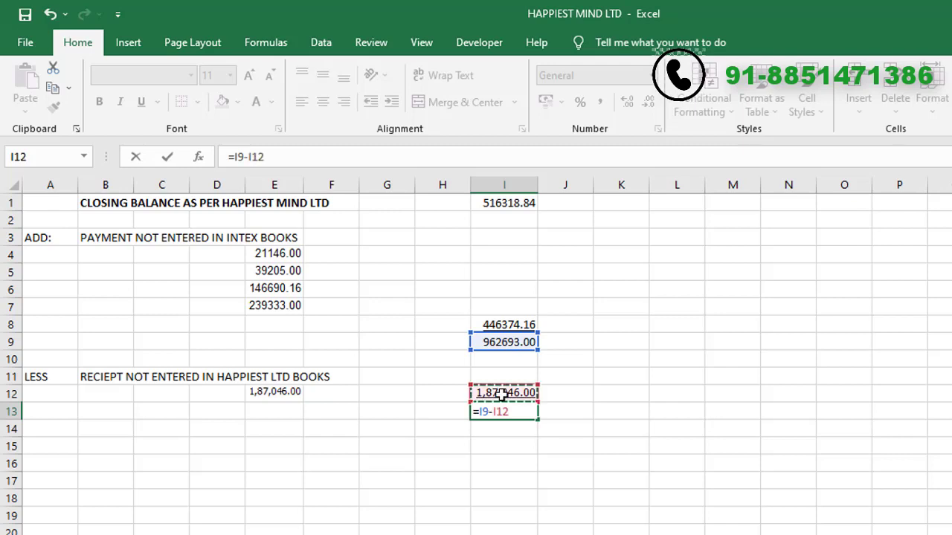
{"action": "key", "text": "Return"}
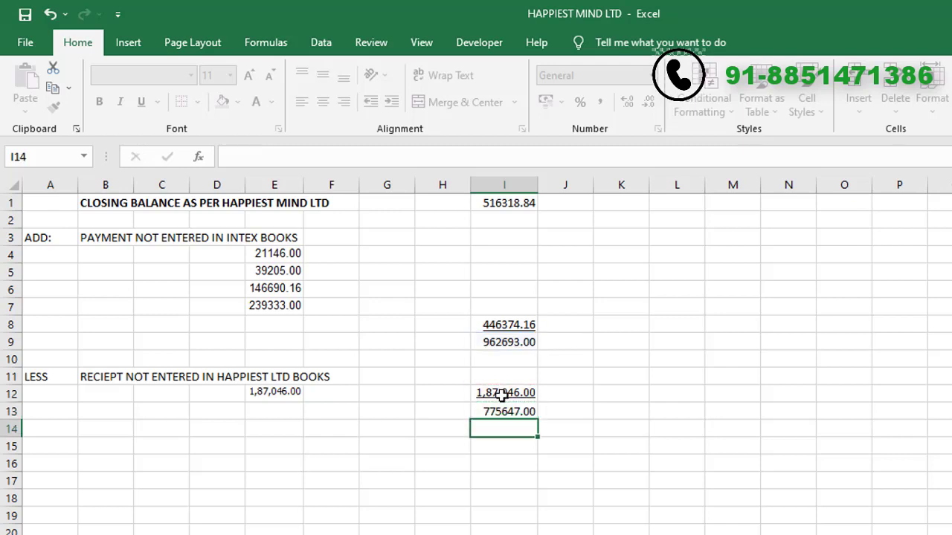
{"action": "left_click", "coordinate": [526, 415]}
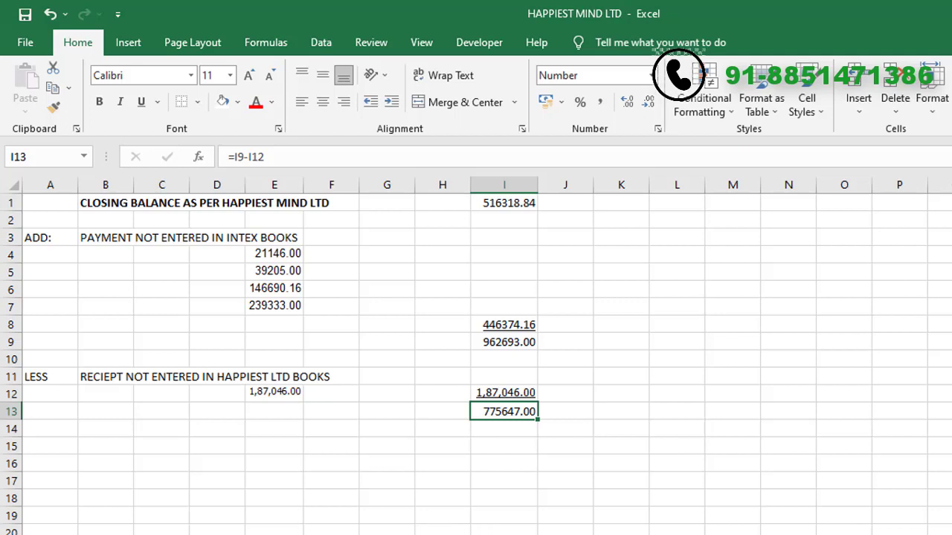
{"action": "key", "text": "ctrl+Page_Up"}
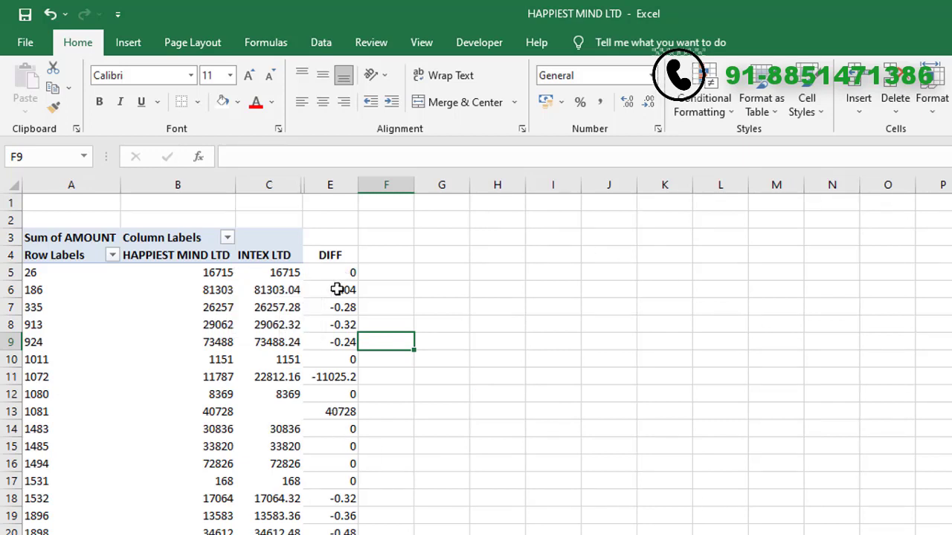
{"action": "left_click", "coordinate": [348, 293]}
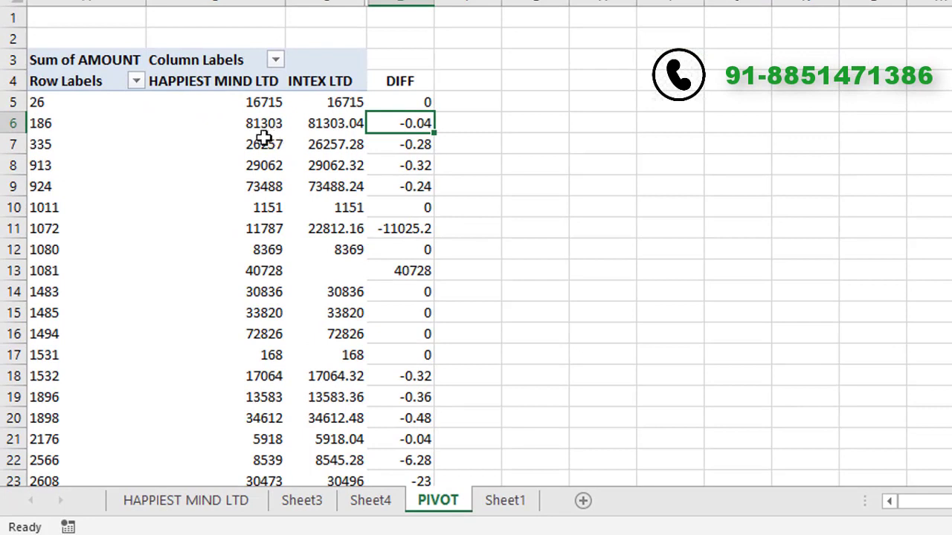
{"action": "left_click", "coordinate": [257, 129]}
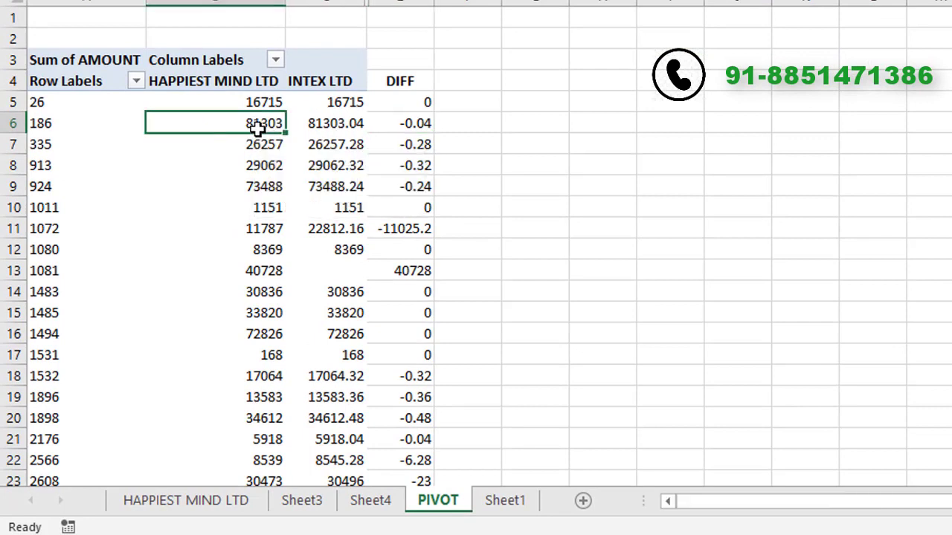
{"action": "left_click", "coordinate": [337, 128]}
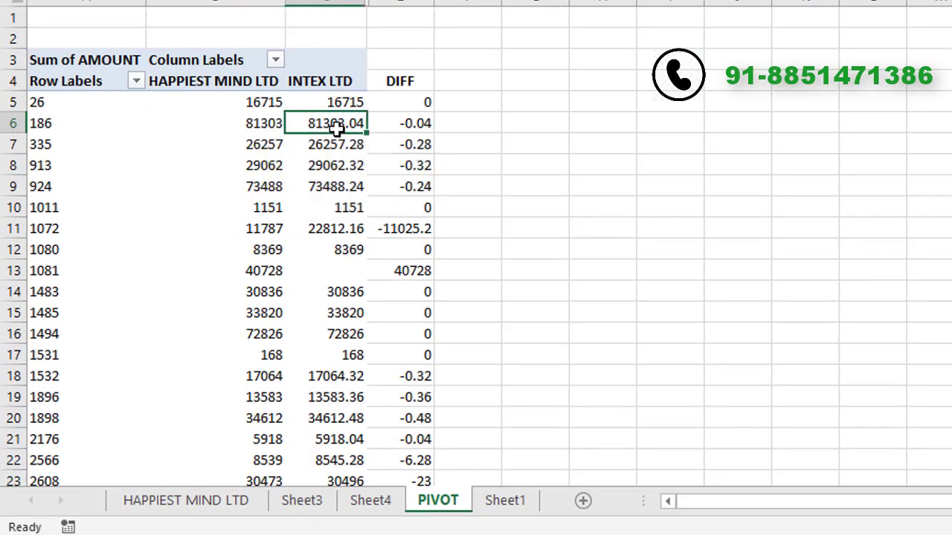
{"action": "left_click", "coordinate": [424, 126]}
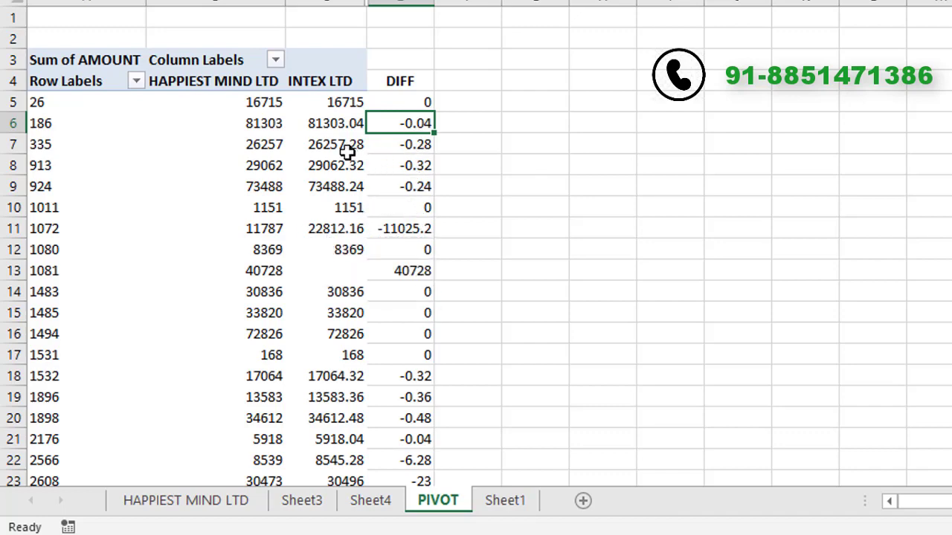
{"action": "mouse_move", "coordinate": [347, 151]}
{"action": "key", "text": "Left"}
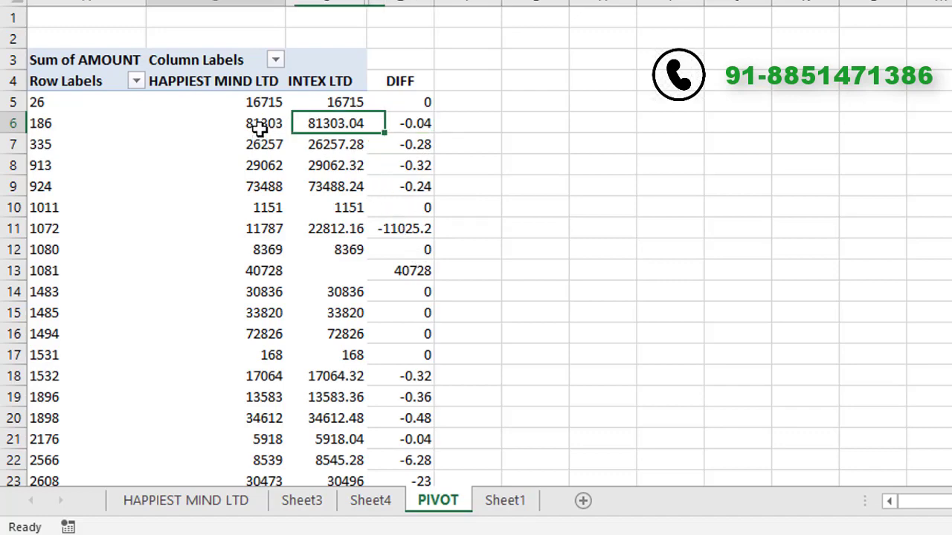
{"action": "left_click", "coordinate": [258, 128]}
{"action": "left_click", "coordinate": [422, 125]}
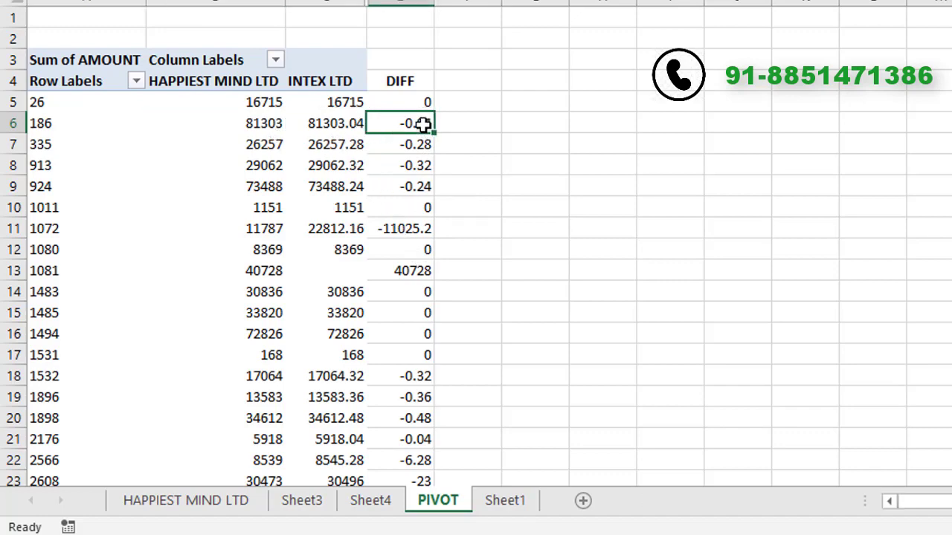
{"action": "left_click", "coordinate": [402, 81]}
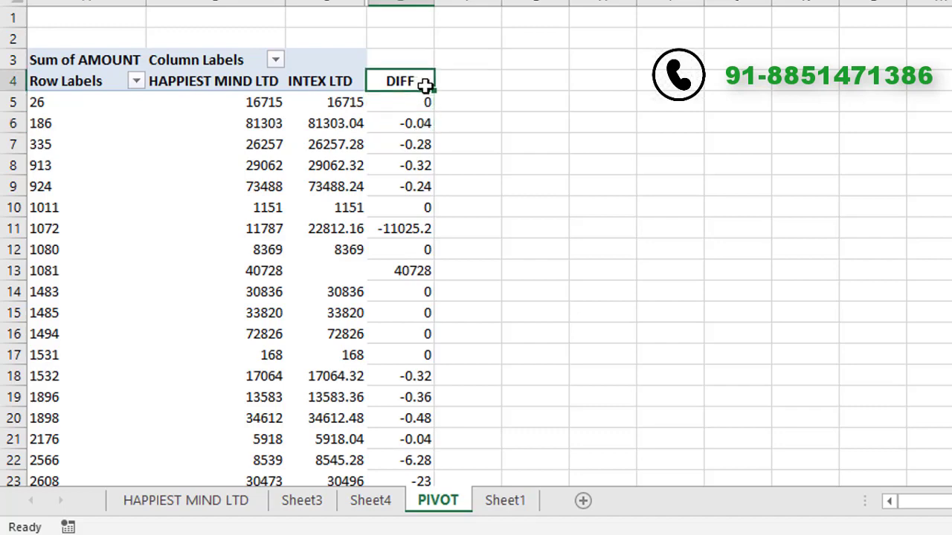
Filter the pivot's DIFF column to negative values and copy the 13 visible rows.
{"action": "left_click", "coordinate": [659, 202]}
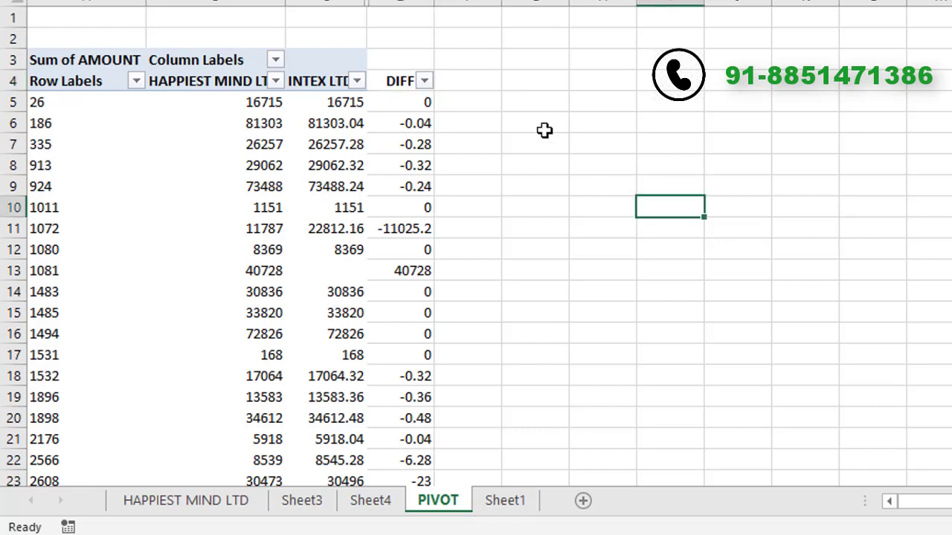
{"action": "left_click", "coordinate": [424, 80]}
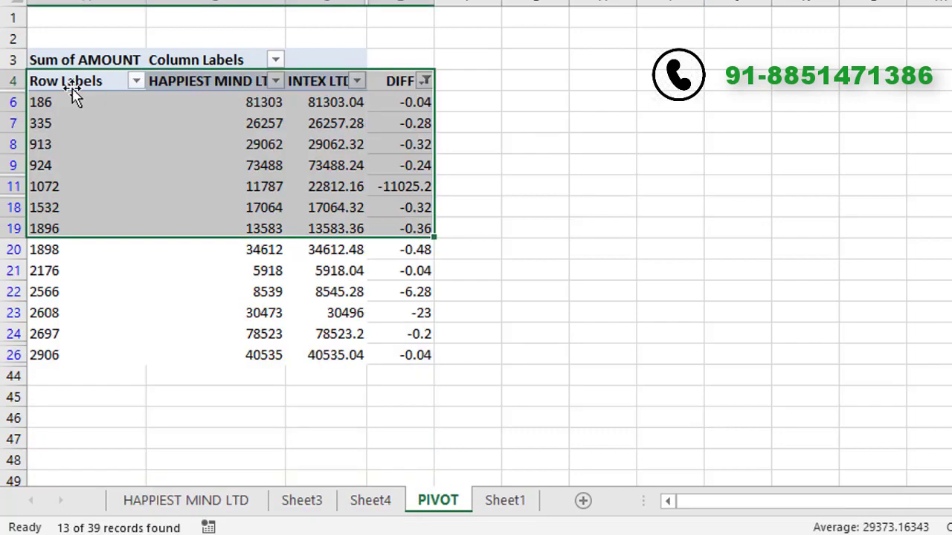
{"action": "key", "text": "shift+Down"}
{"action": "key", "text": "shift+Down"}
{"action": "key", "text": "shift+Down"}
{"action": "key", "text": "shift+Down"}
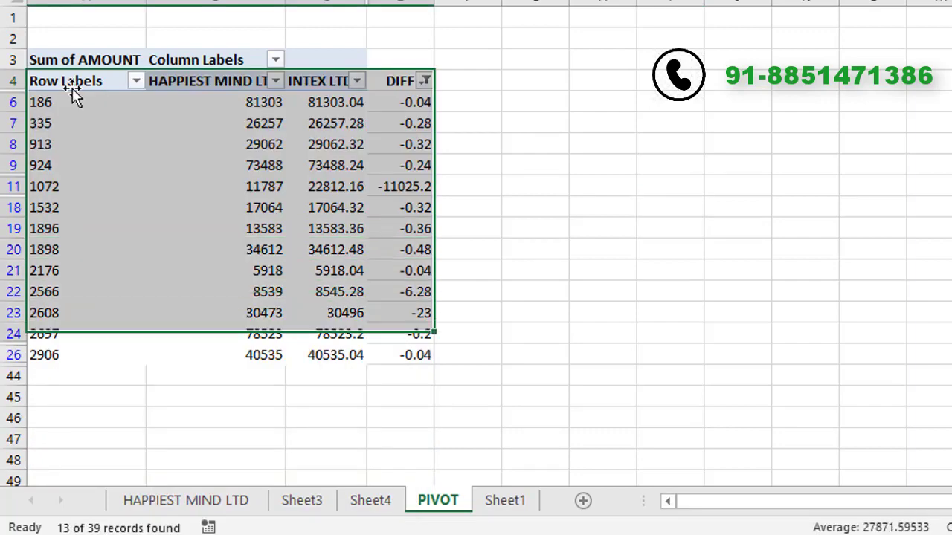
{"action": "key", "text": "shift+Down"}
{"action": "key", "text": "shift+Down"}
{"action": "key", "text": "ctrl+c"}
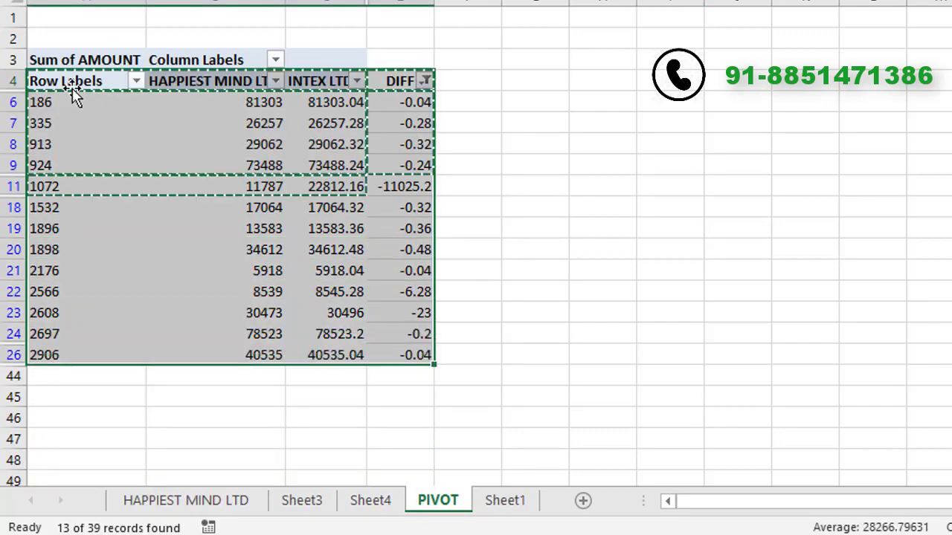
Paste the copied rows as values only into Sheet4 starting at B18.
{"action": "key", "text": "ctrl+Page_Up"}
{"action": "left_click", "coordinate": [120, 375]}
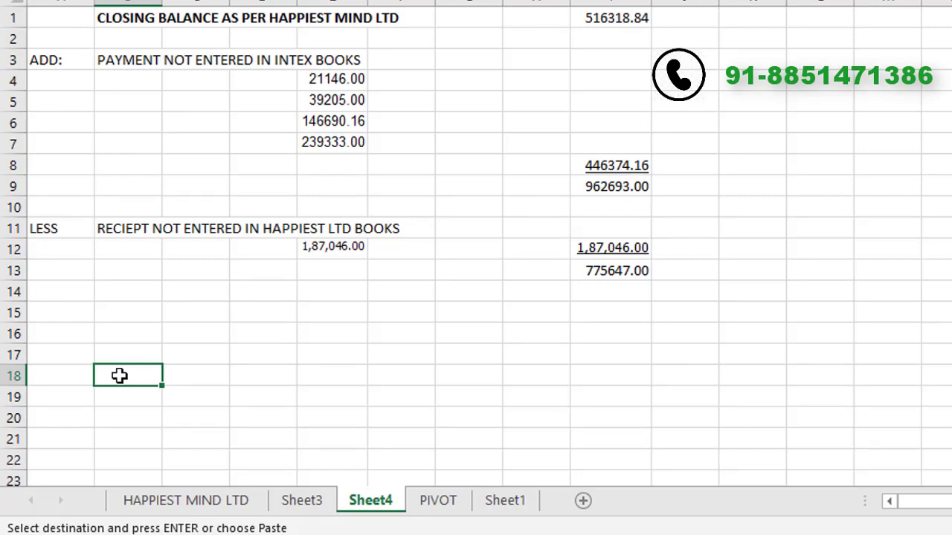
{"action": "key", "text": "ctrl+alt+v"}
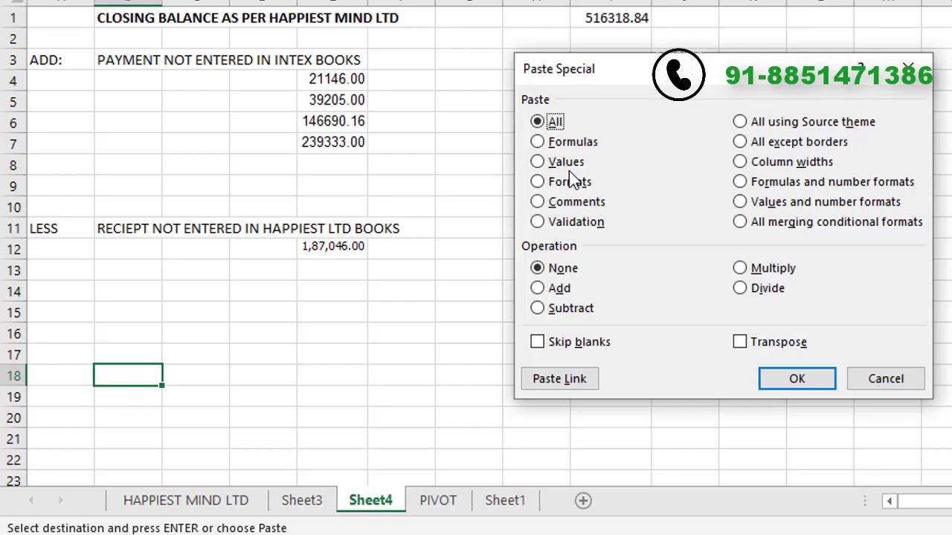
{"action": "left_click", "coordinate": [565, 164]}
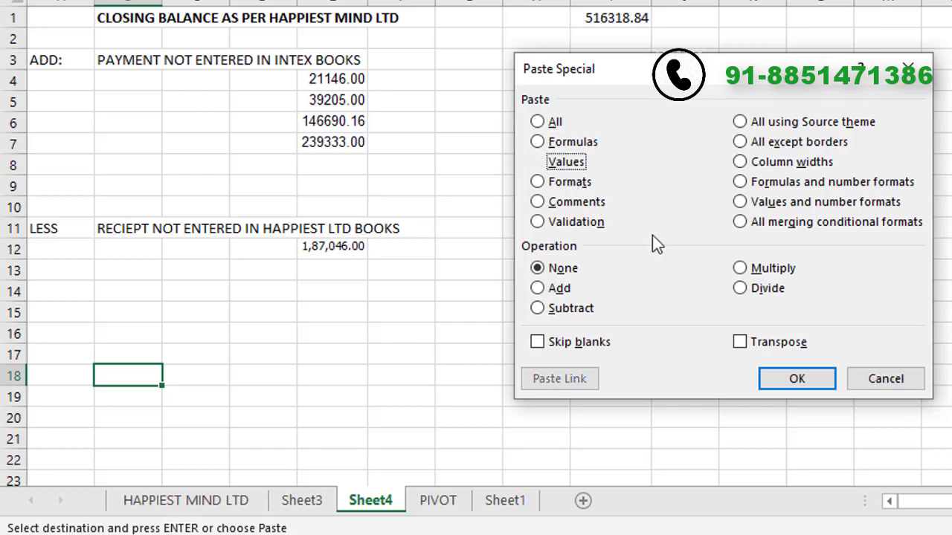
{"action": "left_click", "coordinate": [794, 384]}
{"action": "key", "text": "ctrl+v"}
{"action": "scroll", "coordinate": [406, 219], "scroll_direction": "down", "scroll_amount": 4}
{"action": "key", "text": "Up"}
{"action": "key", "text": "Left"}
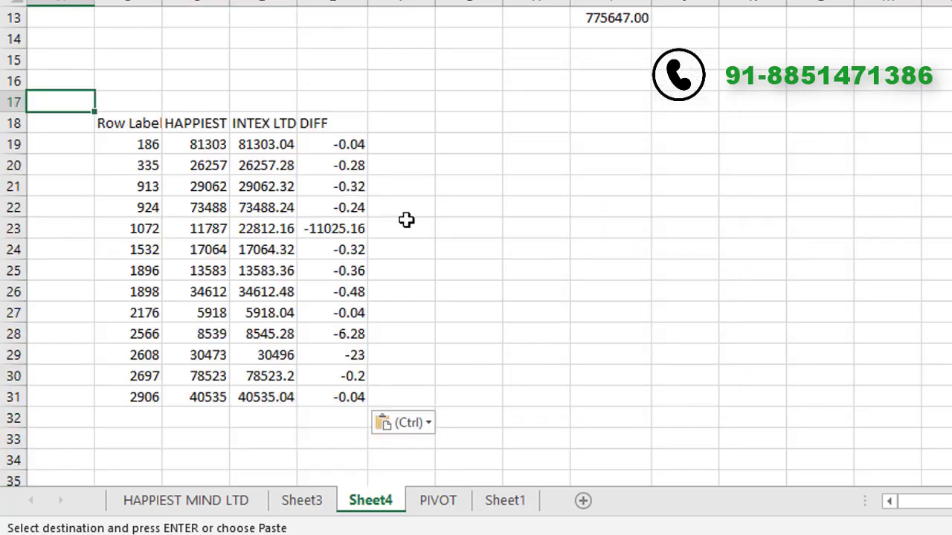
Label the block ADD / EXCESS AMOUNT IN INTEX LTD BOOKS and sum the pasted DIFF values in I32 (-11056.76).
{"action": "type", "text": "AD"}
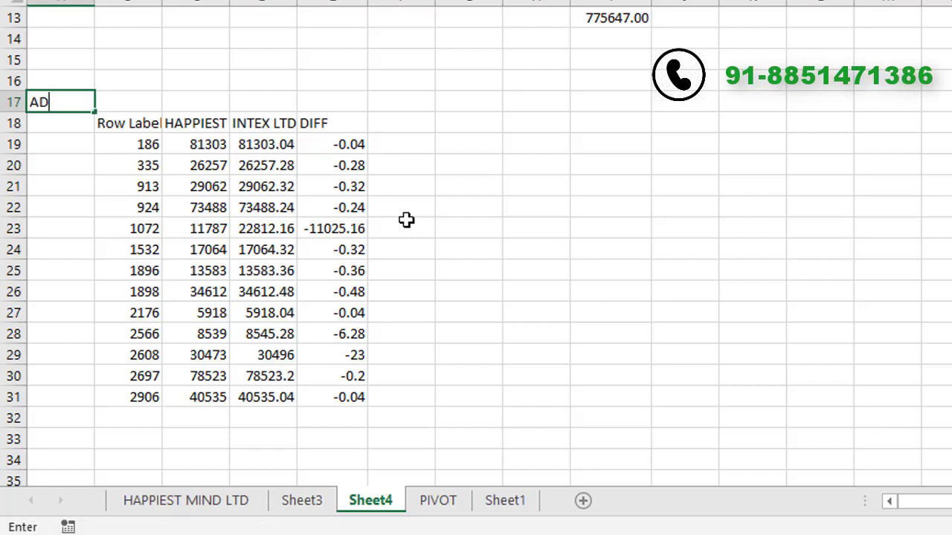
{"action": "type", "text": "D"}
{"action": "key", "text": "Tab"}
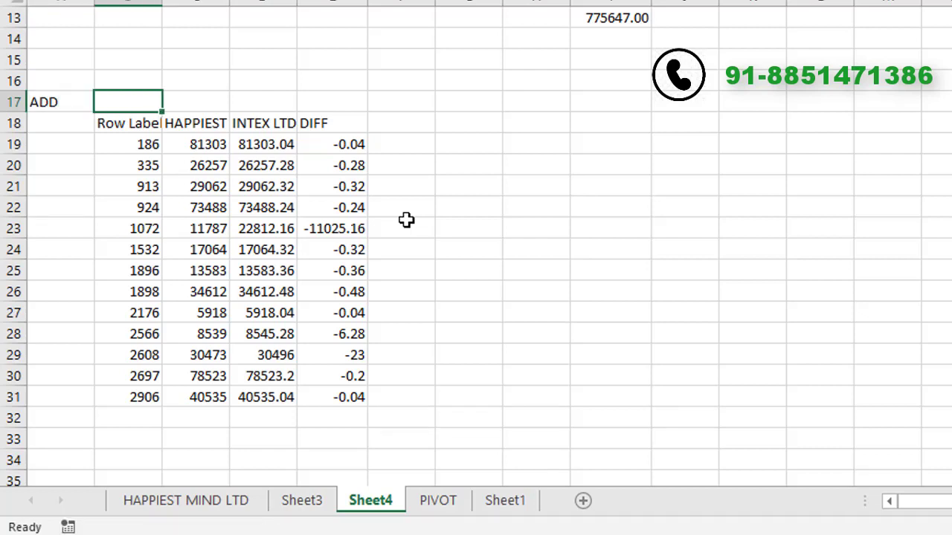
{"action": "type", "text": "EXCESS AMOUNT IN INTEX LTD BOOKS"}
{"action": "left_click", "coordinate": [607, 419]}
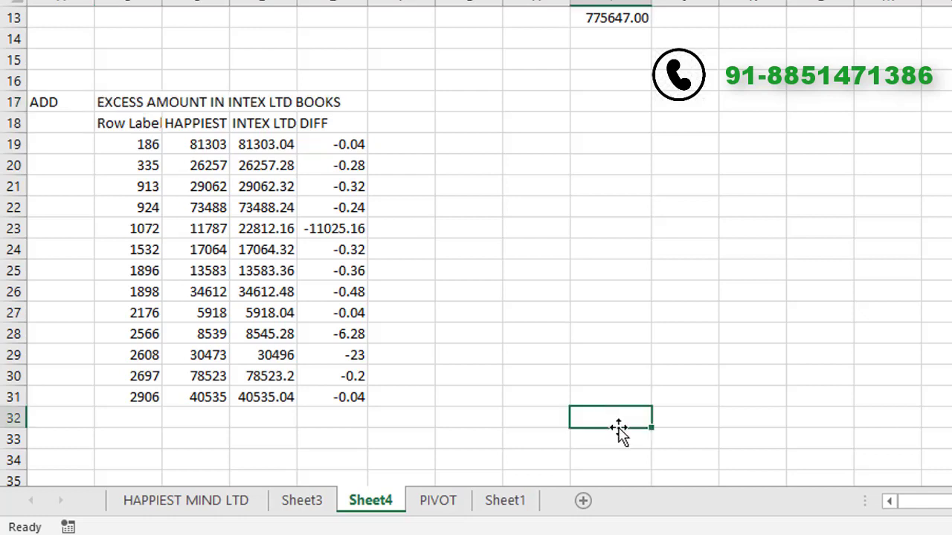
{"action": "type", "text": "="}
{"action": "type", "text": "SU"}
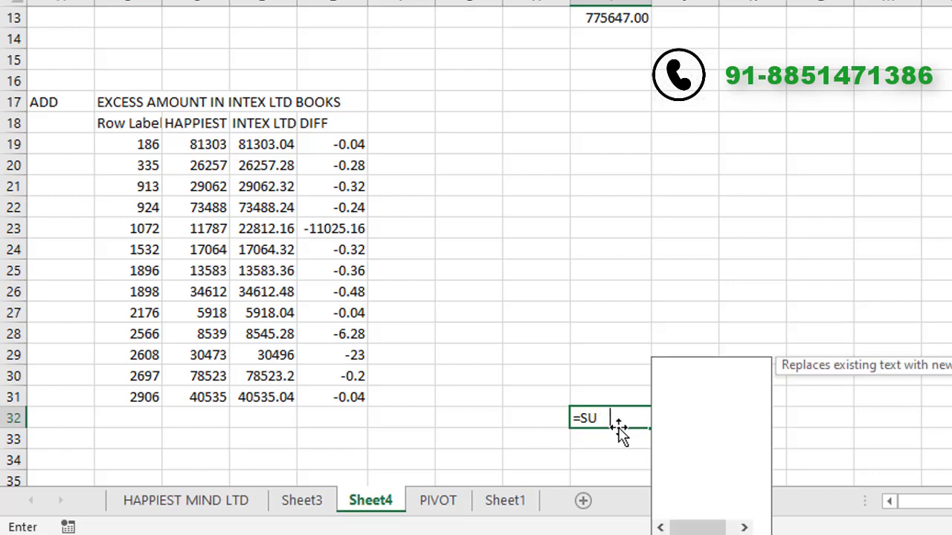
{"action": "type", "text": "M("}
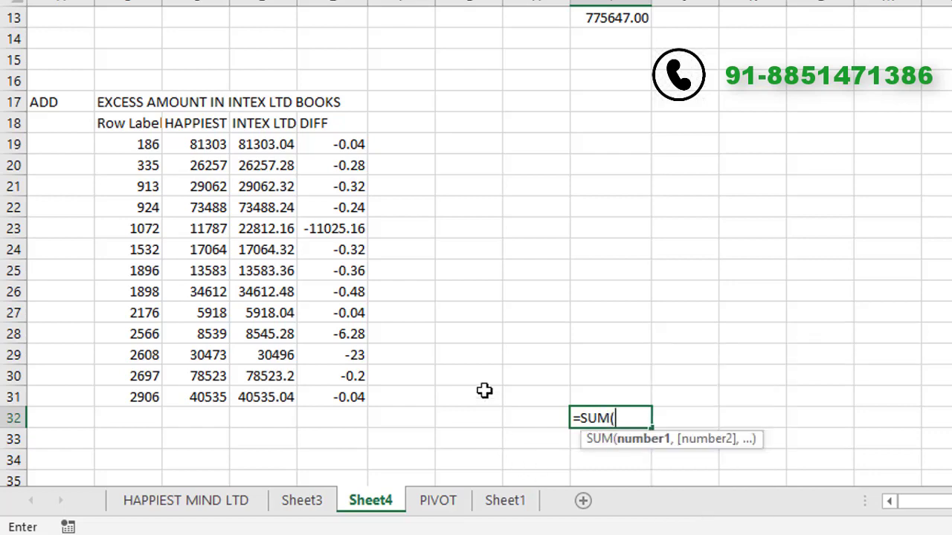
{"action": "left_click", "coordinate": [346, 144]}
{"action": "left_click_drag", "start_coordinate": [341, 233], "coordinate": [339, 401]}
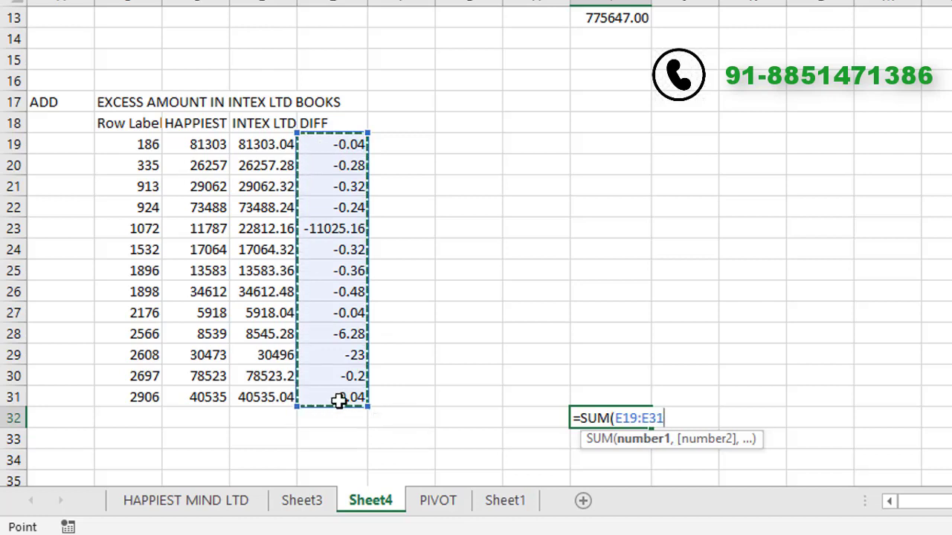
{"action": "key", "text": "Return"}
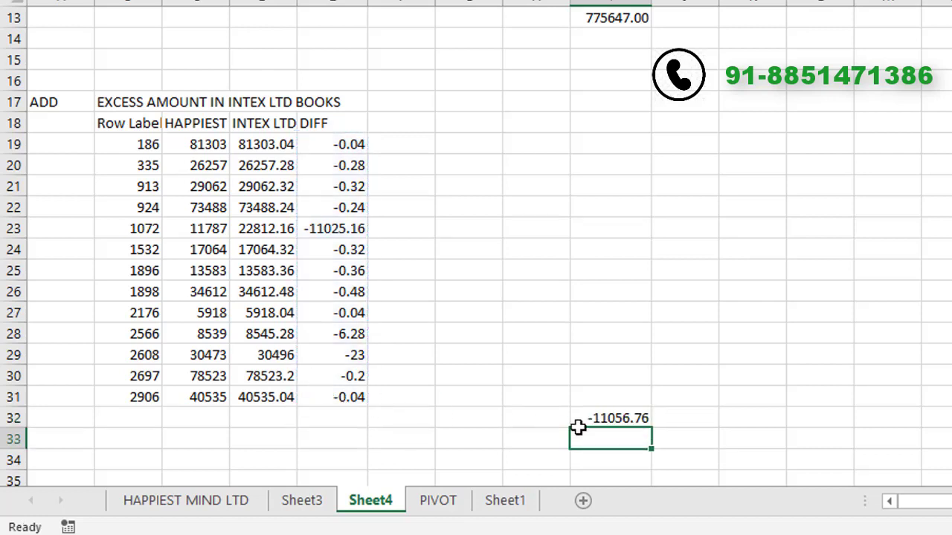
Replace the I32 formula with the positive value 11056.76.
{"action": "left_click", "coordinate": [612, 422]}
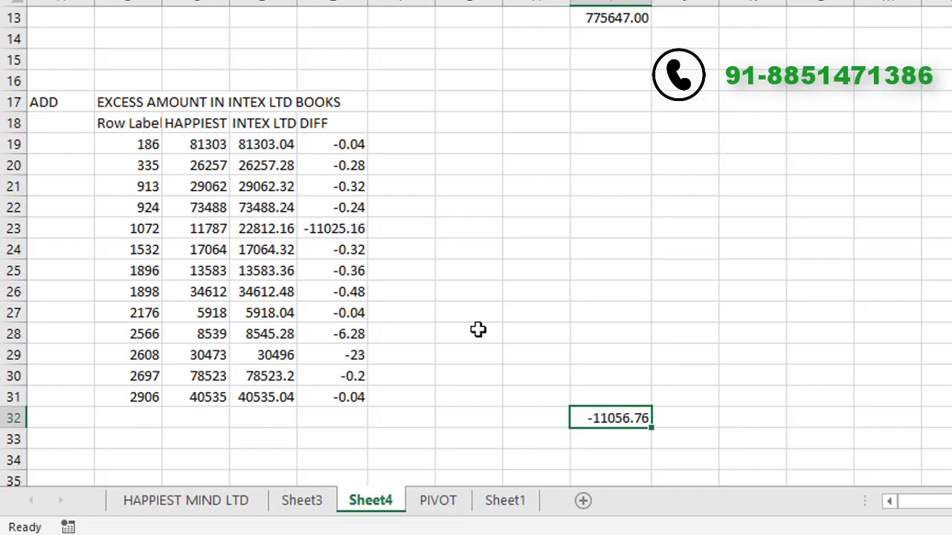
{"action": "key", "text": "F2"}
{"action": "key", "text": "Escape"}
{"action": "type", "text": "11056.76"}
{"action": "key", "text": "ctrl+Return"}
{"action": "scroll", "coordinate": [650, 342], "scroll_direction": "up", "scroll_amount": 3}
{"action": "scroll", "coordinate": [650, 341], "scroll_direction": "down", "scroll_amount": 4}
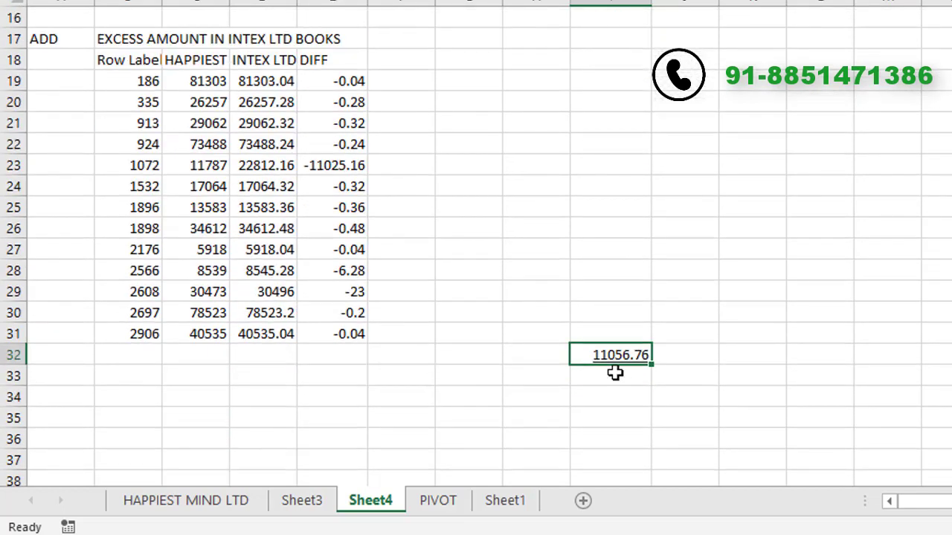
In I33, combine 11056.76 with the 775647.00 balance to get 786703.76.
{"action": "left_click", "coordinate": [615, 379]}
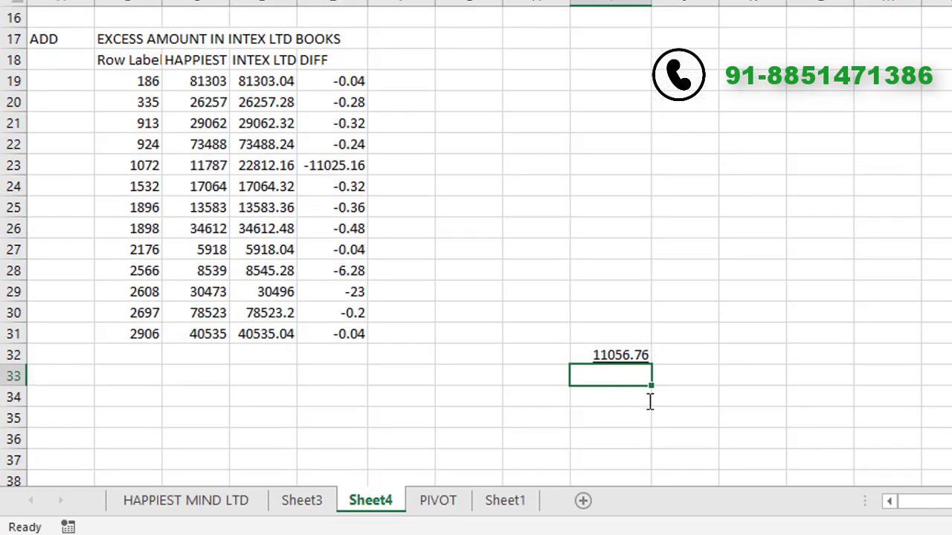
{"action": "type", "text": "="}
{"action": "left_click", "coordinate": [608, 354]}
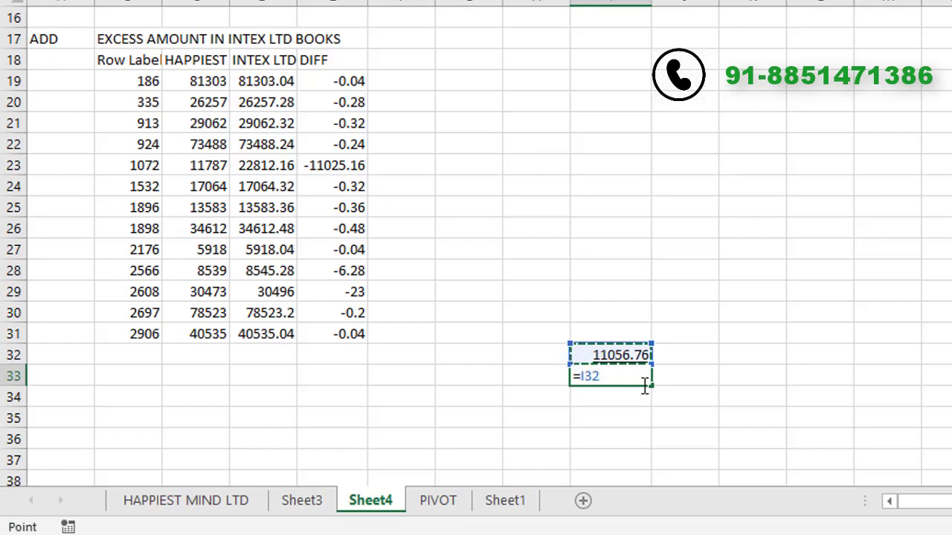
{"action": "type", "text": "*"}
{"action": "scroll", "coordinate": [616, 352], "scroll_direction": "up", "scroll_amount": 4}
{"action": "scroll", "coordinate": [615, 352], "scroll_direction": "up", "scroll_amount": 1}
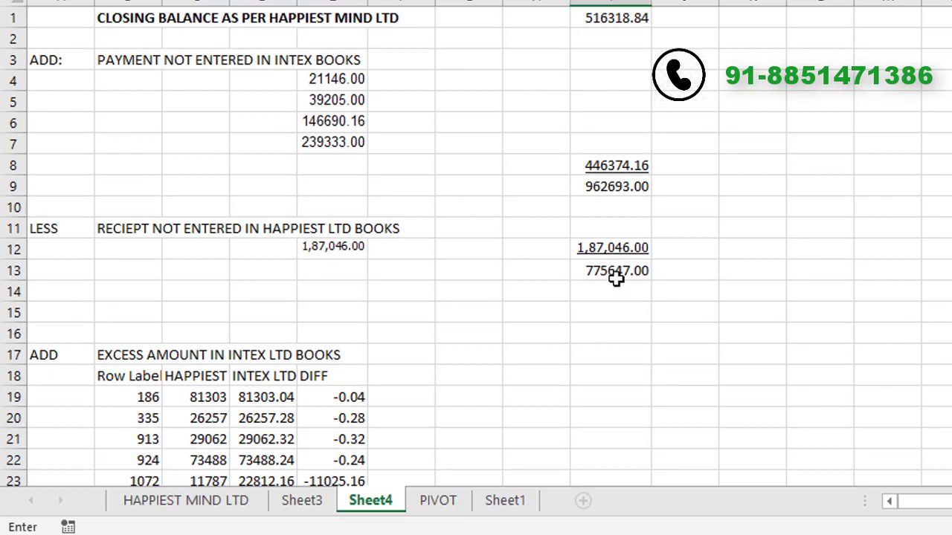
{"action": "left_click", "coordinate": [616, 272]}
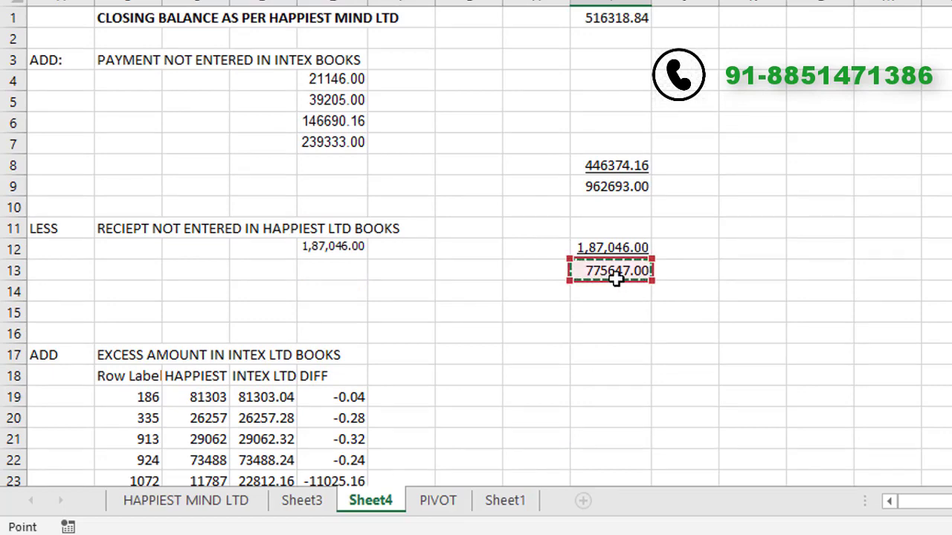
{"action": "key", "text": "Return"}
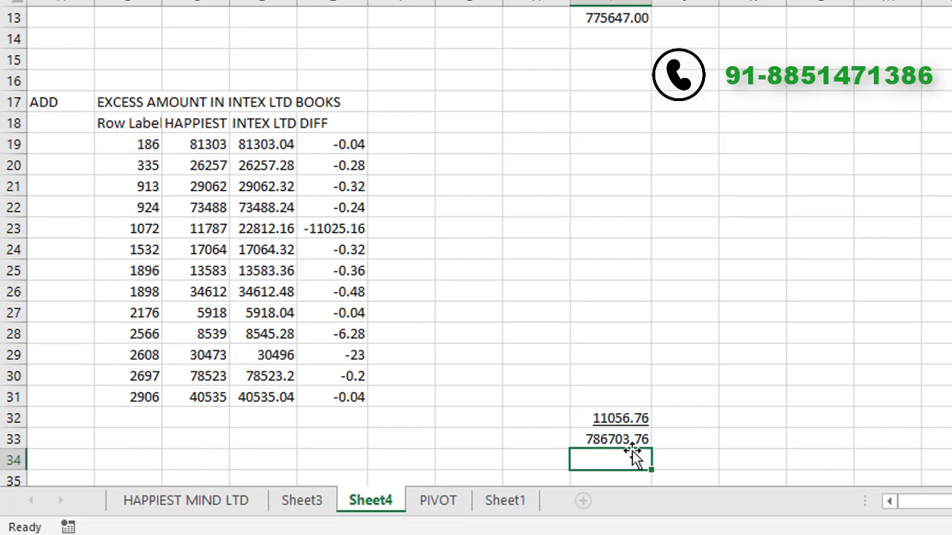
{"action": "left_click", "coordinate": [331, 515], "text": "ctrl"}
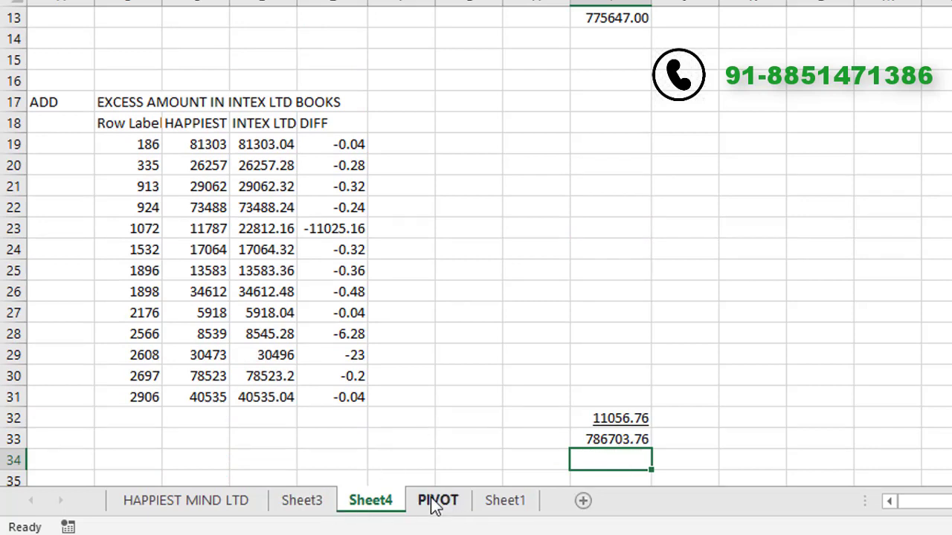
On the PIVOT sheet, reset the DIFF filter and exclude the negative differences.
{"action": "left_click", "coordinate": [433, 503]}
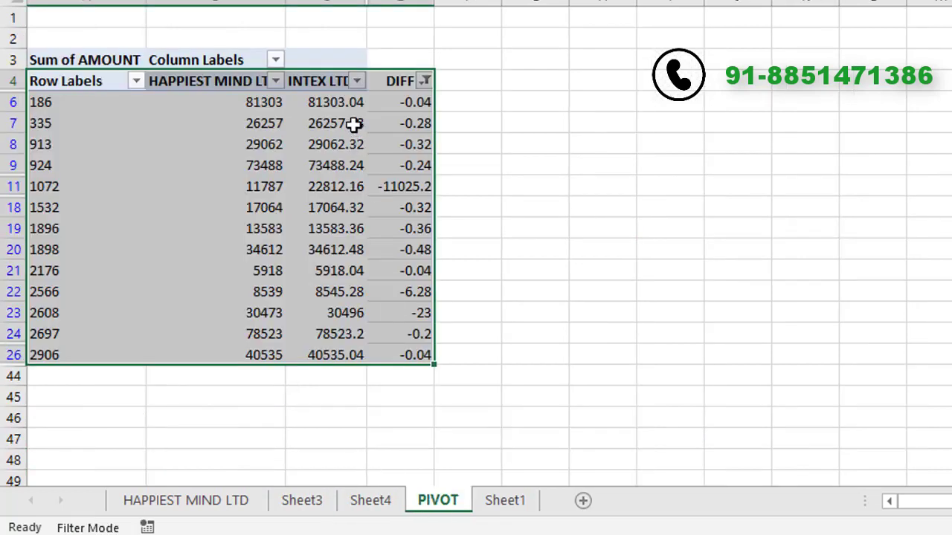
{"action": "left_click", "coordinate": [503, 119]}
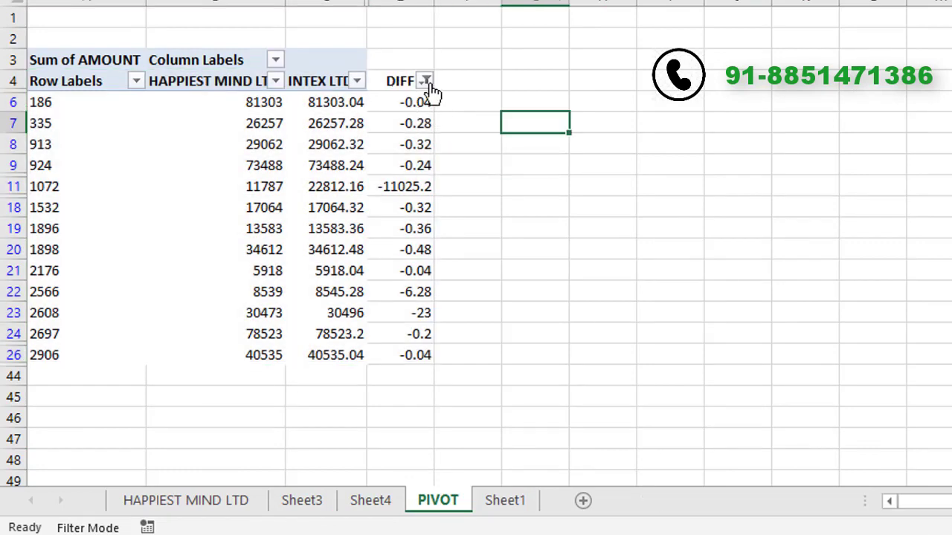
{"action": "left_click", "coordinate": [424, 81]}
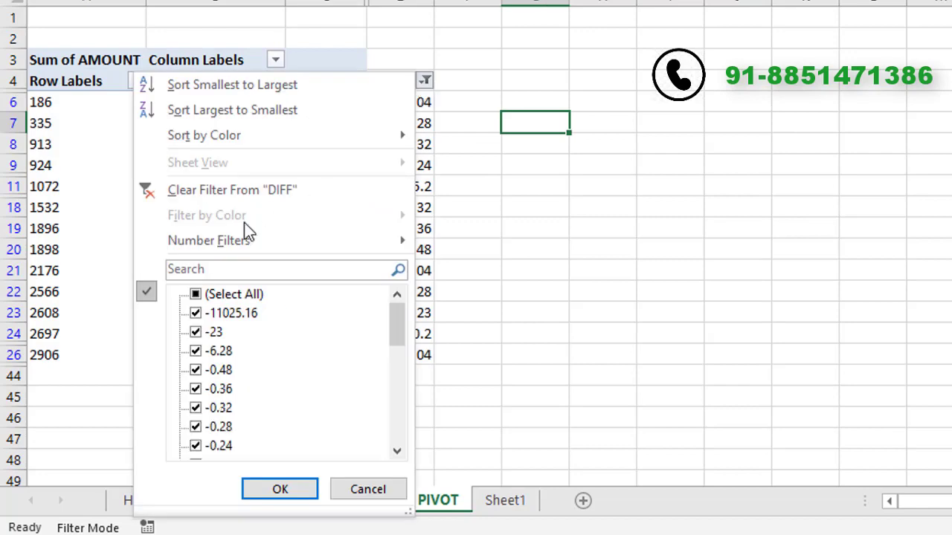
{"action": "left_click", "coordinate": [212, 298]}
{"action": "left_click", "coordinate": [279, 489]}
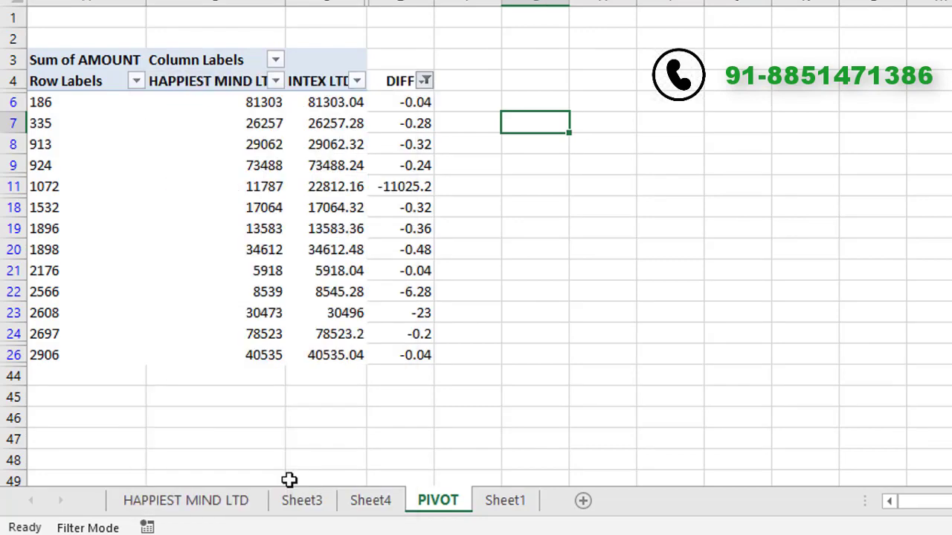
{"action": "left_click", "coordinate": [425, 82]}
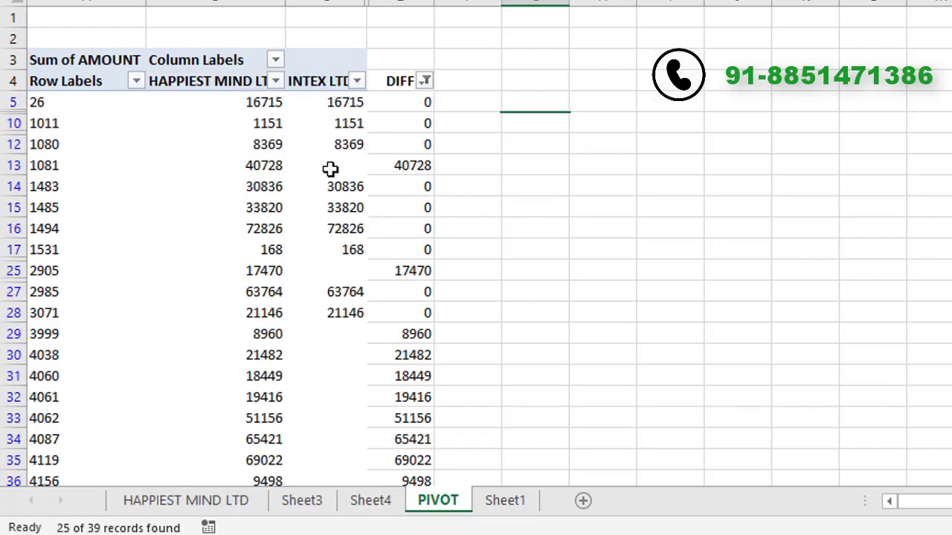
Check bill 26's matching 16715 amounts in both books with zero difference.
{"action": "mouse_move", "coordinate": [330, 170]}
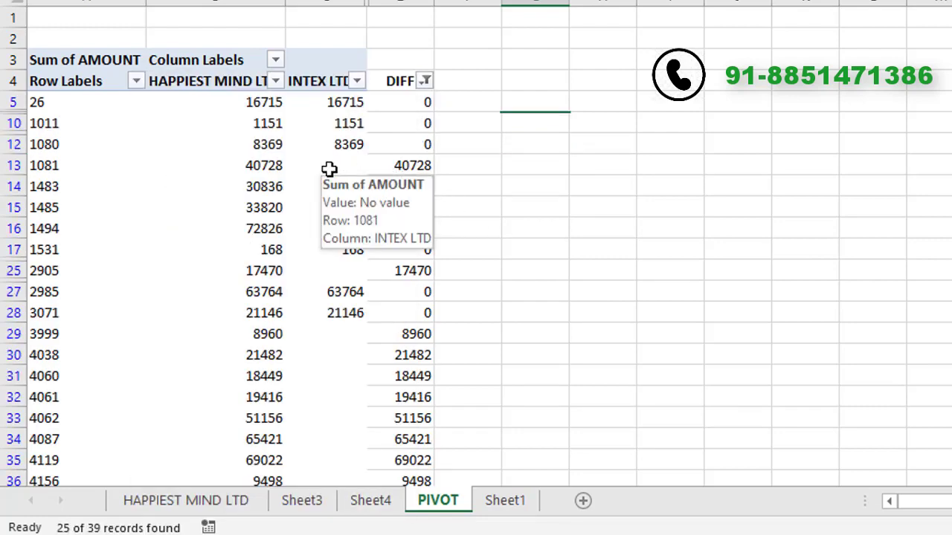
{"action": "left_click", "coordinate": [257, 102]}
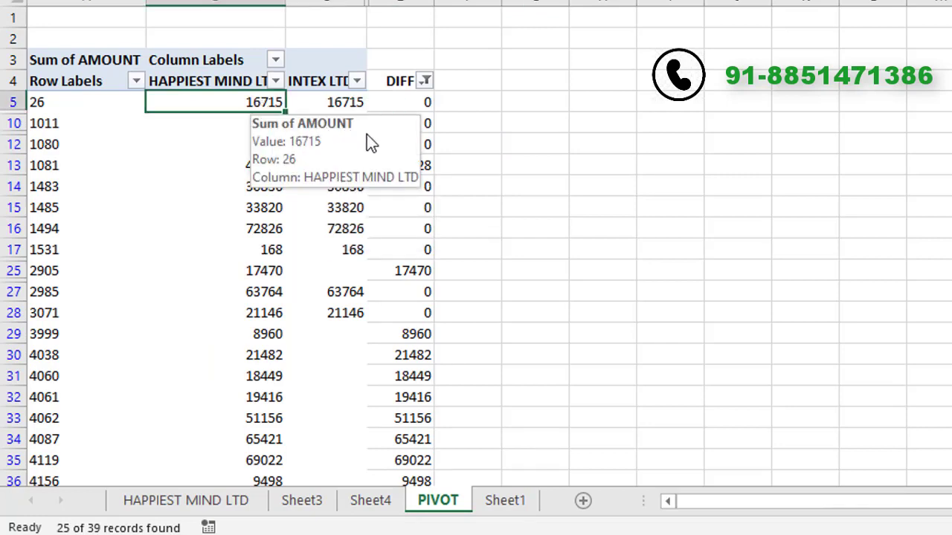
{"action": "left_click", "coordinate": [349, 104]}
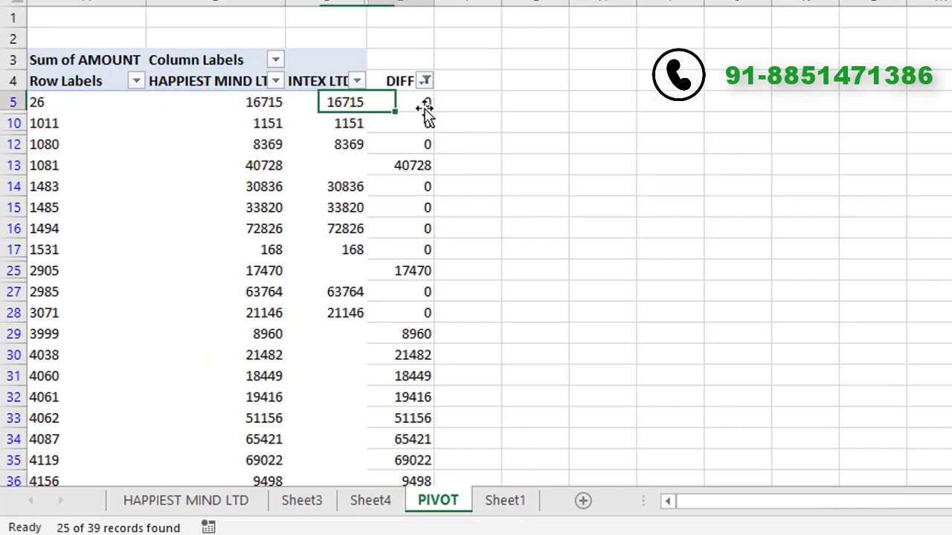
{"action": "left_click", "coordinate": [424, 105]}
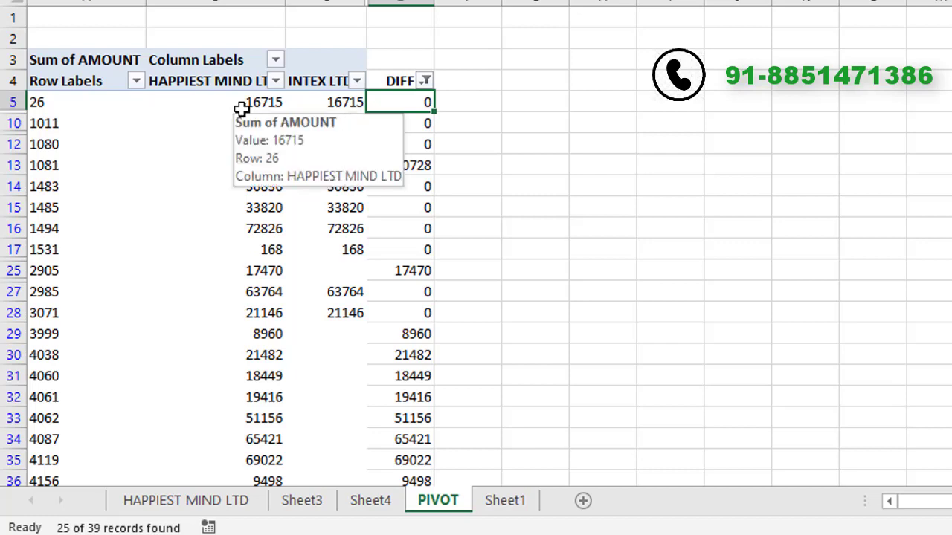
{"action": "left_click", "coordinate": [256, 105]}
{"action": "left_click", "coordinate": [329, 106]}
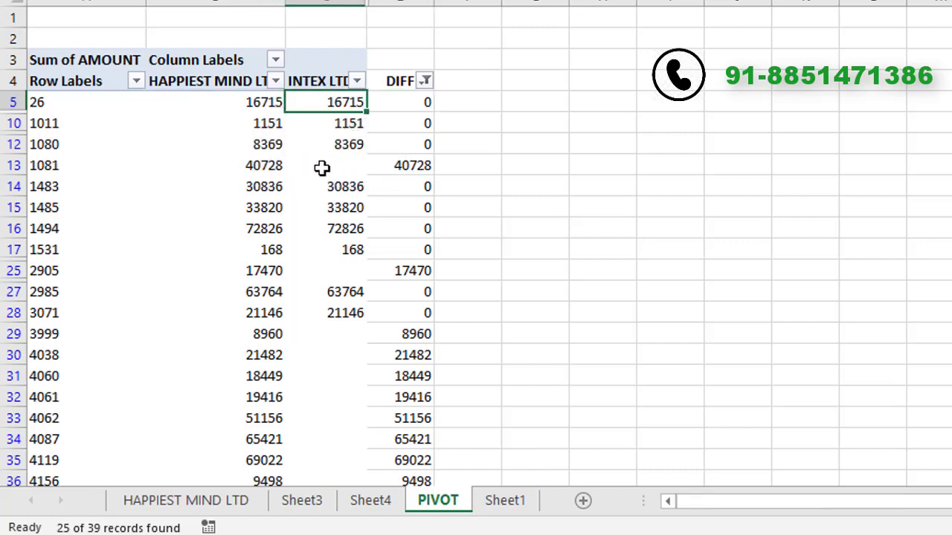
Inspect bill 1081's 40728 amount, missing from INTEX LTD, giving a 40728 difference.
{"action": "left_click", "coordinate": [266, 166]}
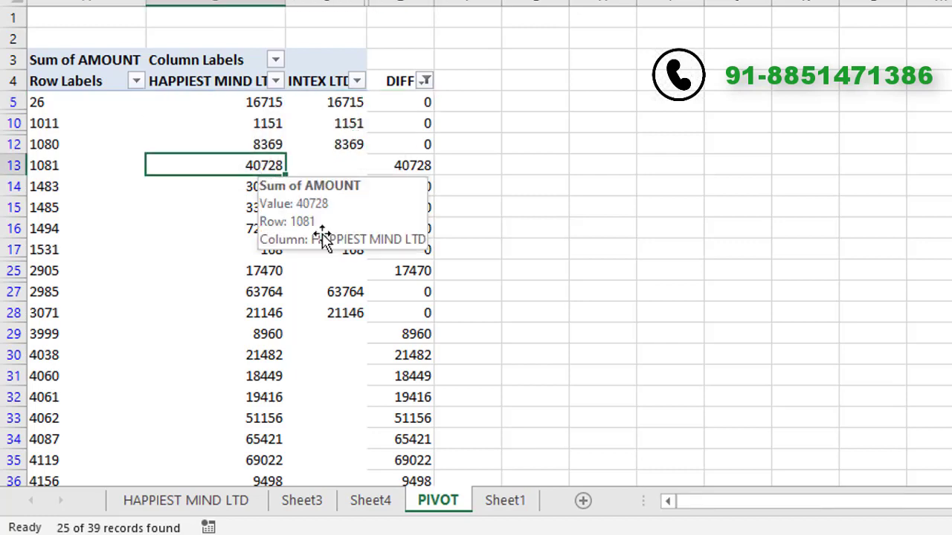
{"action": "mouse_move", "coordinate": [334, 248]}
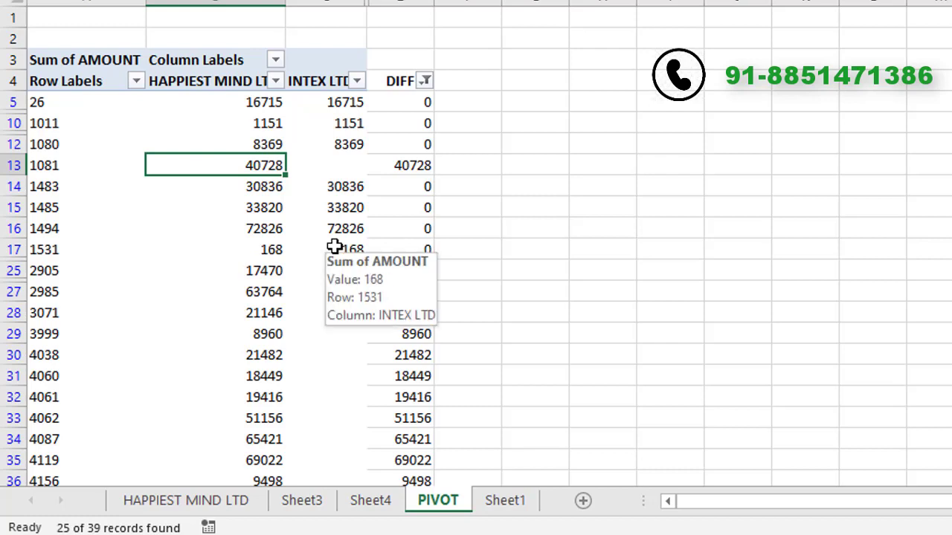
{"action": "left_click", "coordinate": [328, 166]}
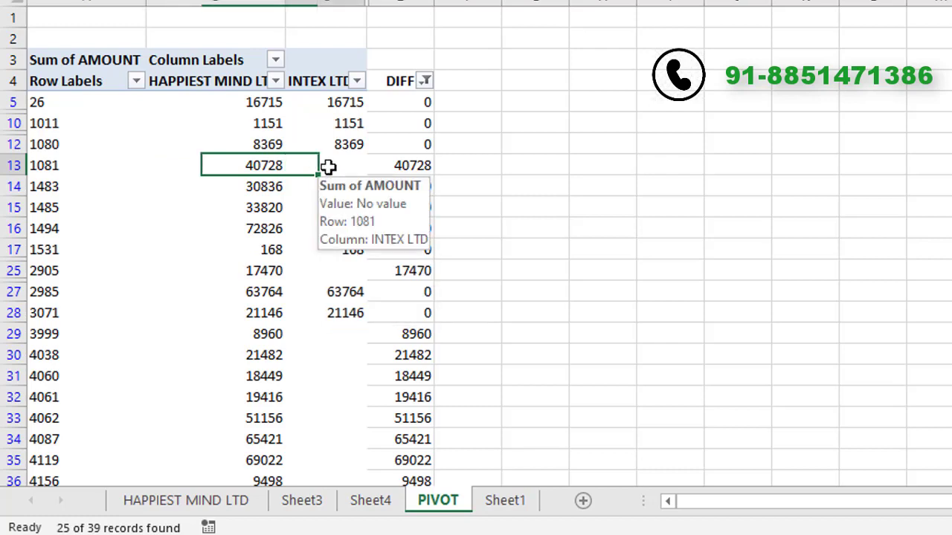
{"action": "left_click", "coordinate": [426, 165]}
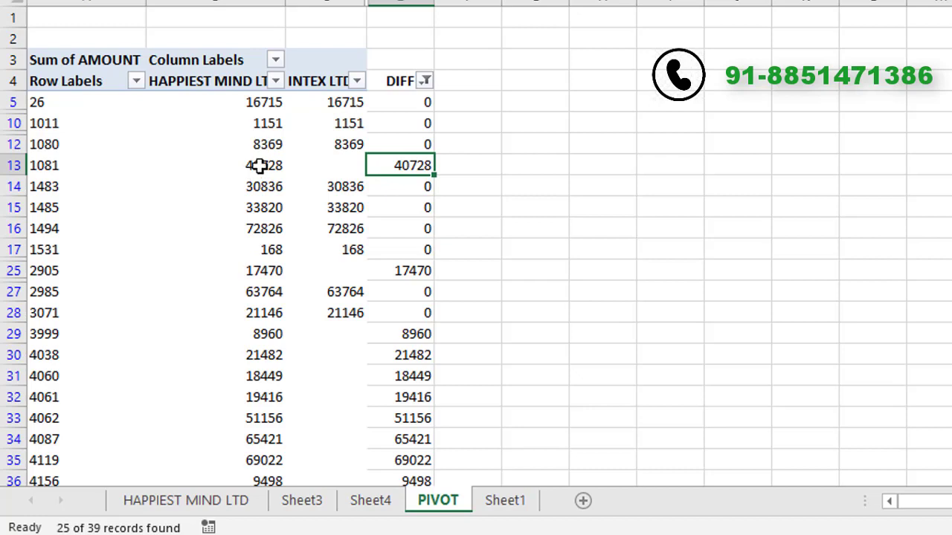
{"action": "left_click", "coordinate": [257, 166]}
{"action": "left_click", "coordinate": [346, 178]}
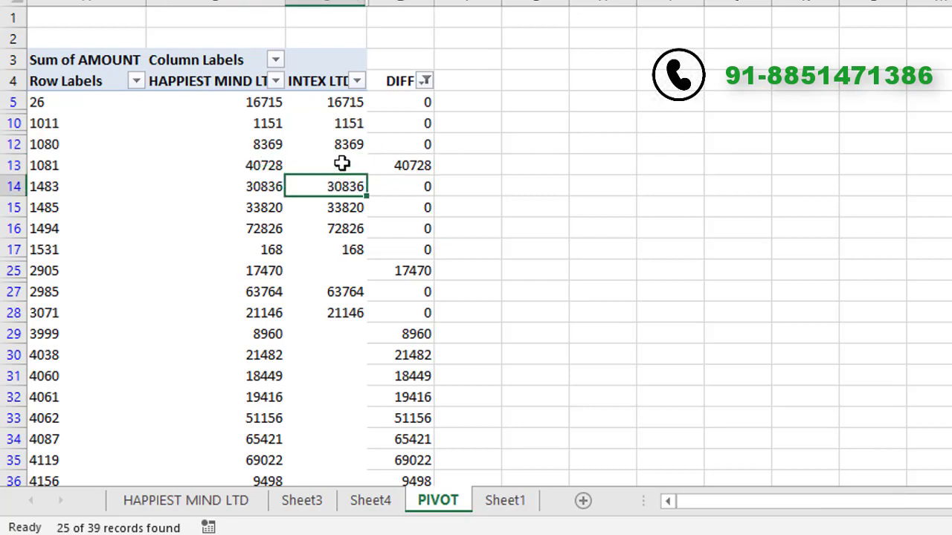
{"action": "left_click", "coordinate": [342, 165]}
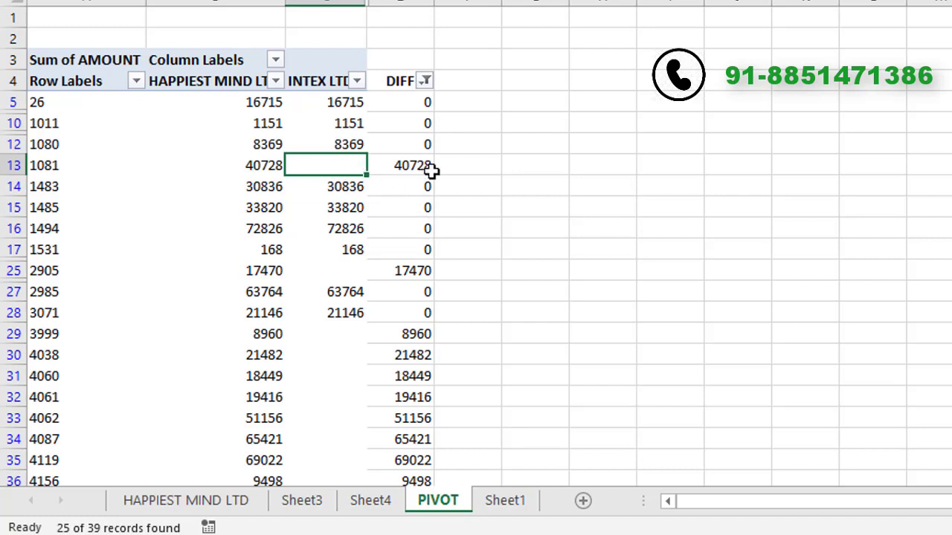
{"action": "left_click", "coordinate": [432, 171]}
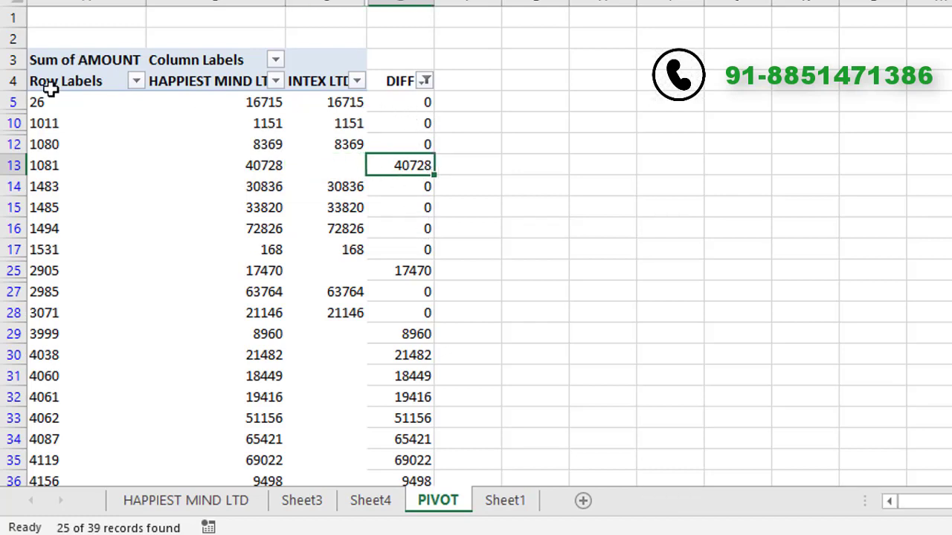
Copy the filtered pivot rows from 26 down to DISCOUNT.
{"action": "left_click", "coordinate": [46, 102]}
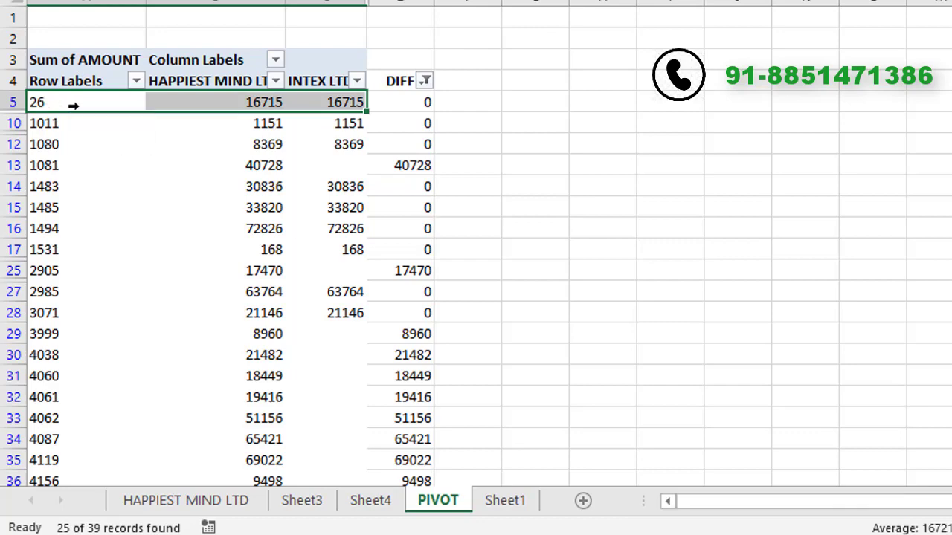
{"action": "left_click_drag", "start_coordinate": [73, 106], "coordinate": [417, 397]}
{"action": "key", "text": "ctrl+c"}
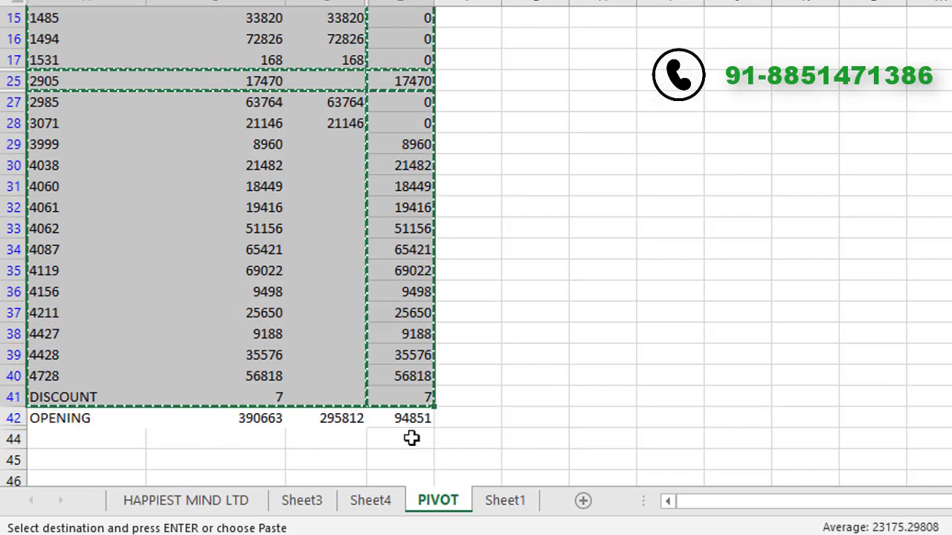
Paste the copied pivot rows into Sheet4 as plain values below the existing table.
{"action": "key", "text": "ctrl+Page_Up"}
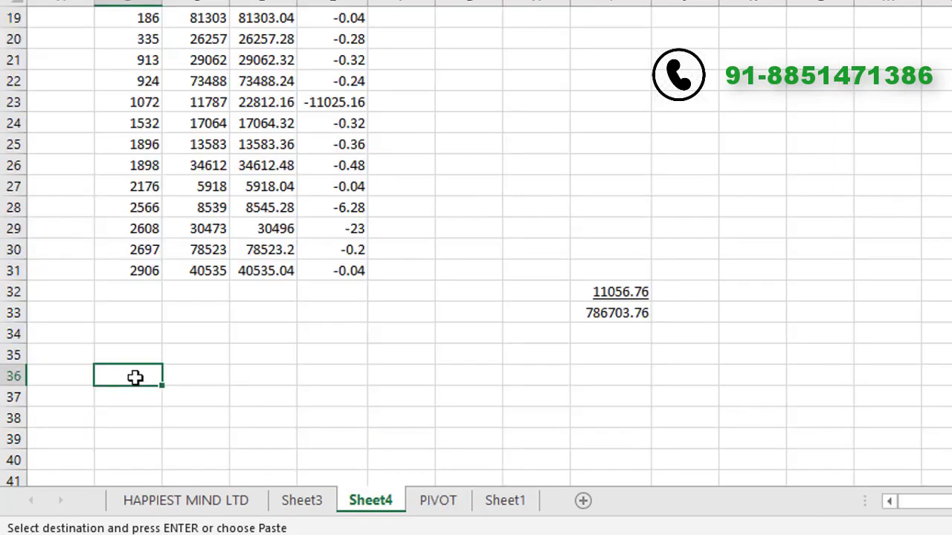
{"action": "key", "text": "ctrl+alt+v"}
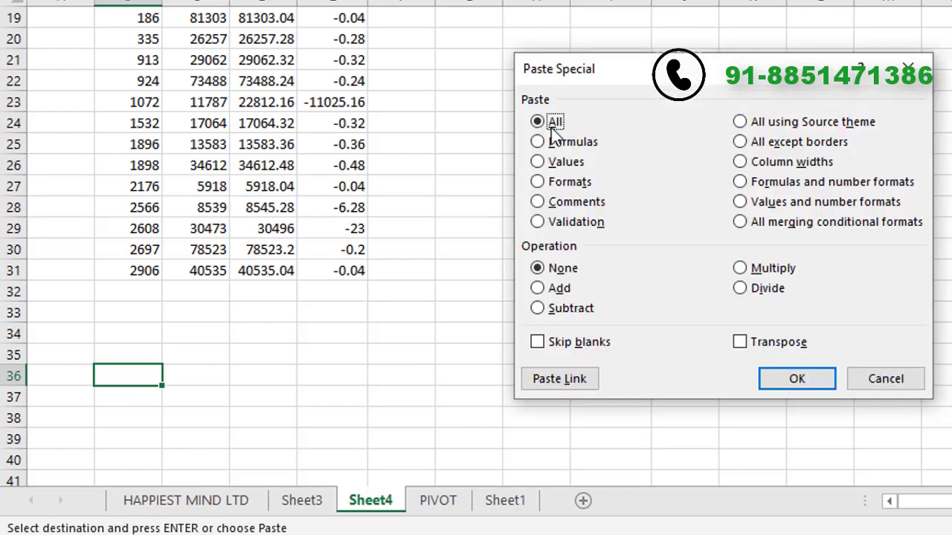
{"action": "left_click", "coordinate": [558, 163]}
{"action": "left_click", "coordinate": [783, 379]}
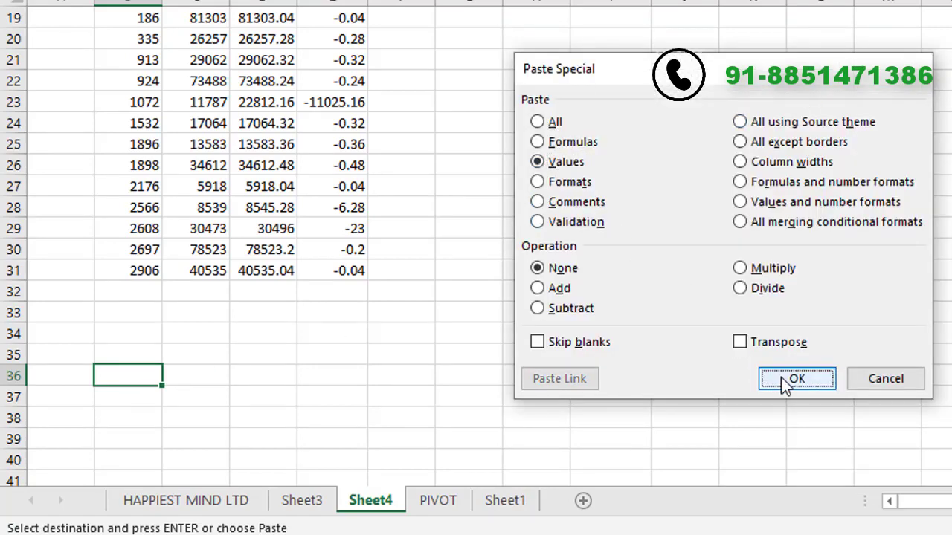
{"action": "scroll", "coordinate": [781, 377], "scroll_direction": "down", "scroll_amount": 2}
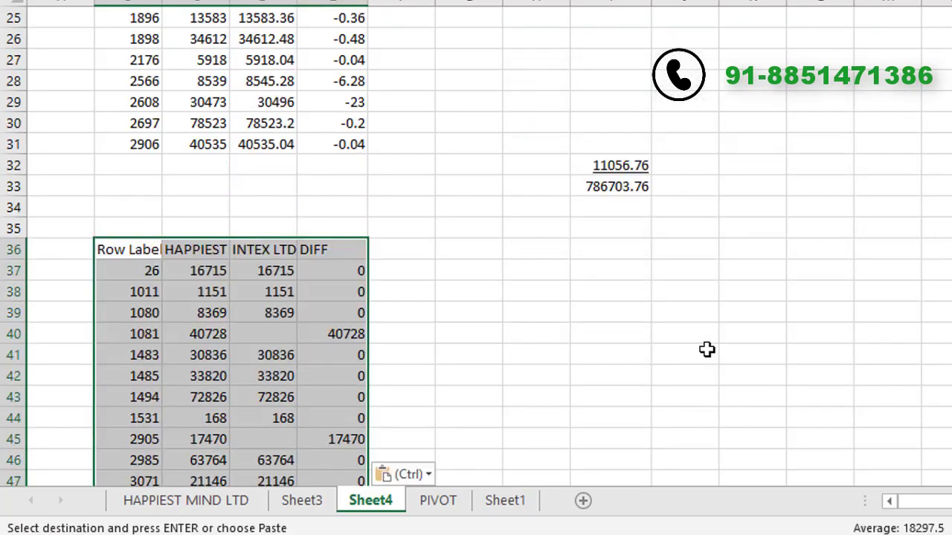
{"action": "left_click", "coordinate": [73, 229]}
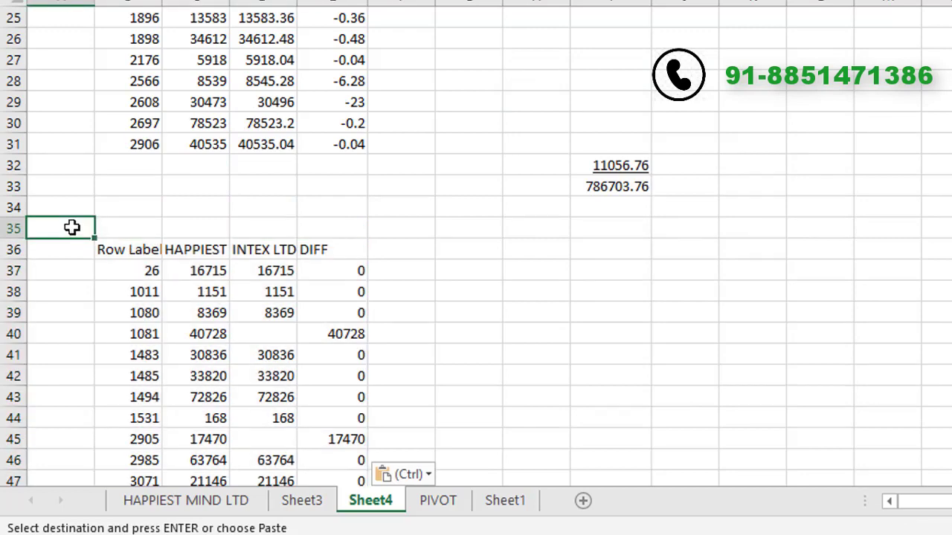
Enter LESS in A35 and BILL NOT ENTERED IN INTEX LTD BOOKS in B35.
{"action": "type", "text": "LESS"}
{"action": "key", "text": "Tab"}
{"action": "type", "text": "BILL"}
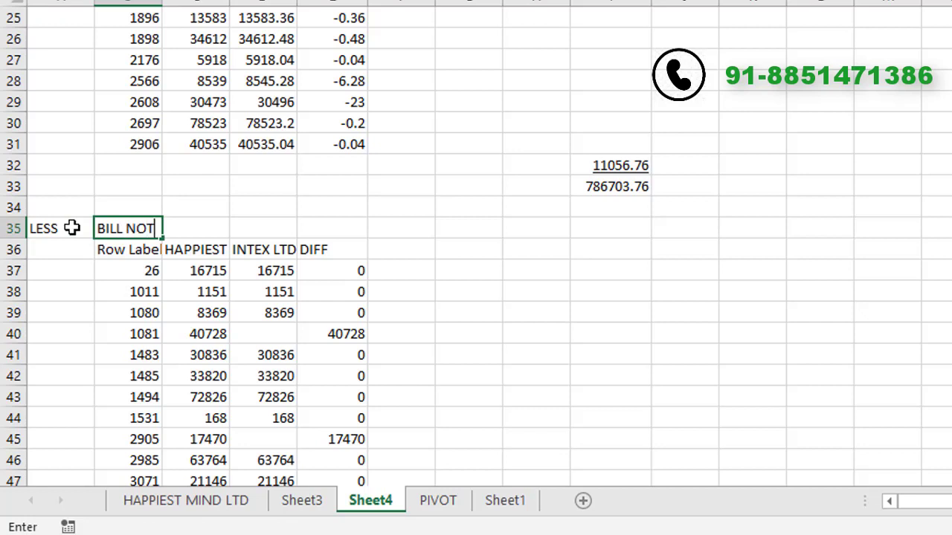
{"action": "type", "text": " NOT ENTERED IN INTEX LTD BOOKS"}
{"action": "key", "text": "Return"}
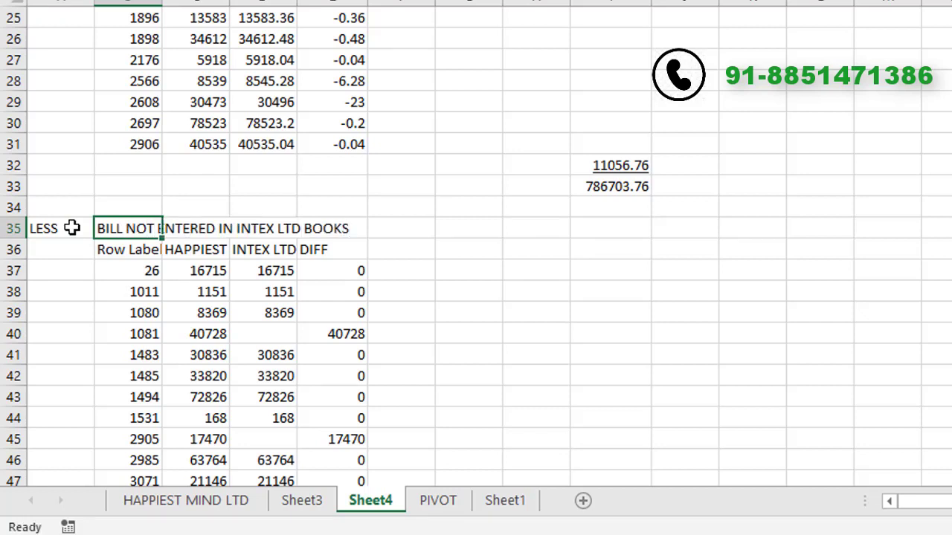
Review the pasted bill rows, including bill 1081's 40728 difference, down to the DIFF column's end.
{"action": "left_click", "coordinate": [157, 231]}
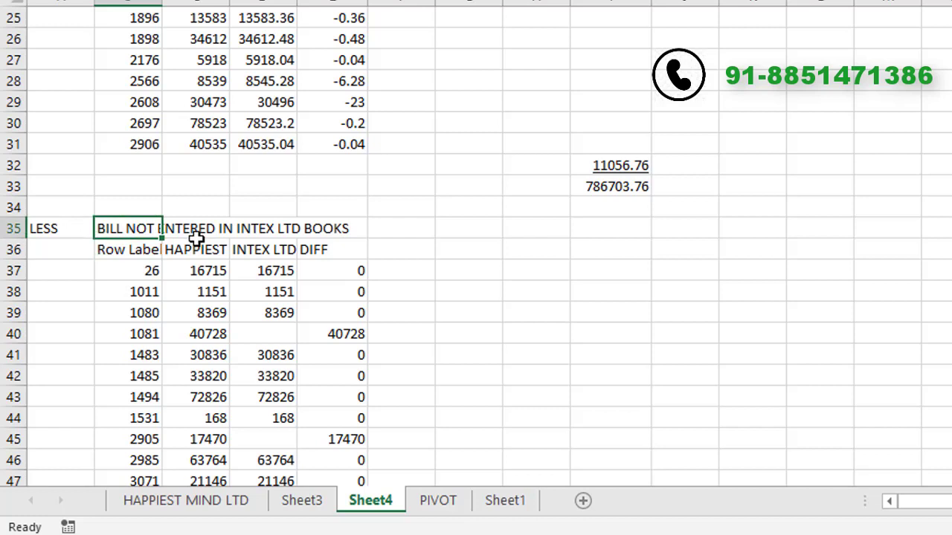
{"action": "left_click", "coordinate": [265, 272]}
{"action": "left_click", "coordinate": [219, 336]}
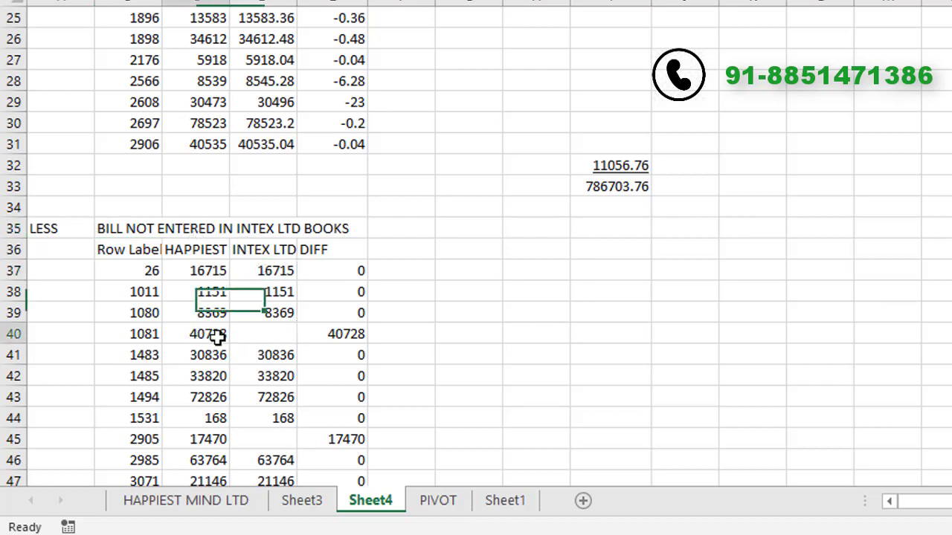
{"action": "left_click", "coordinate": [253, 337]}
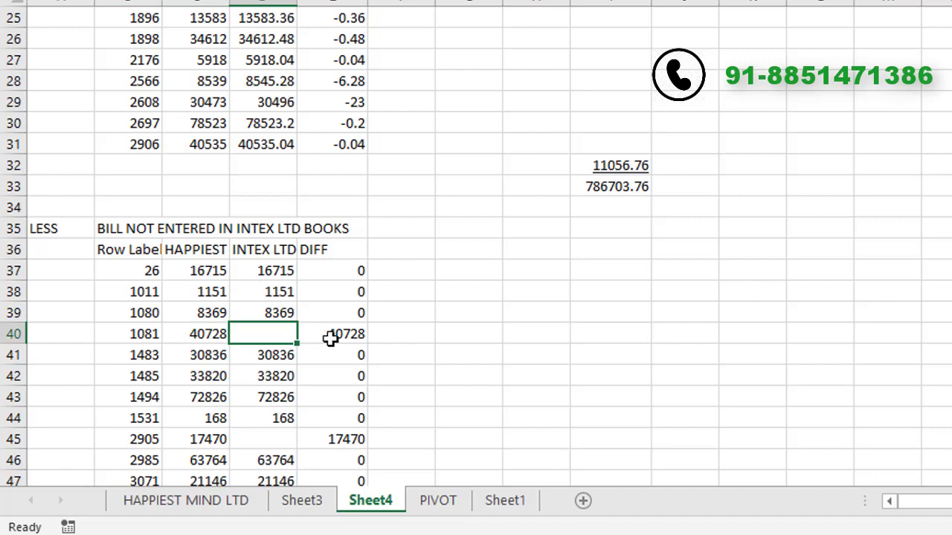
{"action": "left_click", "coordinate": [329, 339]}
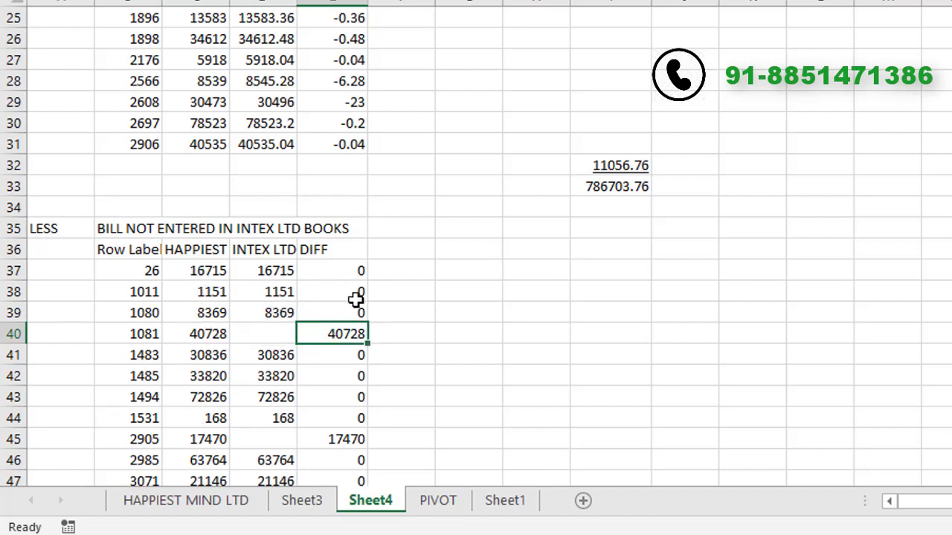
{"action": "scroll", "coordinate": [379, 304], "scroll_direction": "down", "scroll_amount": 1}
{"action": "scroll", "coordinate": [379, 304], "scroll_direction": "down", "scroll_amount": 1}
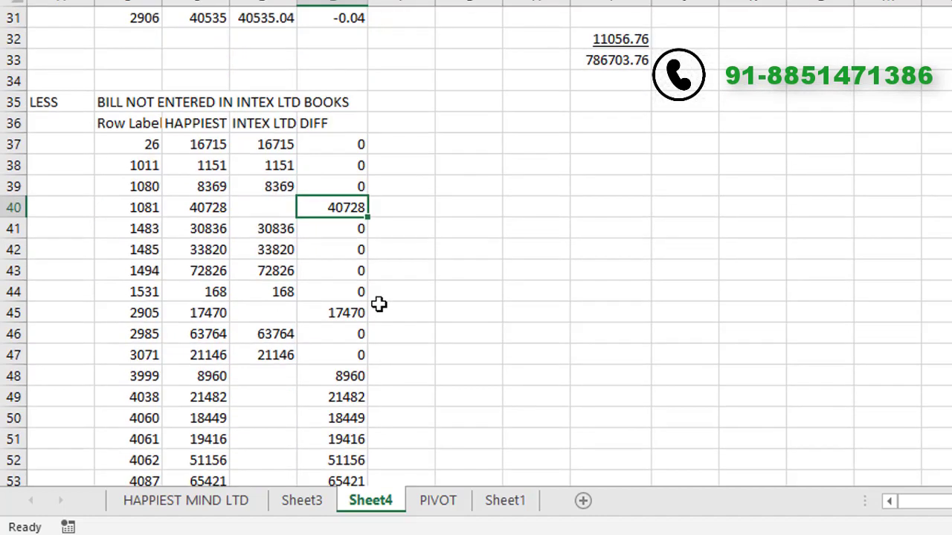
{"action": "scroll", "coordinate": [379, 304], "scroll_direction": "down", "scroll_amount": 2}
{"action": "scroll", "coordinate": [379, 304], "scroll_direction": "down", "scroll_amount": 4}
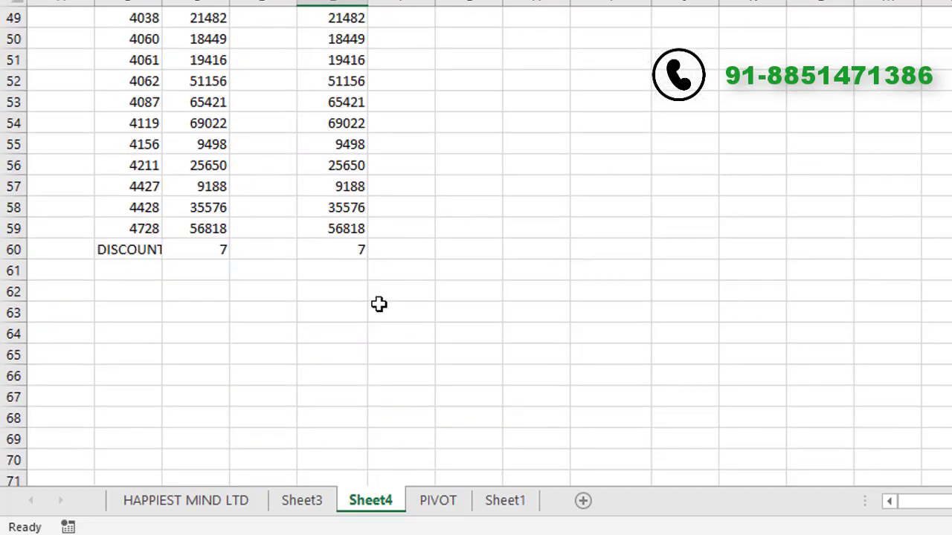
{"action": "left_click", "coordinate": [358, 273]}
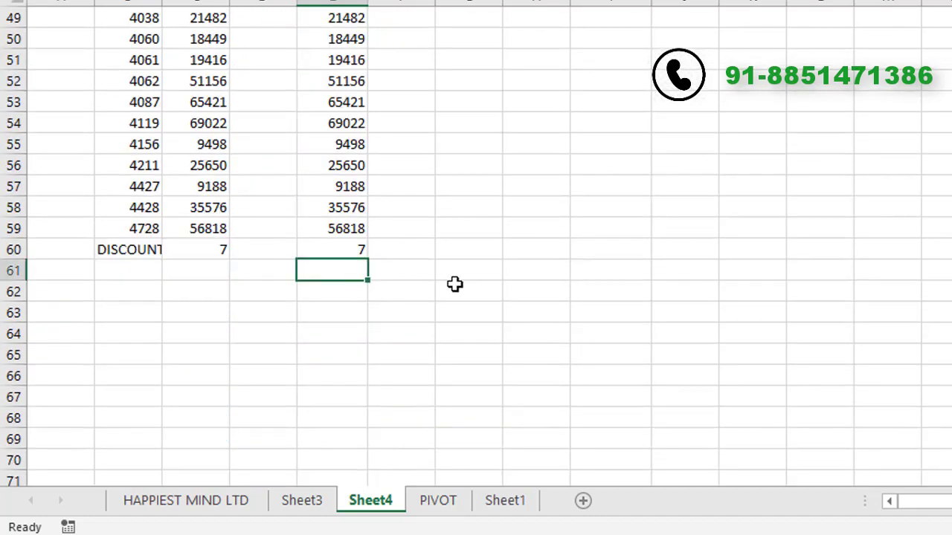
{"action": "scroll", "coordinate": [455, 283], "scroll_direction": "up", "scroll_amount": 4}
{"action": "scroll", "coordinate": [455, 284], "scroll_direction": "up", "scroll_amount": 3}
{"action": "scroll", "coordinate": [454, 284], "scroll_direction": "down", "scroll_amount": 2}
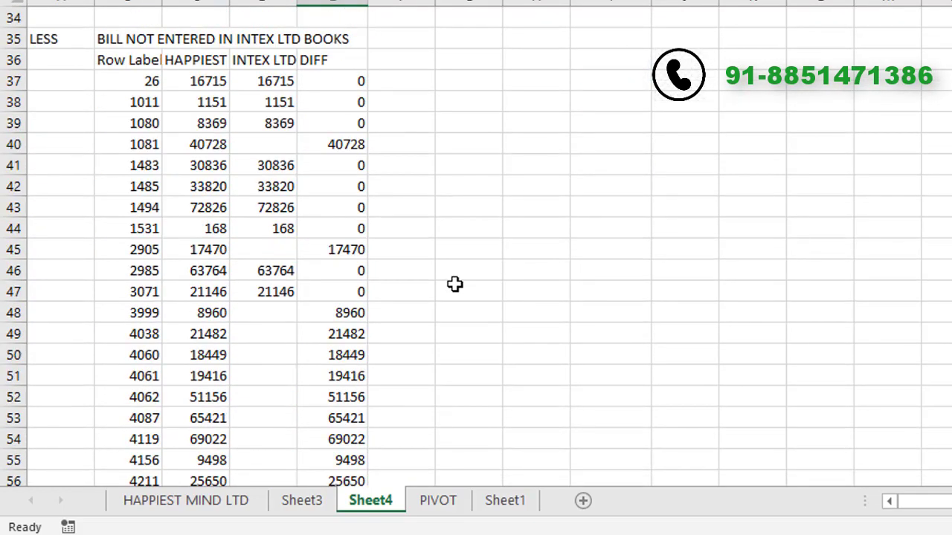
{"action": "scroll", "coordinate": [454, 283], "scroll_direction": "down", "scroll_amount": 3}
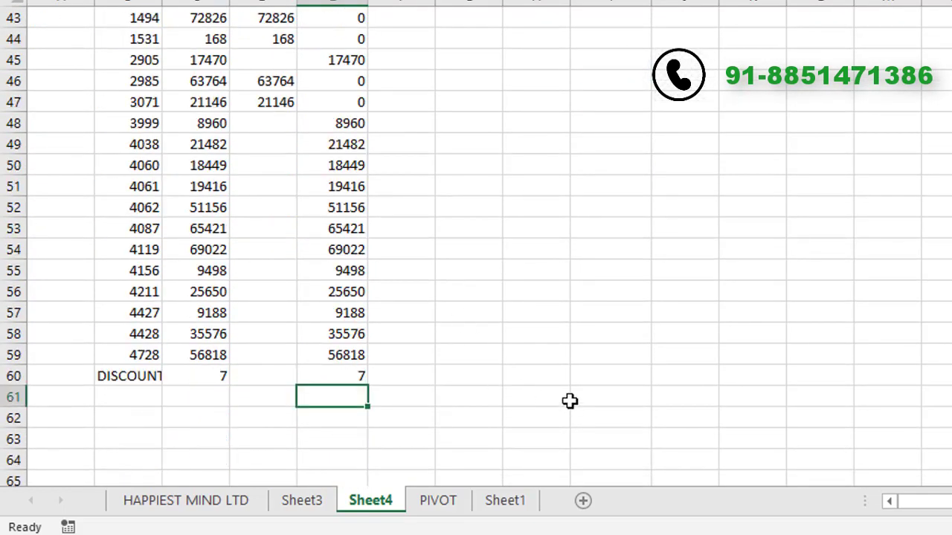
{"action": "scroll", "coordinate": [570, 402], "scroll_direction": "up", "scroll_amount": 4}
{"action": "scroll", "coordinate": [570, 402], "scroll_direction": "up", "scroll_amount": 3}
{"action": "scroll", "coordinate": [570, 396], "scroll_direction": "down", "scroll_amount": 2}
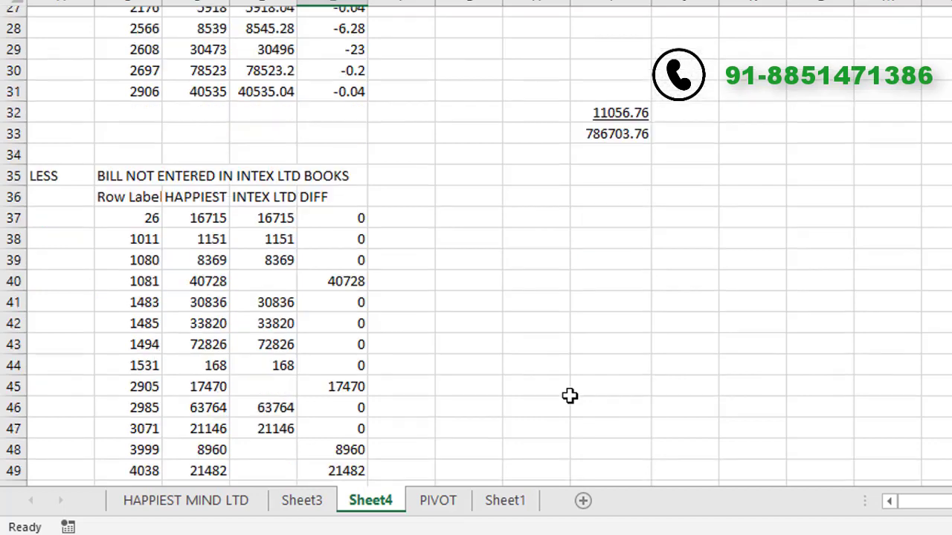
{"action": "scroll", "coordinate": [595, 276], "scroll_direction": "down", "scroll_amount": 7}
Sum the DIFF values below the header in I61, totalling 448841.
{"action": "type", "text": "="}
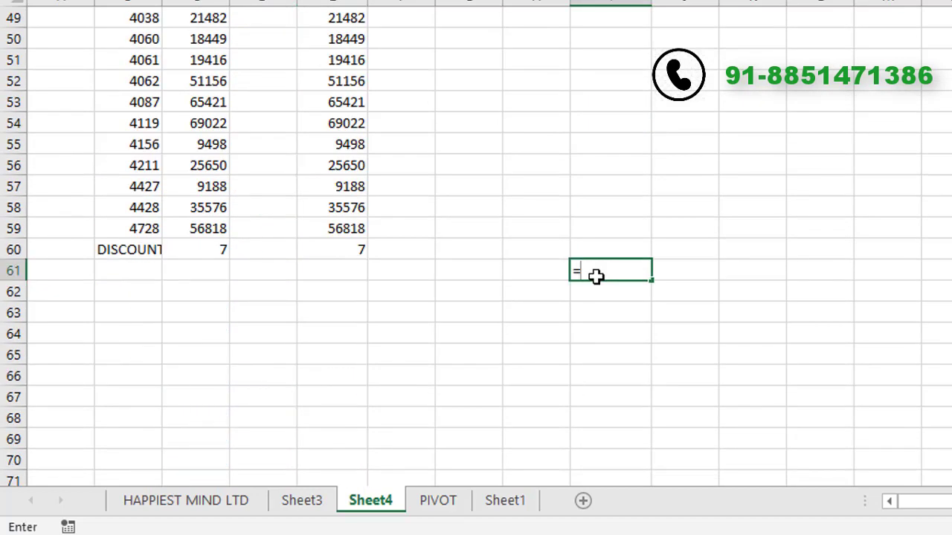
{"action": "type", "text": "SU"}
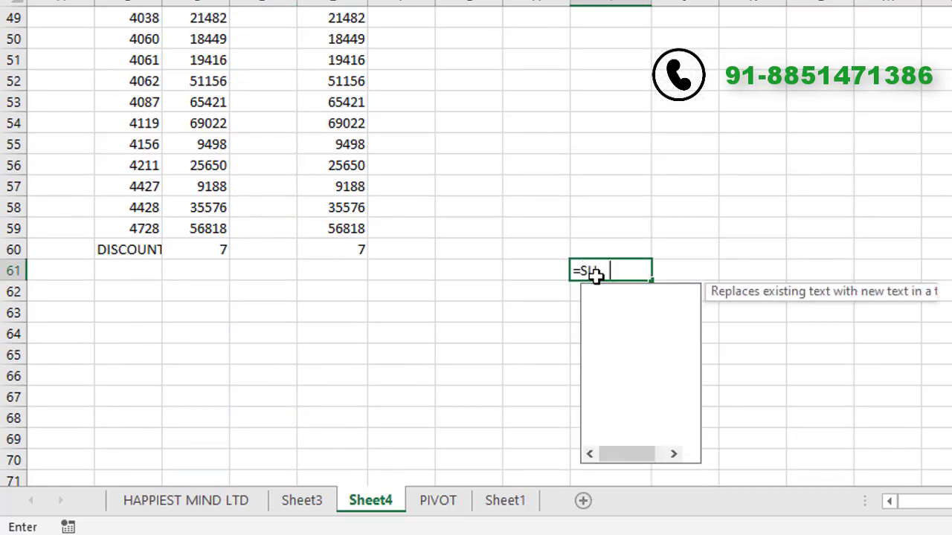
{"action": "type", "text": "M"}
{"action": "key", "text": "Escape"}
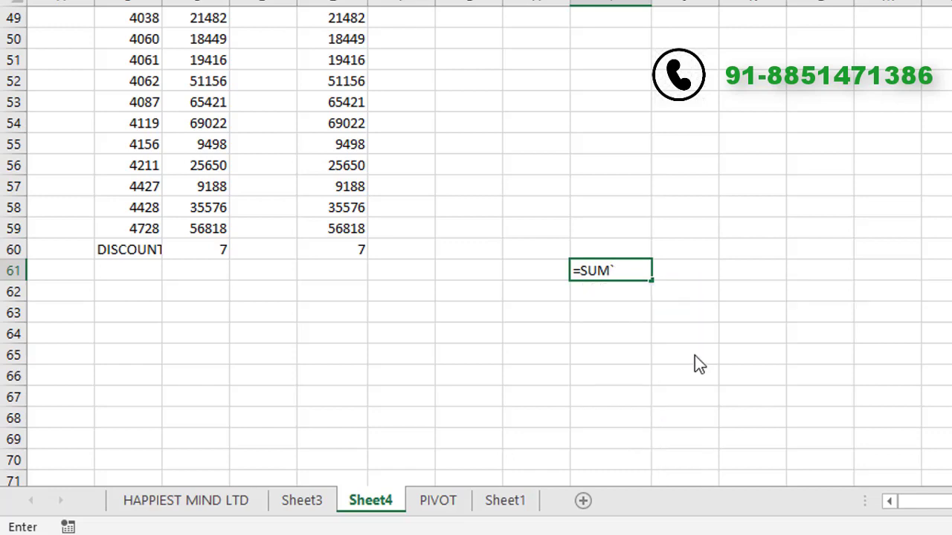
{"action": "type", "text": "("}
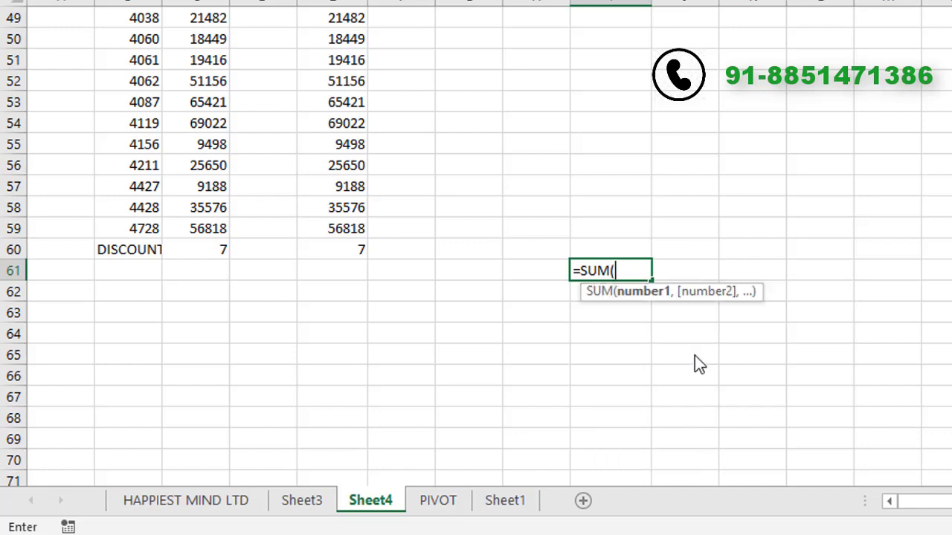
{"action": "scroll", "coordinate": [695, 365], "scroll_direction": "up", "scroll_amount": 10}
{"action": "left_click_drag", "start_coordinate": [332, 377], "coordinate": [333, 476]}
{"action": "key", "text": "shift+Down"}
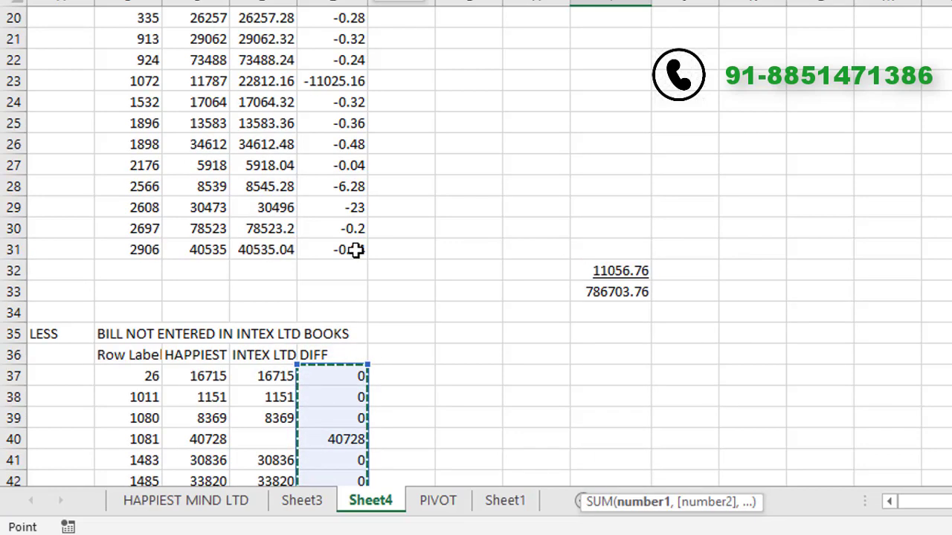
{"action": "key", "text": "Return"}
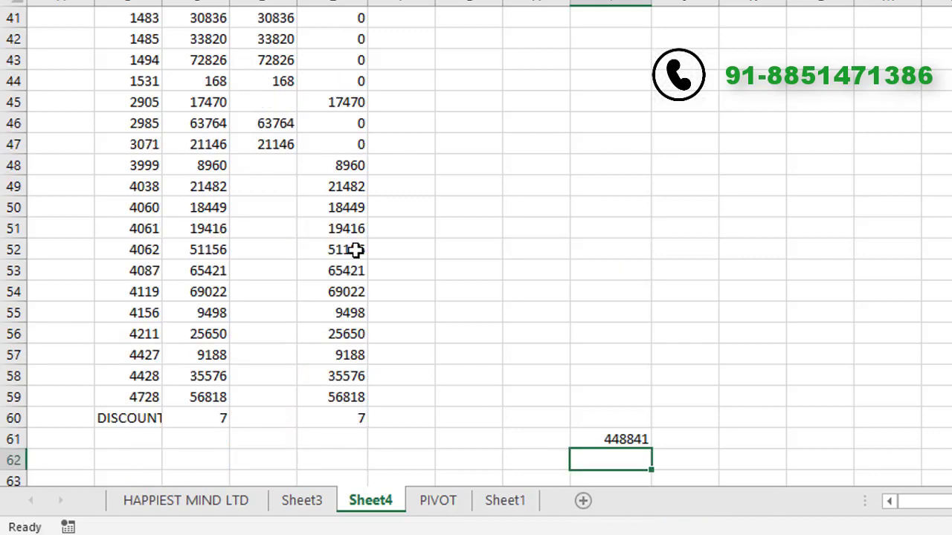
Check the 786703.76 balance in I33 and the 448841 total in I61.
{"action": "left_click", "coordinate": [602, 438]}
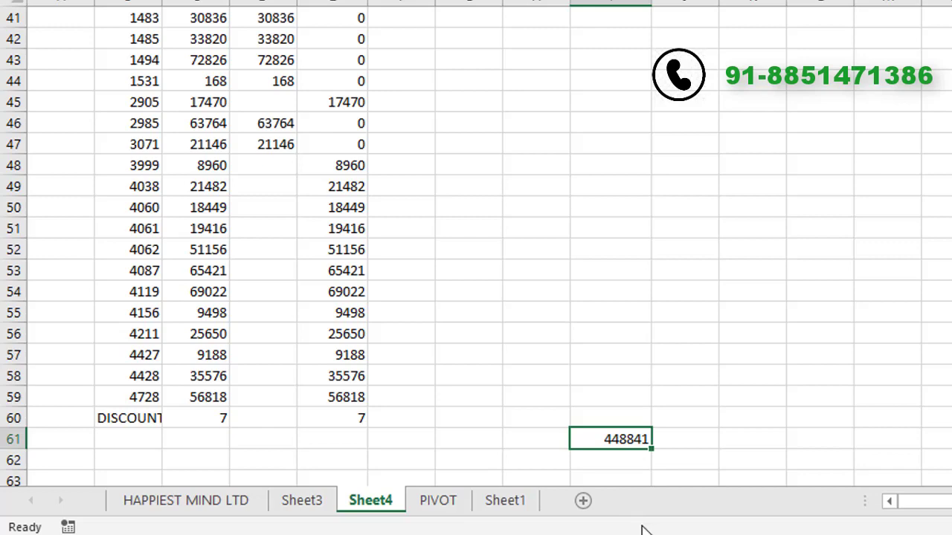
{"action": "left_click", "coordinate": [640, 462]}
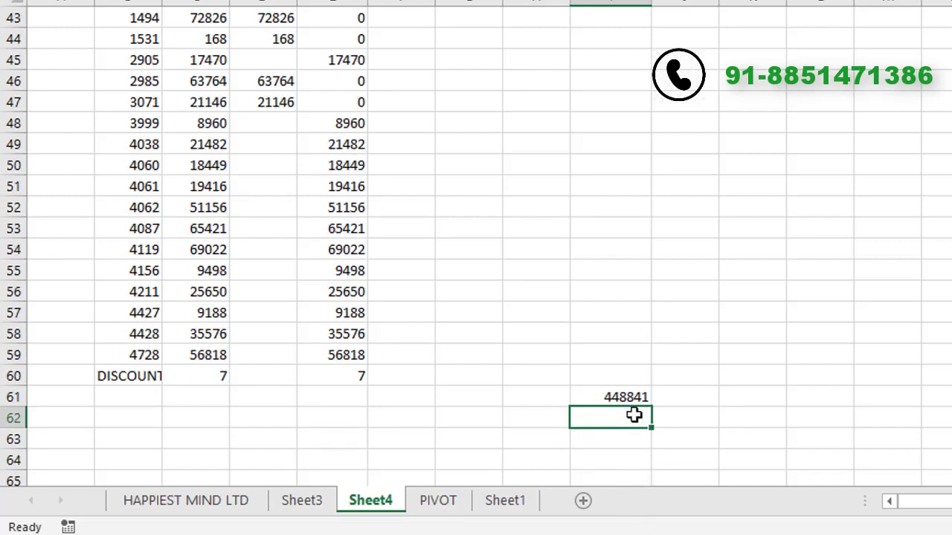
{"action": "scroll", "coordinate": [632, 404], "scroll_direction": "up", "scroll_amount": 1}
{"action": "scroll", "coordinate": [631, 408], "scroll_direction": "up", "scroll_amount": 3}
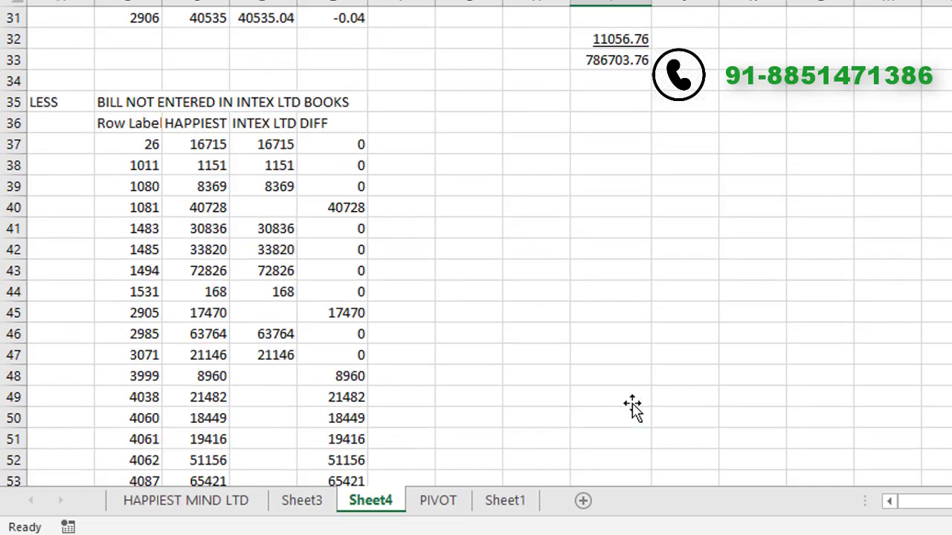
{"action": "scroll", "coordinate": [606, 198], "scroll_direction": "up", "scroll_amount": 2}
{"action": "left_click", "coordinate": [606, 189]}
{"action": "scroll", "coordinate": [691, 314], "scroll_direction": "down", "scroll_amount": 1}
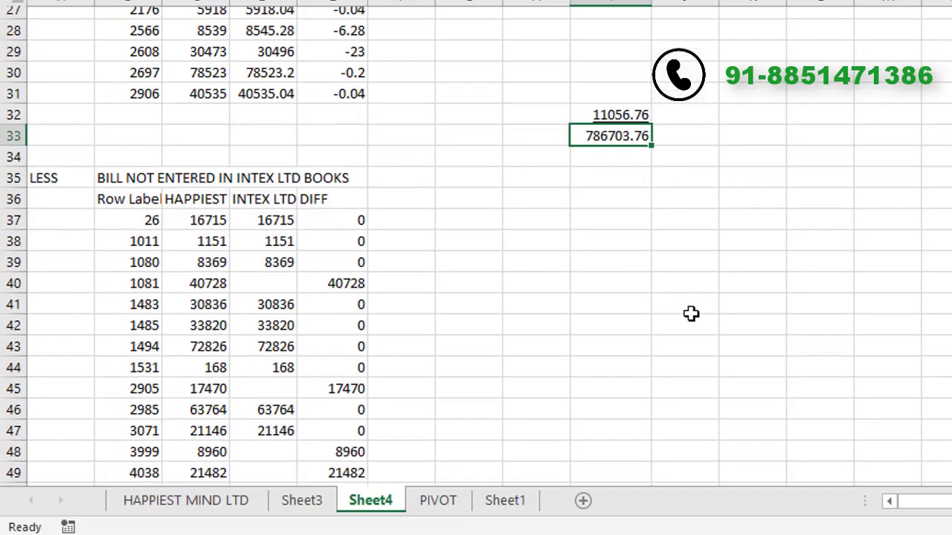
{"action": "scroll", "coordinate": [648, 289], "scroll_direction": "down", "scroll_amount": 8}
{"action": "left_click", "coordinate": [614, 215]}
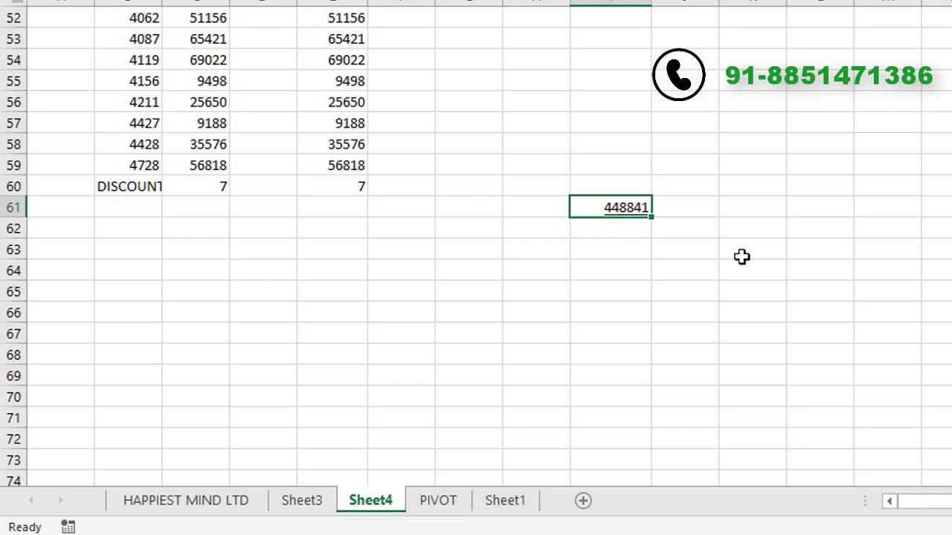
{"action": "left_click", "coordinate": [607, 232]}
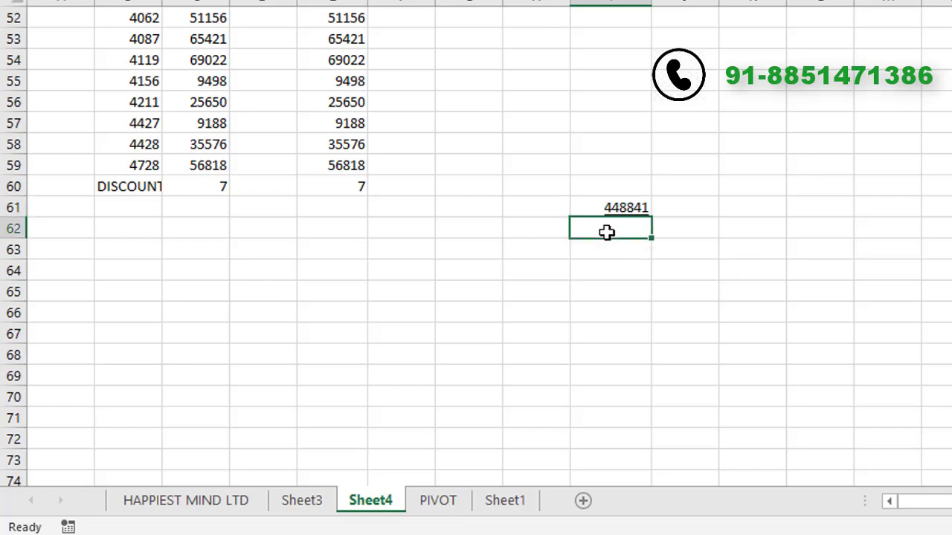
Enter =I33-I61 in I62, leaving 337862.76.
{"action": "type", "text": "="}
{"action": "scroll", "coordinate": [659, 208], "scroll_direction": "up", "scroll_amount": 3}
{"action": "scroll", "coordinate": [659, 209], "scroll_direction": "up", "scroll_amount": 1}
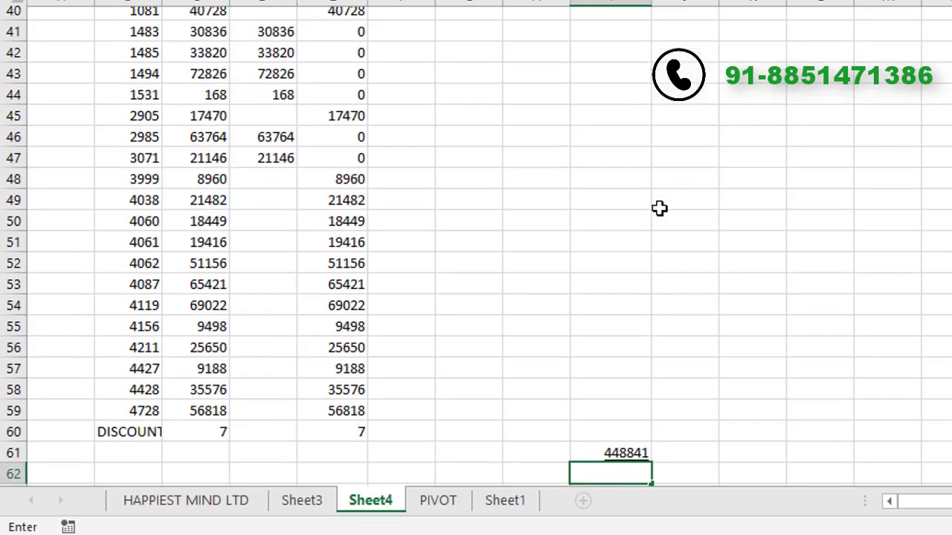
{"action": "scroll", "coordinate": [660, 208], "scroll_direction": "up", "scroll_amount": 5}
{"action": "left_click", "coordinate": [604, 187]}
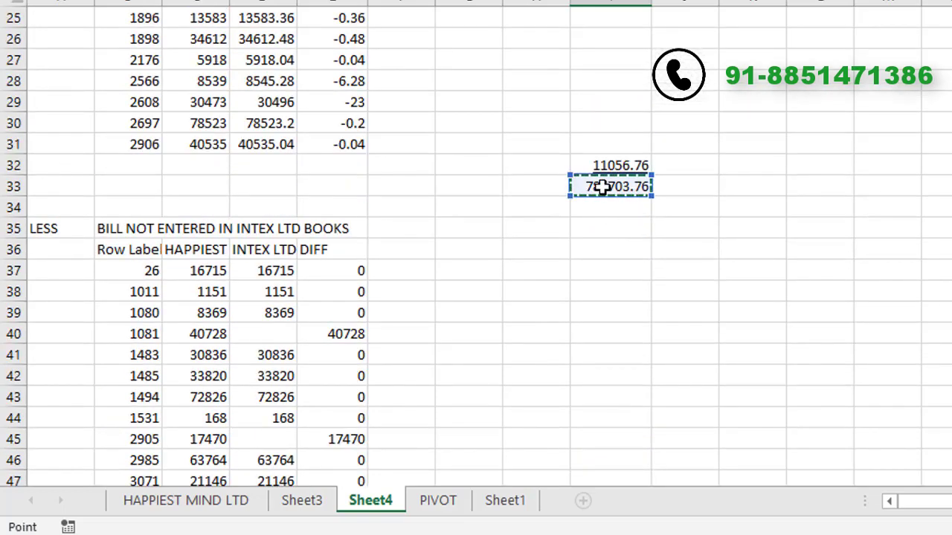
{"action": "type", "text": "-"}
{"action": "scroll", "coordinate": [833, 290], "scroll_direction": "down", "scroll_amount": 6}
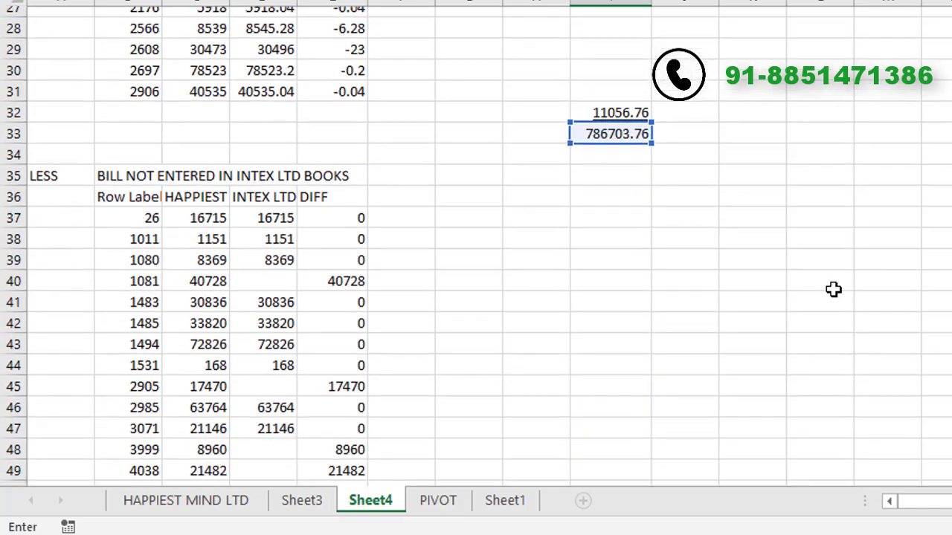
{"action": "scroll", "coordinate": [833, 290], "scroll_direction": "down", "scroll_amount": 2}
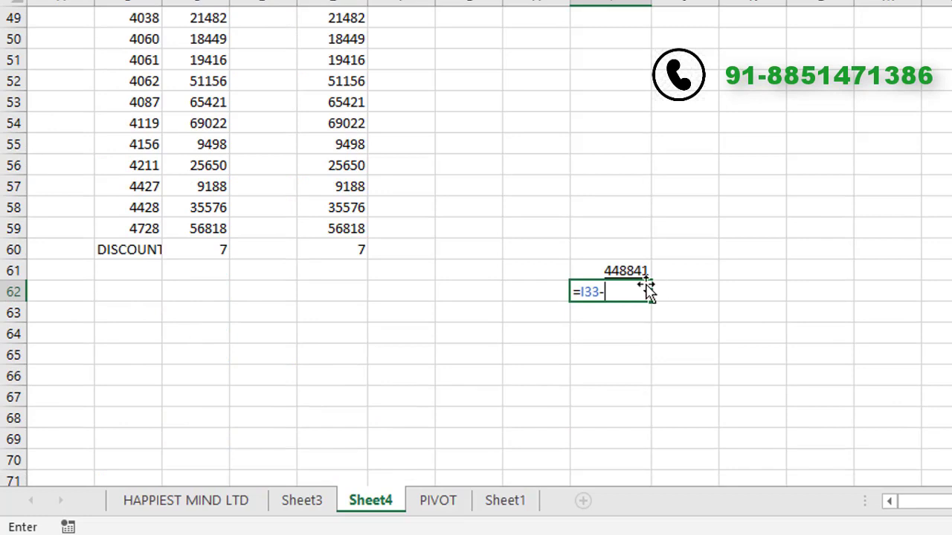
{"action": "left_click", "coordinate": [608, 270]}
{"action": "key", "text": "Return"}
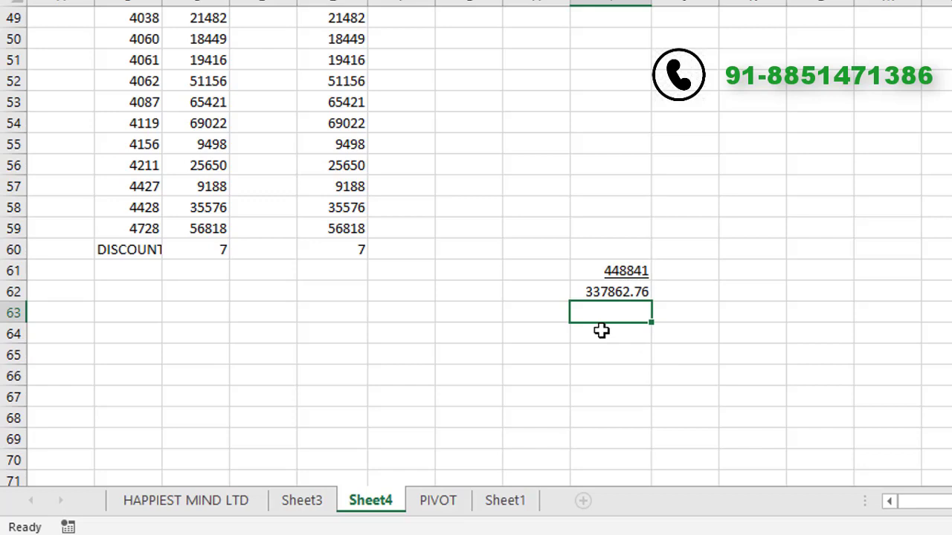
On the PIVOT sheet, read the OPENING row: 390663 versus 295812, a 94851 difference.
{"action": "left_click", "coordinate": [424, 504]}
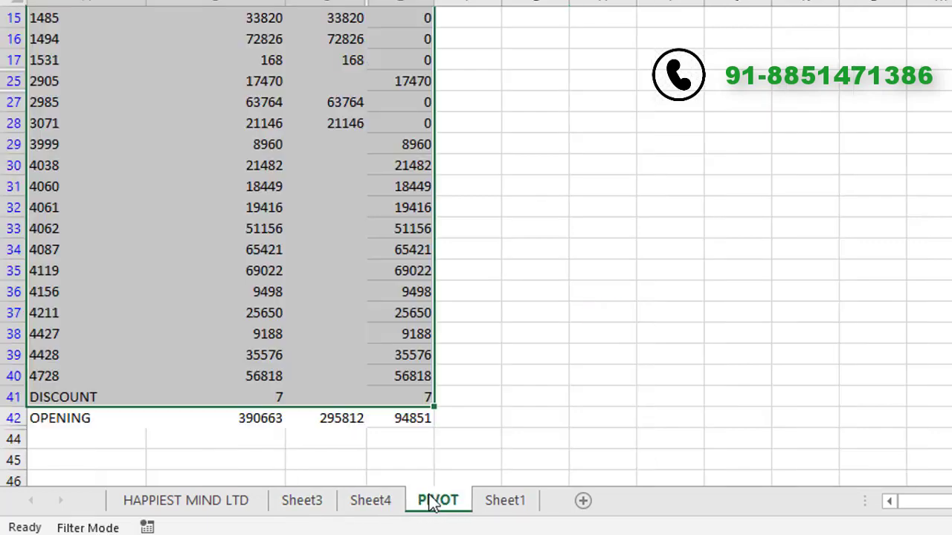
{"action": "left_click", "coordinate": [285, 446]}
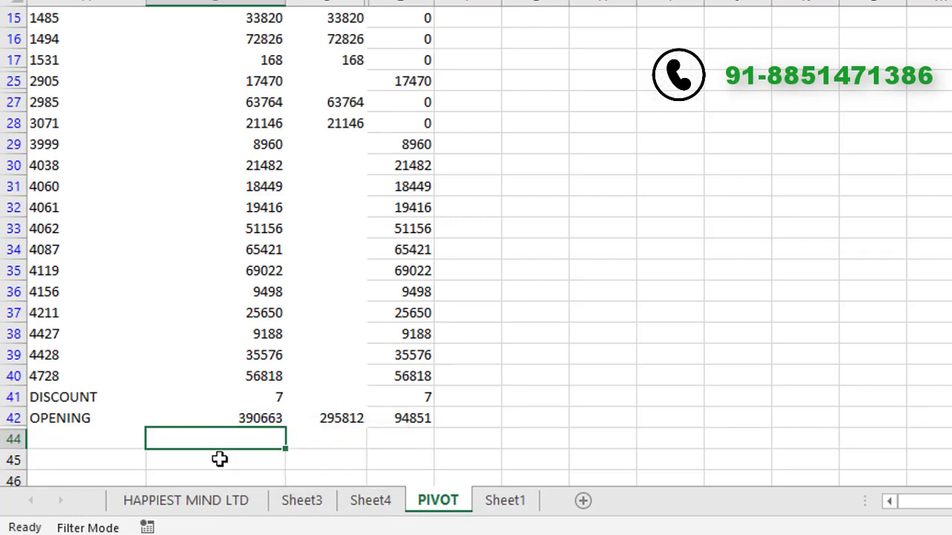
{"action": "left_click", "coordinate": [259, 420]}
{"action": "scroll", "coordinate": [304, 419], "scroll_direction": "up", "scroll_amount": 4}
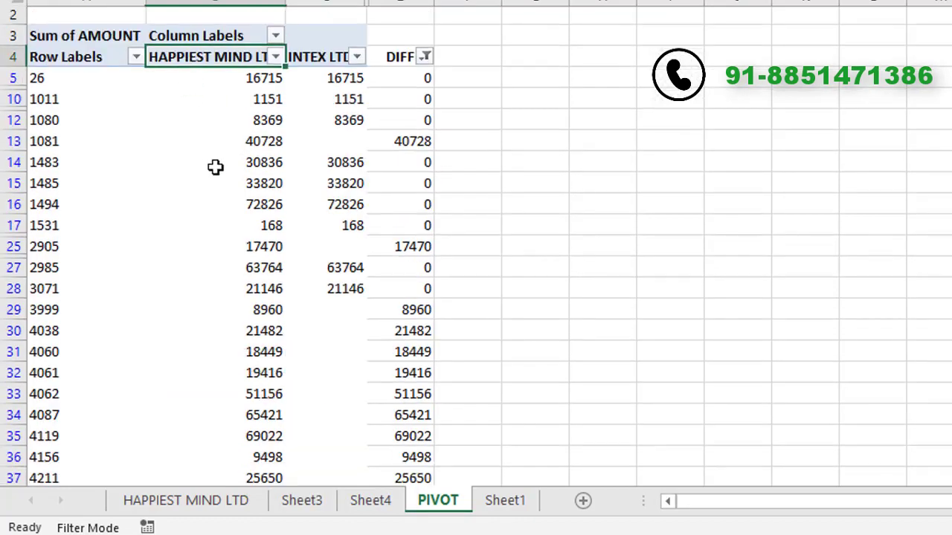
{"action": "scroll", "coordinate": [220, 186], "scroll_direction": "down", "scroll_amount": 14}
{"action": "scroll", "coordinate": [228, 212], "scroll_direction": "up", "scroll_amount": 5}
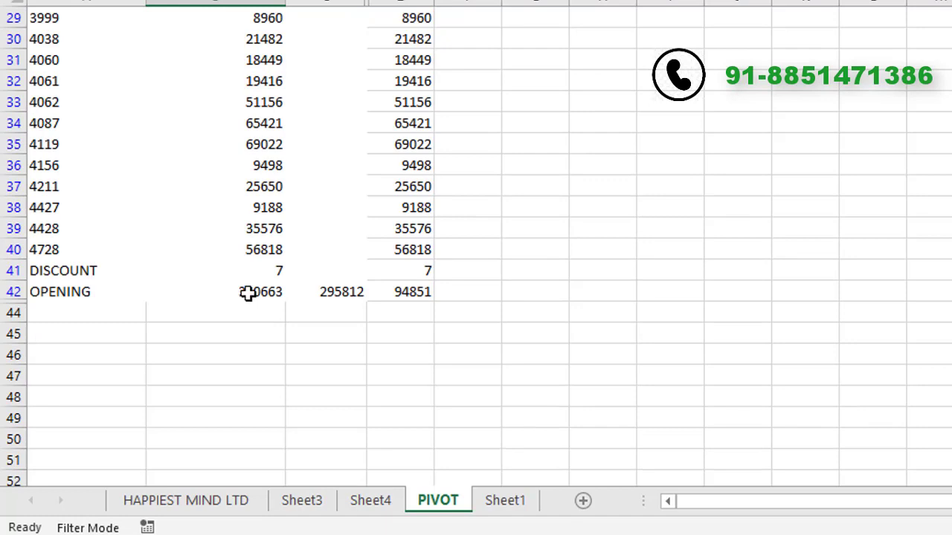
{"action": "left_click", "coordinate": [249, 297]}
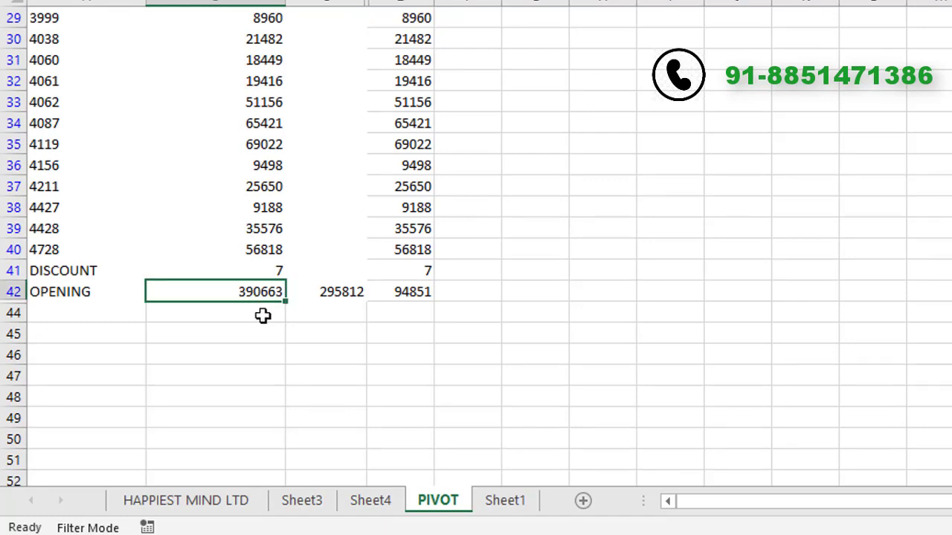
{"action": "left_click", "coordinate": [344, 295]}
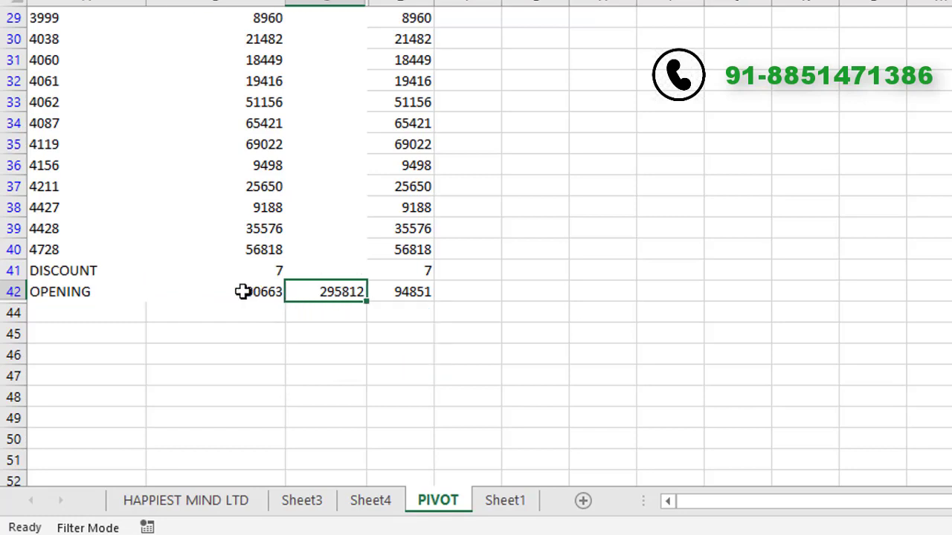
{"action": "left_click", "coordinate": [243, 291]}
{"action": "left_click", "coordinate": [406, 294]}
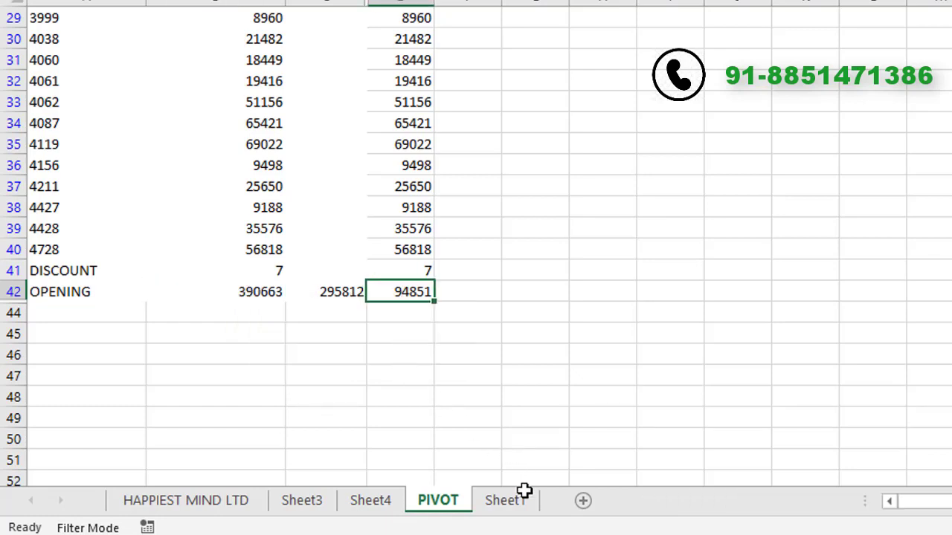
On Sheet4 add row 64: LESS, DIFFERENCE IN OPENING BALANCE, 94851.
{"action": "left_click", "coordinate": [392, 512]}
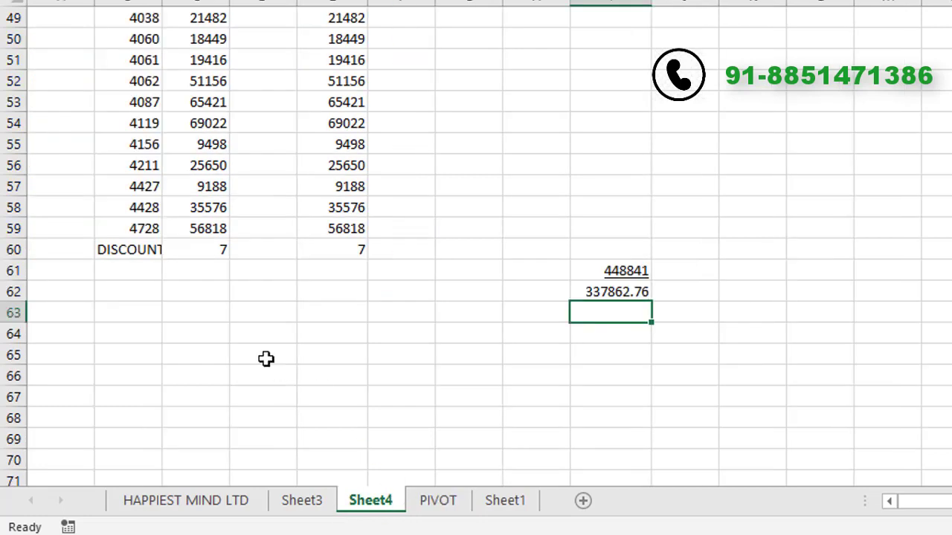
{"action": "left_click", "coordinate": [74, 343]}
{"action": "type", "text": "LESS"}
{"action": "key", "text": "Tab"}
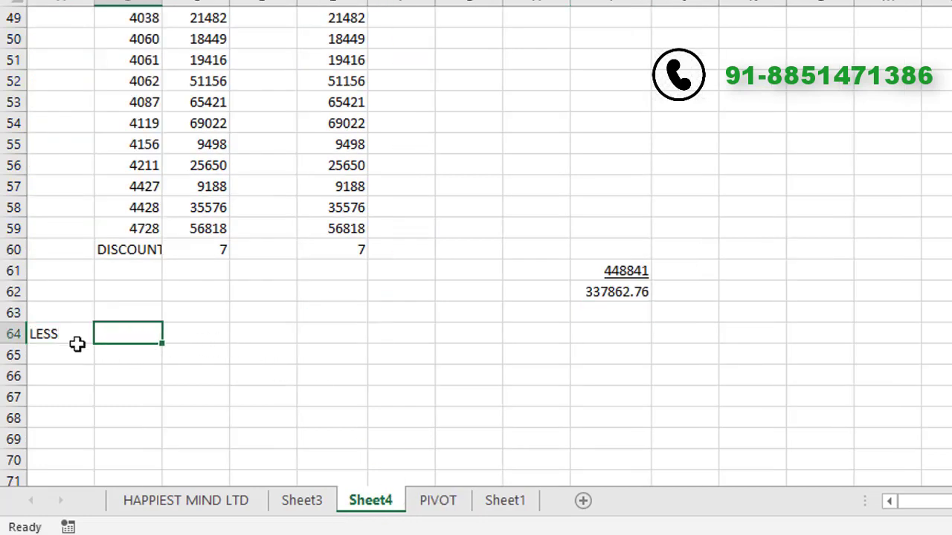
{"action": "type", "text": "DIFFERENCE IN OPENING BALANCE"}
{"action": "key", "text": "Tab"}
{"action": "key", "text": "Tab"}
{"action": "key", "text": "Tab"}
{"action": "type", "text": "9"}
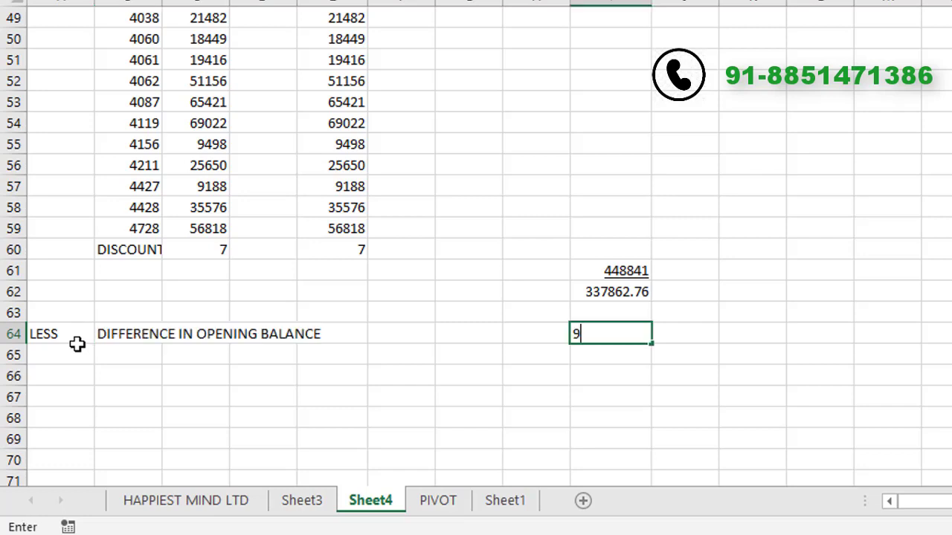
{"action": "key", "text": "Return"}
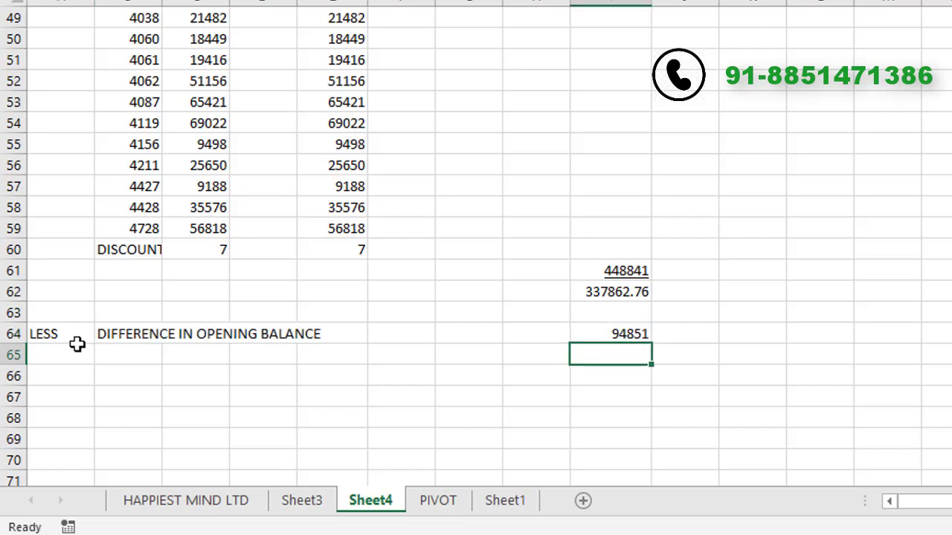
{"action": "key", "text": "Up"}
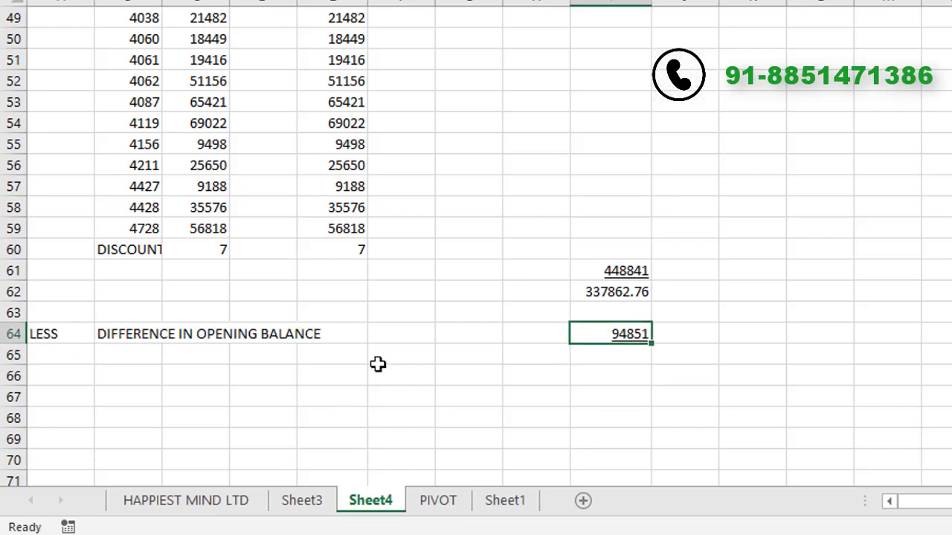
Enter =I62-I64 in I65, leaving a balance of 243011.76.
{"action": "left_click", "coordinate": [607, 359]}
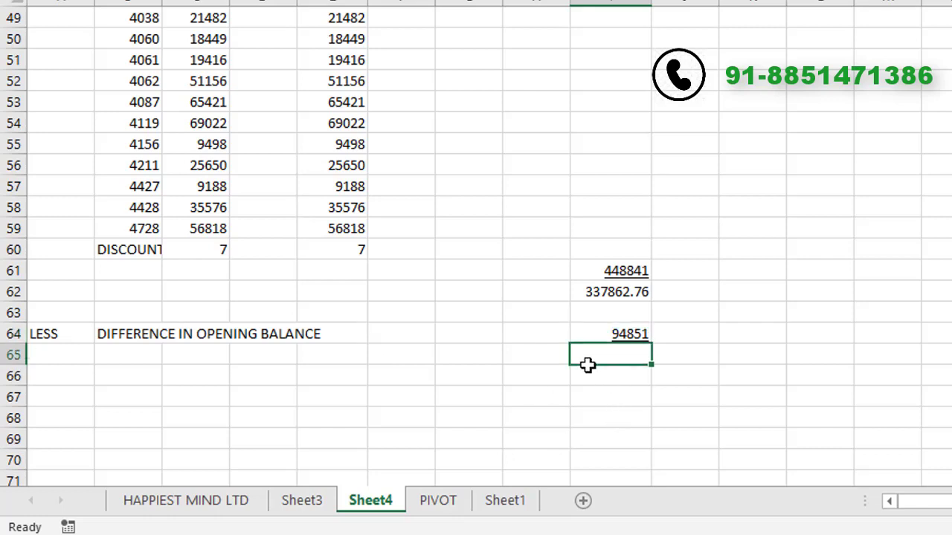
{"action": "type", "text": "="}
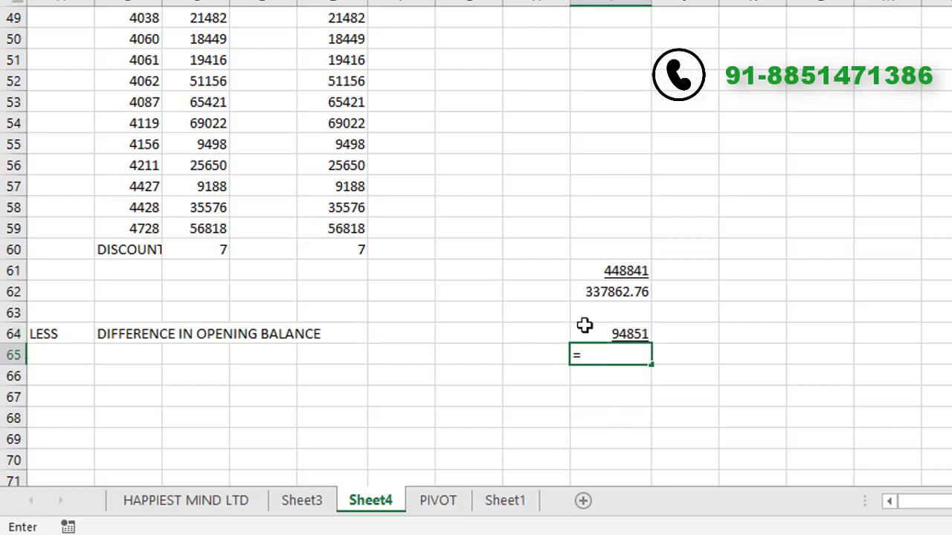
{"action": "left_click", "coordinate": [601, 292]}
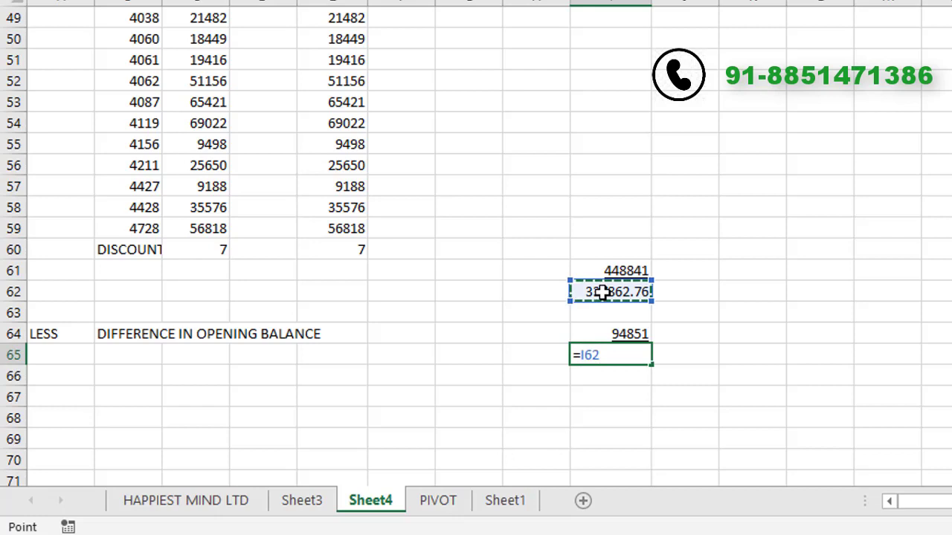
{"action": "type", "text": "-"}
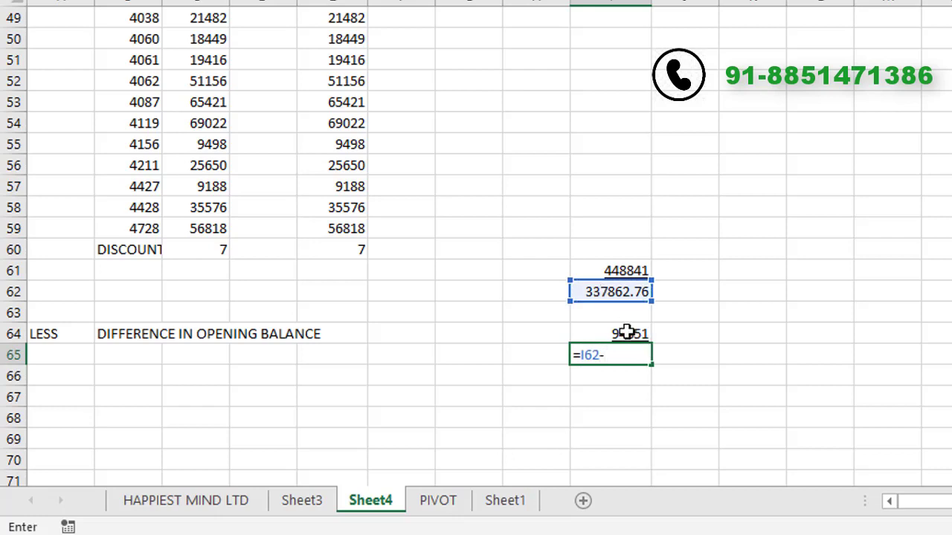
{"action": "left_click", "coordinate": [623, 335]}
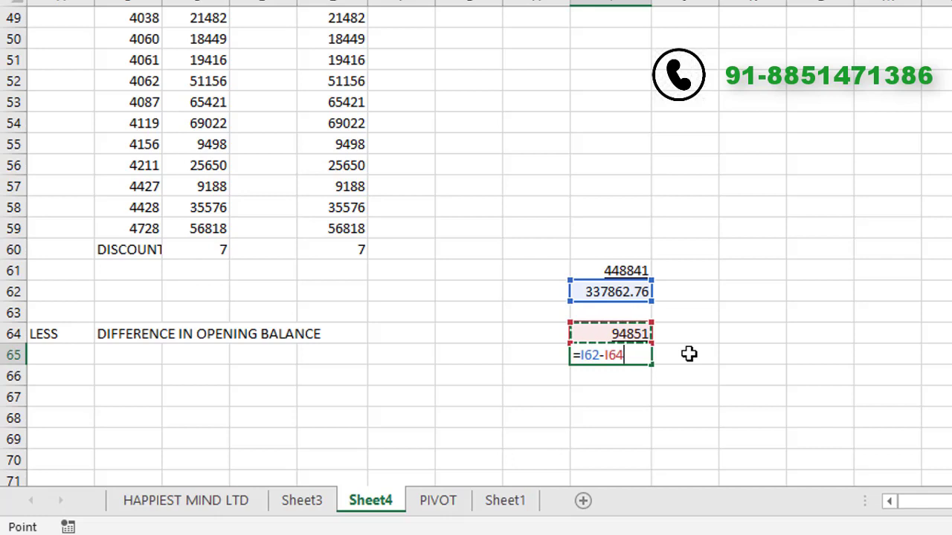
{"action": "key", "text": "Return"}
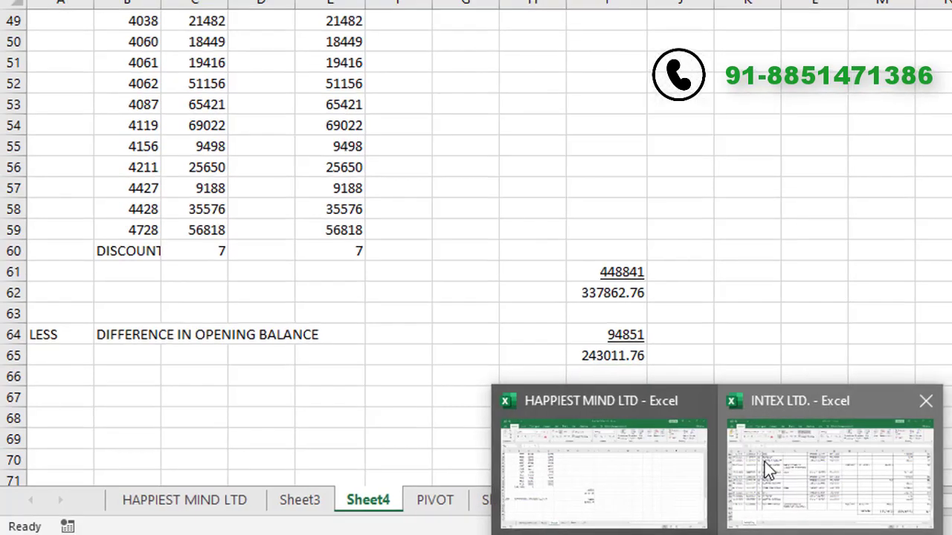
Copy the 243009.00 closing total from the INTEX LTD ledger workbook.
{"action": "left_click", "coordinate": [765, 462]}
{"action": "left_click_drag", "start_coordinate": [838, 402], "coordinate": [838, 116]}
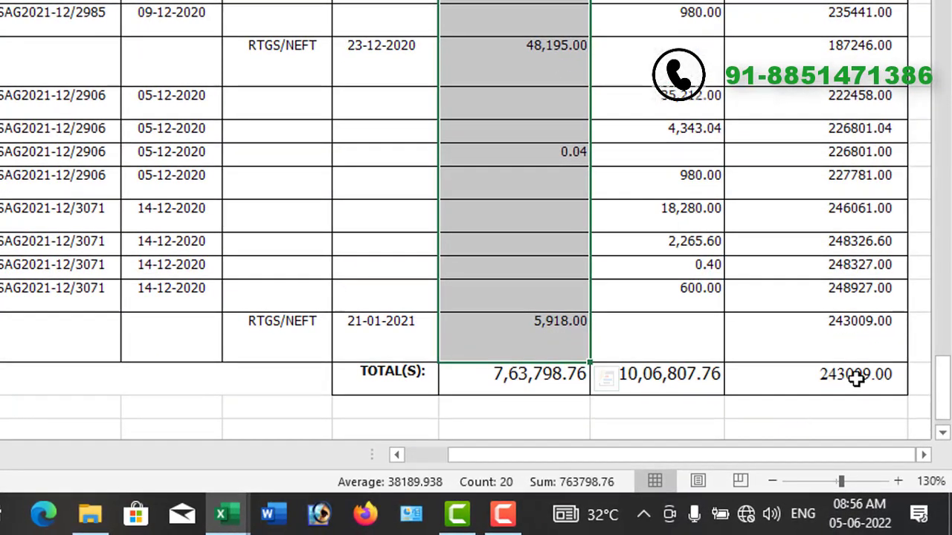
{"action": "left_click", "coordinate": [888, 429]}
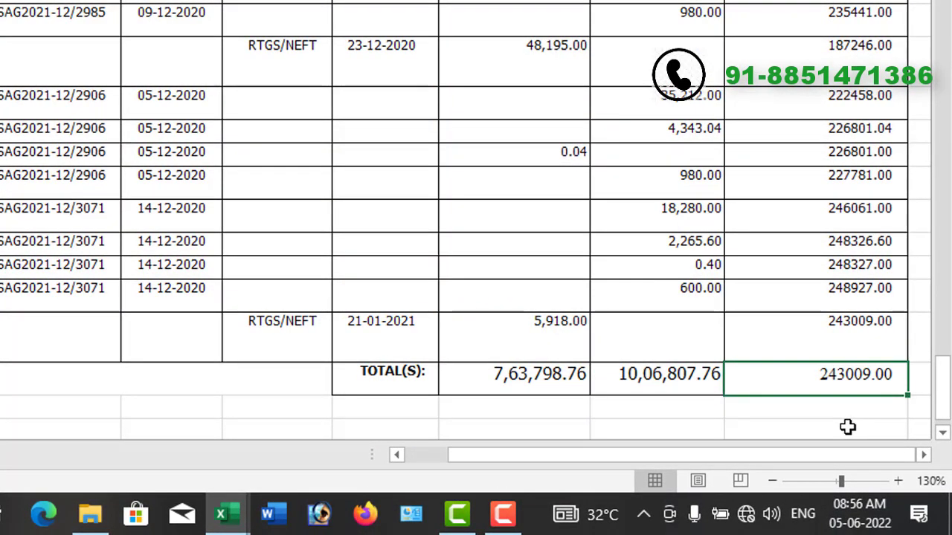
{"action": "key", "text": "ctrl+c"}
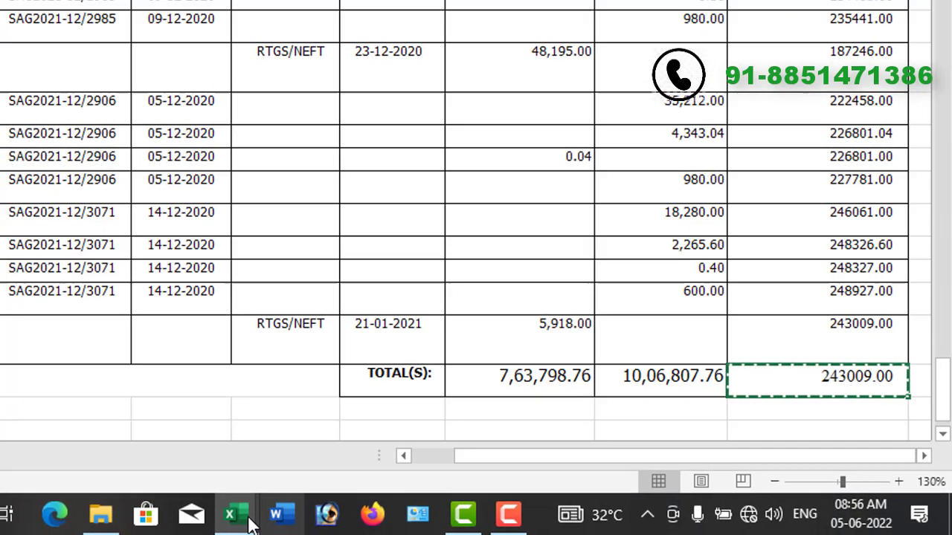
Paste 243009.00 into I68 of Sheet4 and label it CLOSING BALANCE AS PER INTEX LTD.
{"action": "left_click", "coordinate": [220, 513]}
{"action": "key", "text": "Down"}
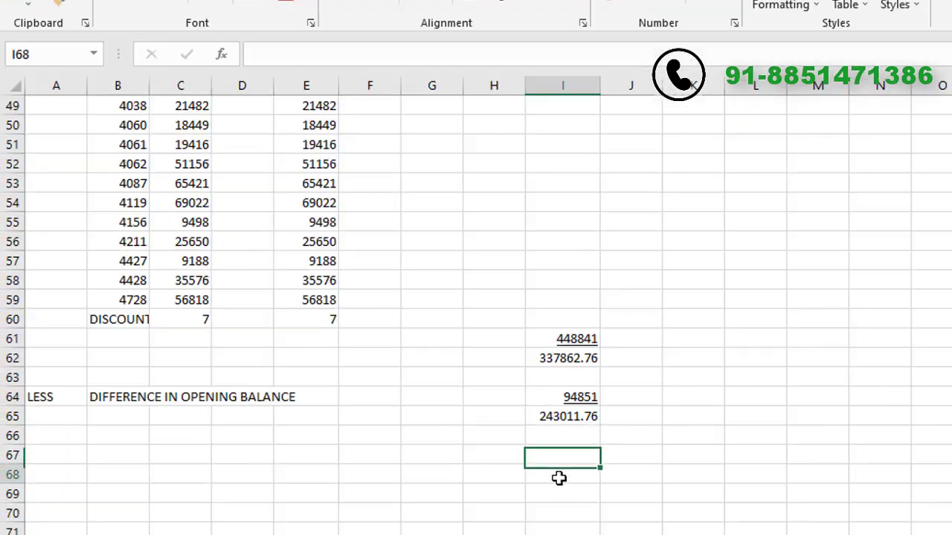
{"action": "key", "text": "Down"}
{"action": "key", "text": "ctrl+v"}
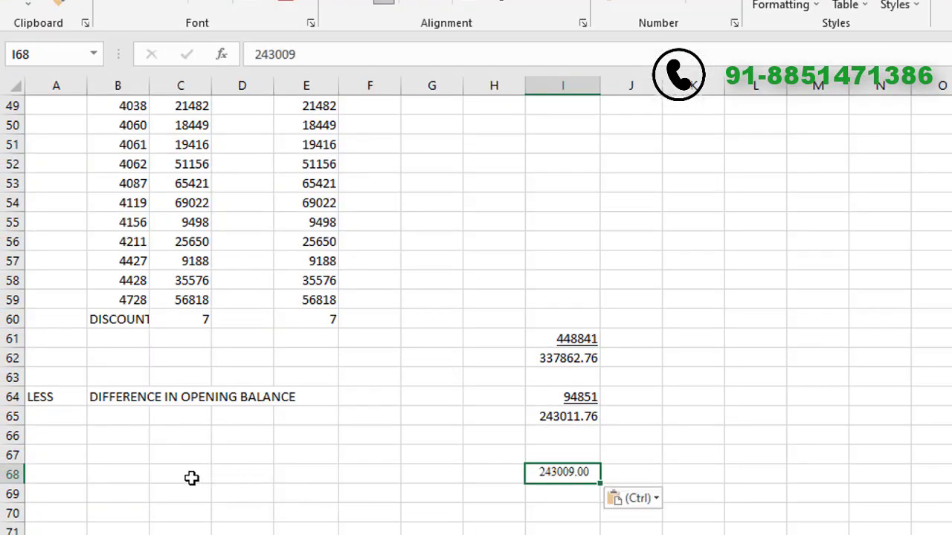
{"action": "left_click", "coordinate": [112, 478]}
{"action": "type", "text": "CLOSING BALANCE AS PER INTEX LTD"}
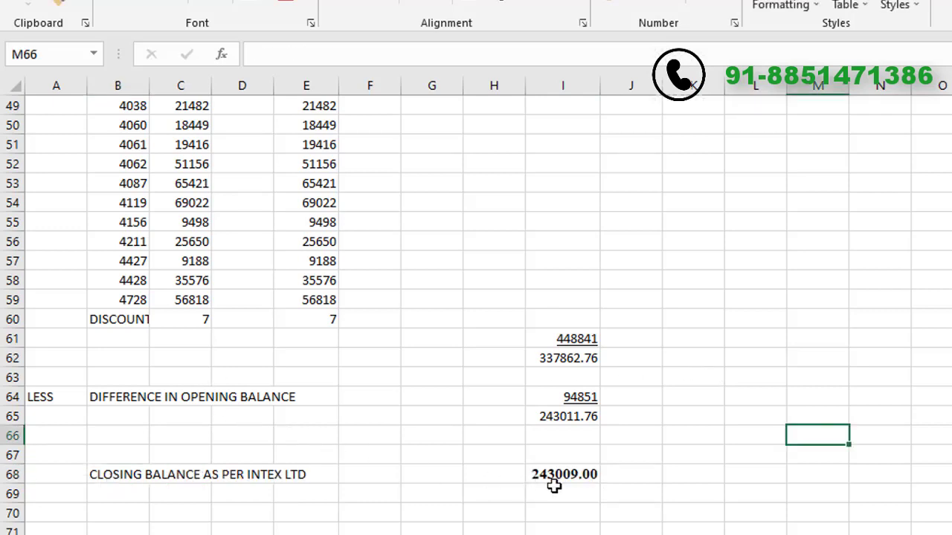
Enter =I65-I68 in K68 to show the 2.76 gap, then go to Sheet3.
{"action": "left_click", "coordinate": [559, 420]}
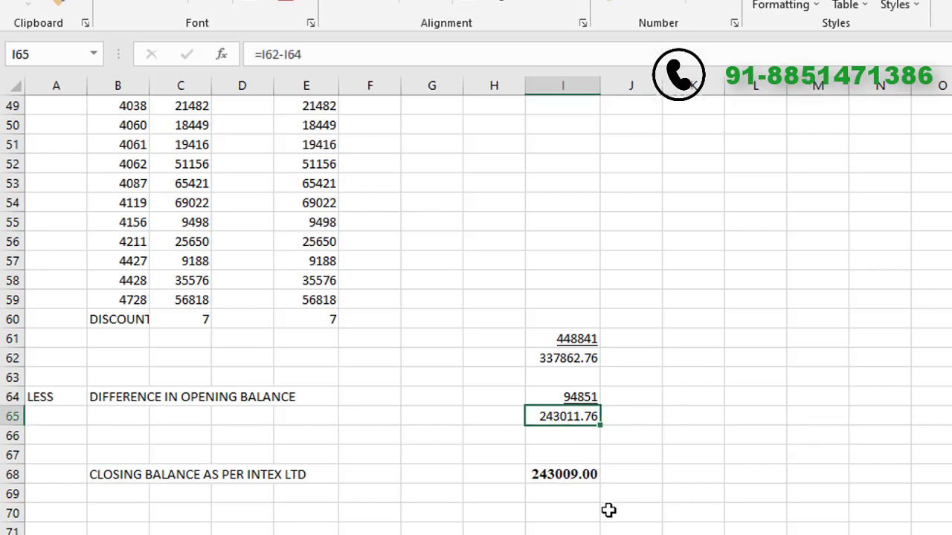
{"action": "left_click", "coordinate": [686, 482]}
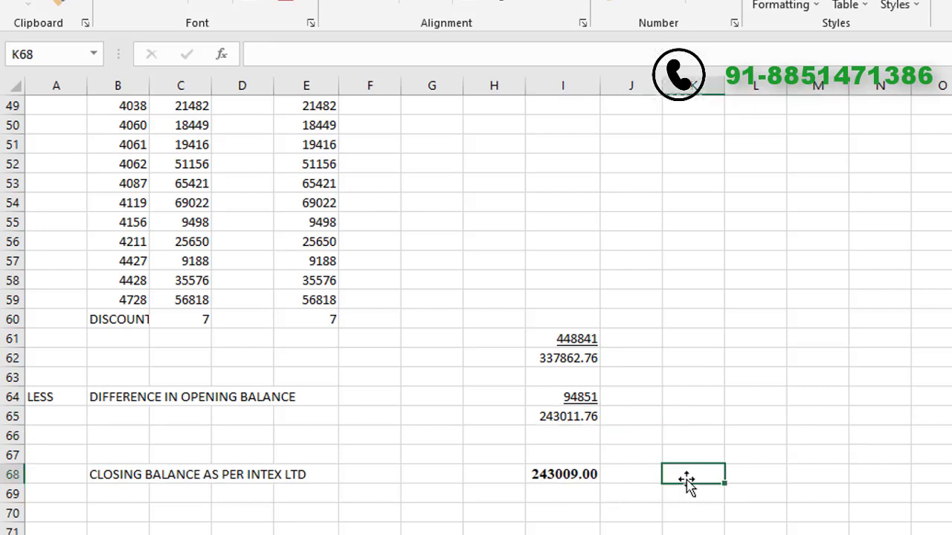
{"action": "double_click", "coordinate": [686, 476]}
{"action": "type", "text": "="}
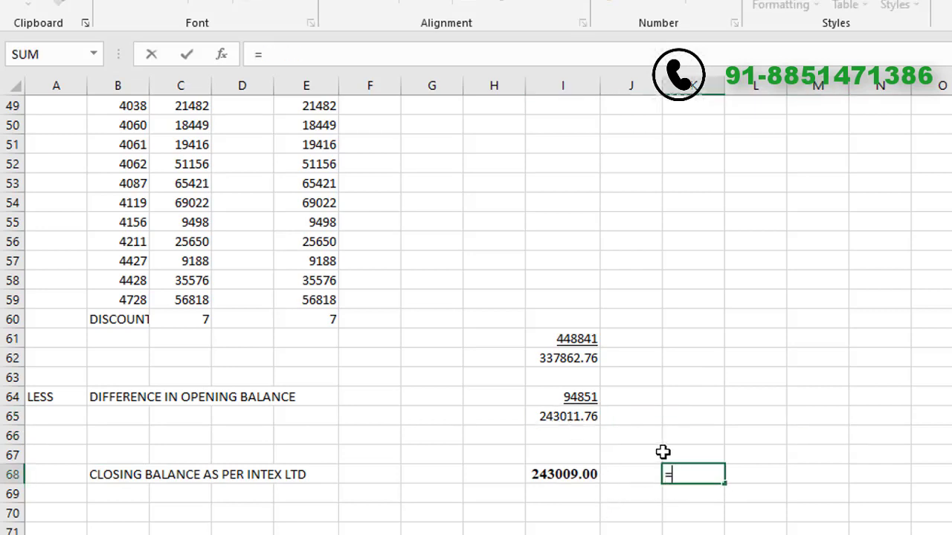
{"action": "key", "text": "Up"}
{"action": "key", "text": "Up"}
{"action": "key", "text": "Up"}
{"action": "key", "text": "Left"}
{"action": "key", "text": "Left"}
{"action": "type", "text": "-"}
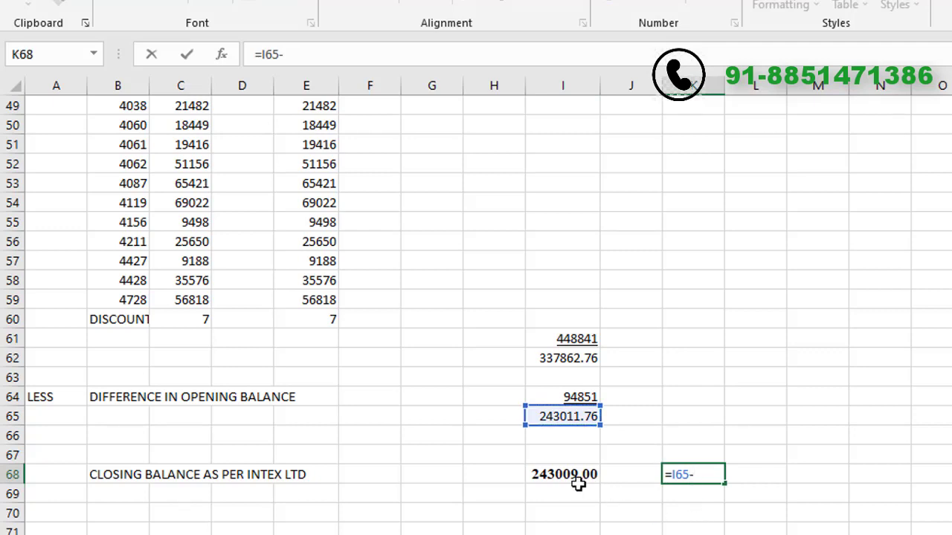
{"action": "left_click", "coordinate": [560, 471]}
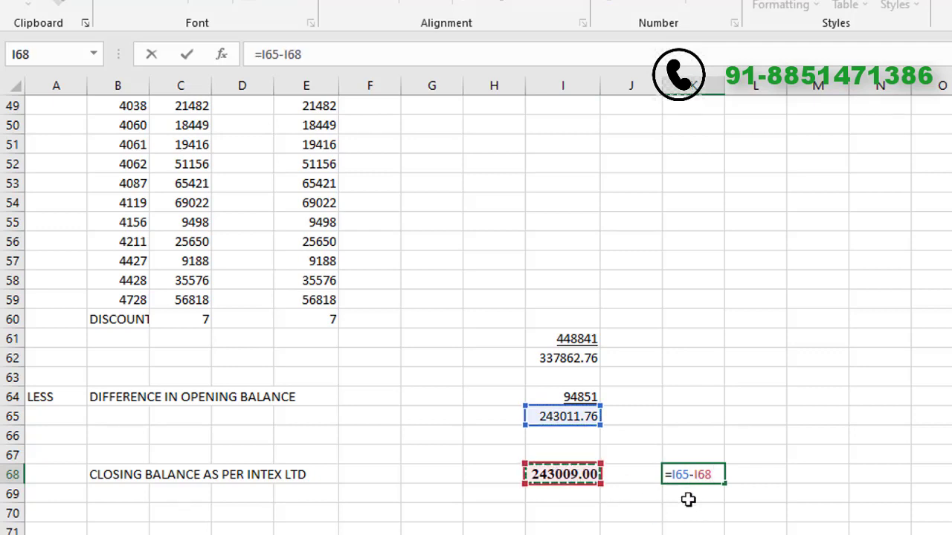
{"action": "key", "text": "Return"}
{"action": "left_click", "coordinate": [705, 477]}
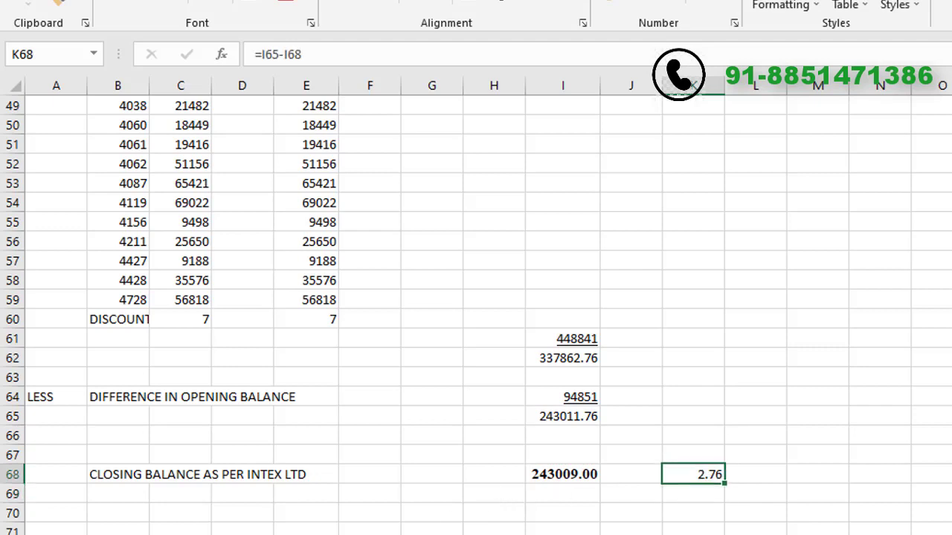
{"action": "key", "text": "ctrl+Page_Up"}
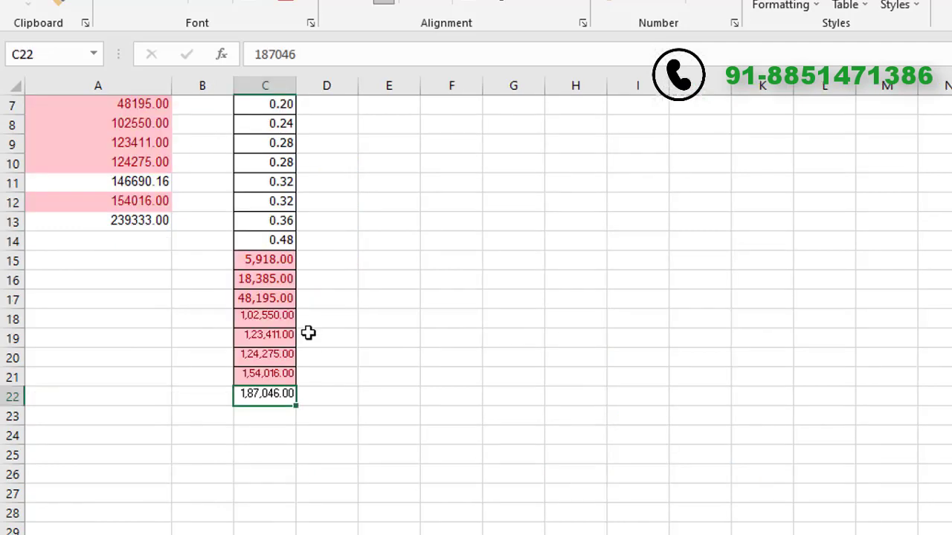
Review the HAPPIEST MIND and INTEX amounts on Sheet3, then bring up the INTEX LTD. ledger.
{"action": "scroll", "coordinate": [313, 333], "scroll_direction": "up", "scroll_amount": 1}
{"action": "scroll", "coordinate": [313, 332], "scroll_direction": "up", "scroll_amount": 2}
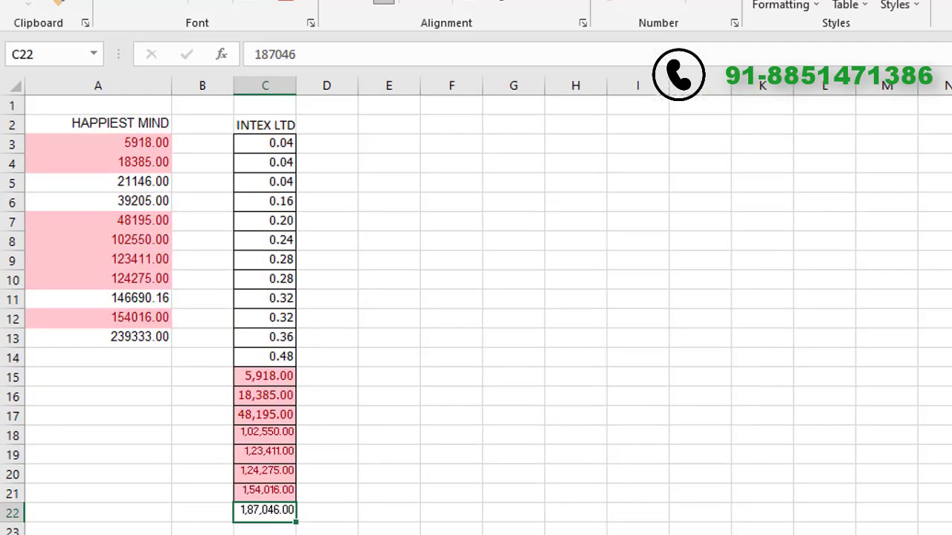
{"action": "left_click", "coordinate": [137, 359]}
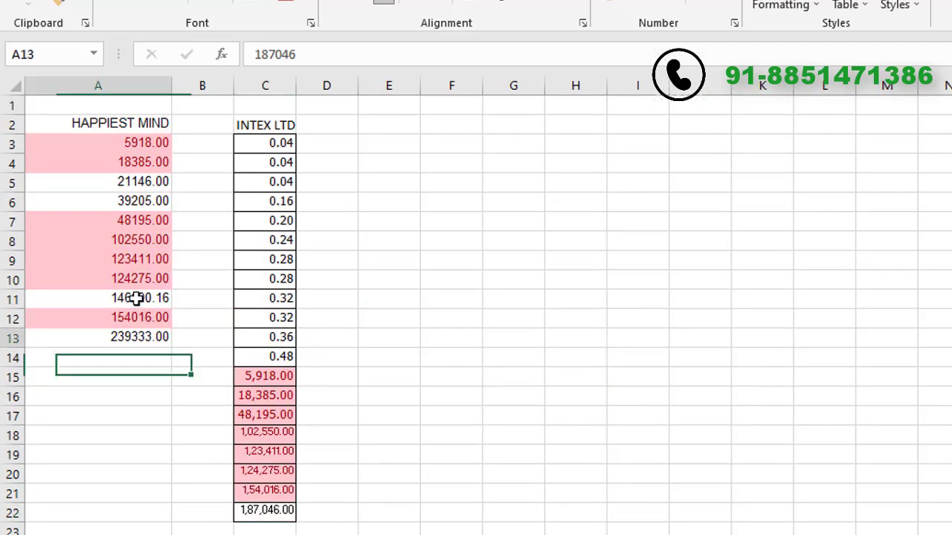
{"action": "left_click", "coordinate": [136, 298]}
{"action": "left_click", "coordinate": [139, 185]}
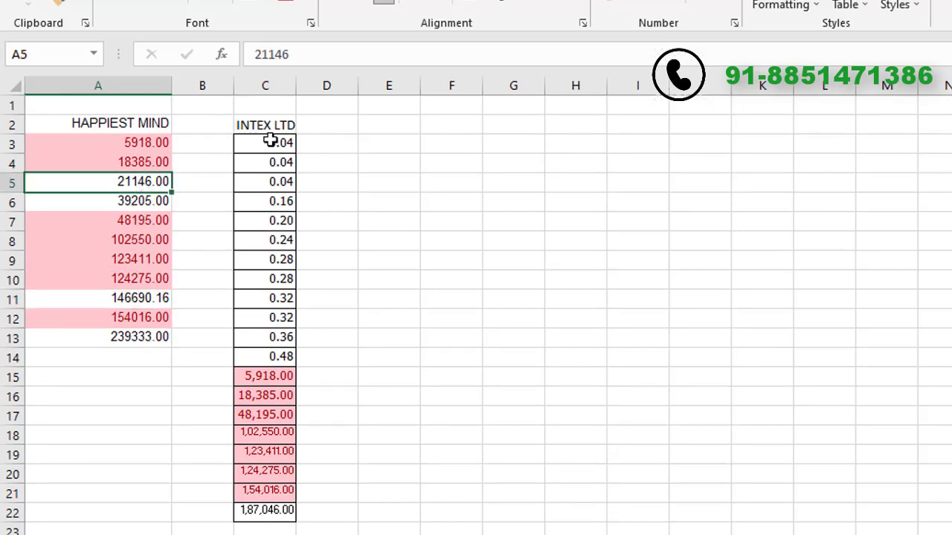
{"action": "left_click", "coordinate": [270, 141]}
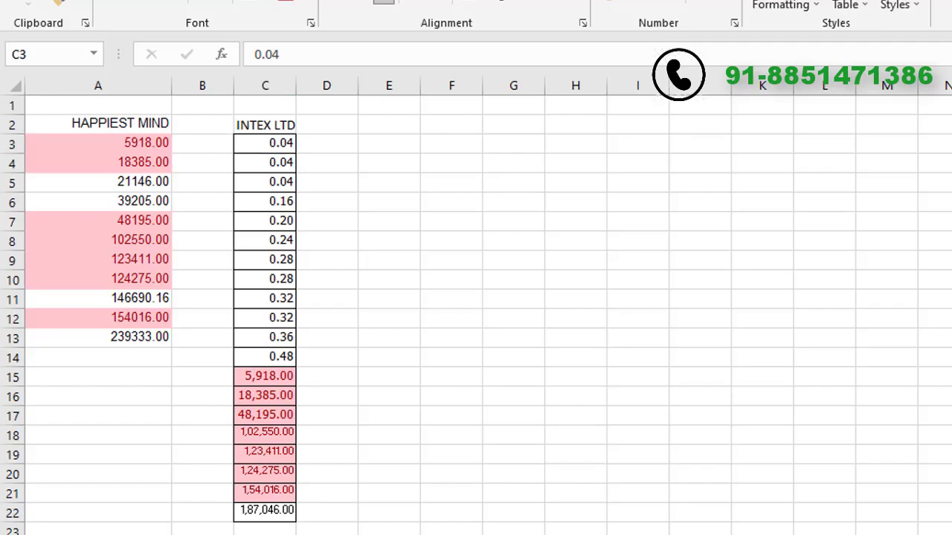
{"action": "left_click", "coordinate": [766, 483]}
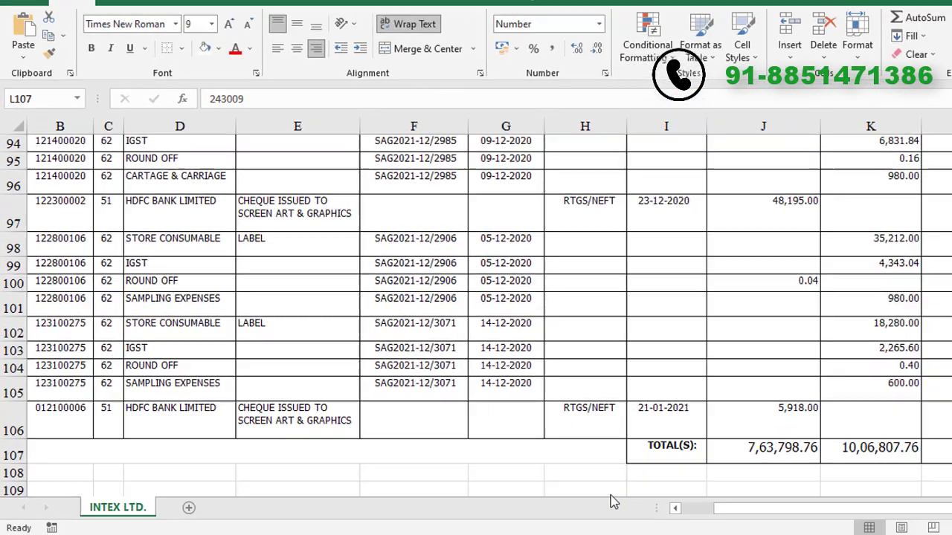
{"action": "scroll", "coordinate": [567, 237], "scroll_direction": "up", "scroll_amount": 1}
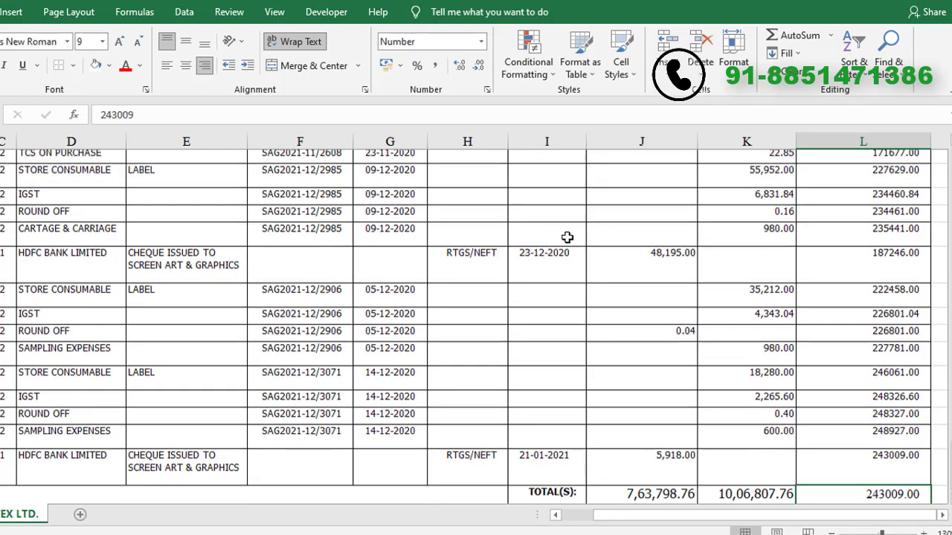
{"action": "scroll", "coordinate": [575, 287], "scroll_direction": "up", "scroll_amount": 2}
{"action": "scroll", "coordinate": [595, 30], "scroll_direction": "up", "scroll_amount": 1}
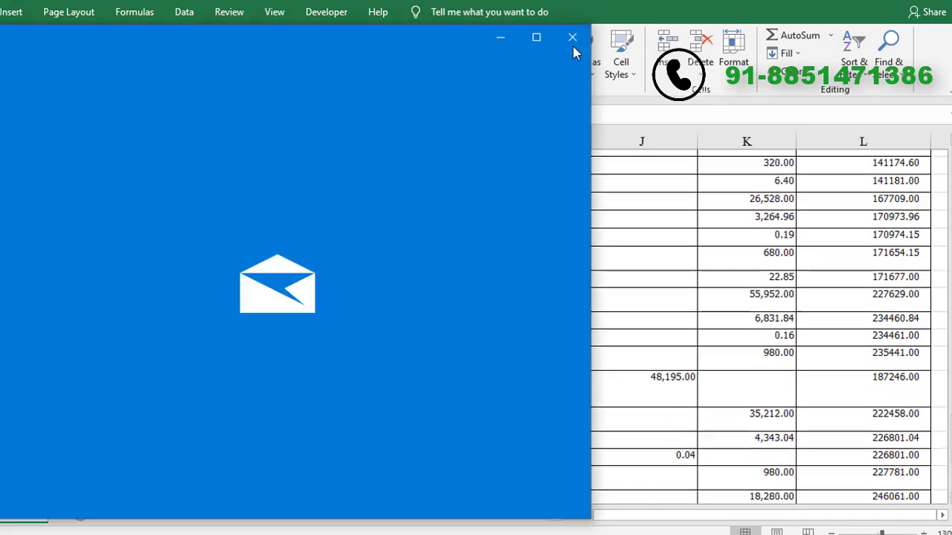
{"action": "left_click", "coordinate": [572, 37]}
{"action": "left_click", "coordinate": [43, 227]}
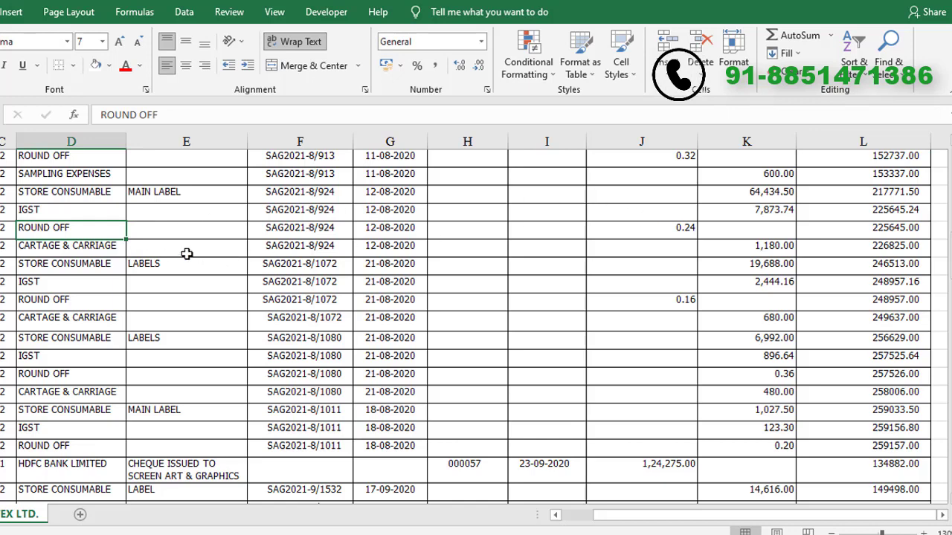
{"action": "mouse_move", "coordinate": [329, 228]}
{"action": "left_mouse_down"}
{"action": "mouse_move", "coordinate": [333, 195]}
{"action": "mouse_move", "coordinate": [329, 228]}
{"action": "left_mouse_up"}
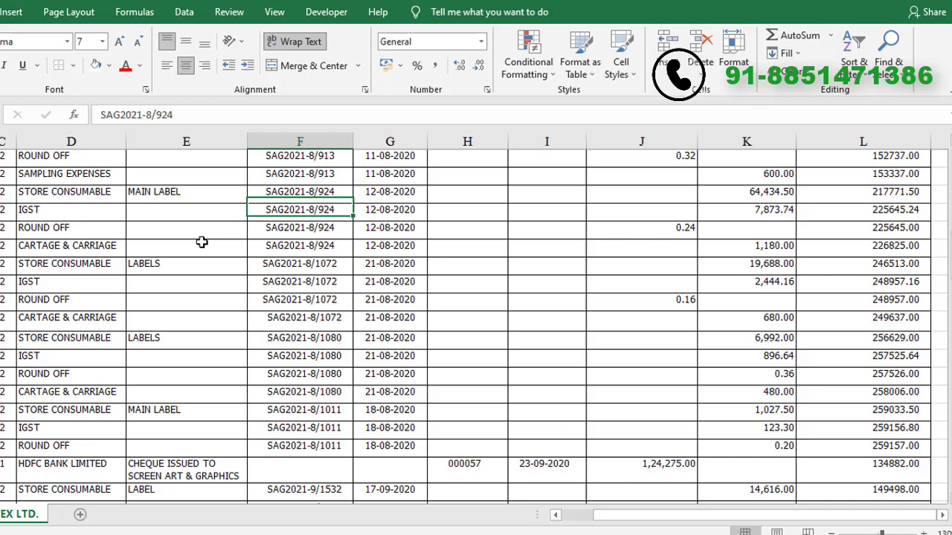
{"action": "left_click", "coordinate": [58, 227]}
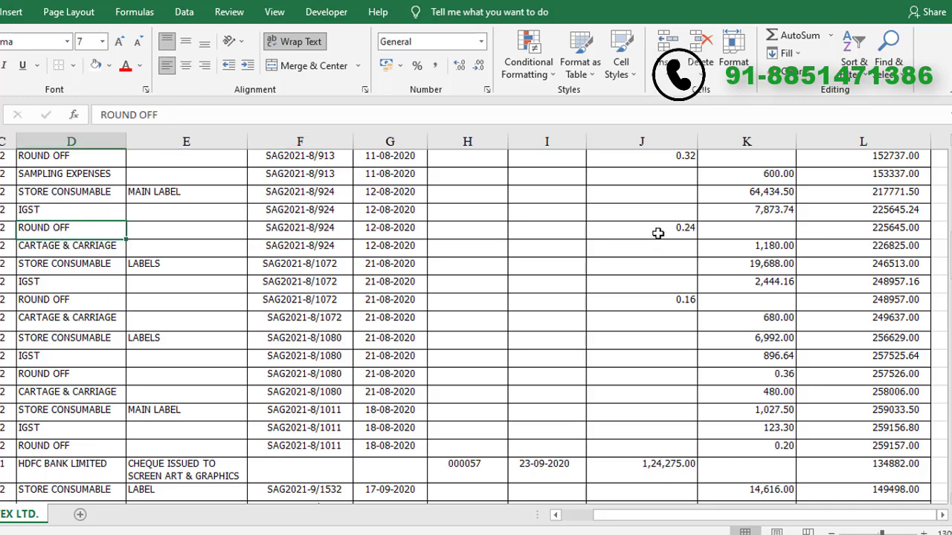
{"action": "left_click", "coordinate": [658, 232]}
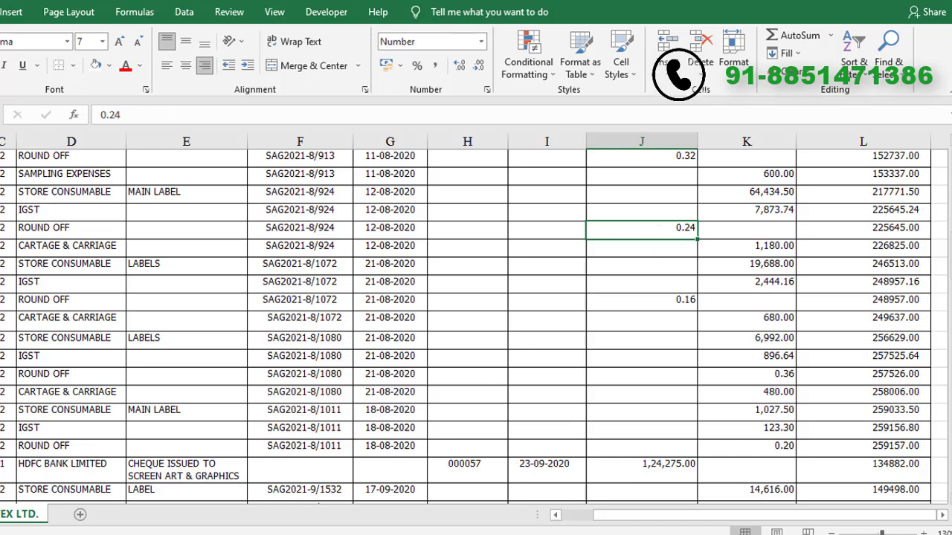
Select the twelve INTEX LTD round-off amounts C3:C14 to confirm they sum to 2.76.
{"action": "mouse_move", "coordinate": [435, 520]}
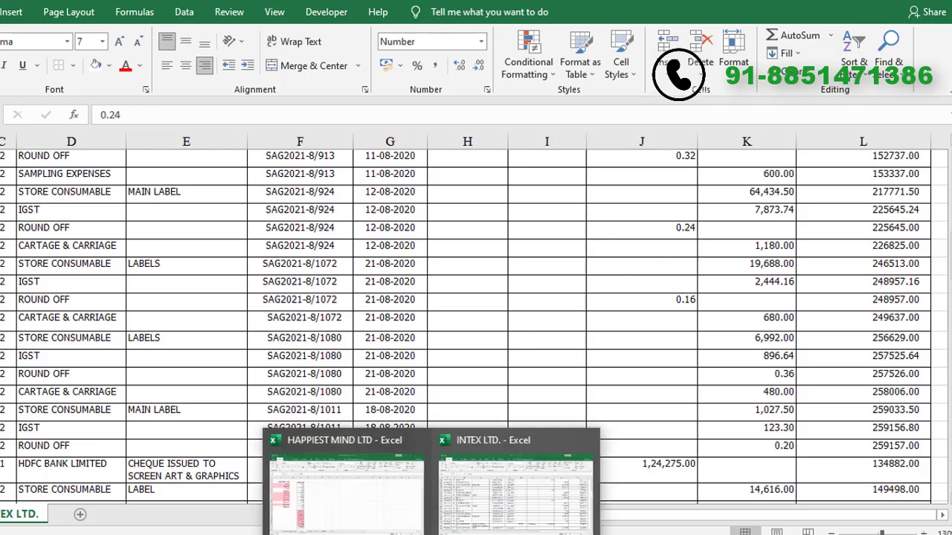
{"action": "left_click", "coordinate": [380, 493]}
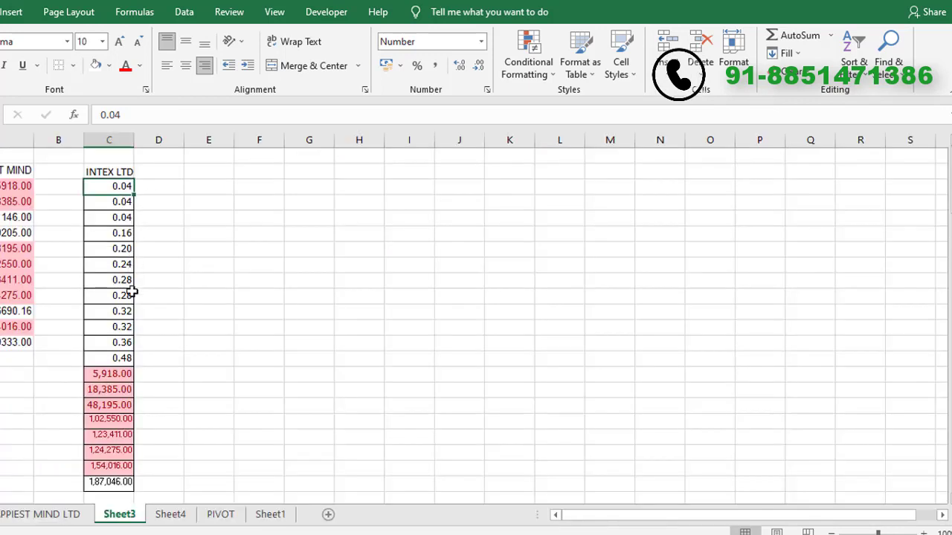
{"action": "left_click", "coordinate": [123, 327]}
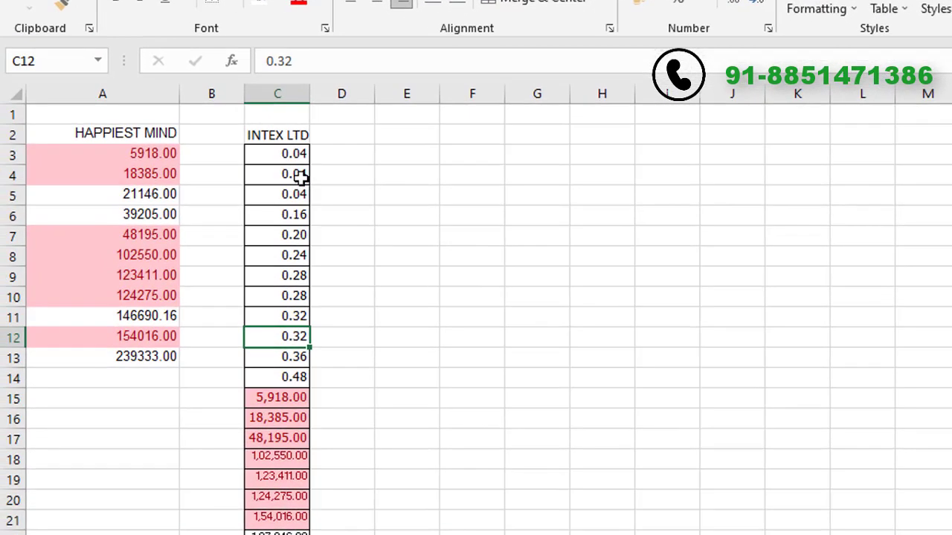
{"action": "left_click_drag", "start_coordinate": [297, 153], "coordinate": [294, 276]}
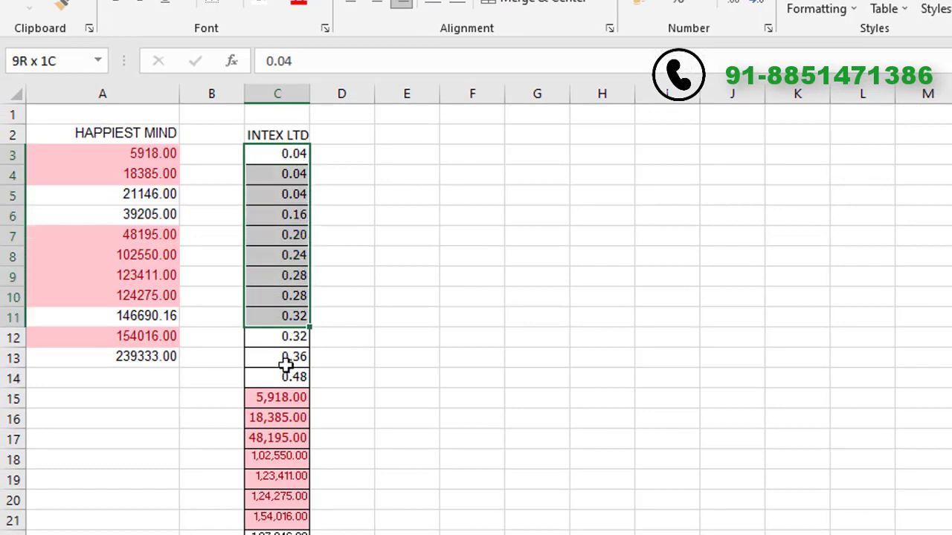
{"action": "left_click_drag", "start_coordinate": [294, 275], "coordinate": [286, 376]}
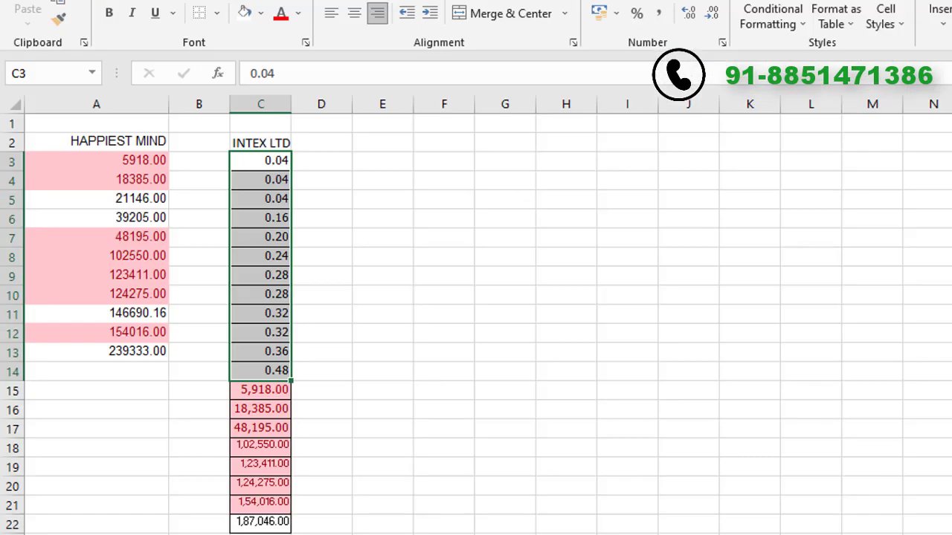
{"action": "mouse_move", "coordinate": [655, 534]}
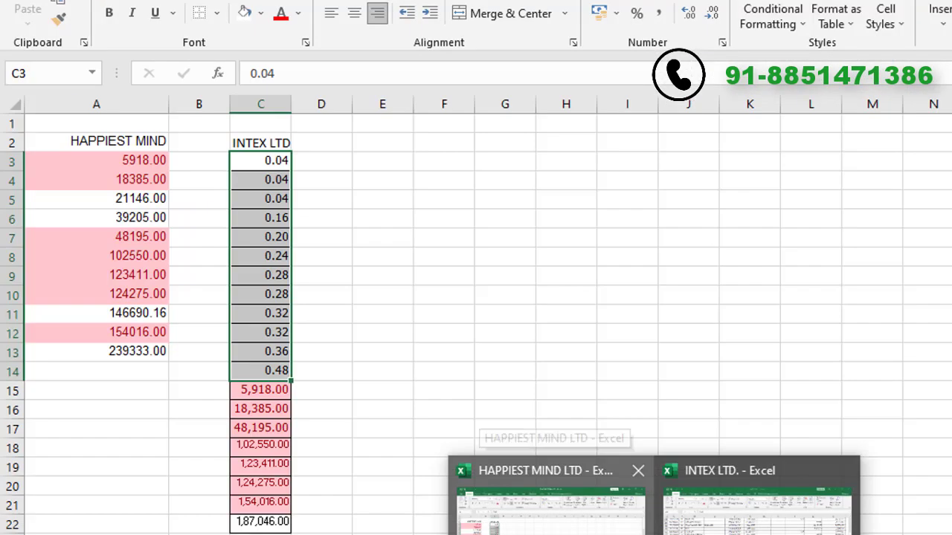
{"action": "left_click", "coordinate": [754, 506]}
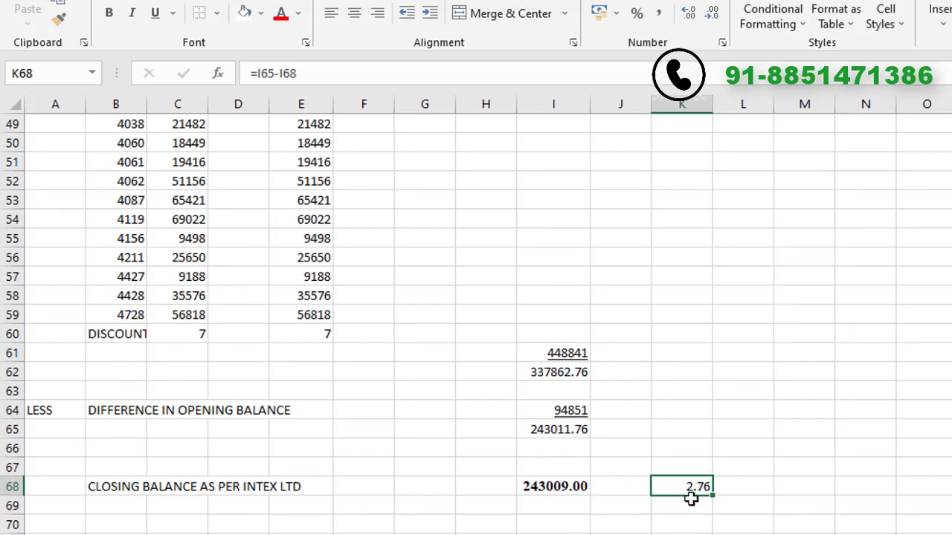
Add an R/OFF row of 2.76 in row 66 and enter =I65-I66 in I67, giving 243009.00.
{"action": "left_click", "coordinate": [165, 453]}
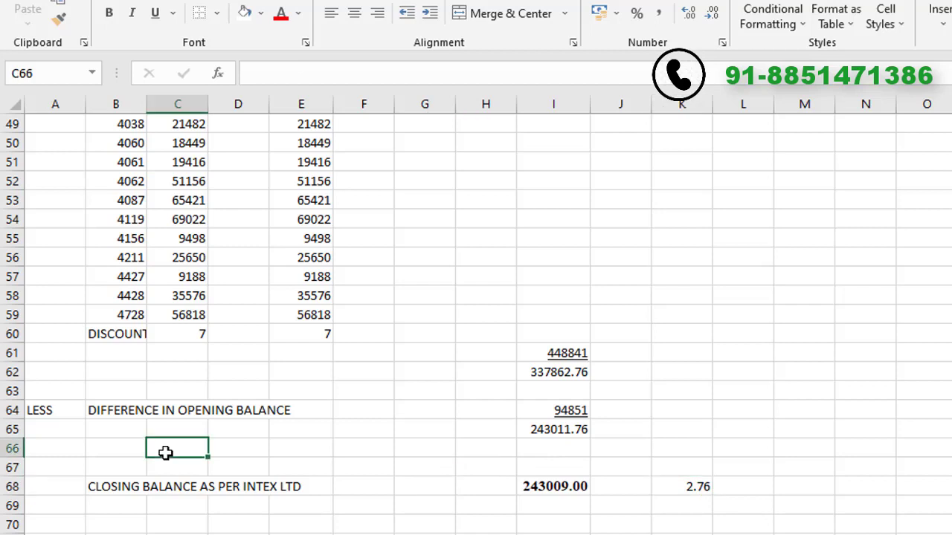
{"action": "type", "text": "R/"}
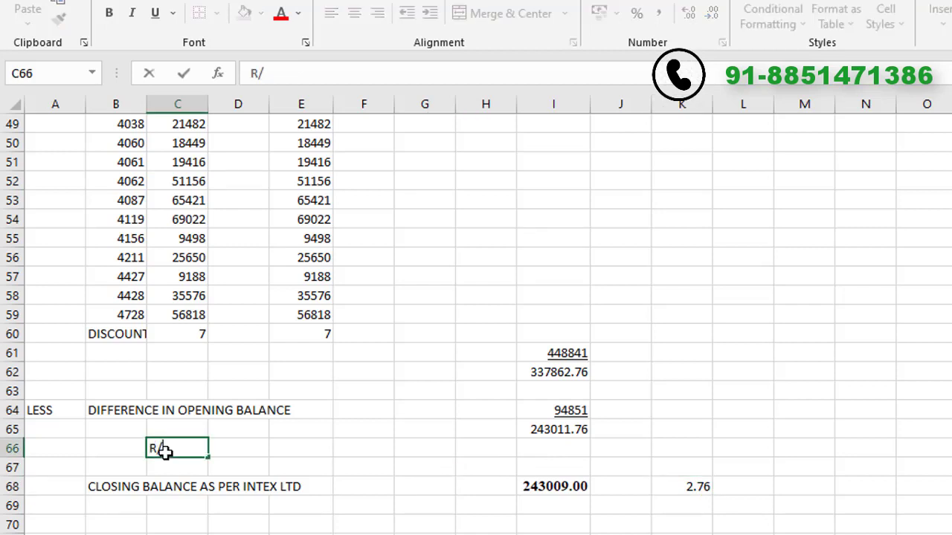
{"action": "type", "text": "OFF"}
{"action": "left_click", "coordinate": [553, 448]}
{"action": "type", "text": "2.76"}
{"action": "key", "text": "Return"}
{"action": "left_click", "coordinate": [551, 435]}
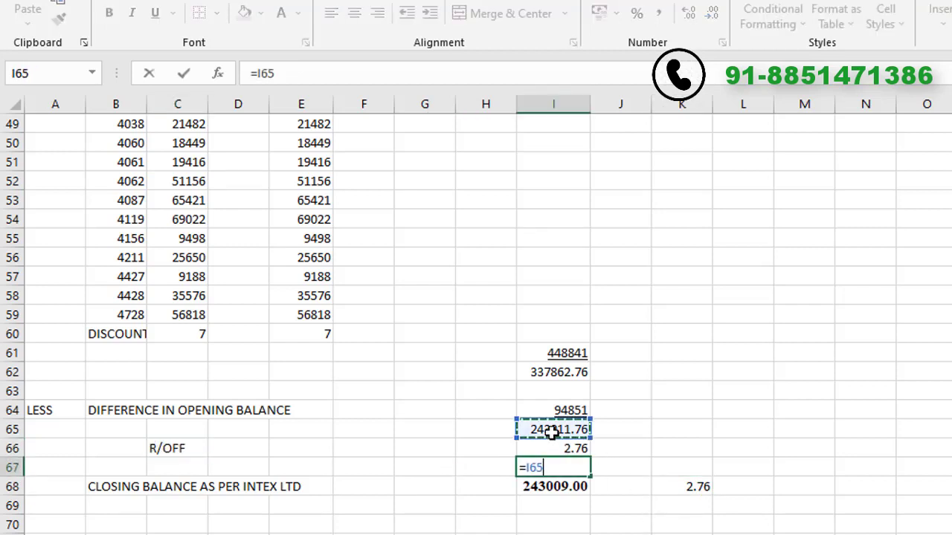
{"action": "type", "text": "-"}
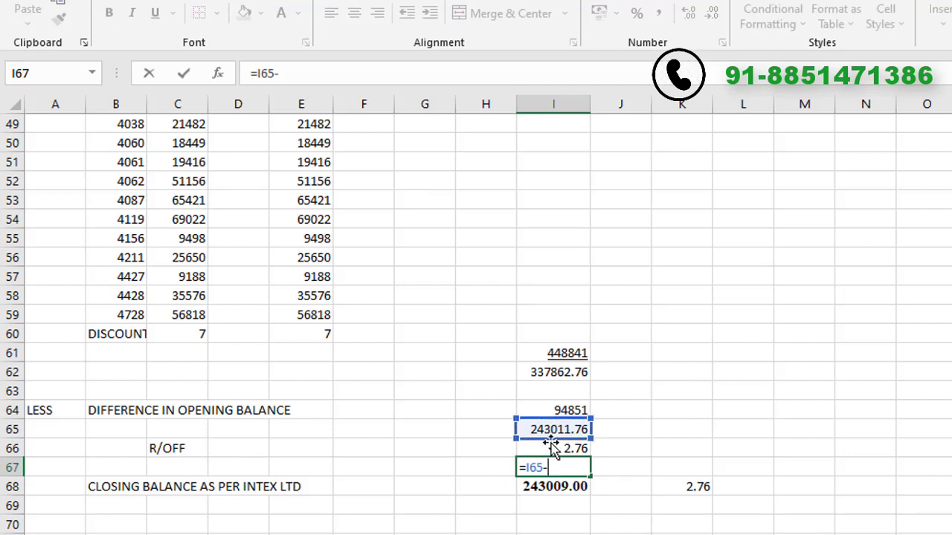
{"action": "left_click", "coordinate": [550, 451]}
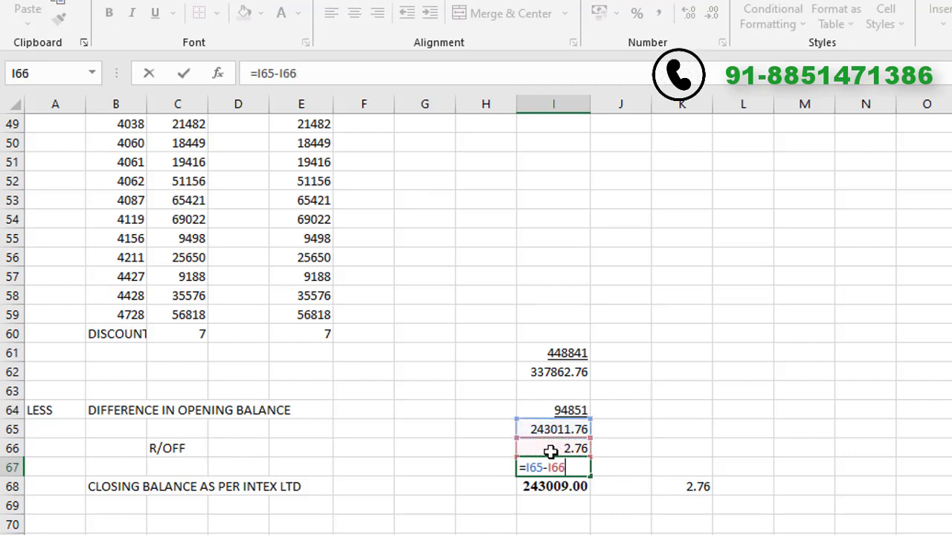
{"action": "key", "text": "Return"}
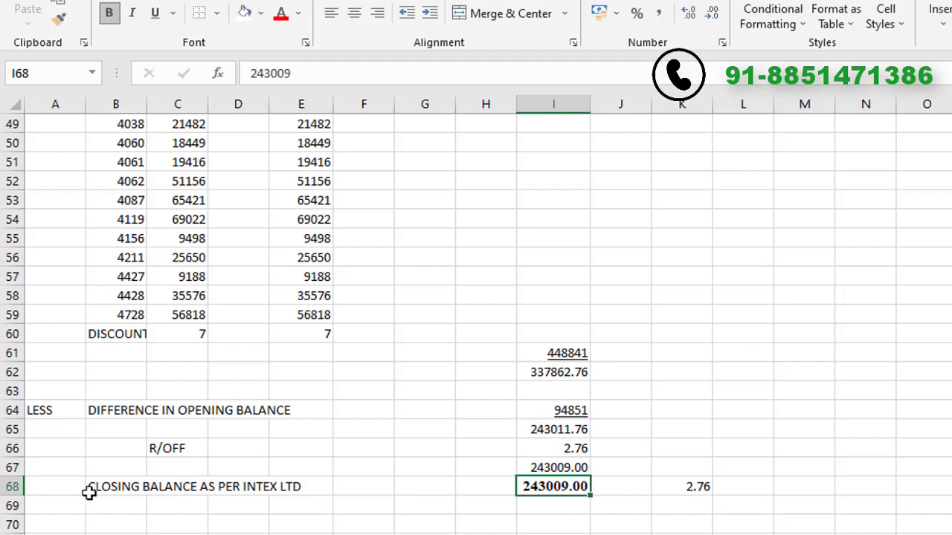
Verify the 243009.00 adjusted balance matches the INTEX LTD closing balance in I68.
{"action": "left_click", "coordinate": [245, 487]}
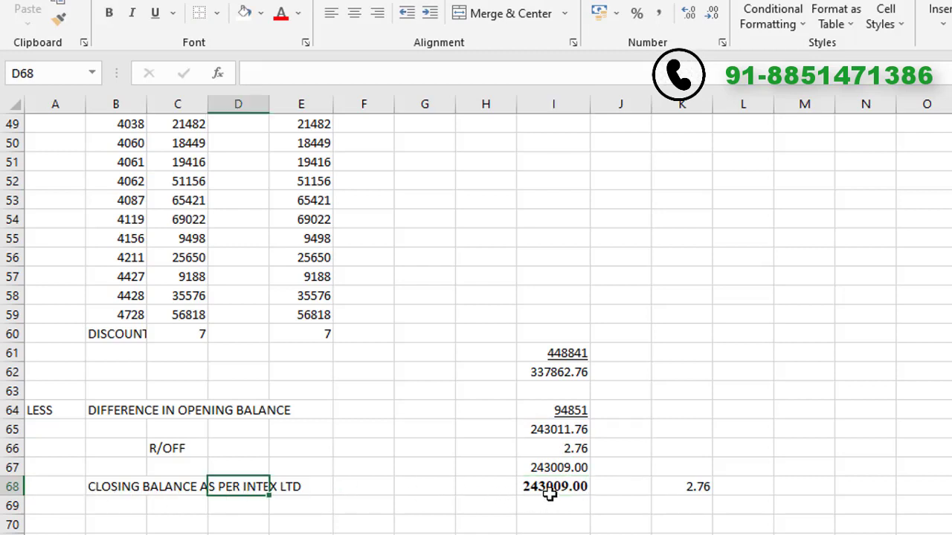
{"action": "left_click", "coordinate": [549, 491]}
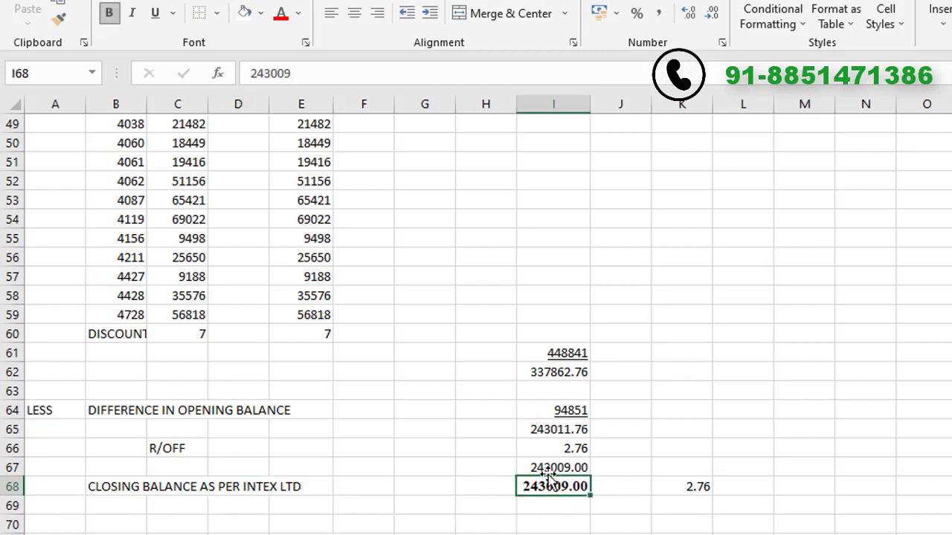
{"action": "left_click", "coordinate": [546, 466]}
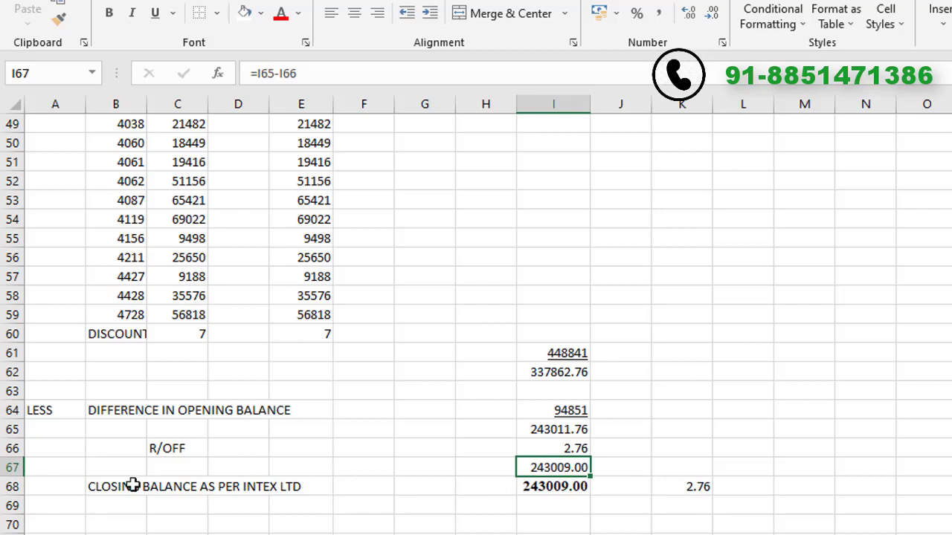
{"action": "left_click", "coordinate": [576, 450]}
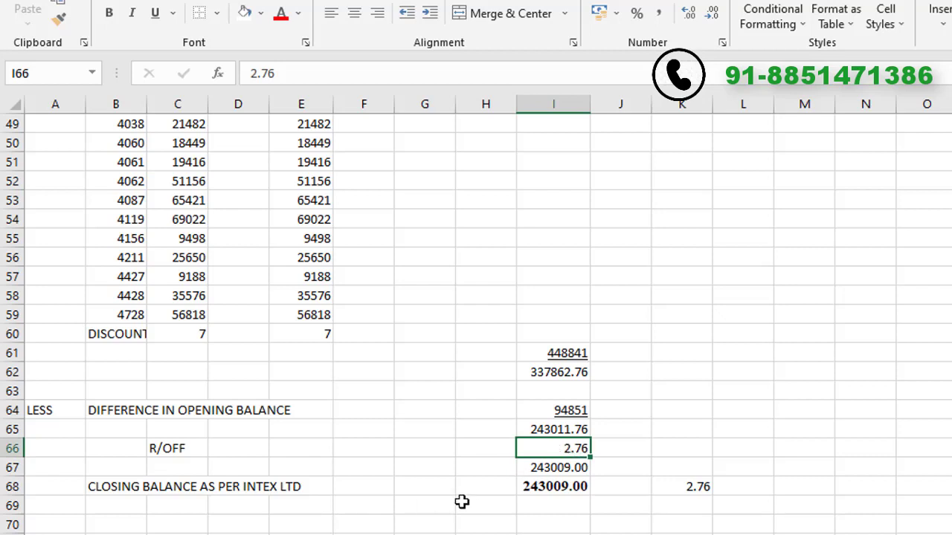
{"action": "left_click", "coordinate": [565, 475]}
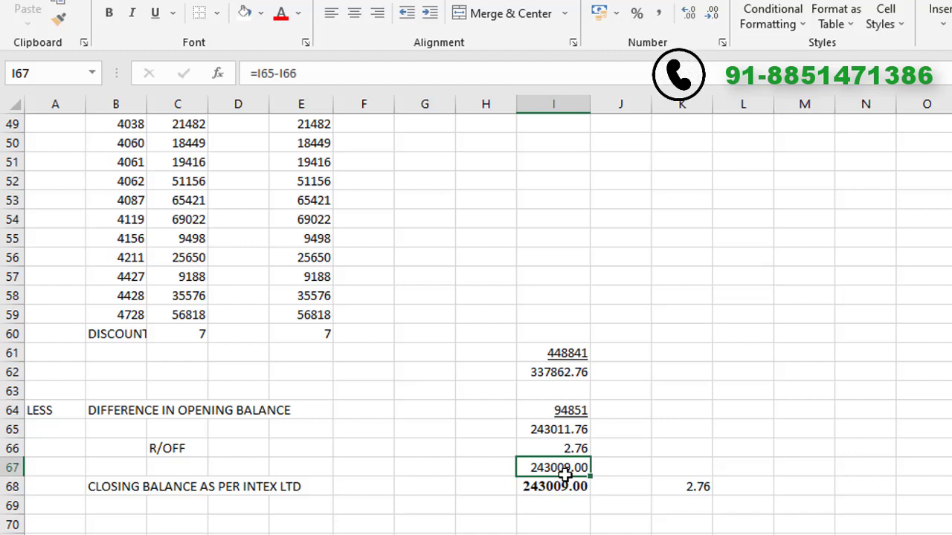